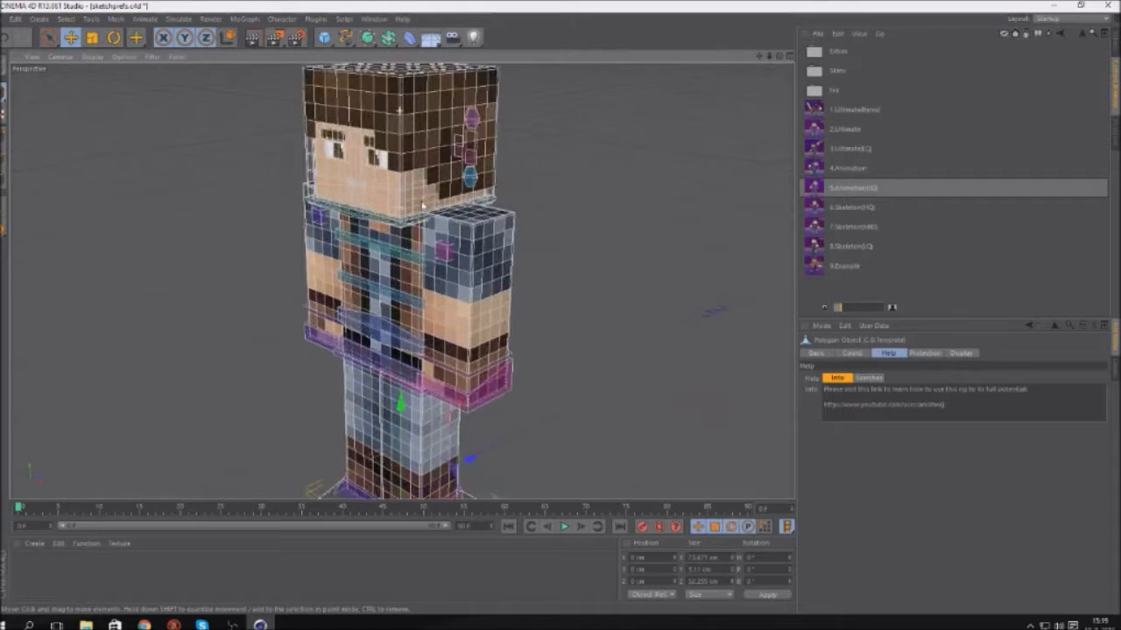
Render the active view to preview the character's mesh
{"action": "left_click", "coordinate": [256, 42]}
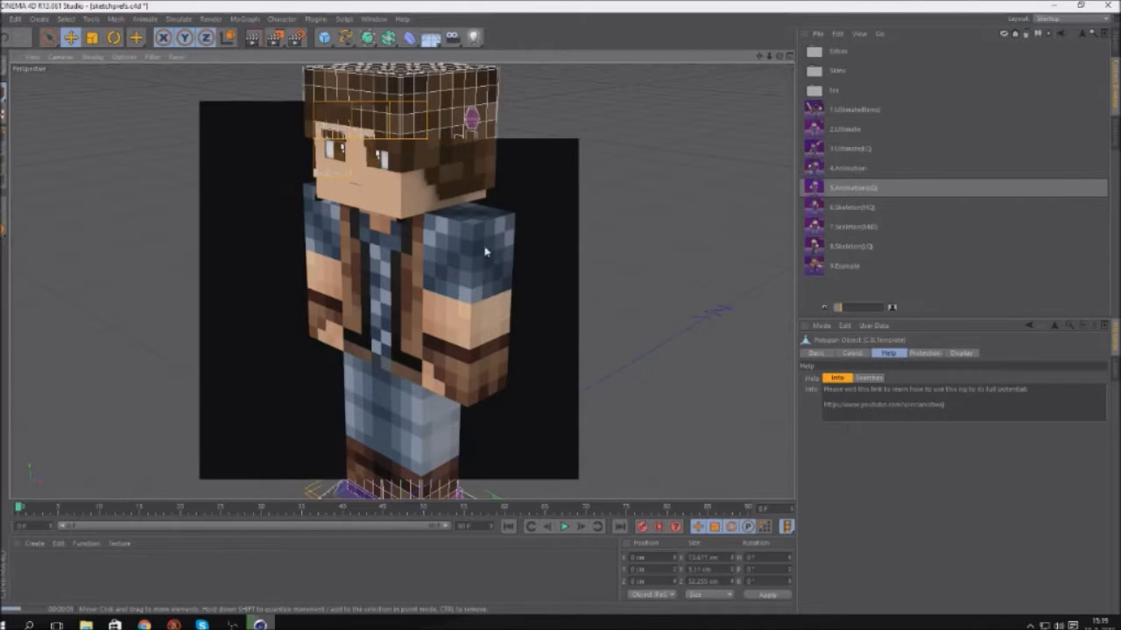
{"action": "scroll", "coordinate": [525, 218], "scroll_direction": "down", "scroll_amount": 1}
{"action": "scroll", "coordinate": [513, 215], "scroll_direction": "down", "scroll_amount": 3}
Slide the mesh switch controller above the character's head along its X axis
{"action": "left_click", "coordinate": [463, 94]}
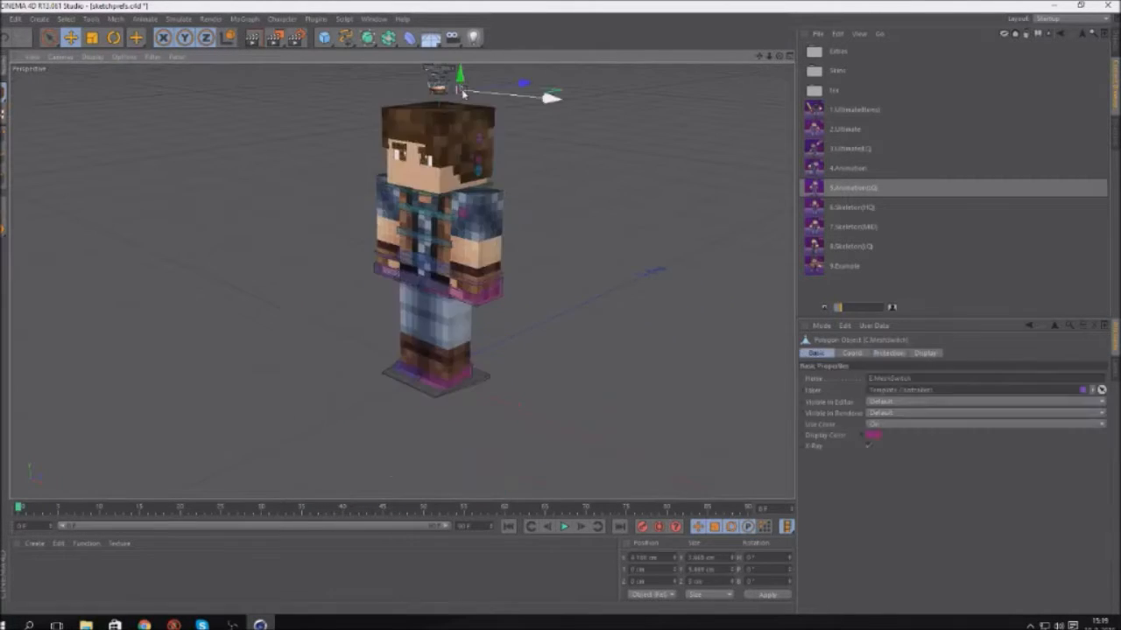
{"action": "left_click_drag", "start_coordinate": [552, 99], "coordinate": [661, 101]}
{"action": "scroll", "coordinate": [446, 164], "scroll_direction": "up", "scroll_amount": 6}
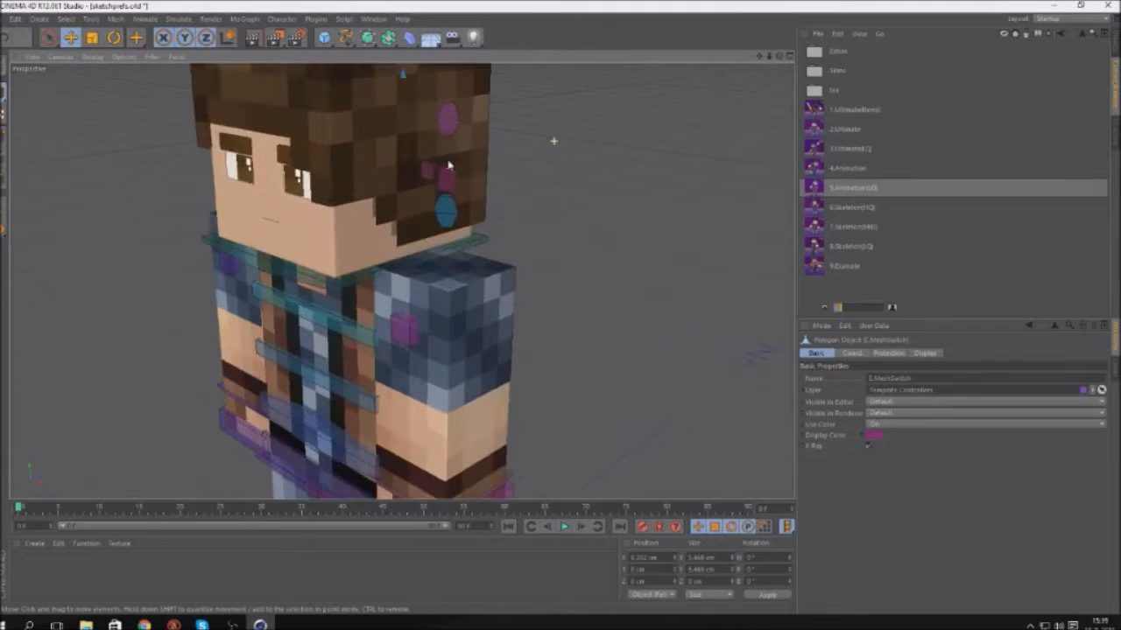
{"action": "scroll", "coordinate": [447, 164], "scroll_direction": "up", "scroll_amount": 4}
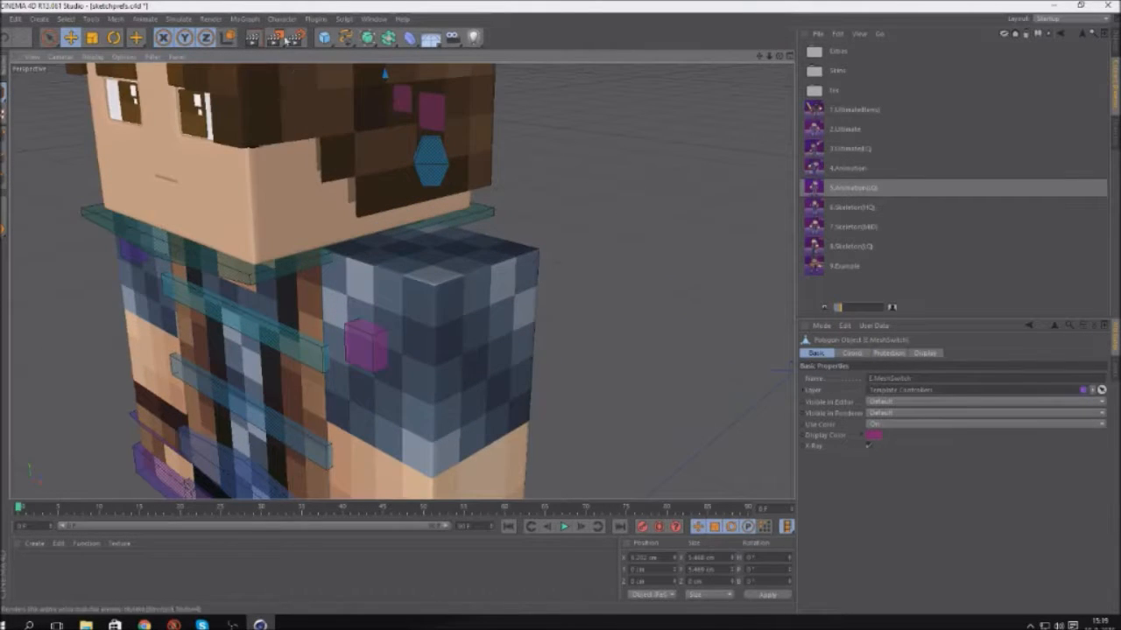
Render a close-up of the head and shoulder in the active view and stop the render
{"action": "left_click", "coordinate": [255, 41]}
{"action": "key", "text": "Escape"}
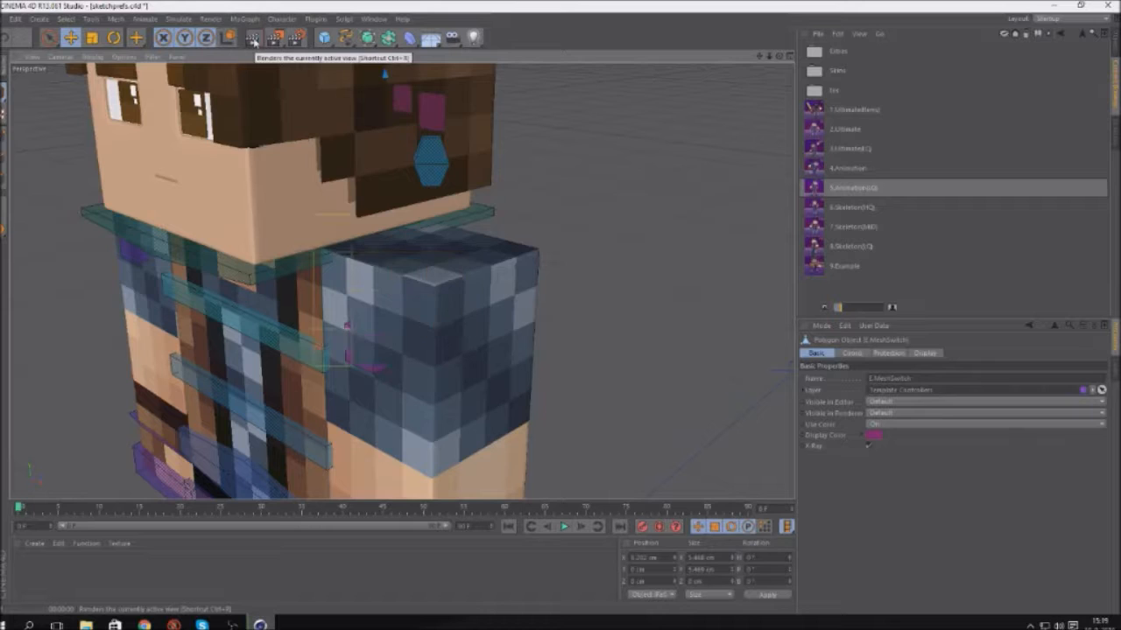
{"action": "scroll", "coordinate": [477, 156], "scroll_direction": "down", "scroll_amount": 3}
{"action": "scroll", "coordinate": [474, 161], "scroll_direction": "down", "scroll_amount": 2}
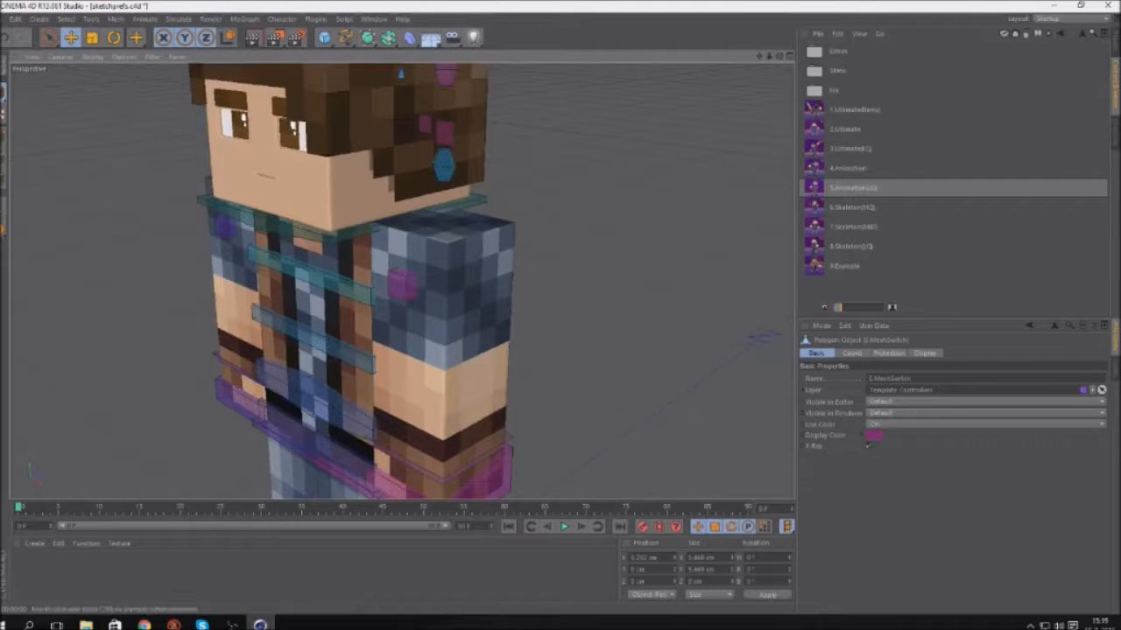
Unlock the Template Body layer and select a patch of polygons on the upper arm with Live Selection
{"action": "left_click", "coordinate": [1114, 378]}
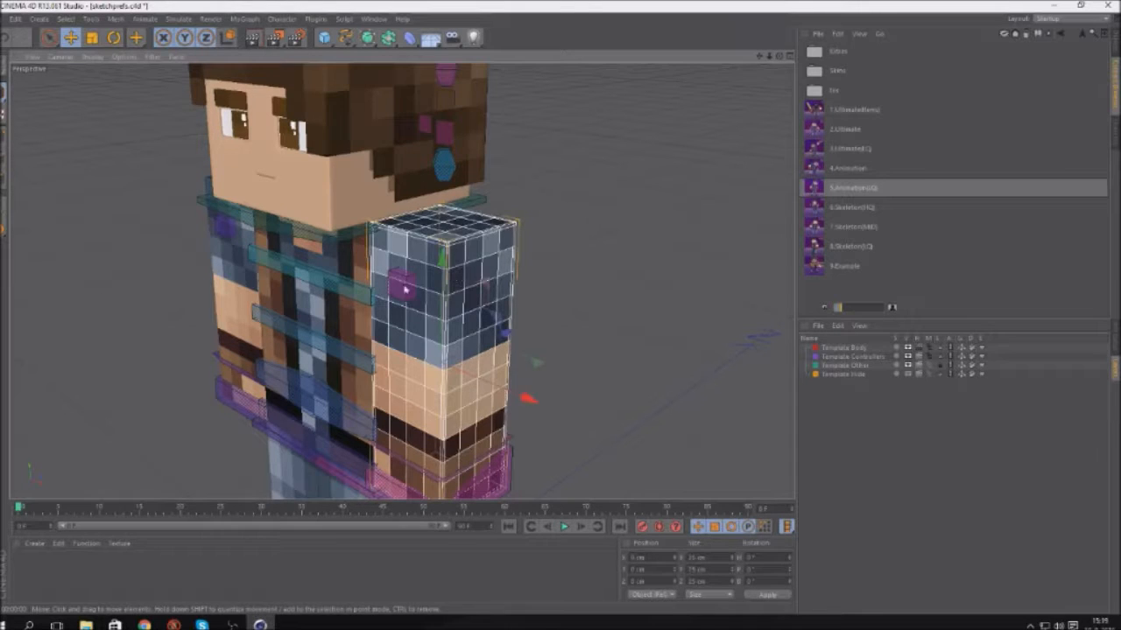
{"action": "left_click", "coordinate": [451, 278]}
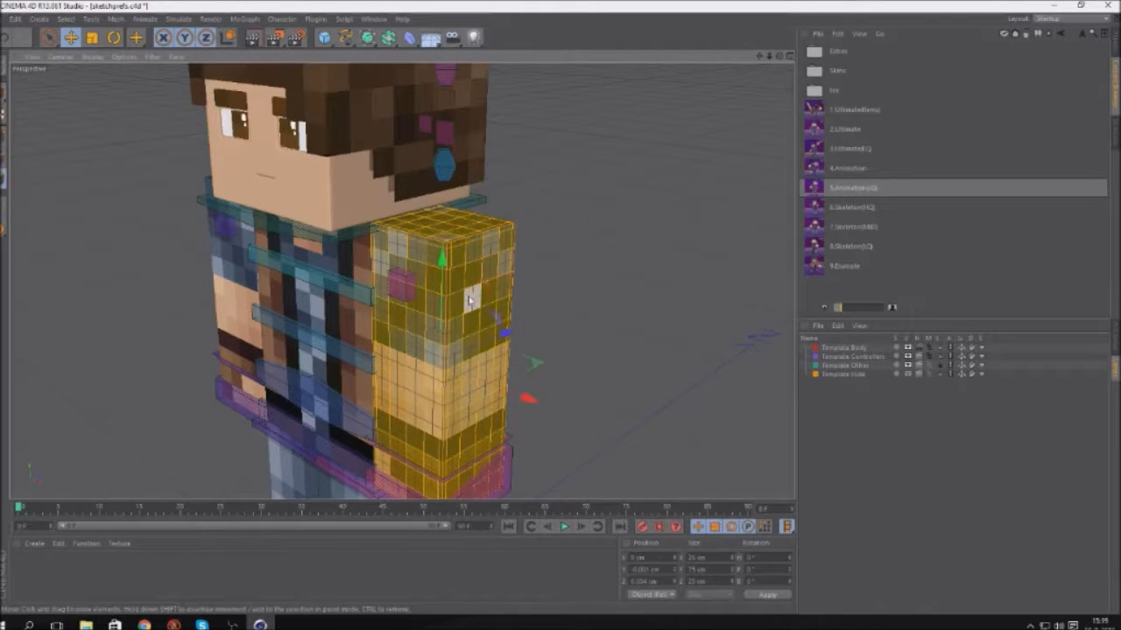
{"action": "left_click", "coordinate": [50, 39]}
{"action": "mouse_move", "coordinate": [473, 273]}
{"action": "left_mouse_down"}
{"action": "mouse_move", "coordinate": [454, 288]}
{"action": "mouse_move", "coordinate": [436, 276]}
{"action": "left_mouse_up"}
{"action": "left_click", "coordinate": [135, 38]}
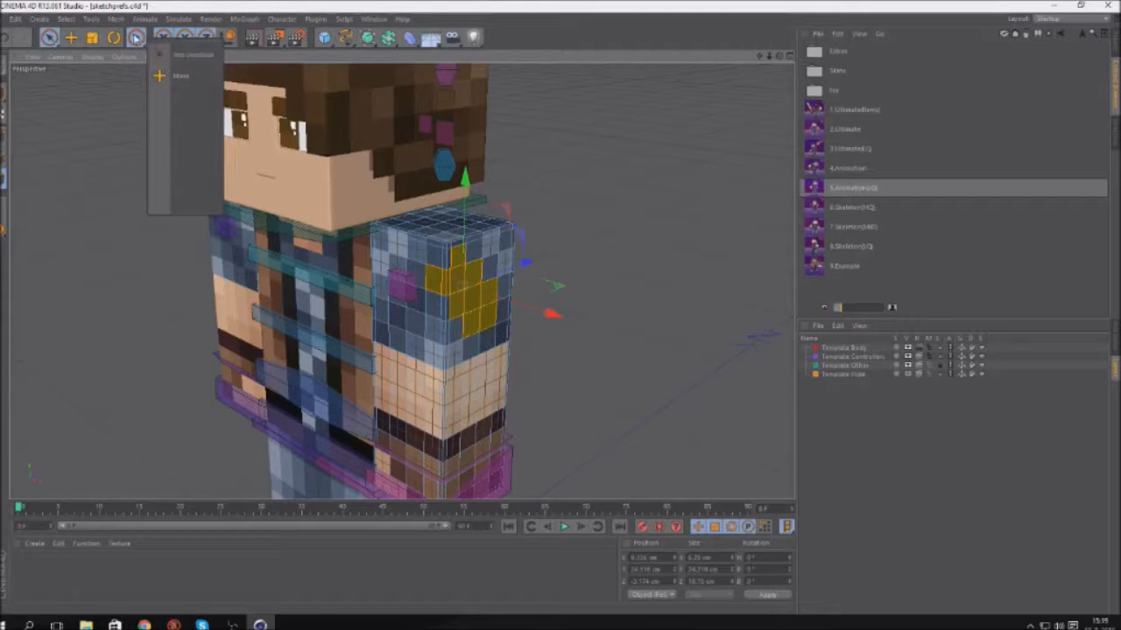
{"action": "left_click", "coordinate": [241, 61]}
Try extruding the selected upper-arm polygons outward, inspect the bulge up close, and undo the extrusion
{"action": "right_click", "coordinate": [450, 340]}
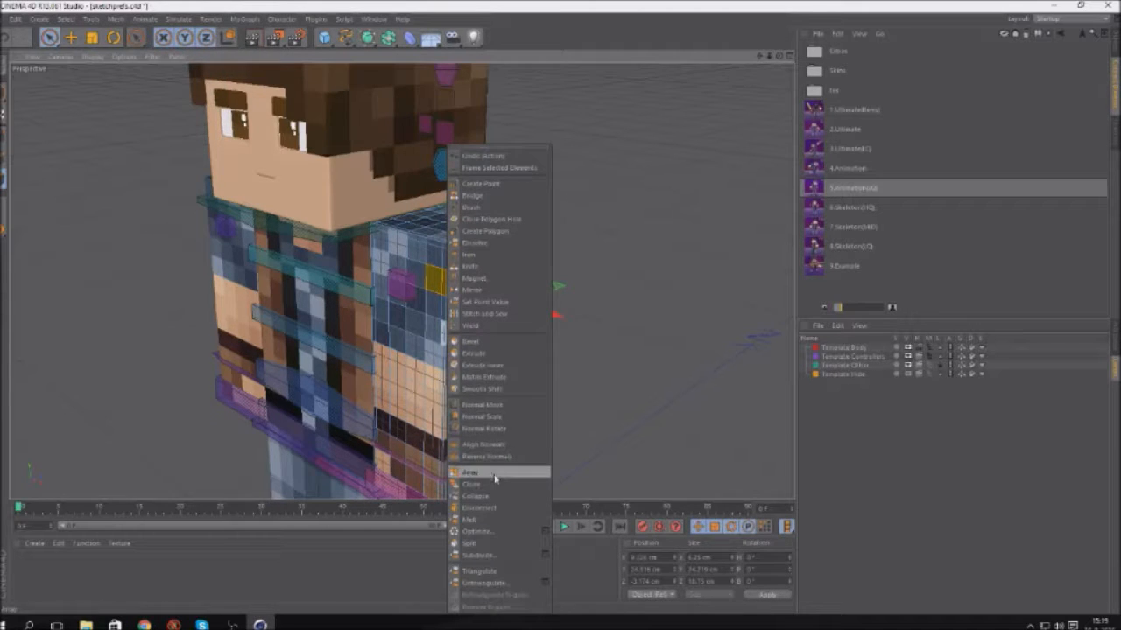
{"action": "left_click", "coordinate": [483, 365]}
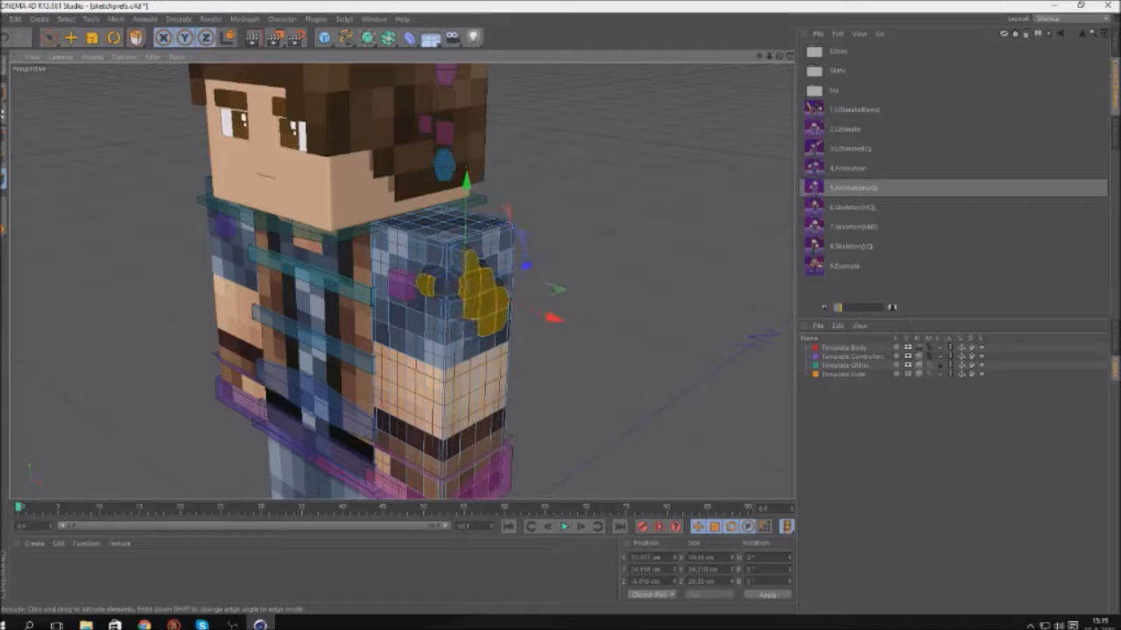
{"action": "scroll", "coordinate": [504, 326], "scroll_direction": "up", "scroll_amount": 10}
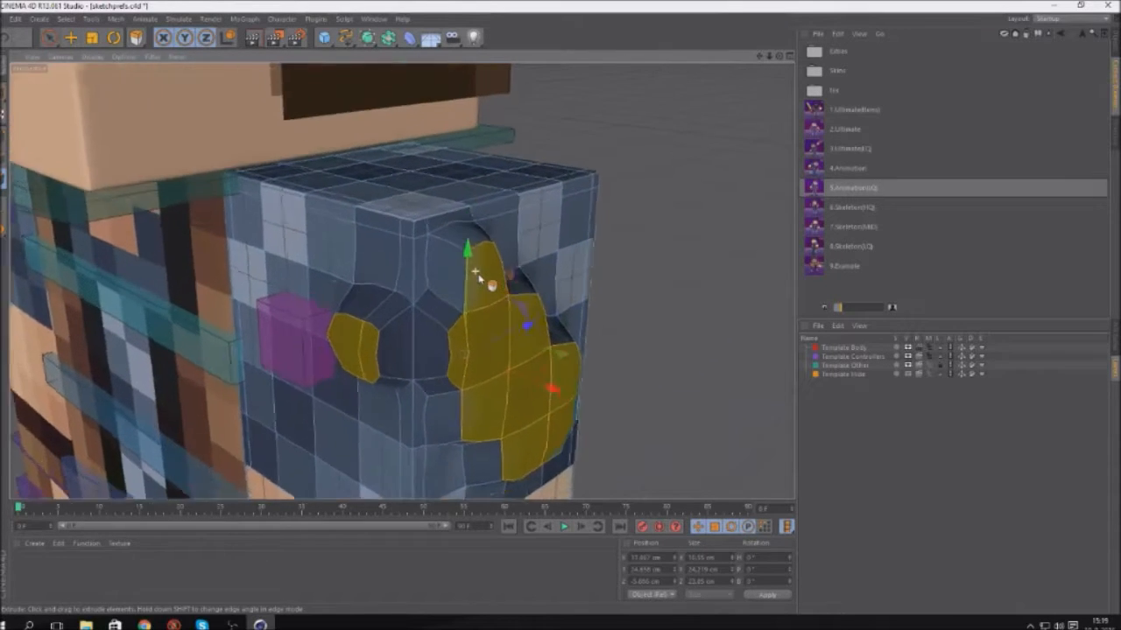
{"action": "scroll", "coordinate": [476, 279], "scroll_direction": "down", "scroll_amount": 5}
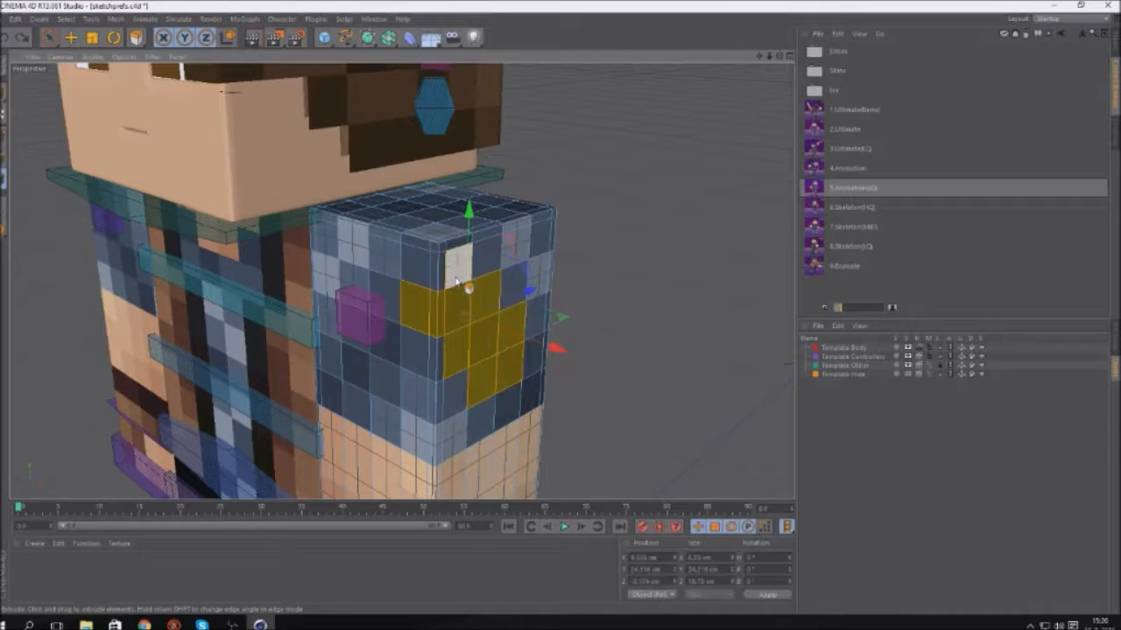
{"action": "scroll", "coordinate": [556, 240], "scroll_direction": "down", "scroll_amount": 6}
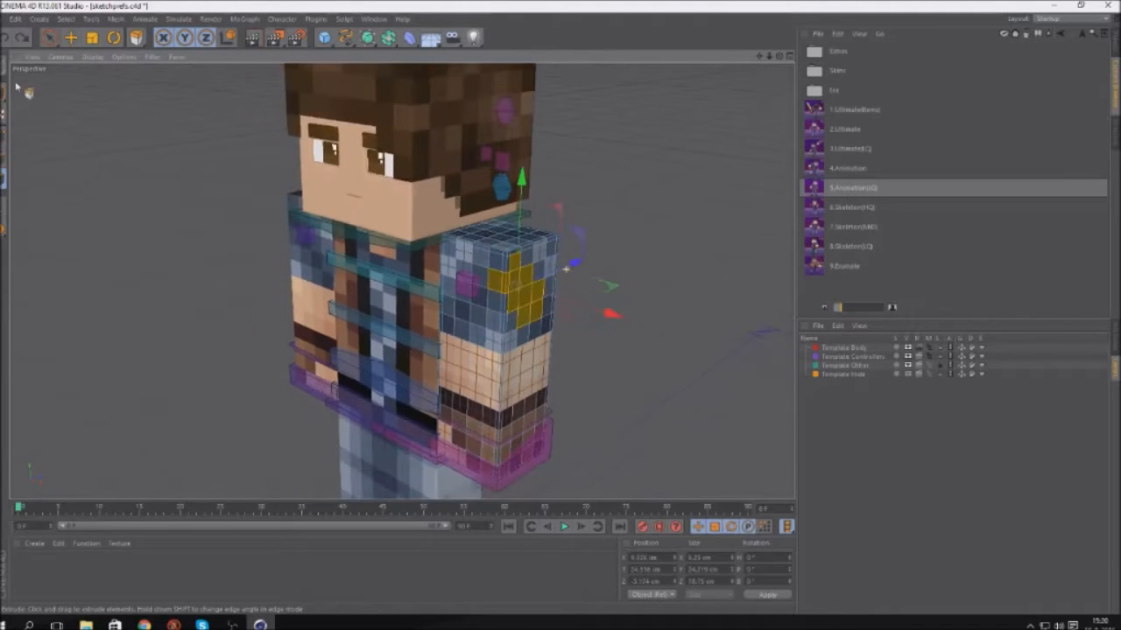
Return to model mode with nothing selected, lock the Template Body layer again, and show the attributes
{"action": "left_click", "coordinate": [4, 92]}
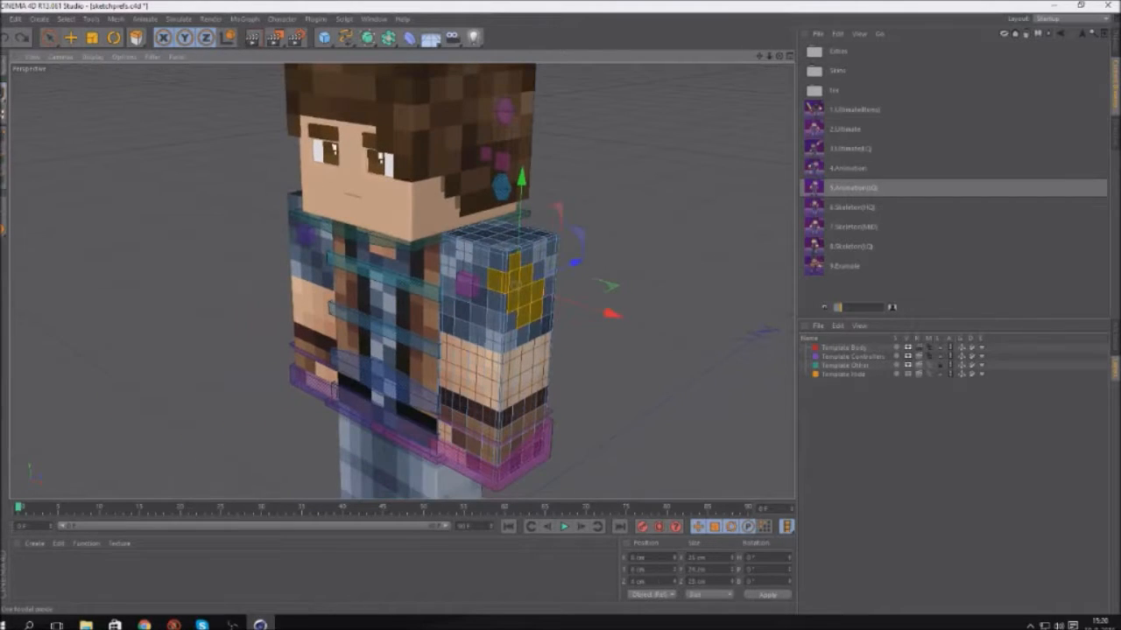
{"action": "left_click", "coordinate": [49, 39]}
{"action": "left_click", "coordinate": [114, 190]}
{"action": "scroll", "coordinate": [113, 191], "scroll_direction": "down", "scroll_amount": 3}
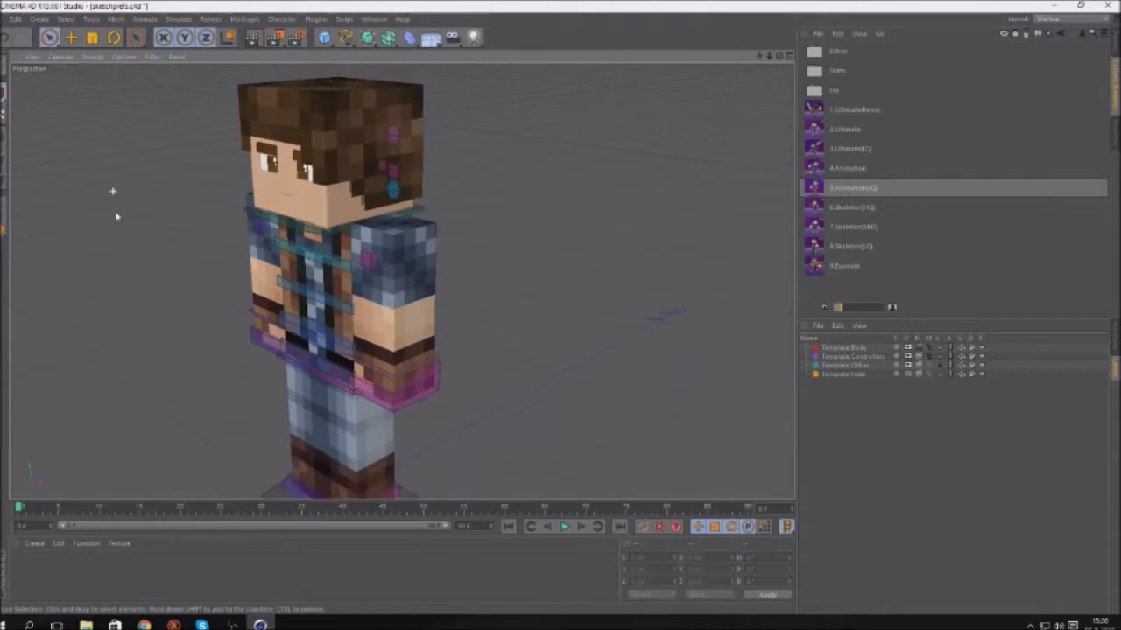
{"action": "scroll", "coordinate": [115, 215], "scroll_direction": "down", "scroll_amount": 4}
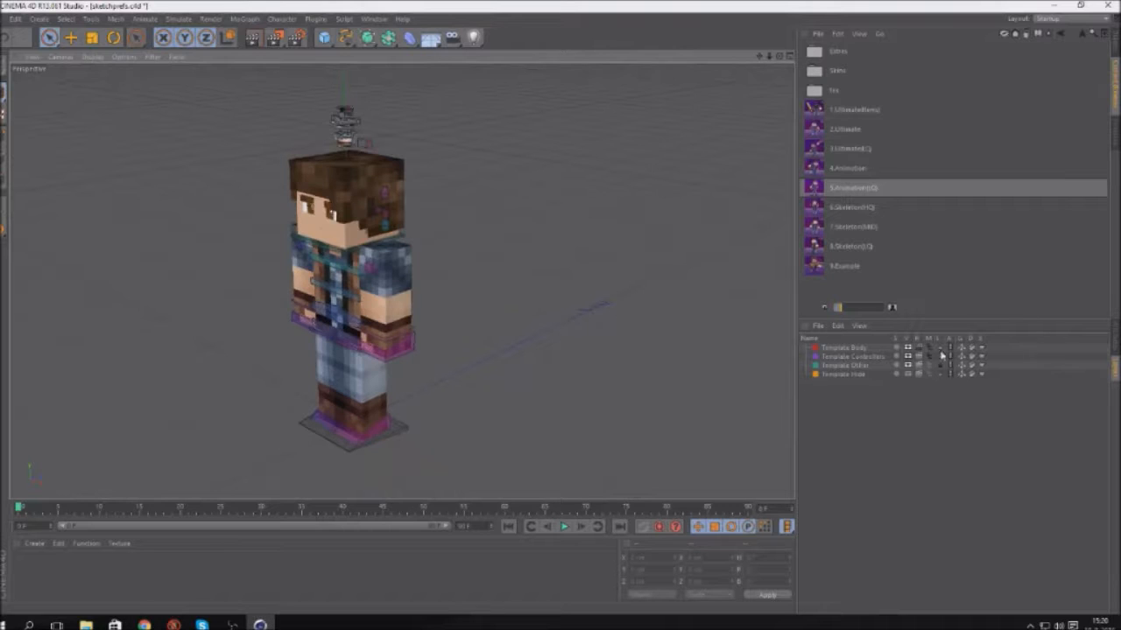
{"action": "left_click", "coordinate": [940, 347]}
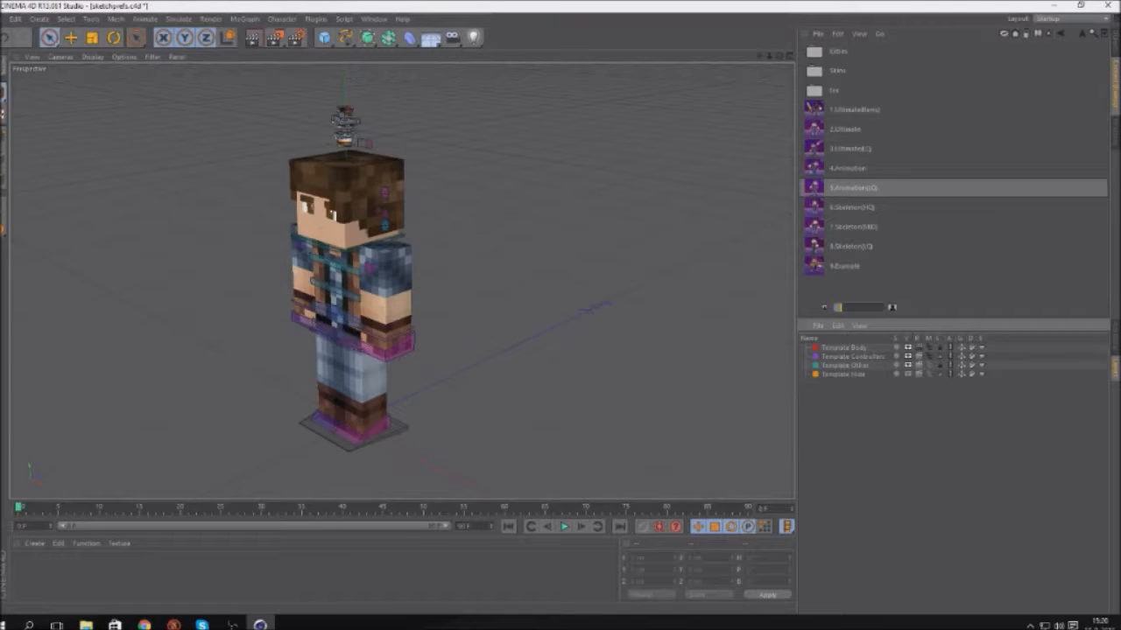
{"action": "left_click", "coordinate": [1115, 339]}
Select the Customization controller floating above the character's head
{"action": "left_click_drag", "start_coordinate": [778, 57], "coordinate": [836, 36]}
{"action": "scroll", "coordinate": [625, 163], "scroll_direction": "down", "scroll_amount": 4}
{"action": "scroll", "coordinate": [487, 146], "scroll_direction": "up", "scroll_amount": 3}
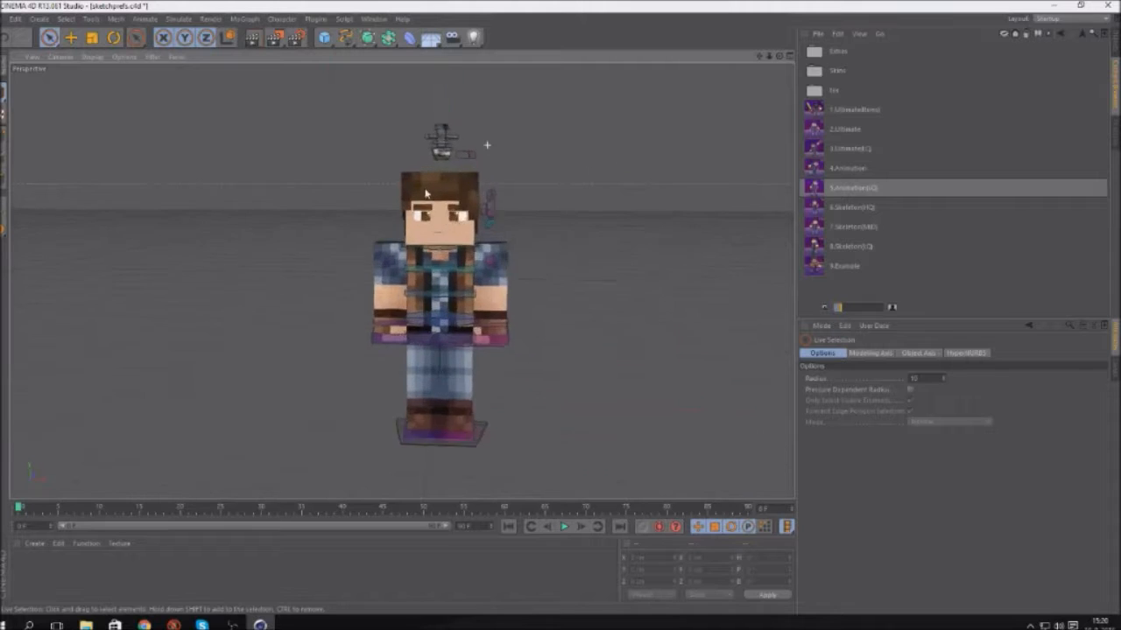
{"action": "scroll", "coordinate": [425, 193], "scroll_direction": "up", "scroll_amount": 3}
{"action": "scroll", "coordinate": [429, 201], "scroll_direction": "down", "scroll_amount": 5}
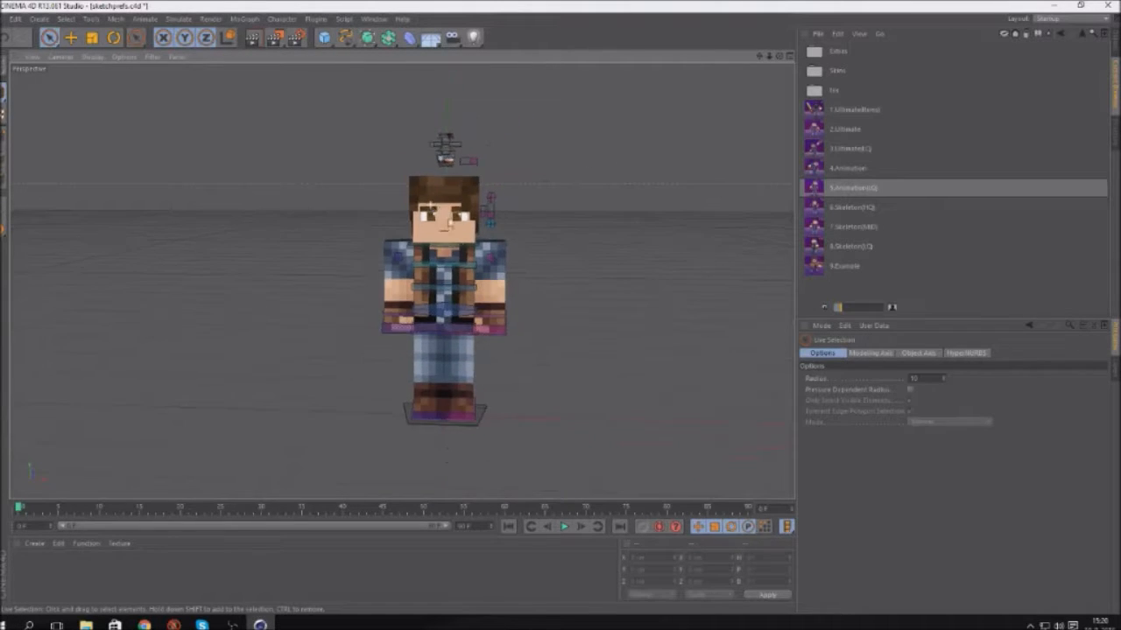
{"action": "scroll", "coordinate": [462, 315], "scroll_direction": "up", "scroll_amount": 5}
{"action": "scroll", "coordinate": [464, 320], "scroll_direction": "down", "scroll_amount": 4}
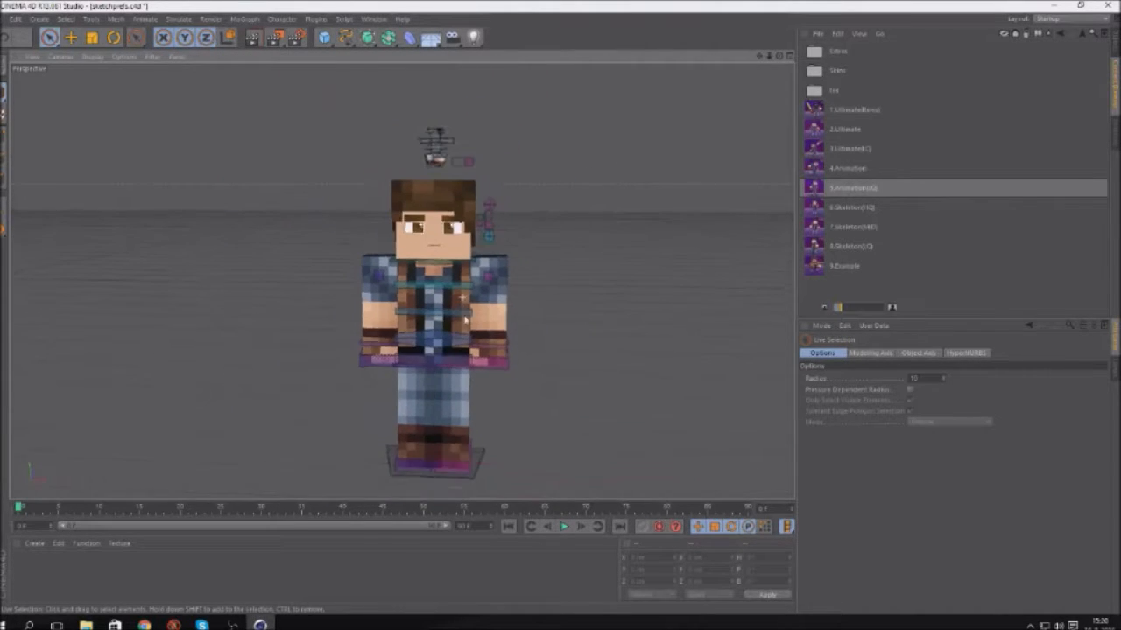
{"action": "left_click", "coordinate": [465, 320]}
{"action": "scroll", "coordinate": [464, 321], "scroll_direction": "up", "scroll_amount": 3}
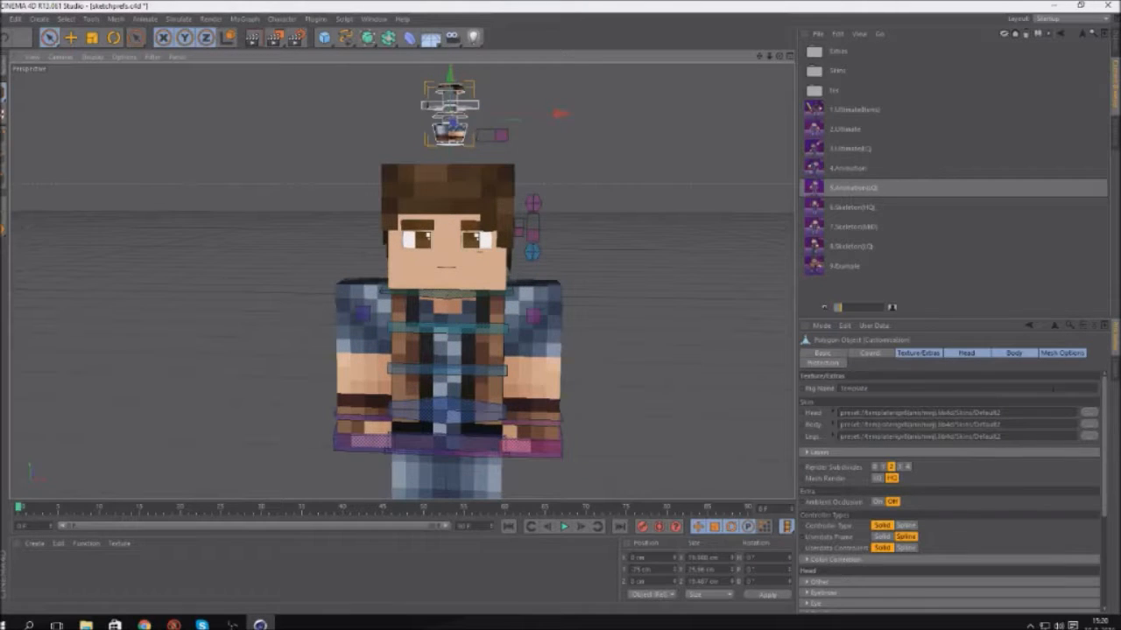
Set the head skin to Luuk5283 Animated.png from D:\Animations\Skins without copying it to the project location
{"action": "left_click", "coordinate": [1096, 416]}
{"action": "scroll", "coordinate": [375, 187], "scroll_direction": "down", "scroll_amount": 1}
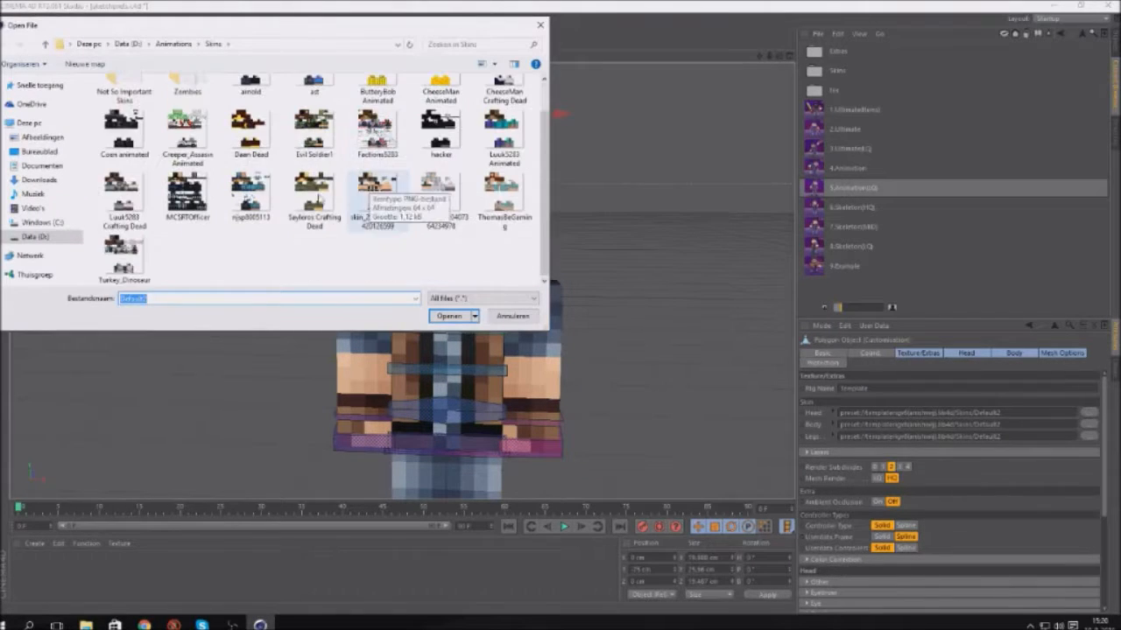
{"action": "left_click", "coordinate": [56, 237]}
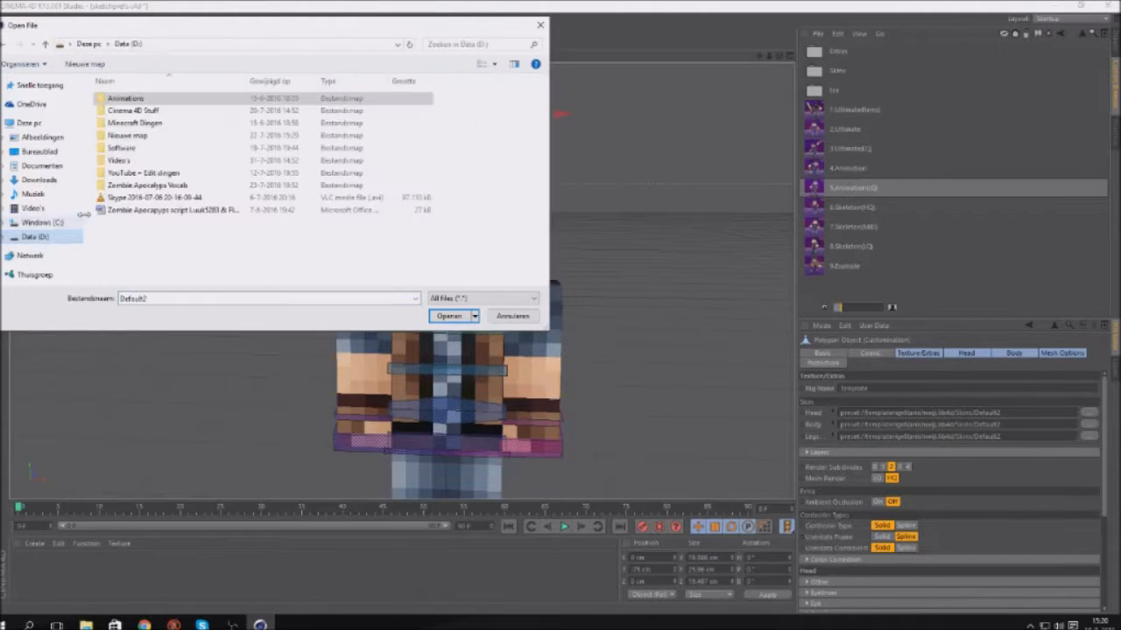
{"action": "double_click", "coordinate": [152, 95]}
{"action": "double_click", "coordinate": [254, 109]}
{"action": "left_click", "coordinate": [484, 185]}
{"action": "double_click", "coordinate": [484, 186]}
{"action": "left_click", "coordinate": [623, 354]}
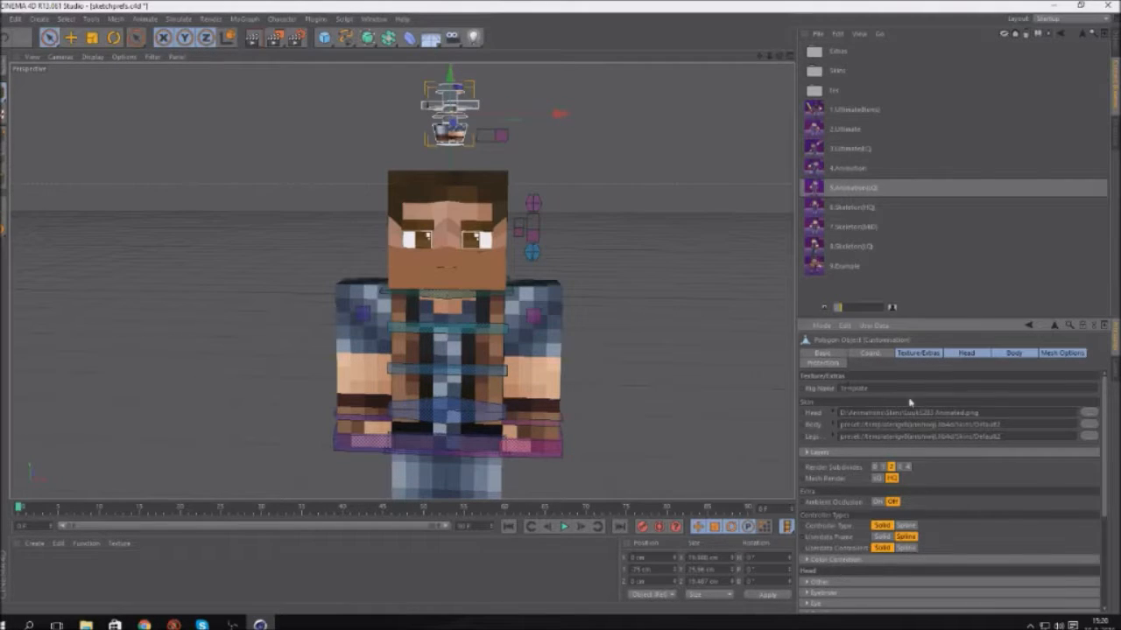
Set the body and legs skins to Luuk5283 Animated.png as well, declining the project copies
{"action": "left_click", "coordinate": [1089, 425]}
{"action": "double_click", "coordinate": [484, 186]}
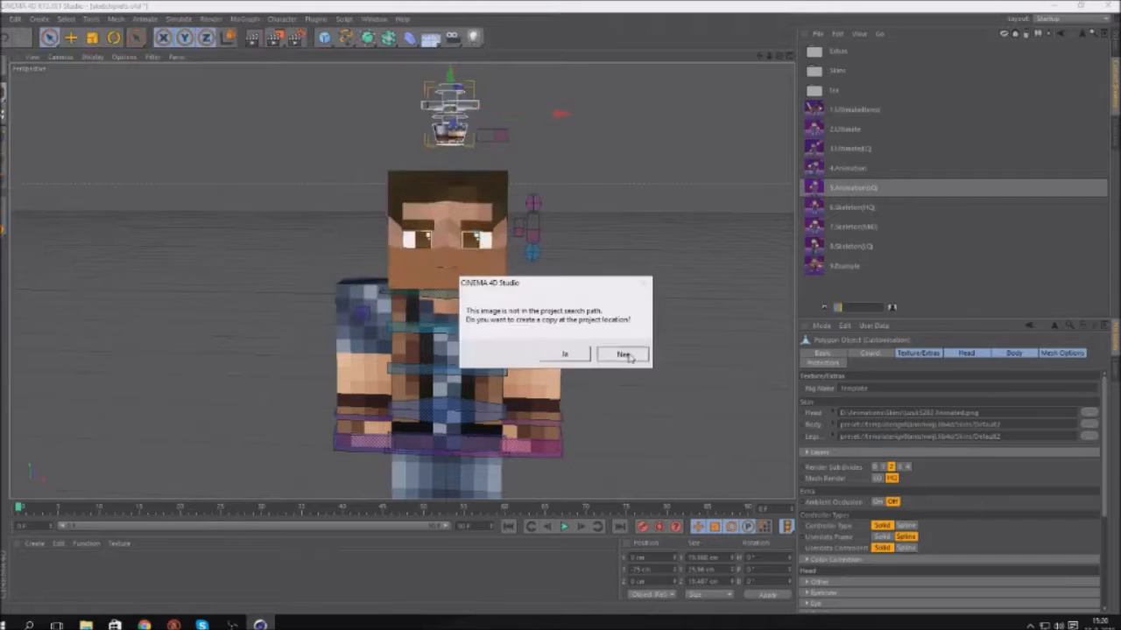
{"action": "left_click", "coordinate": [622, 354]}
{"action": "left_click", "coordinate": [1089, 435]}
{"action": "double_click", "coordinate": [484, 185]}
{"action": "left_click", "coordinate": [622, 354]}
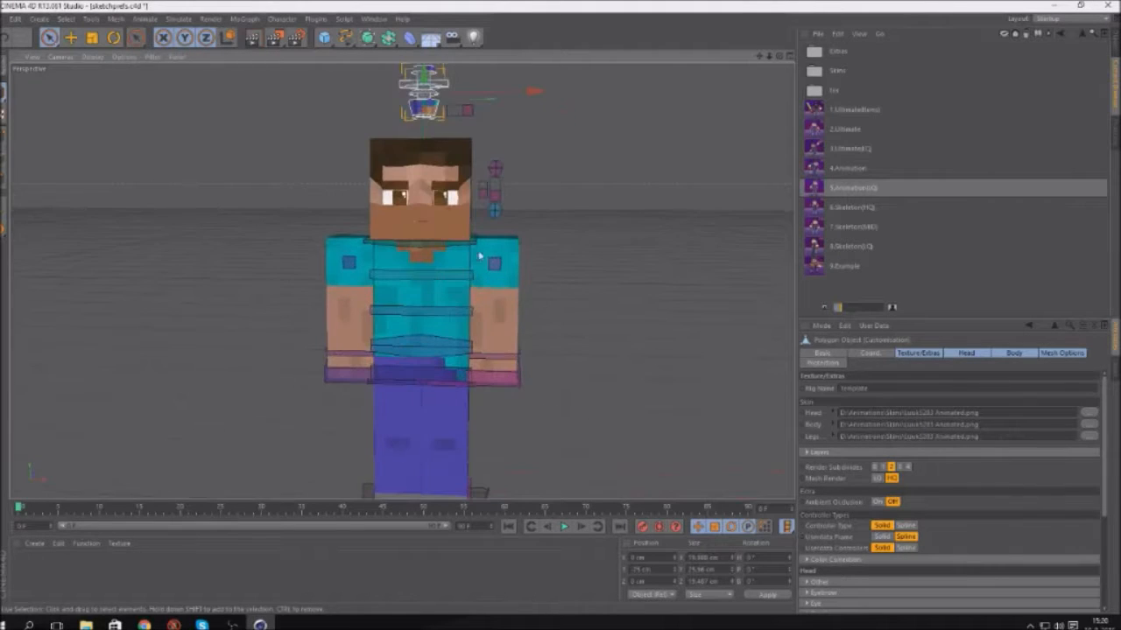
{"action": "left_click", "coordinate": [964, 354]}
{"action": "left_click", "coordinate": [927, 386]}
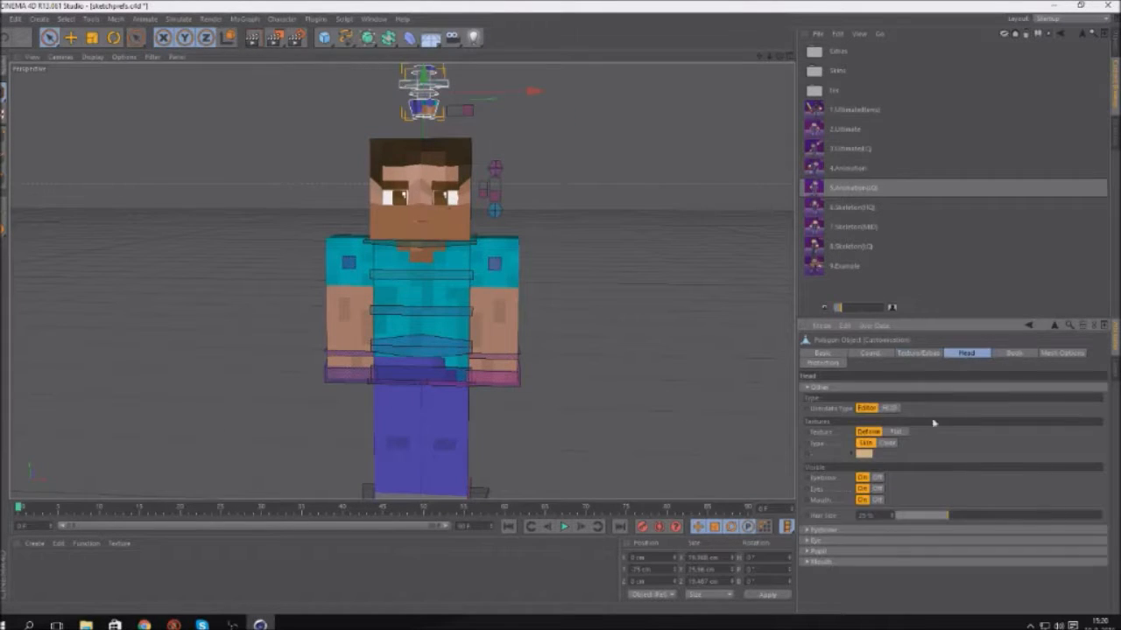
{"action": "left_click", "coordinate": [921, 354]}
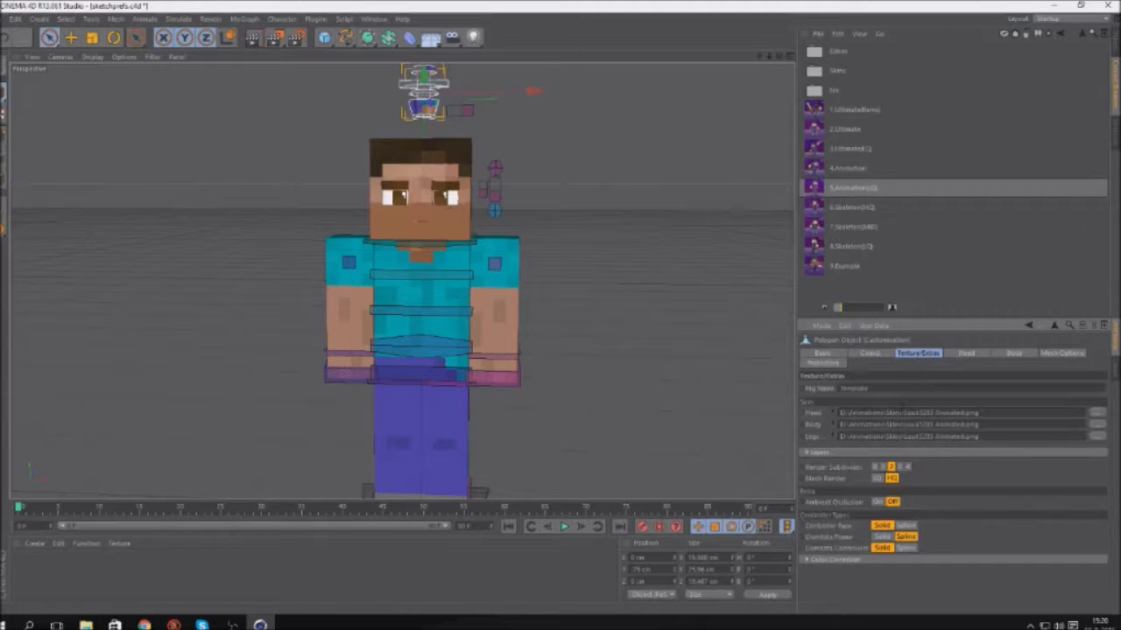
Render the character to the Picture Viewer without saving, examine the arm and shoulder closely, and close the render
{"action": "left_click_drag", "start_coordinate": [772, 50], "coordinate": [355, 14]}
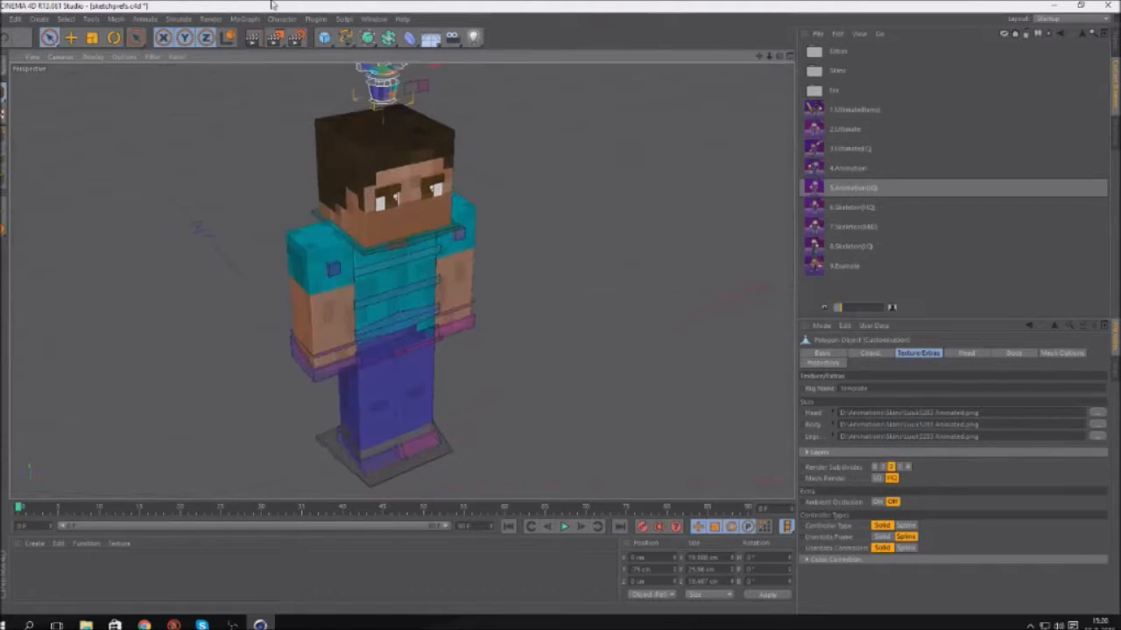
{"action": "left_click", "coordinate": [268, 36]}
{"action": "left_click", "coordinate": [573, 355]}
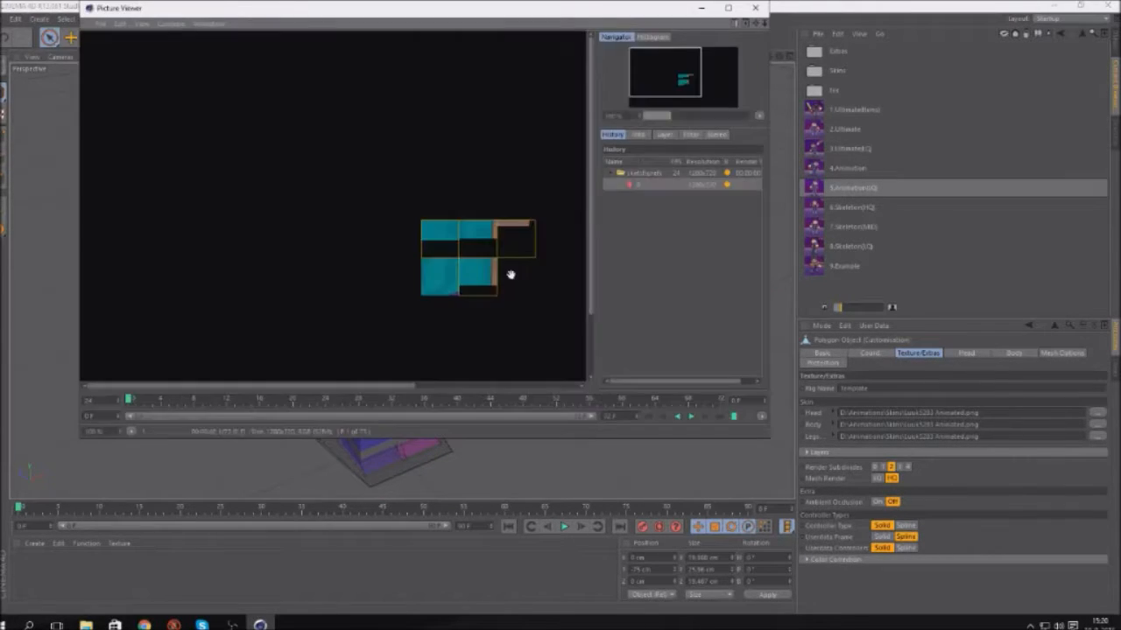
{"action": "scroll", "coordinate": [395, 286], "scroll_direction": "up", "scroll_amount": 5}
{"action": "left_click_drag", "start_coordinate": [400, 280], "coordinate": [483, 347]}
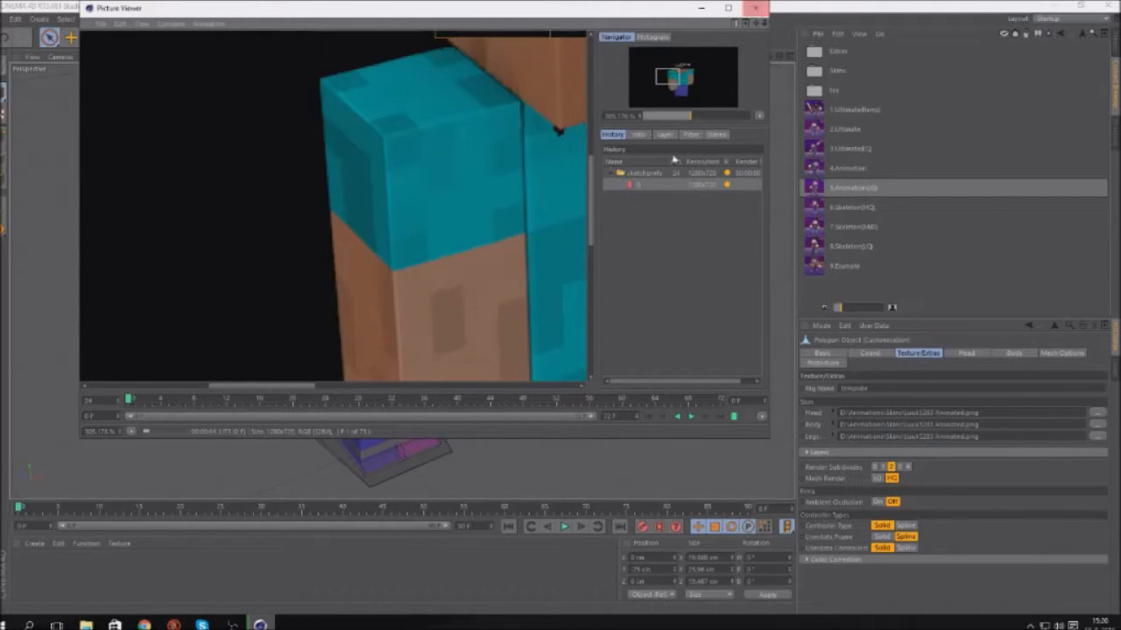
{"action": "left_click", "coordinate": [753, 10]}
{"action": "left_click", "coordinate": [576, 355]}
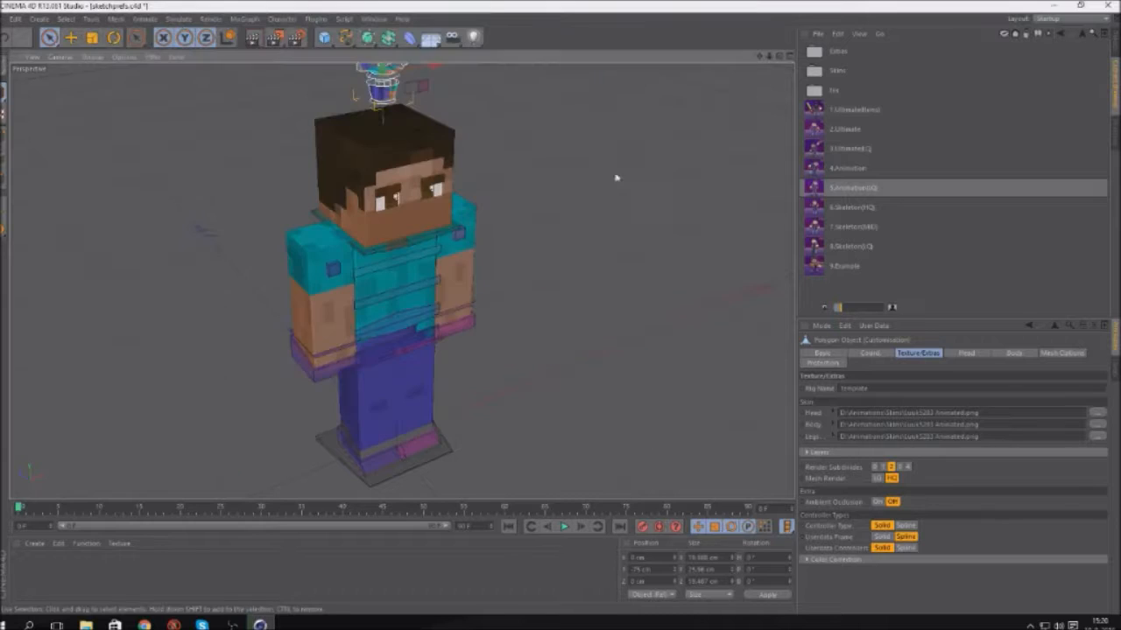
Slide the mesh switch controller along X, render to the Picture Viewer without saving, examine the shoulder, and stop and close the render
{"action": "left_click", "coordinate": [426, 90]}
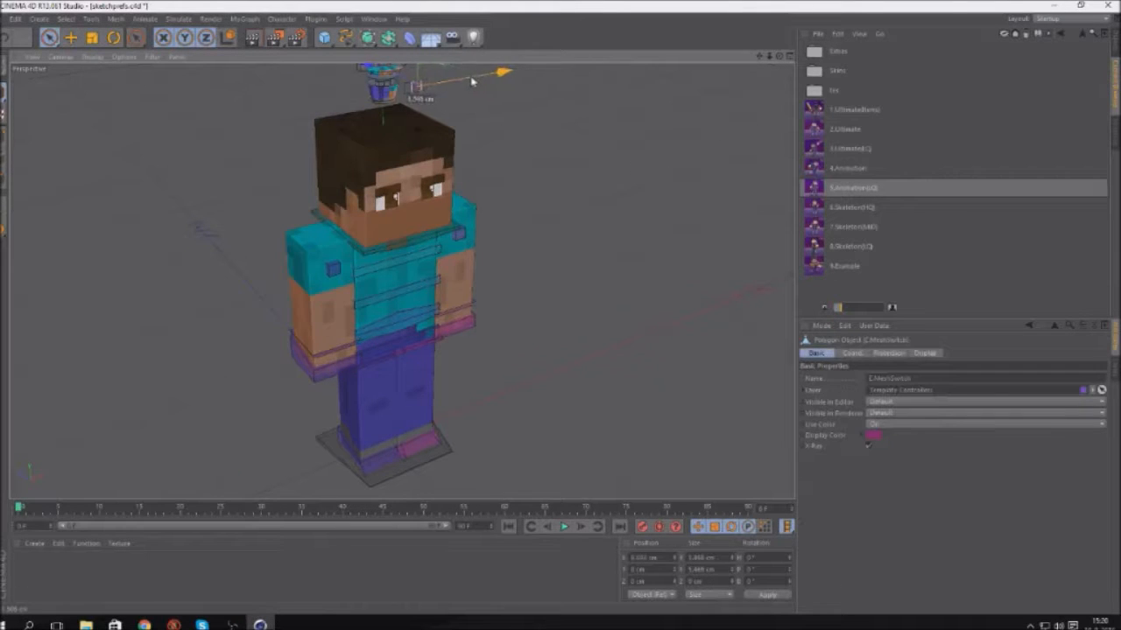
{"action": "left_click", "coordinate": [281, 37]}
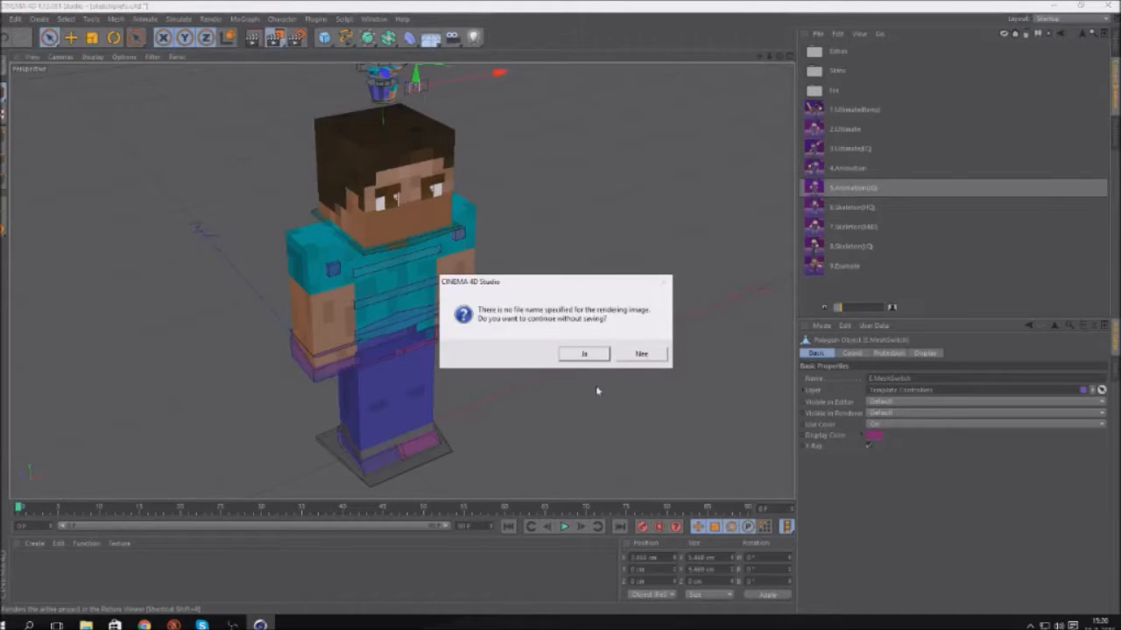
{"action": "left_click", "coordinate": [581, 354]}
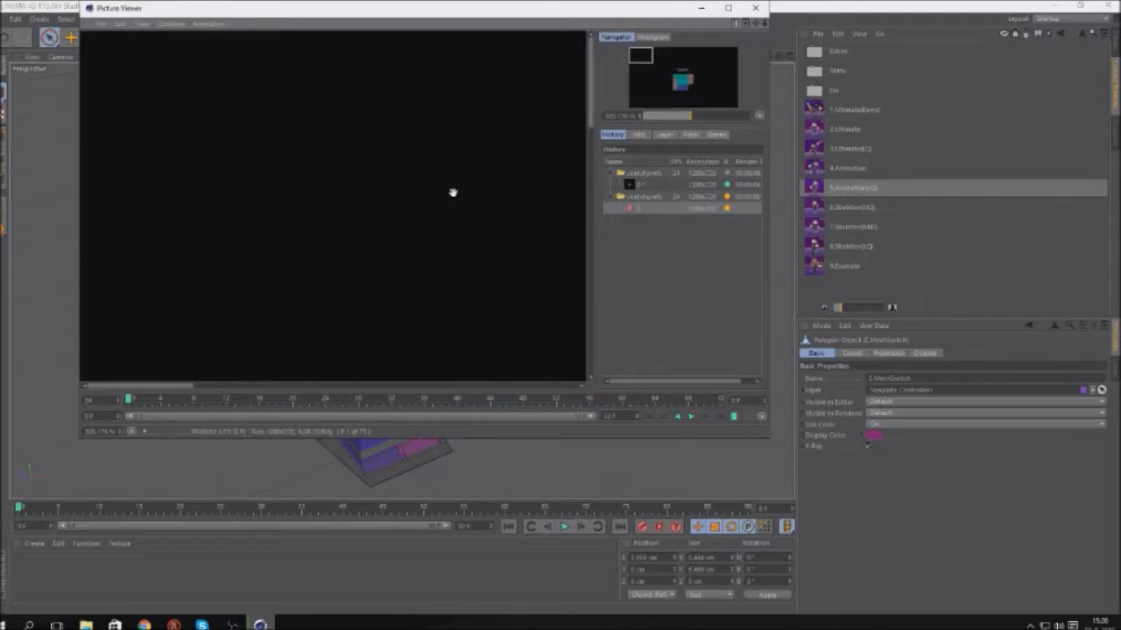
{"action": "scroll", "coordinate": [405, 218], "scroll_direction": "down", "scroll_amount": 3}
{"action": "left_click_drag", "start_coordinate": [479, 263], "coordinate": [281, 123]}
{"action": "scroll", "coordinate": [370, 164], "scroll_direction": "up", "scroll_amount": 2}
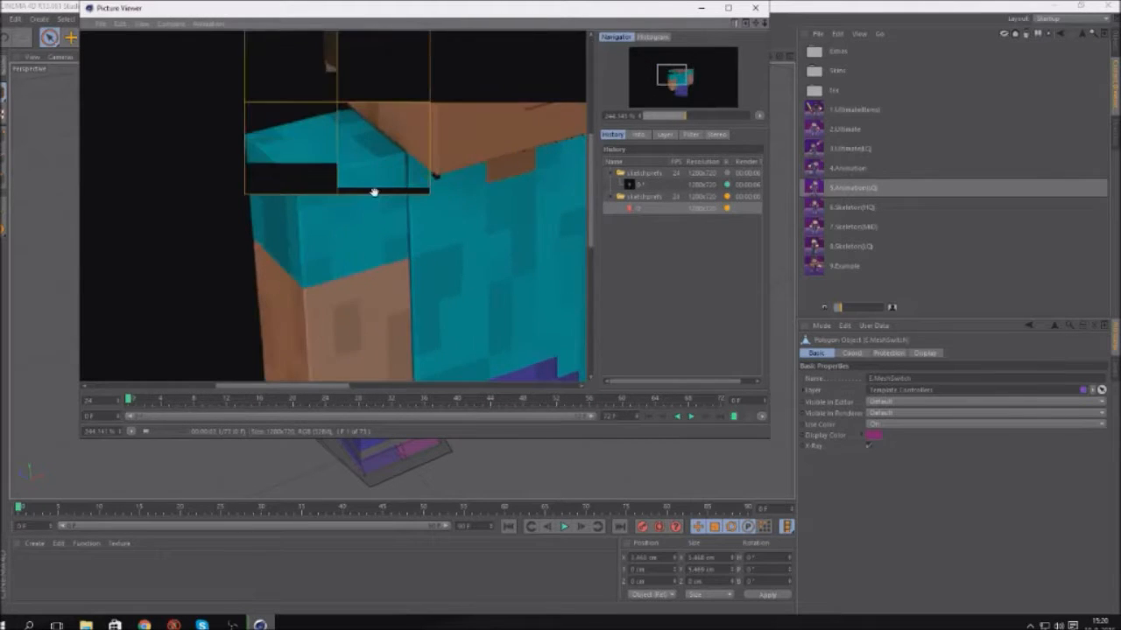
{"action": "left_click", "coordinate": [755, 8]}
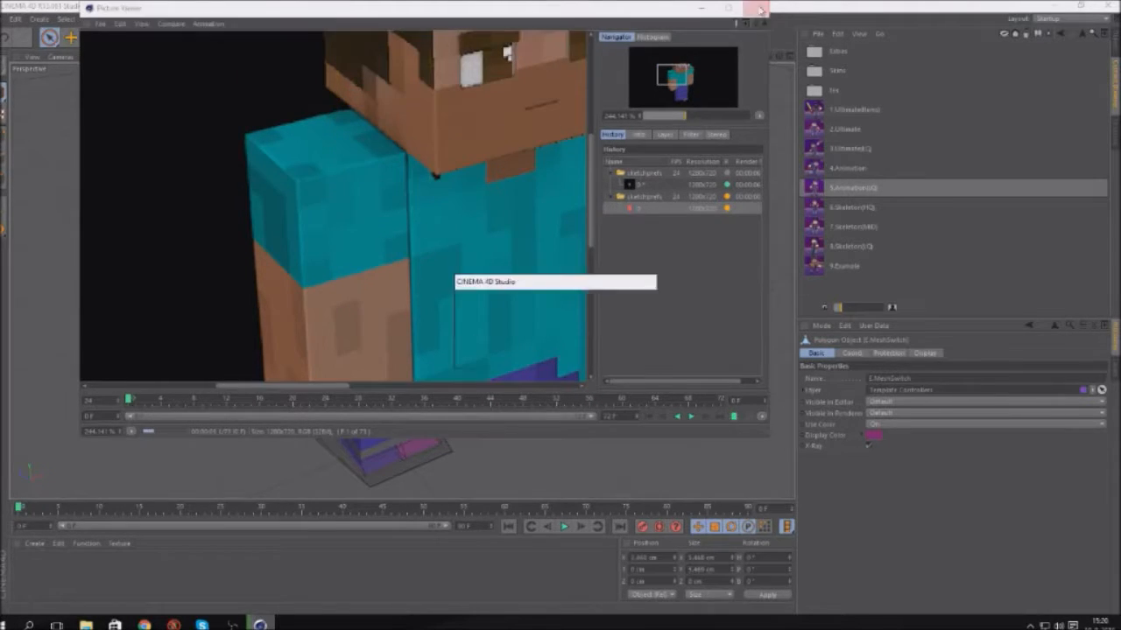
{"action": "left_click", "coordinate": [585, 354]}
Set Render Subdivide to 0 on the Customization controller and render the character to the Picture Viewer without saving
{"action": "left_click", "coordinate": [386, 89]}
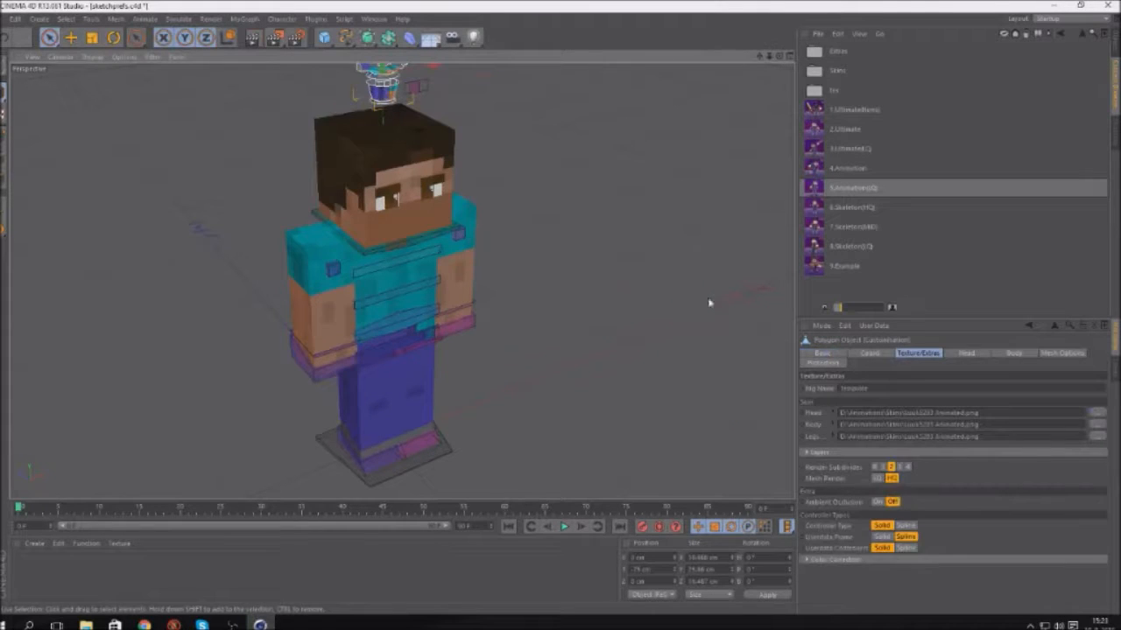
{"action": "left_click", "coordinate": [874, 467]}
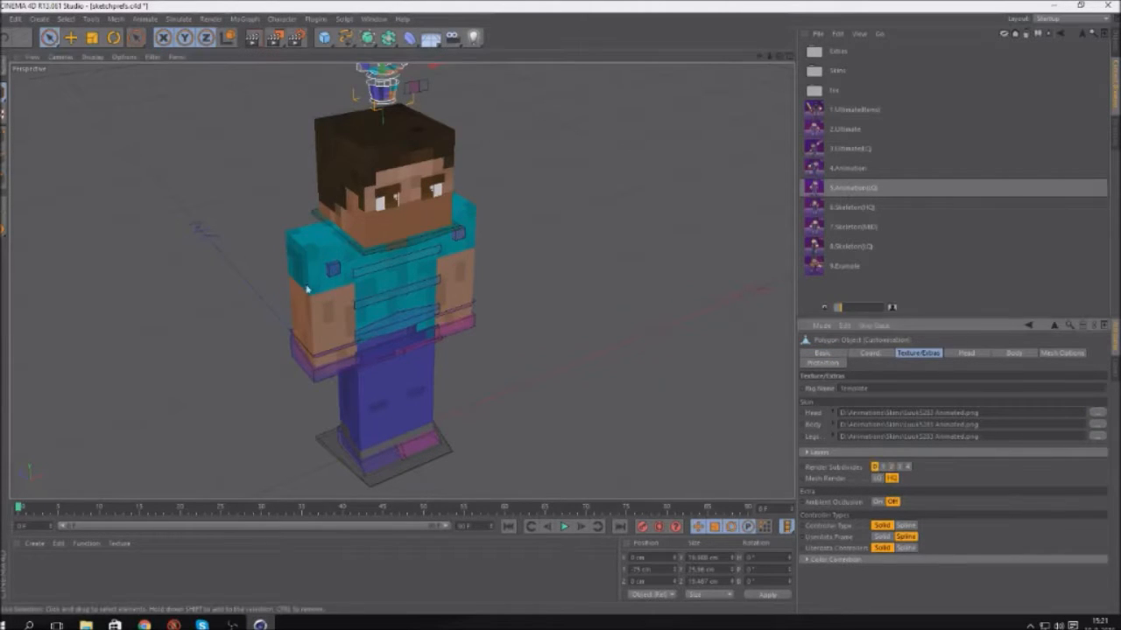
{"action": "left_click", "coordinate": [275, 38]}
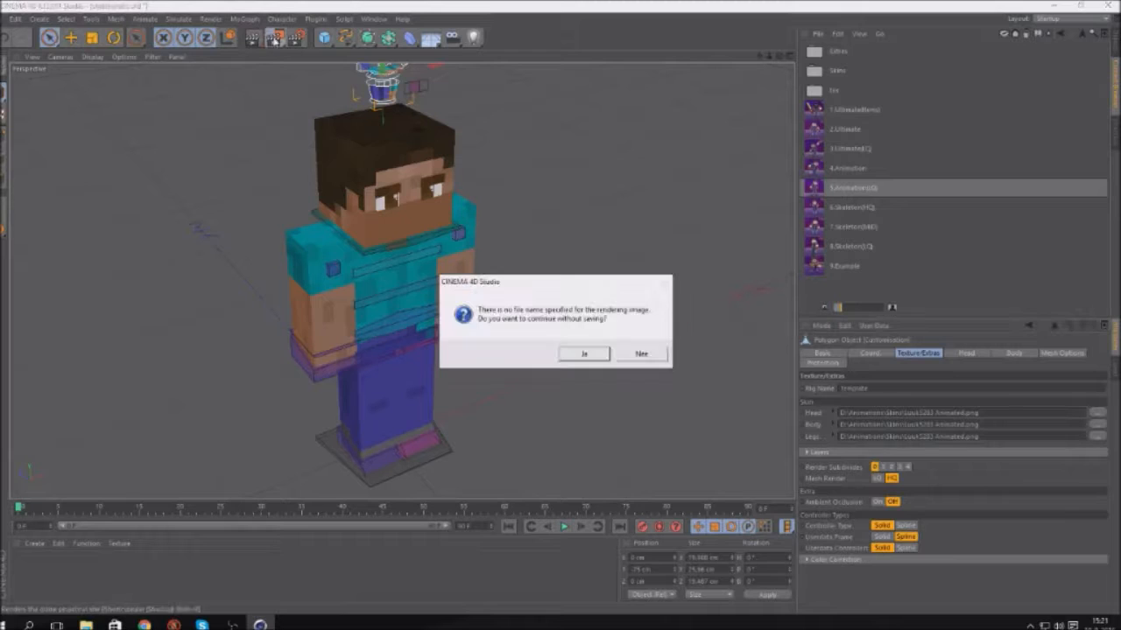
{"action": "left_click", "coordinate": [566, 351]}
Delete the two earlier renders from the Picture Viewer history
{"action": "left_click", "coordinate": [661, 172]}
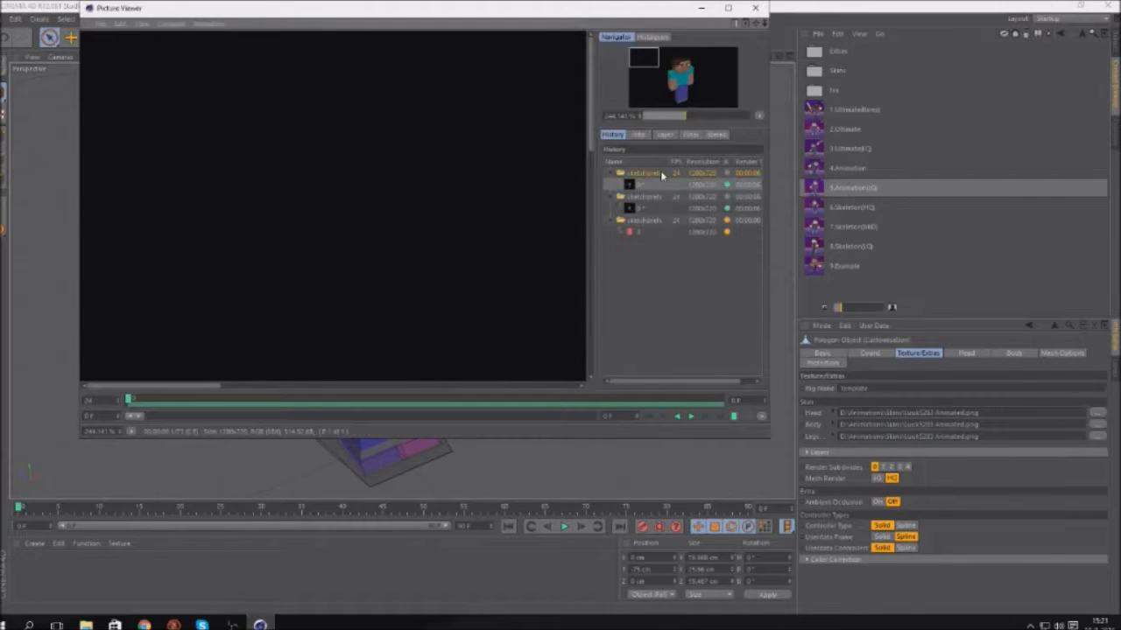
{"action": "key", "text": "Delete"}
{"action": "left_click", "coordinate": [538, 349]}
{"action": "left_click", "coordinate": [647, 175]}
{"action": "key", "text": "Delete"}
{"action": "left_click", "coordinate": [544, 345]}
Examine the character's shoulder, neck corners and head closely in the new render, and stop and close it
{"action": "scroll", "coordinate": [448, 271], "scroll_direction": "down", "scroll_amount": 4}
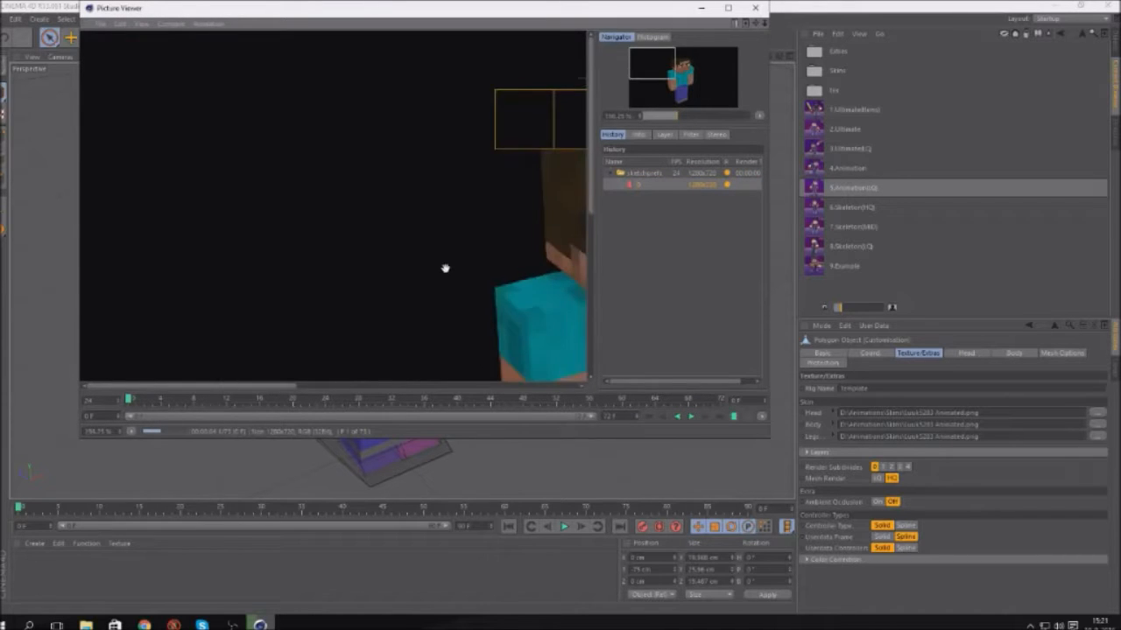
{"action": "scroll", "coordinate": [466, 238], "scroll_direction": "up", "scroll_amount": 2}
{"action": "scroll", "coordinate": [467, 237], "scroll_direction": "up", "scroll_amount": 2}
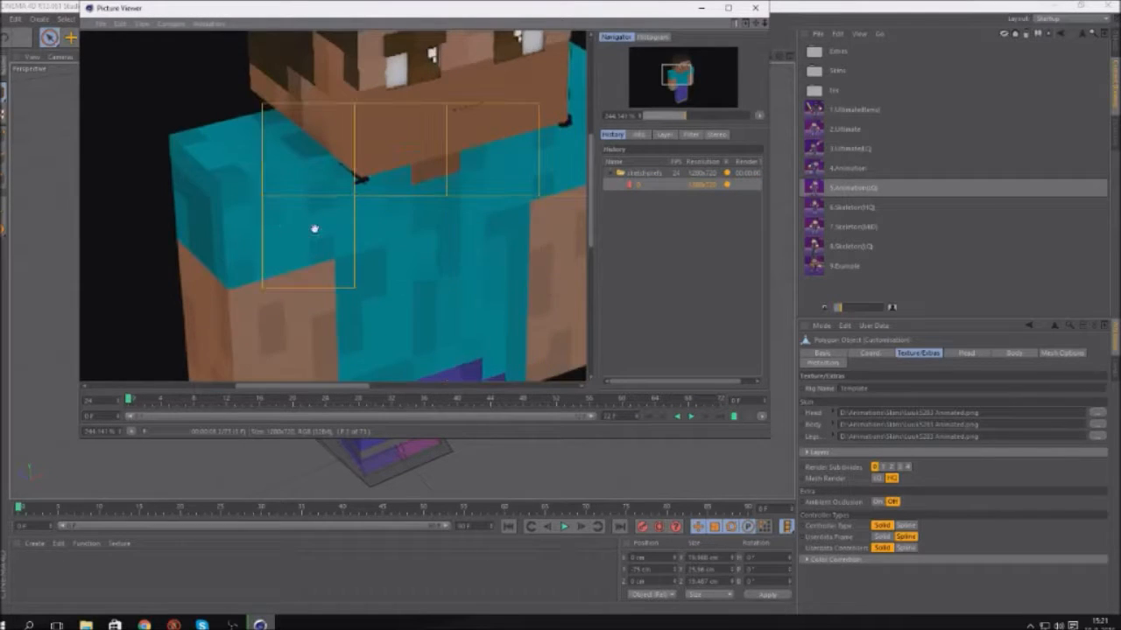
{"action": "scroll", "coordinate": [353, 181], "scroll_direction": "down", "scroll_amount": 3}
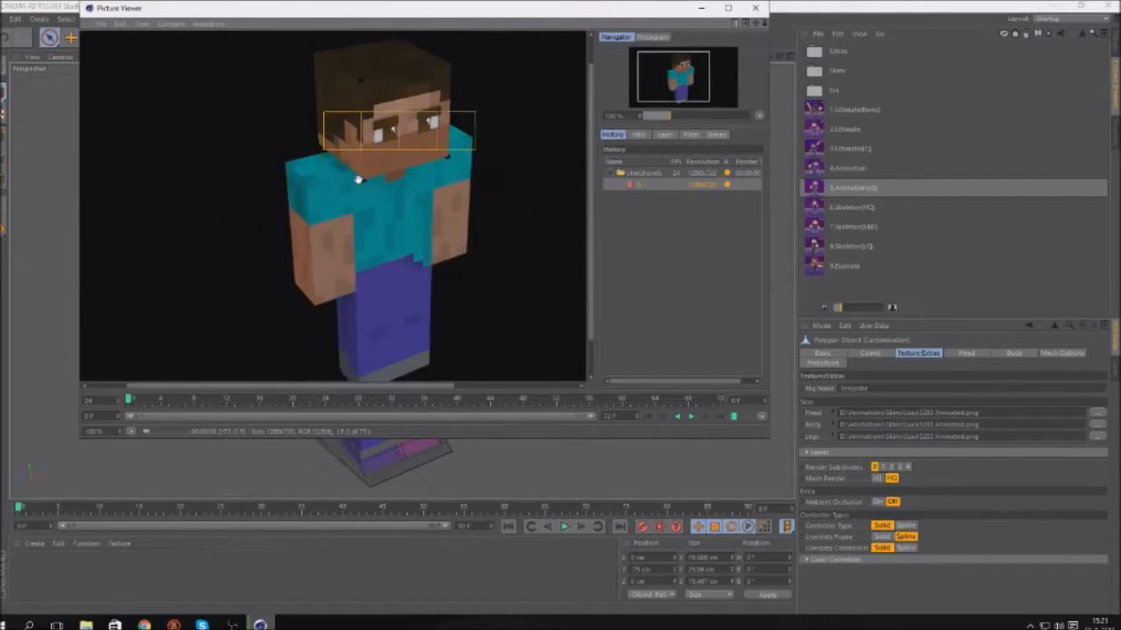
{"action": "scroll", "coordinate": [372, 182], "scroll_direction": "up", "scroll_amount": 4}
{"action": "scroll", "coordinate": [375, 278], "scroll_direction": "down", "scroll_amount": 2}
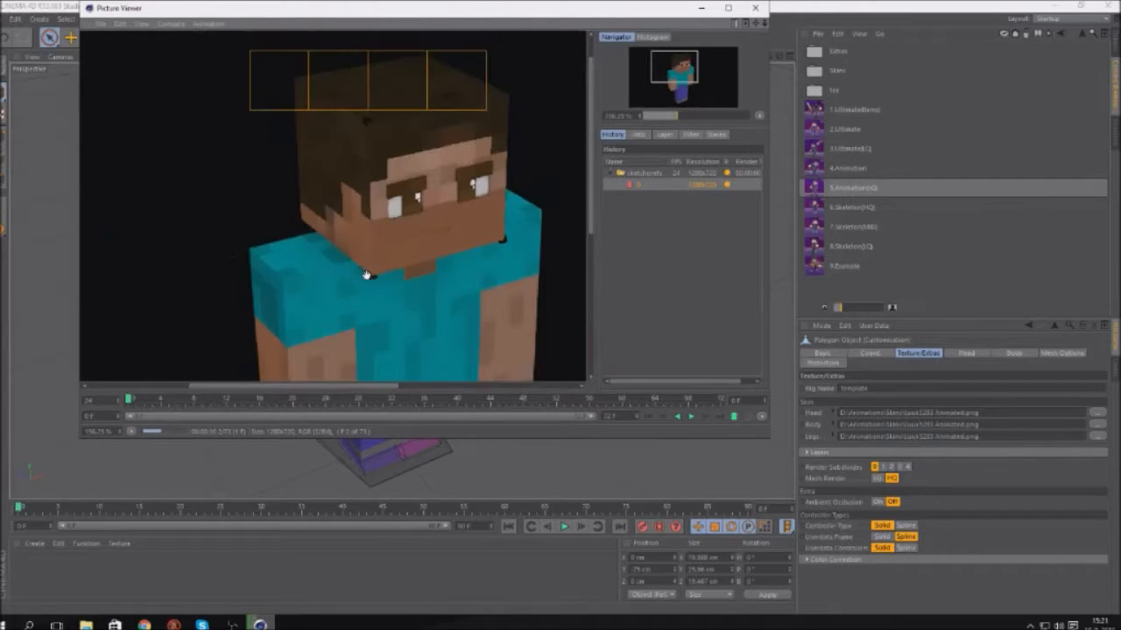
{"action": "scroll", "coordinate": [366, 271], "scroll_direction": "down", "scroll_amount": 4}
{"action": "left_click", "coordinate": [757, 8]}
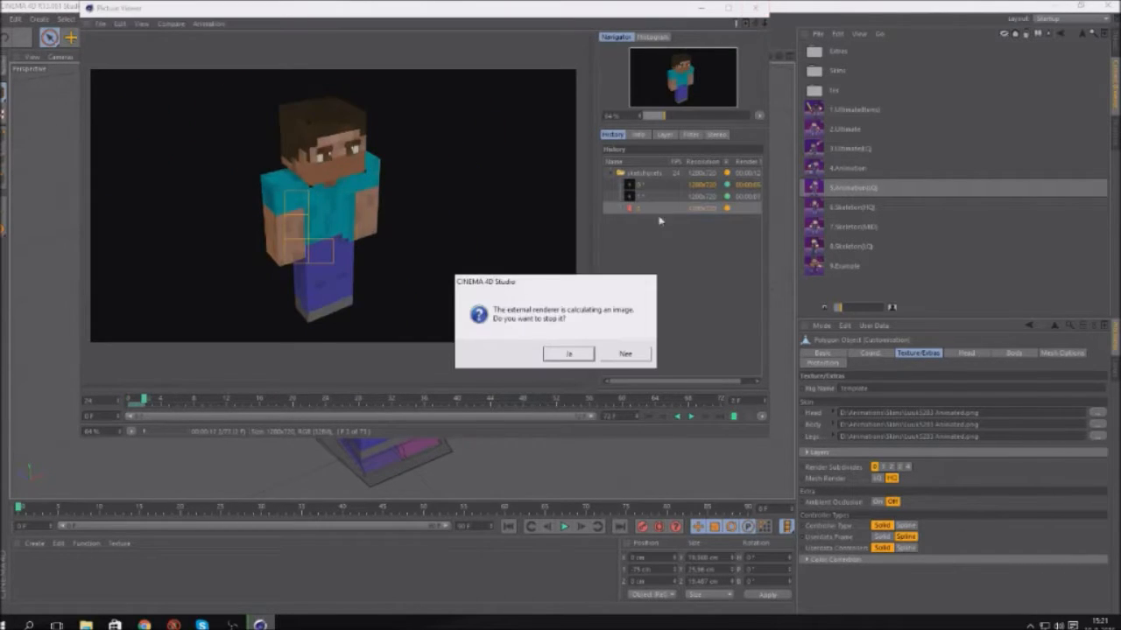
{"action": "left_click", "coordinate": [571, 354]}
Set the render output's frame range to Current Frame, check the Save settings, and close the render settings
{"action": "left_click", "coordinate": [297, 38]}
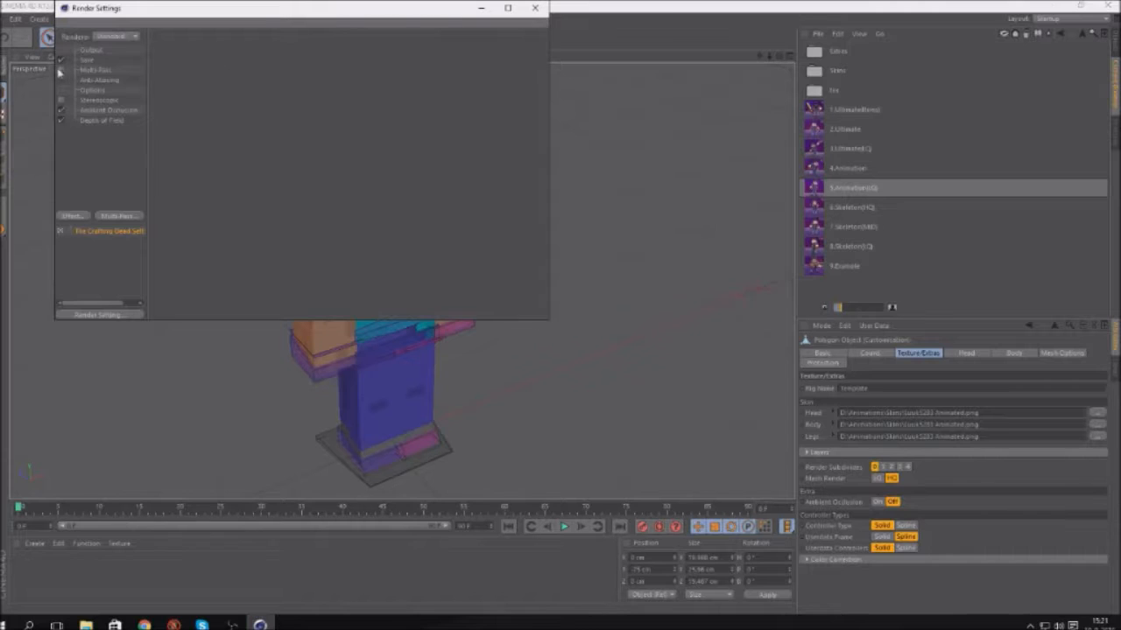
{"action": "left_click", "coordinate": [260, 171]}
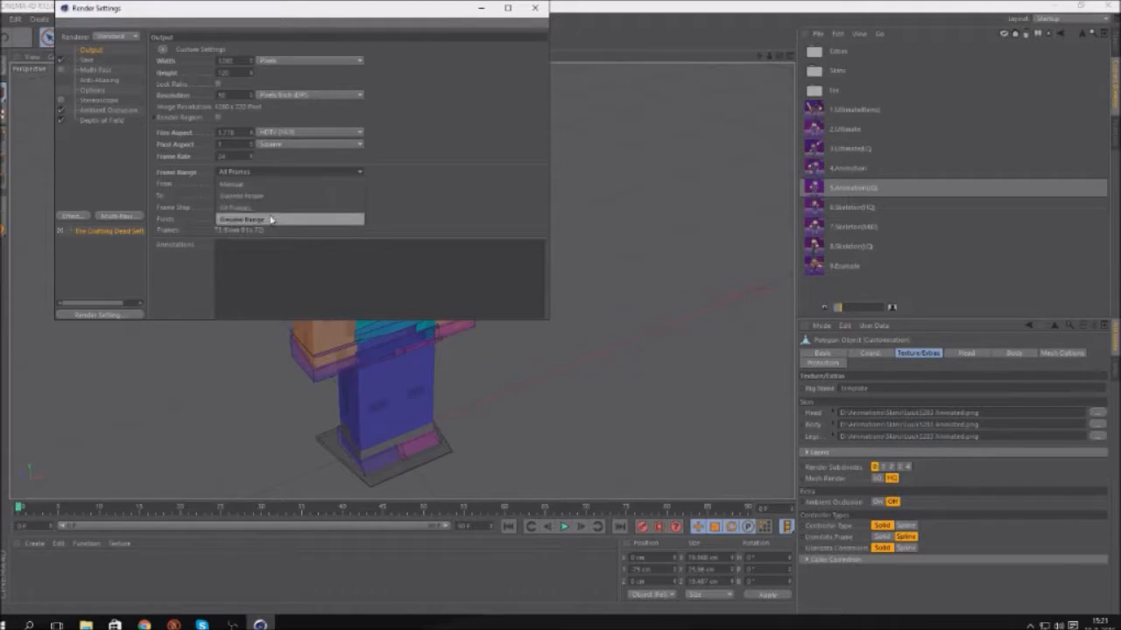
{"action": "left_click", "coordinate": [310, 196]}
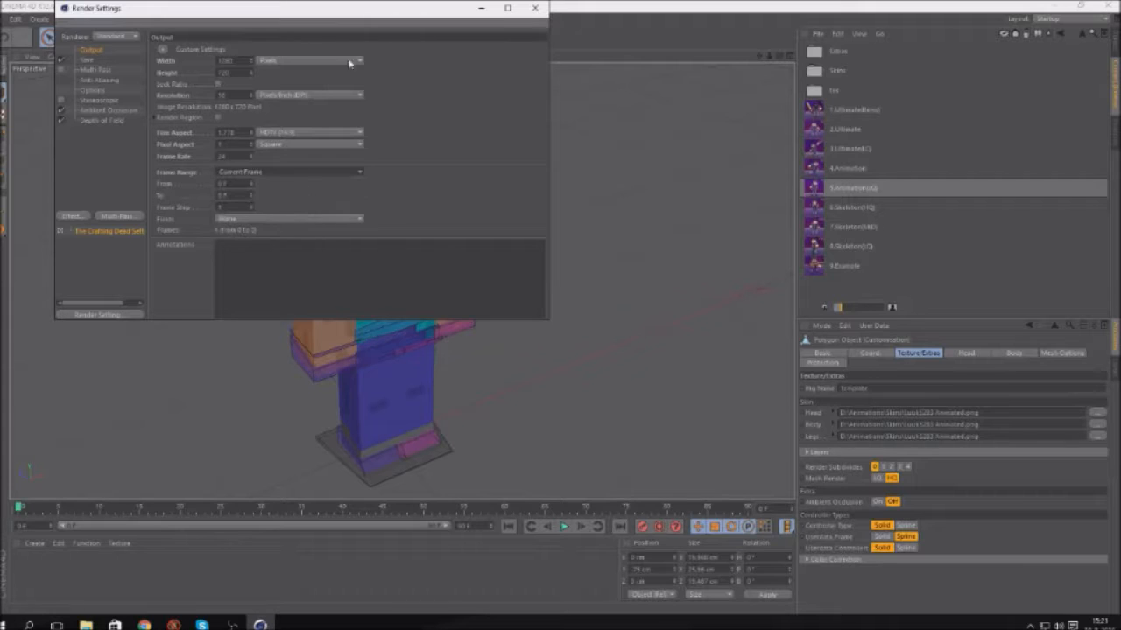
{"action": "left_click", "coordinate": [88, 60]}
{"action": "left_click", "coordinate": [534, 9]}
Show the scene's object hierarchy and layers, and expand the rig template's Body group and its Controllers group
{"action": "mouse_move", "coordinate": [468, 136]}
{"action": "right_mouse_down", "text": "alt"}
{"action": "mouse_move", "coordinate": [400, 157]}
{"action": "mouse_move", "coordinate": [429, 140]}
{"action": "mouse_move", "coordinate": [392, 137]}
{"action": "mouse_move", "coordinate": [438, 157]}
{"action": "right_mouse_up", "text": "alt"}
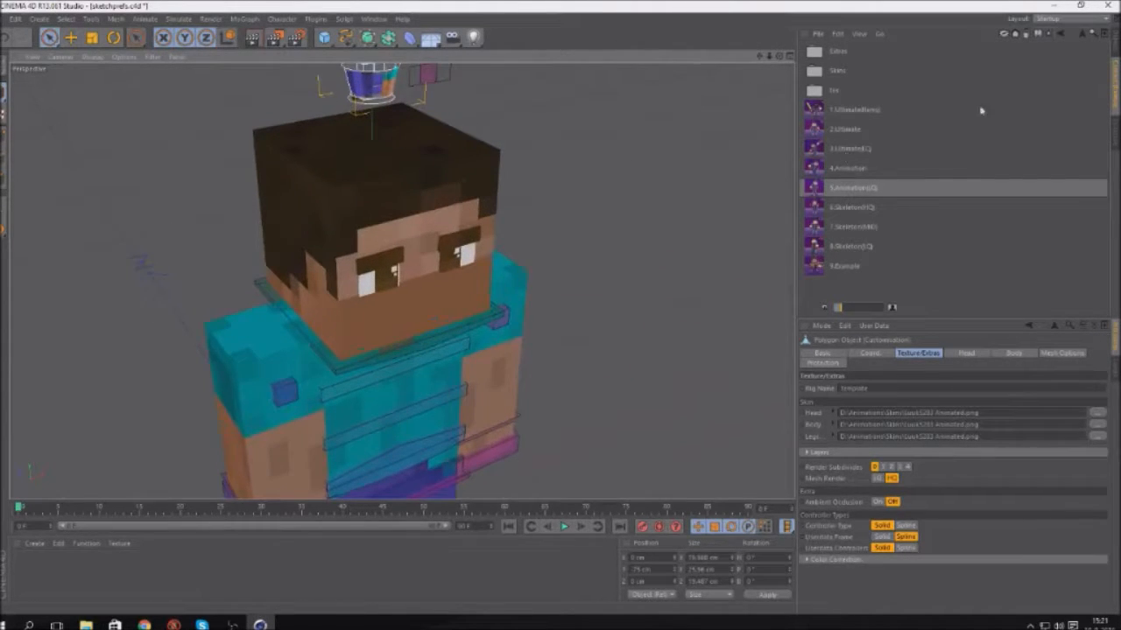
{"action": "left_click", "coordinate": [1115, 42]}
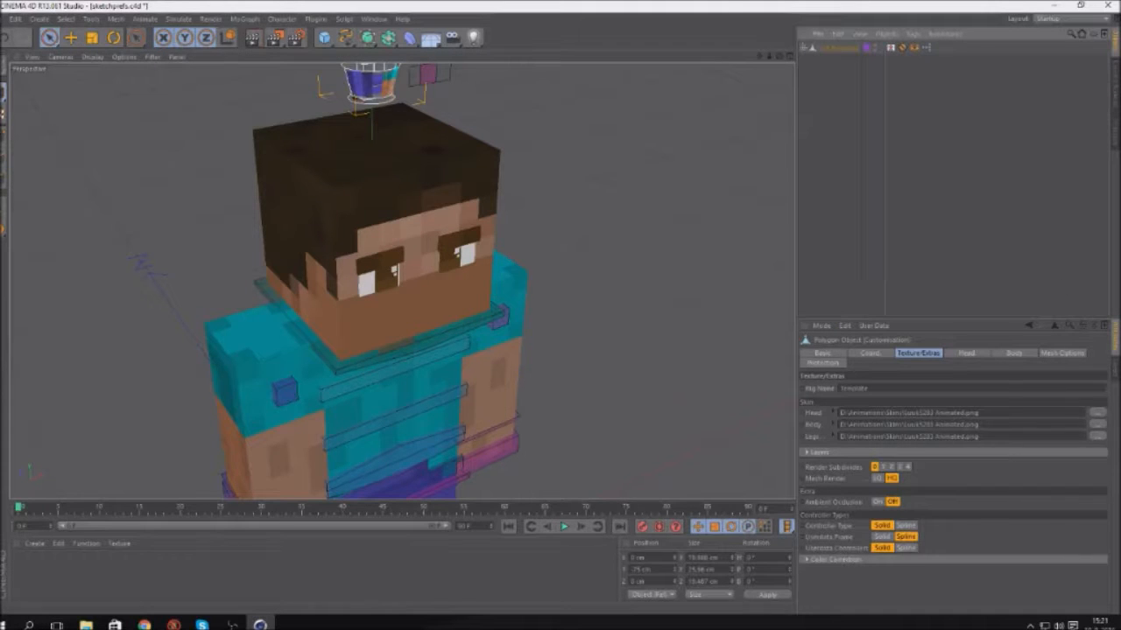
{"action": "left_click", "coordinate": [1116, 370]}
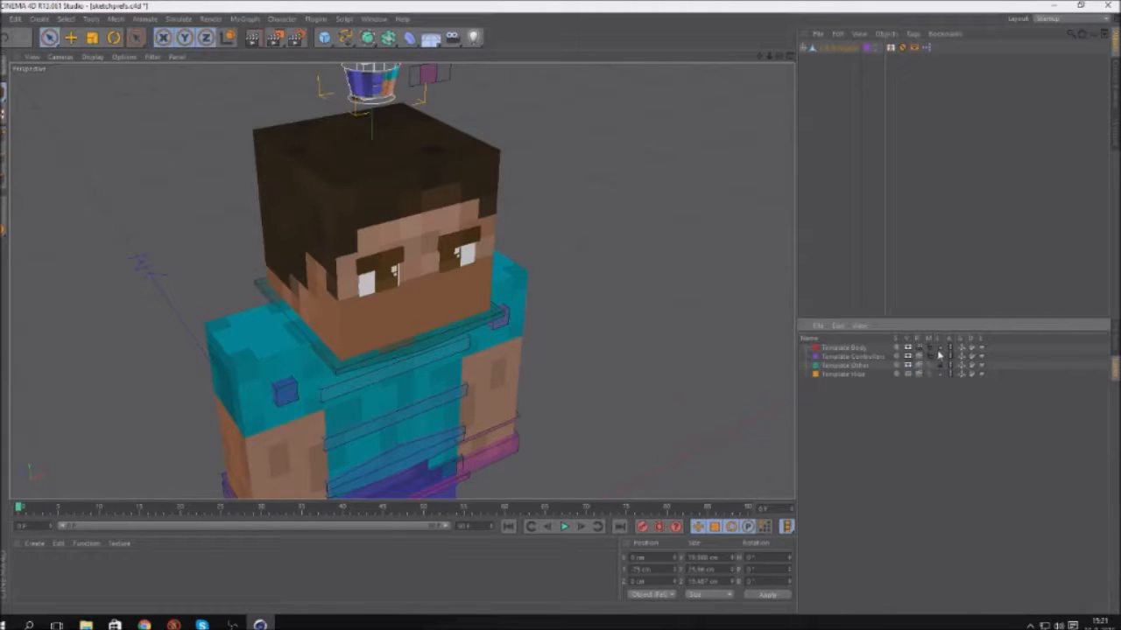
{"action": "left_click", "coordinate": [803, 47]}
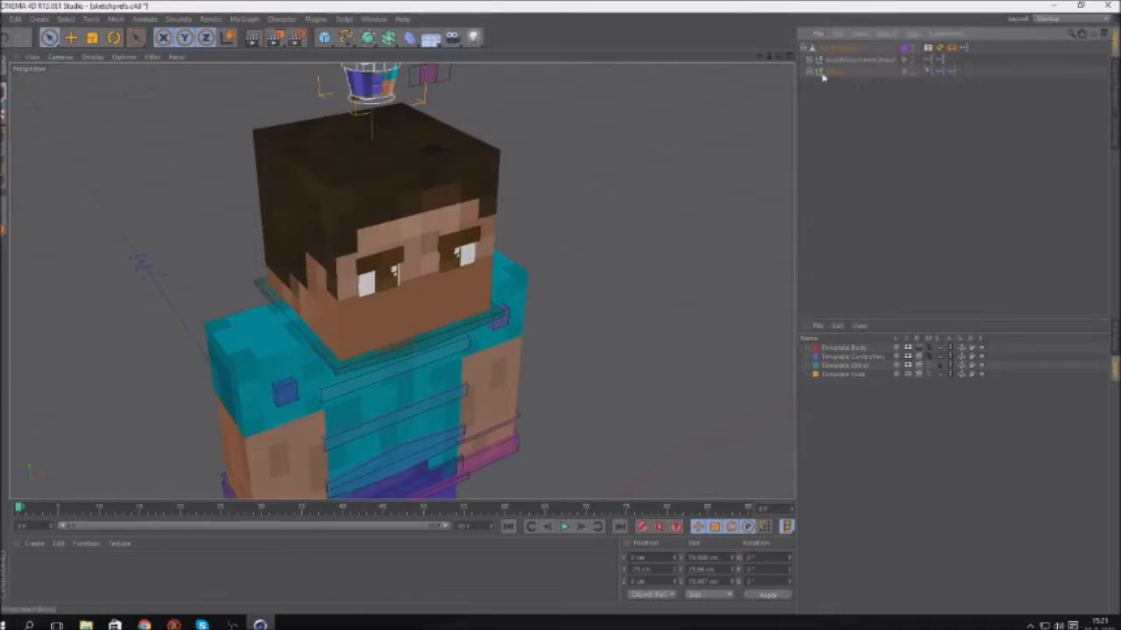
{"action": "left_click", "coordinate": [808, 71]}
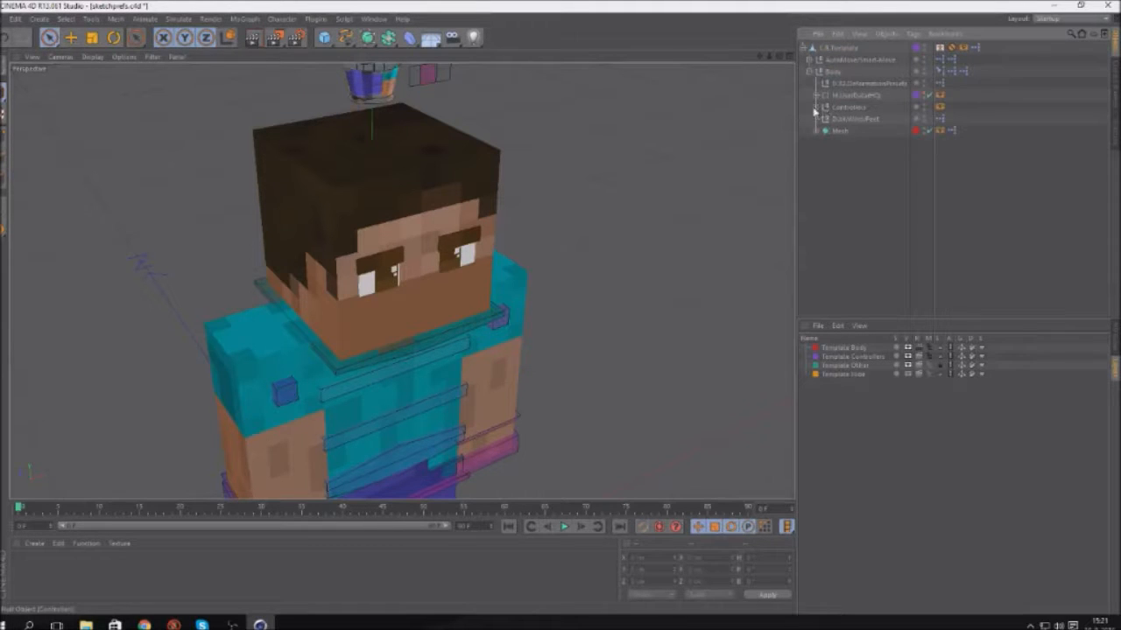
{"action": "left_click", "coordinate": [816, 106]}
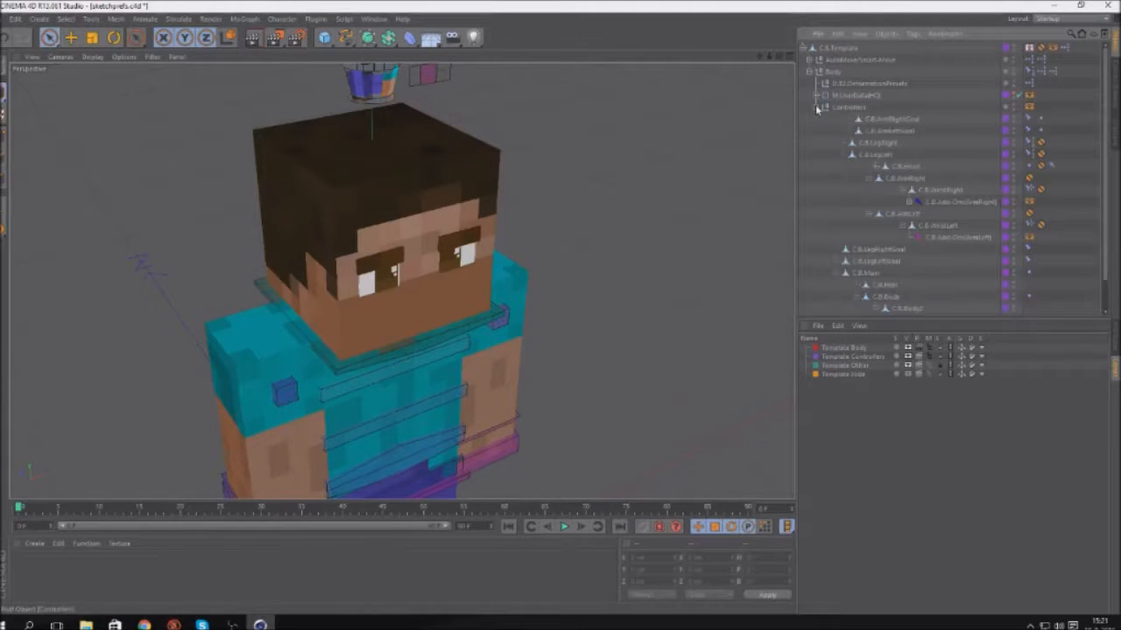
Expand the head controller's hierarchy down to the individual meshes inside Head2
{"action": "left_click", "coordinate": [874, 158]}
{"action": "left_click", "coordinate": [877, 166]}
{"action": "left_click", "coordinate": [890, 190]}
{"action": "left_click", "coordinate": [896, 214]}
{"action": "left_click", "coordinate": [897, 206]}
{"action": "left_click", "coordinate": [895, 202]}
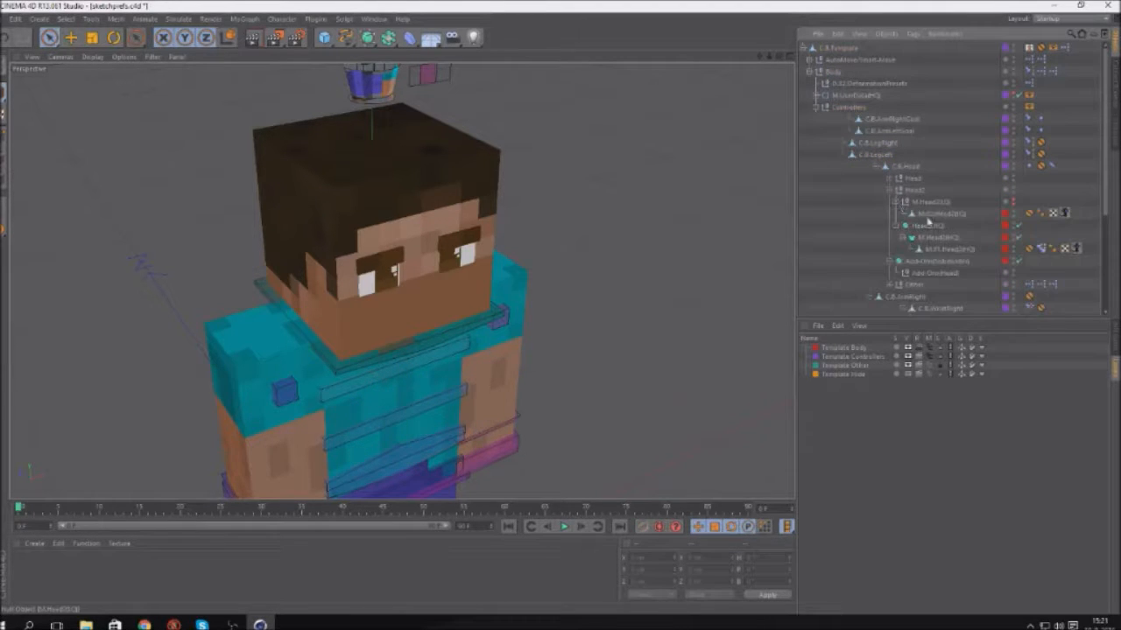
Assign the high-quality head mesh and its two parent objects under Head2 to the Template Hide layer
{"action": "left_click", "coordinate": [1006, 250]}
{"action": "mouse_move", "coordinate": [1014, 254]}
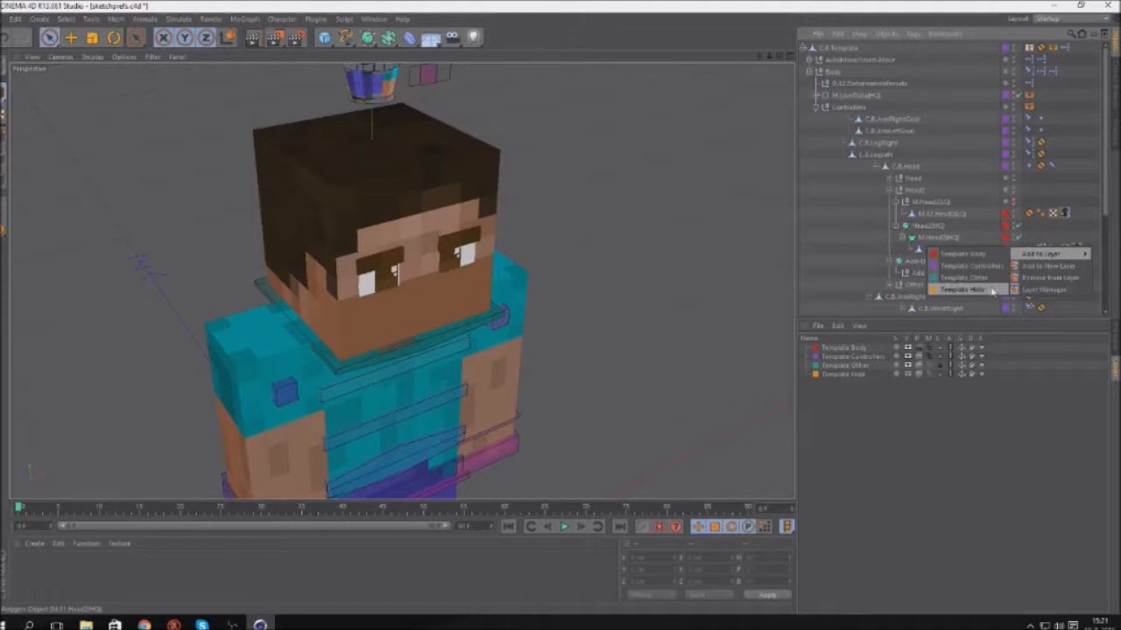
{"action": "left_click", "coordinate": [992, 290]}
{"action": "left_click", "coordinate": [1007, 238]}
{"action": "left_click", "coordinate": [1002, 273]}
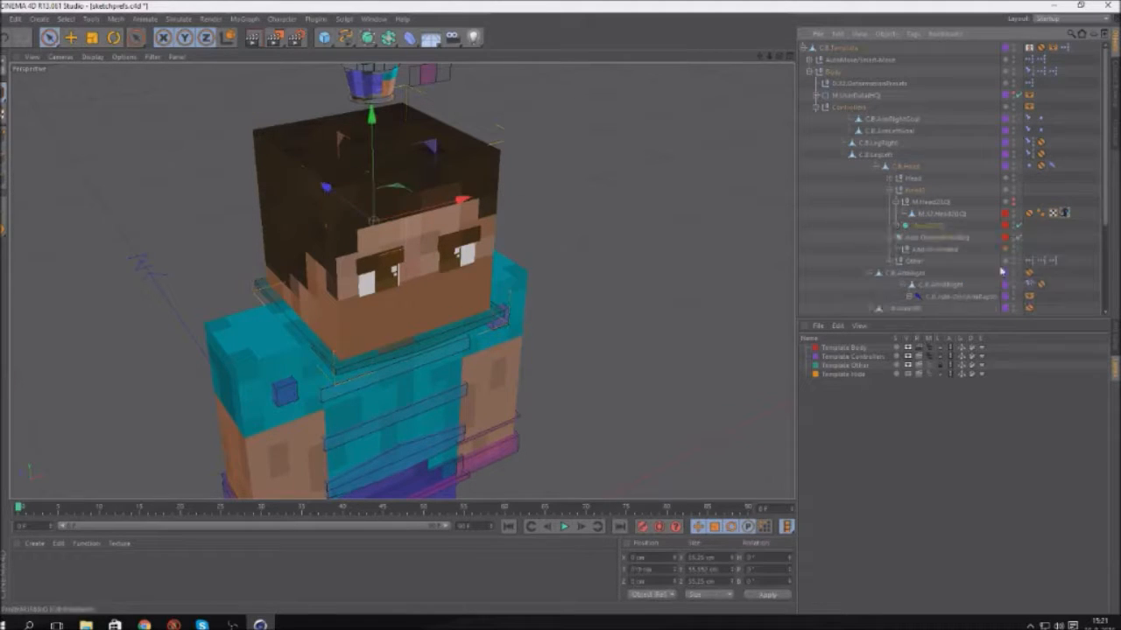
{"action": "left_click", "coordinate": [1006, 227]}
{"action": "left_click", "coordinate": [1004, 261]}
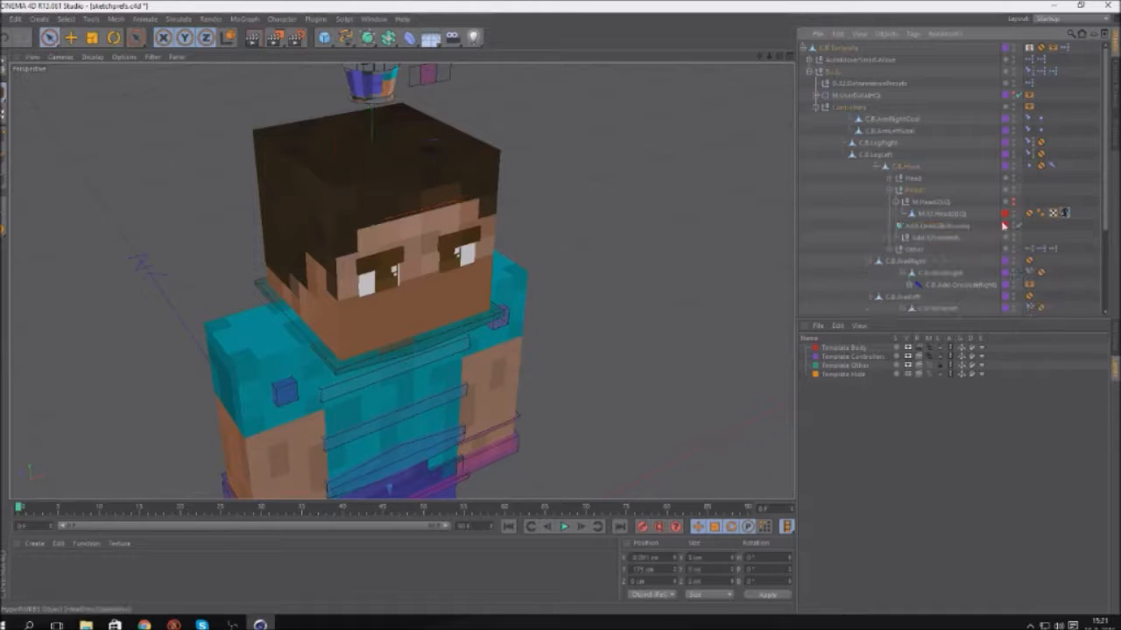
Assign the remaining Head2 mesh, its parent group and the Head2 null to the Template Hide layer
{"action": "left_click", "coordinate": [1006, 213]}
{"action": "mouse_move", "coordinate": [1008, 217]}
{"action": "left_click", "coordinate": [992, 256]}
{"action": "left_click", "coordinate": [1005, 203]}
{"action": "left_click", "coordinate": [995, 245]}
{"action": "left_click", "coordinate": [1007, 191]}
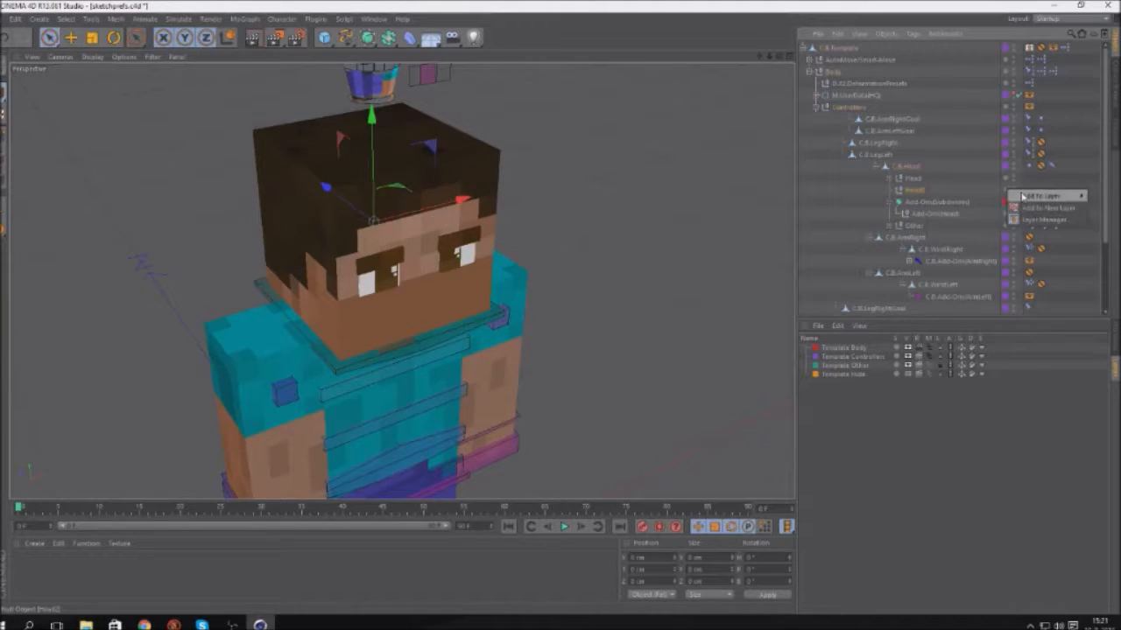
{"action": "mouse_move", "coordinate": [1016, 196]}
{"action": "left_click", "coordinate": [993, 231]}
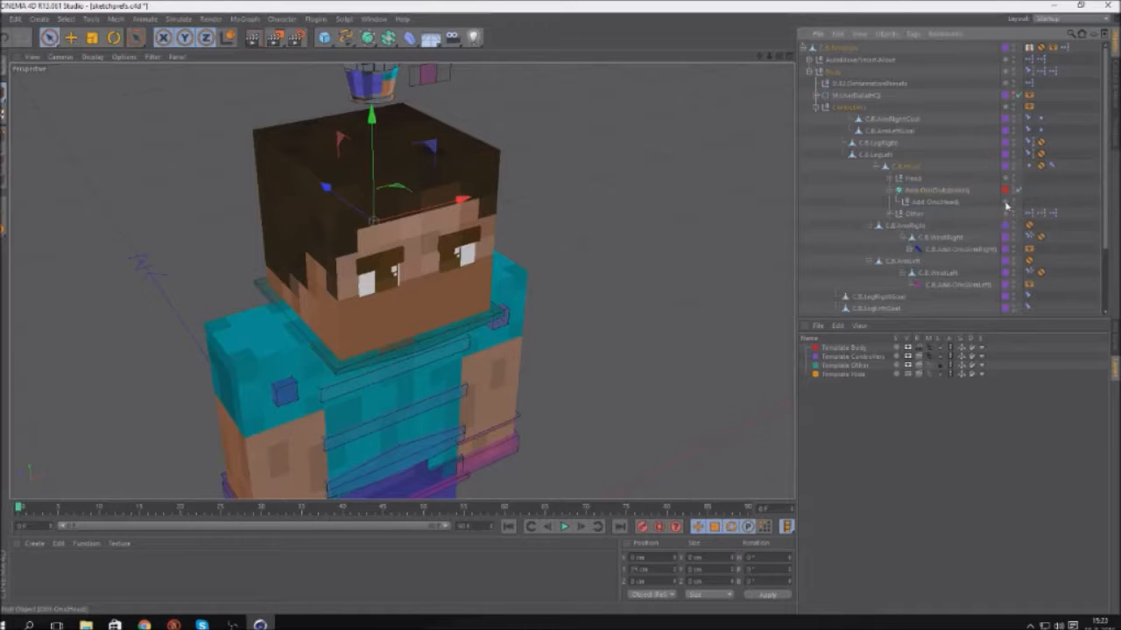
Assign the head's add-ons null and its subdivision object to the Template Hide layer
{"action": "left_click", "coordinate": [1006, 203]}
{"action": "left_click", "coordinate": [994, 244]}
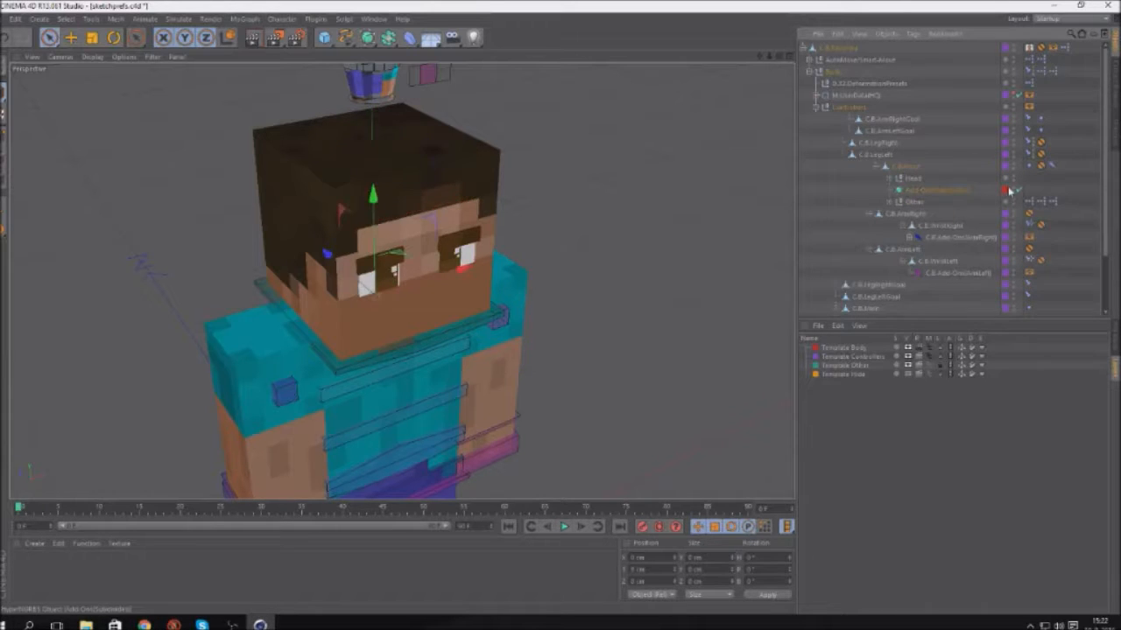
{"action": "left_click", "coordinate": [1009, 190]}
{"action": "left_click", "coordinate": [994, 231]}
Render the character in the viewport from a slightly wider angle and check the head
{"action": "left_click_drag", "start_coordinate": [663, 172], "coordinate": [531, 133], "text": "alt"}
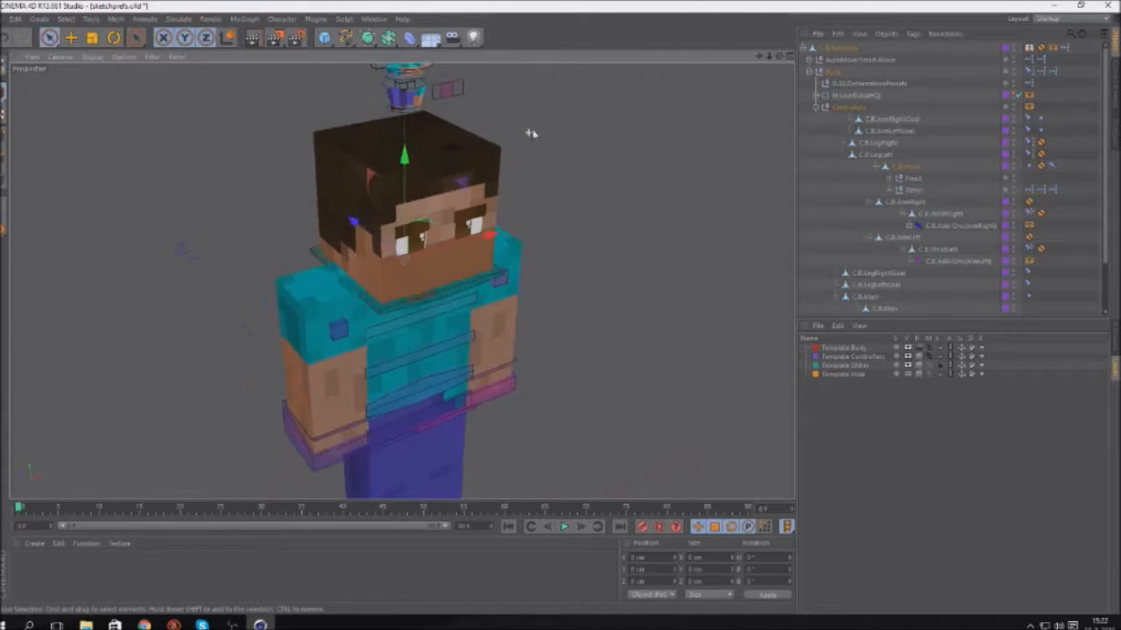
{"action": "scroll", "coordinate": [531, 134], "scroll_direction": "down", "scroll_amount": 2}
{"action": "left_click", "coordinate": [254, 40]}
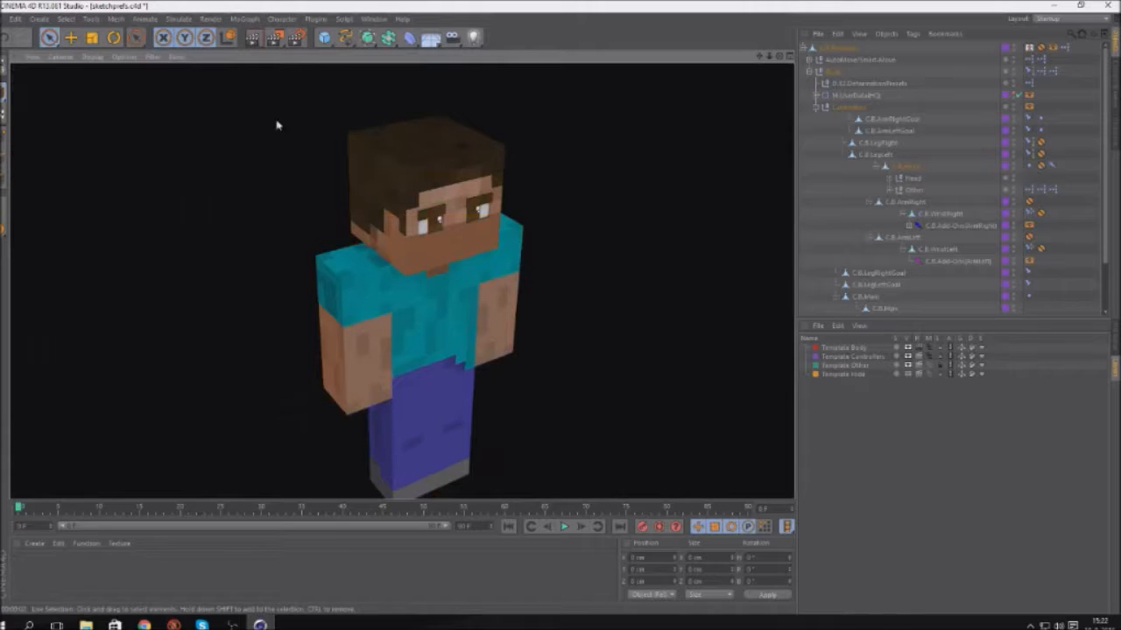
{"action": "scroll", "coordinate": [360, 150], "scroll_direction": "up", "scroll_amount": 3}
Set the Customization controller's head skin to the Dinosaur image from D:\Animations\Skins without copying it to the project location
{"action": "left_click", "coordinate": [432, 88]}
{"action": "left_click", "coordinate": [1111, 342]}
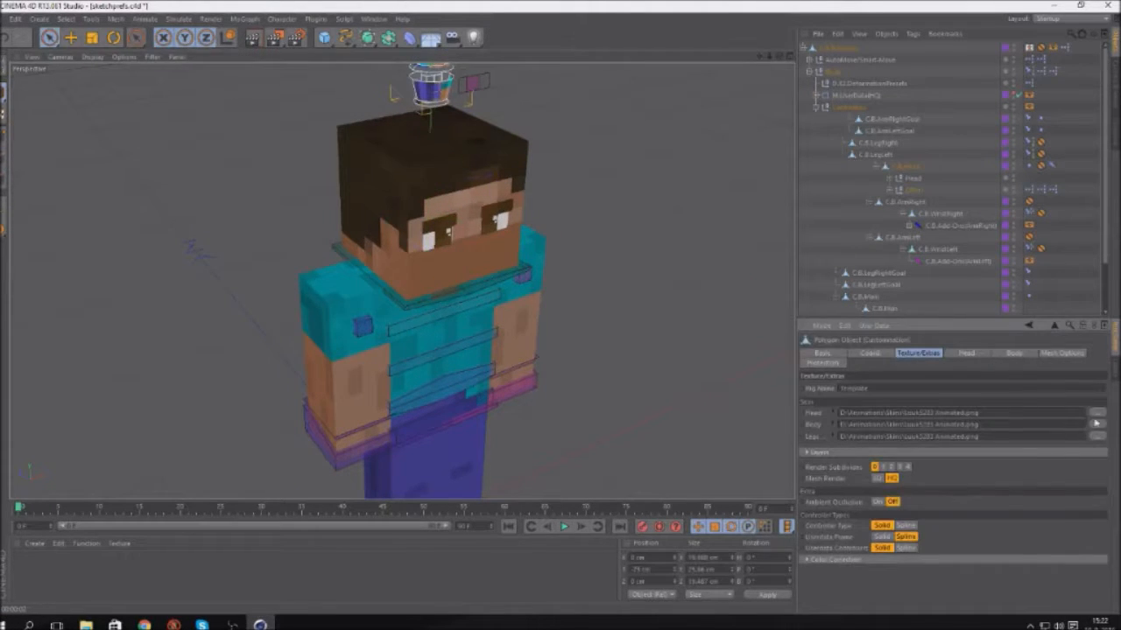
{"action": "left_click", "coordinate": [1095, 423]}
{"action": "scroll", "coordinate": [166, 274], "scroll_direction": "down", "scroll_amount": 1}
{"action": "double_click", "coordinate": [146, 256]}
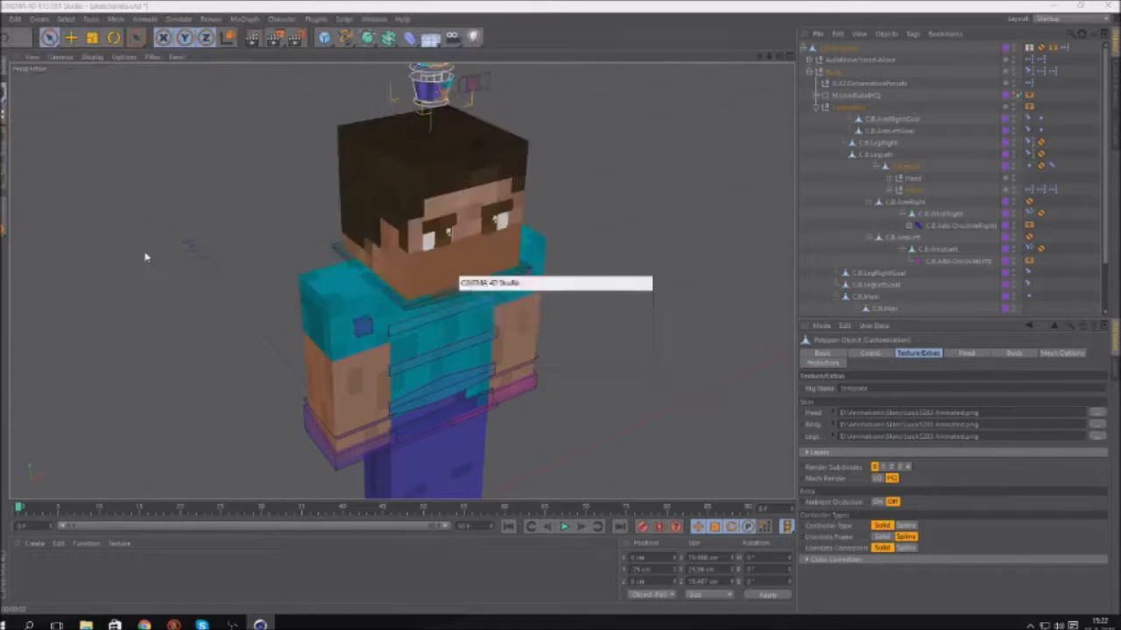
{"action": "left_click", "coordinate": [629, 353]}
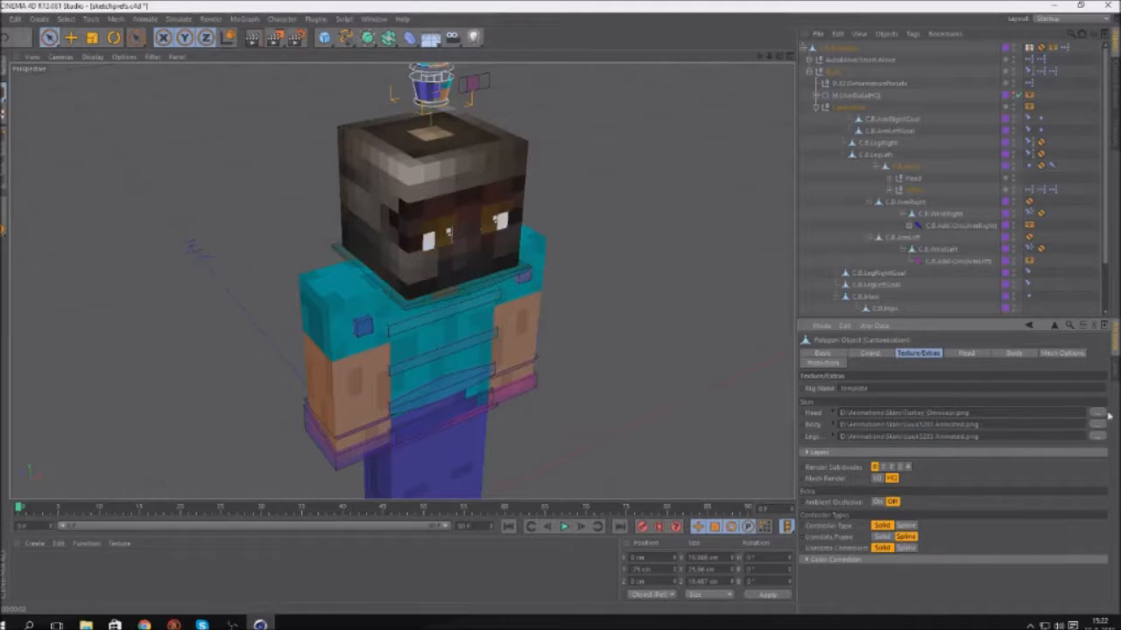
Set the head skin back to the animated skin used for the body and legs, without copying it to the project location
{"action": "left_click", "coordinate": [1097, 424]}
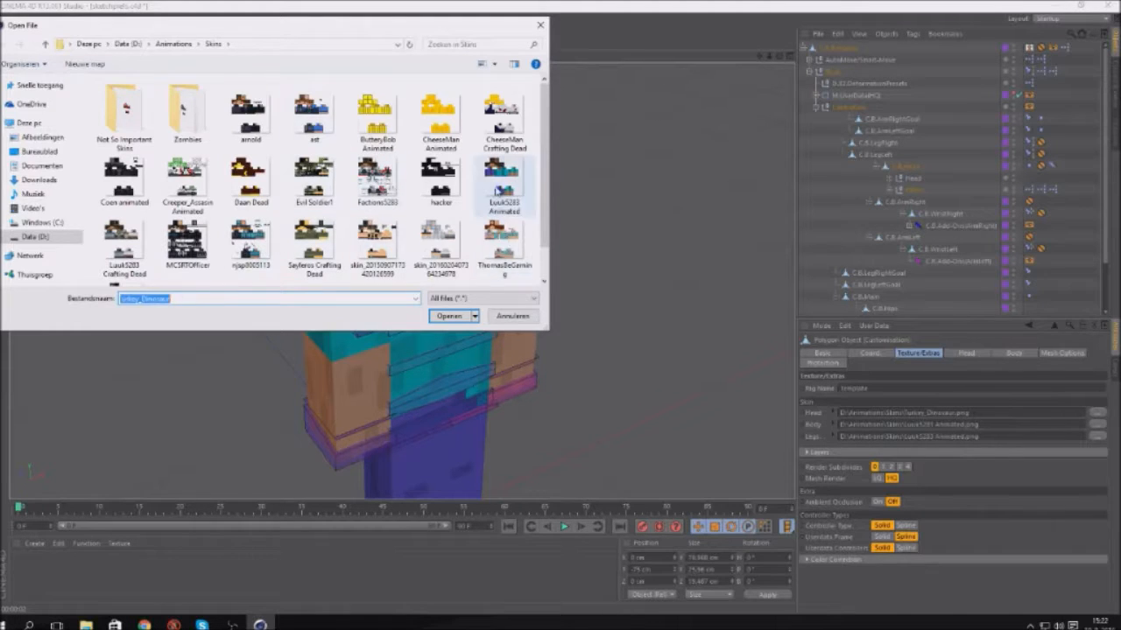
{"action": "double_click", "coordinate": [500, 182]}
{"action": "left_click", "coordinate": [640, 355]}
{"action": "scroll", "coordinate": [613, 346], "scroll_direction": "down", "scroll_amount": 6}
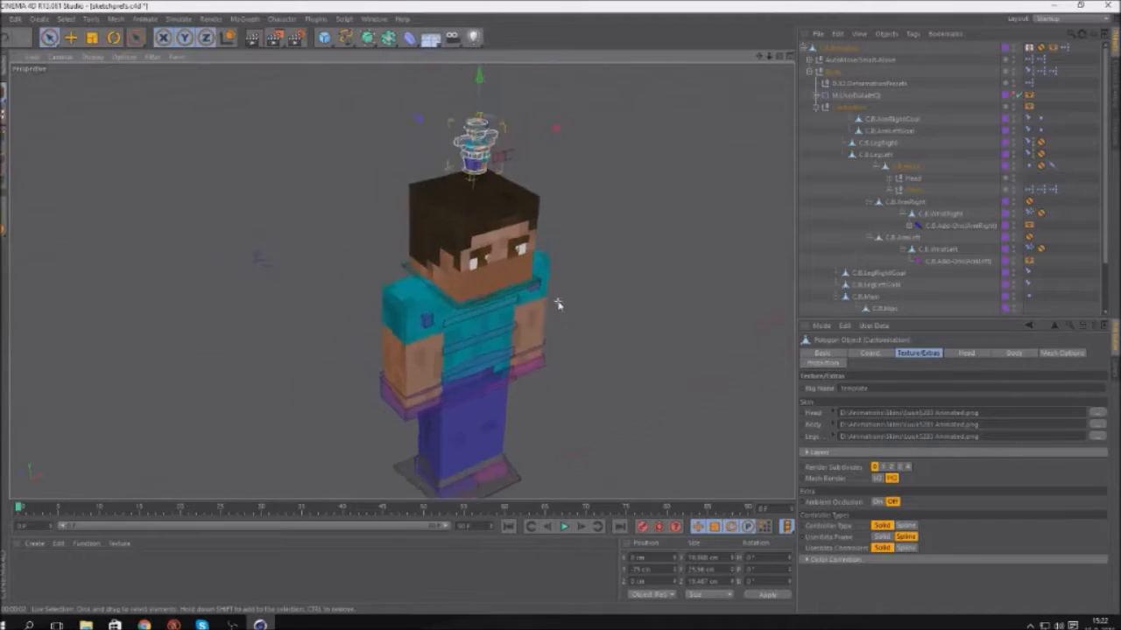
{"action": "scroll", "coordinate": [450, 156], "scroll_direction": "up", "scroll_amount": 4}
{"action": "scroll", "coordinate": [492, 232], "scroll_direction": "up", "scroll_amount": 2}
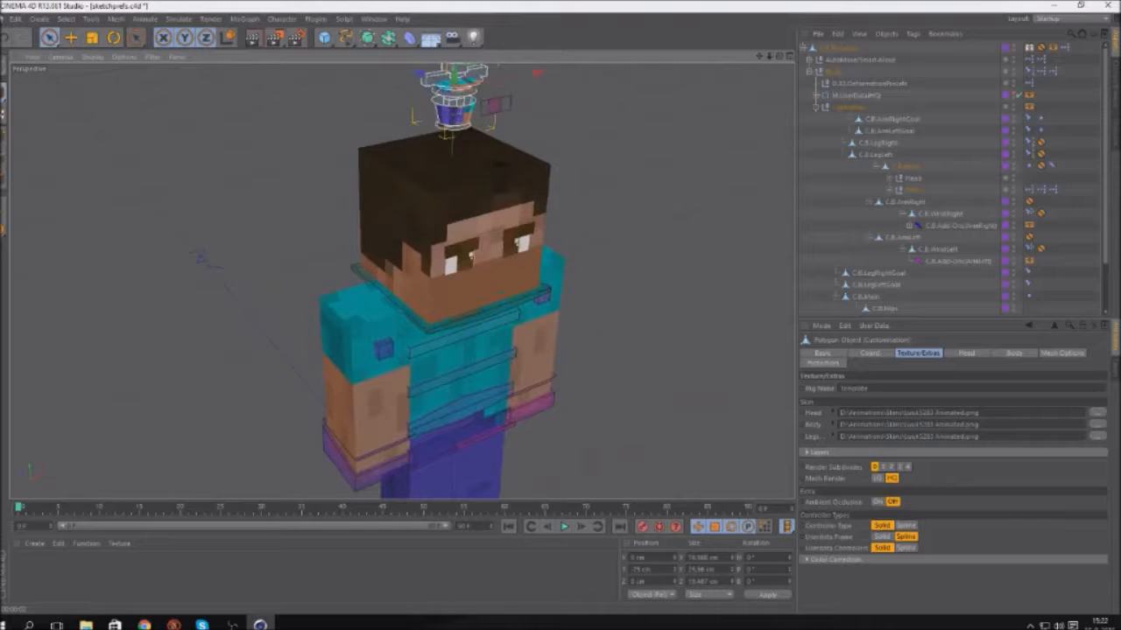
Bring the separate head model from the Important Rigs folder into the current scene
{"action": "left_click", "coordinate": [15, 19]}
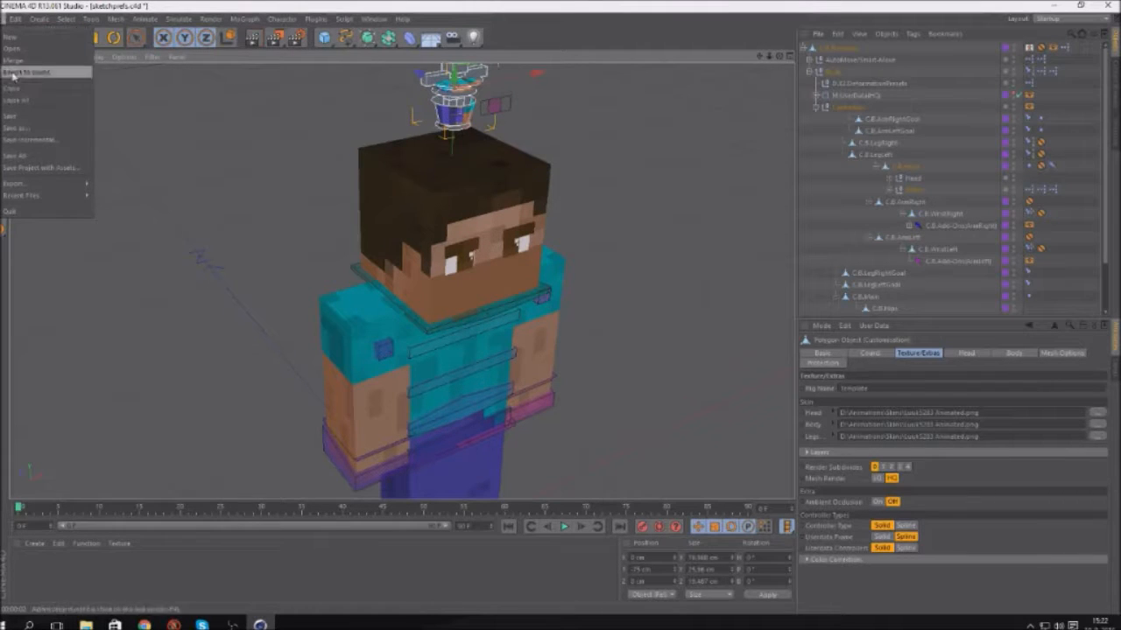
{"action": "left_click", "coordinate": [15, 48]}
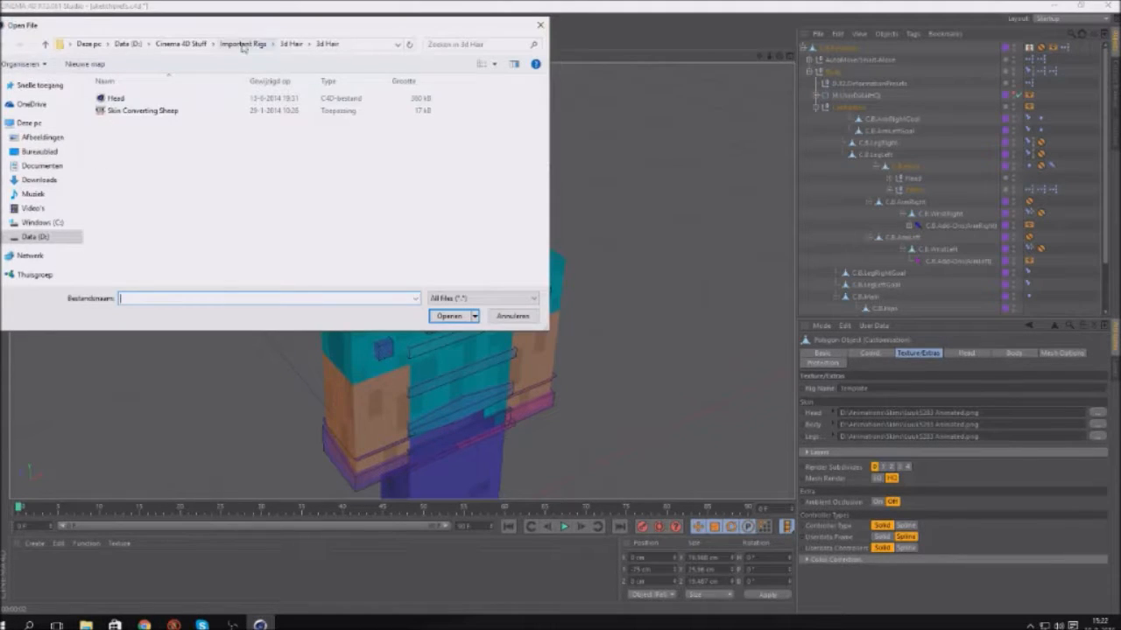
{"action": "left_click", "coordinate": [241, 45]}
{"action": "double_click", "coordinate": [157, 98]}
{"action": "double_click", "coordinate": [155, 100]}
{"action": "double_click", "coordinate": [157, 111]}
{"action": "left_click", "coordinate": [353, 227]}
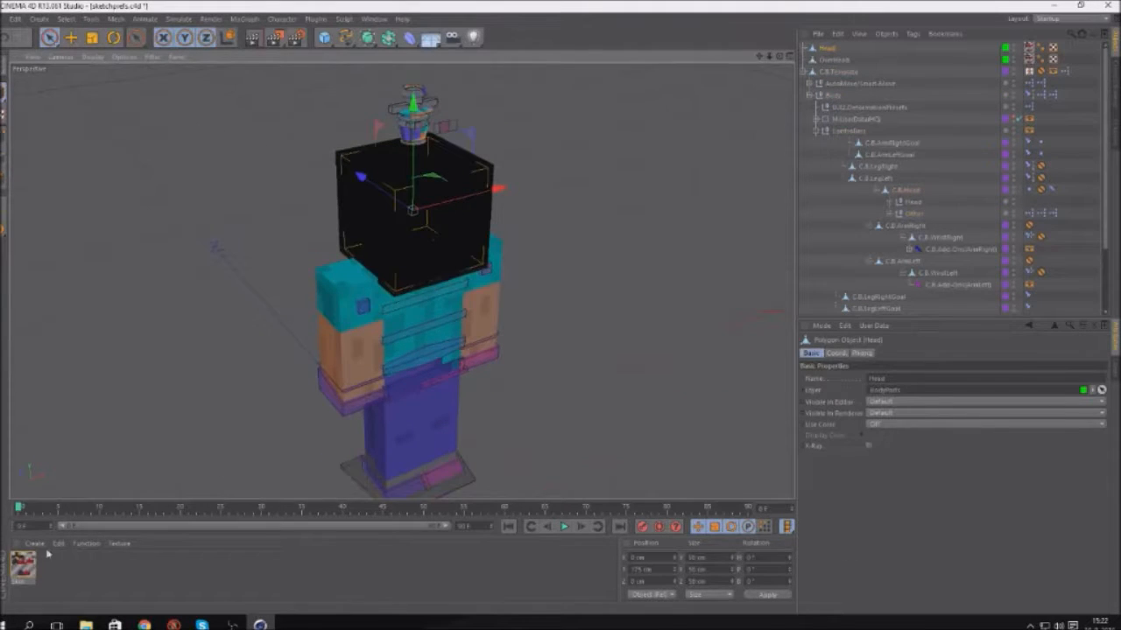
Load the character's animated skin as the Skin material's colour texture, without copying it to the project location
{"action": "left_click", "coordinate": [23, 566]}
{"action": "left_click", "coordinate": [1098, 503]}
{"action": "left_click", "coordinate": [505, 184]}
{"action": "double_click", "coordinate": [505, 184]}
{"action": "left_click", "coordinate": [626, 352]}
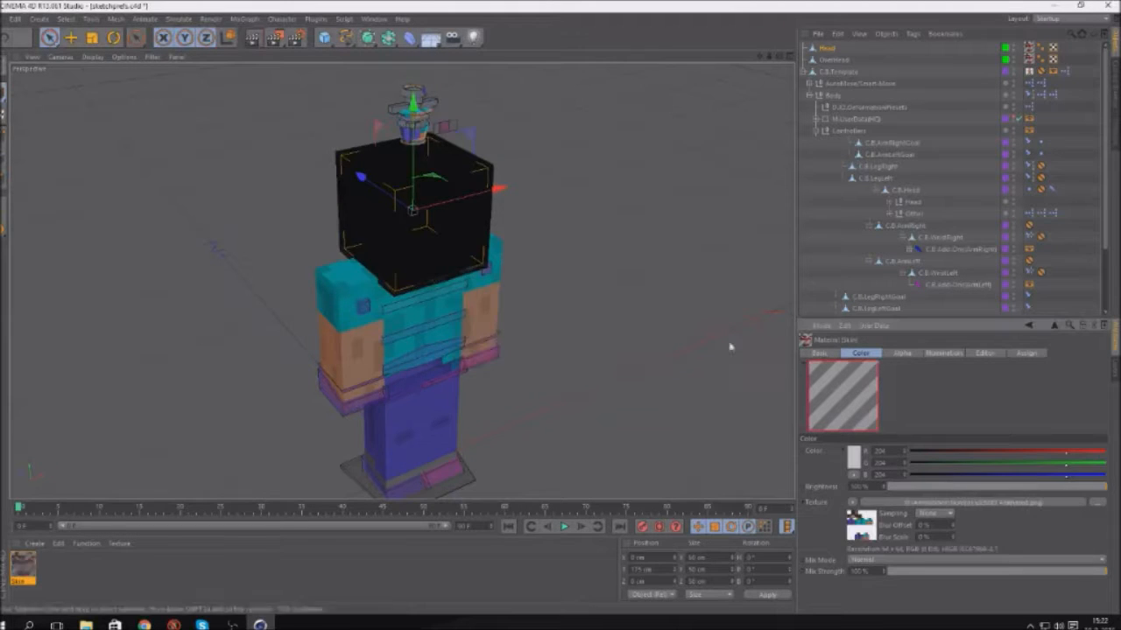
Set the Skin material's alpha texture to the Factions5283 image from D:\Animations\Skins without copying it to the project location
{"action": "left_click", "coordinate": [909, 354]}
{"action": "left_click", "coordinate": [1097, 519]}
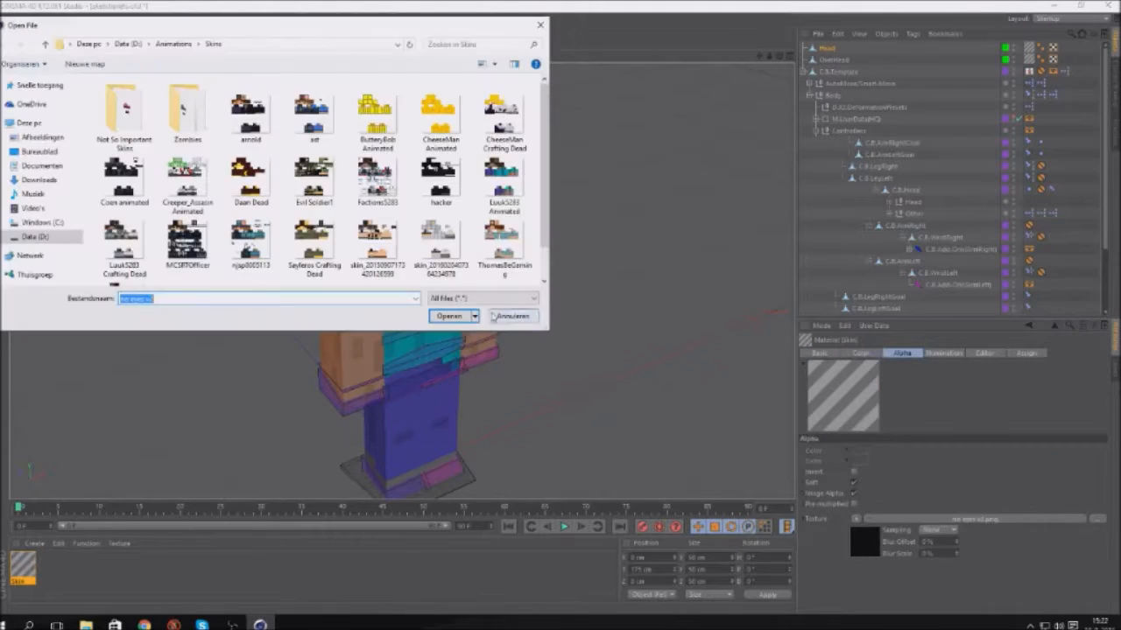
{"action": "left_click", "coordinate": [376, 181]}
{"action": "double_click", "coordinate": [376, 181]}
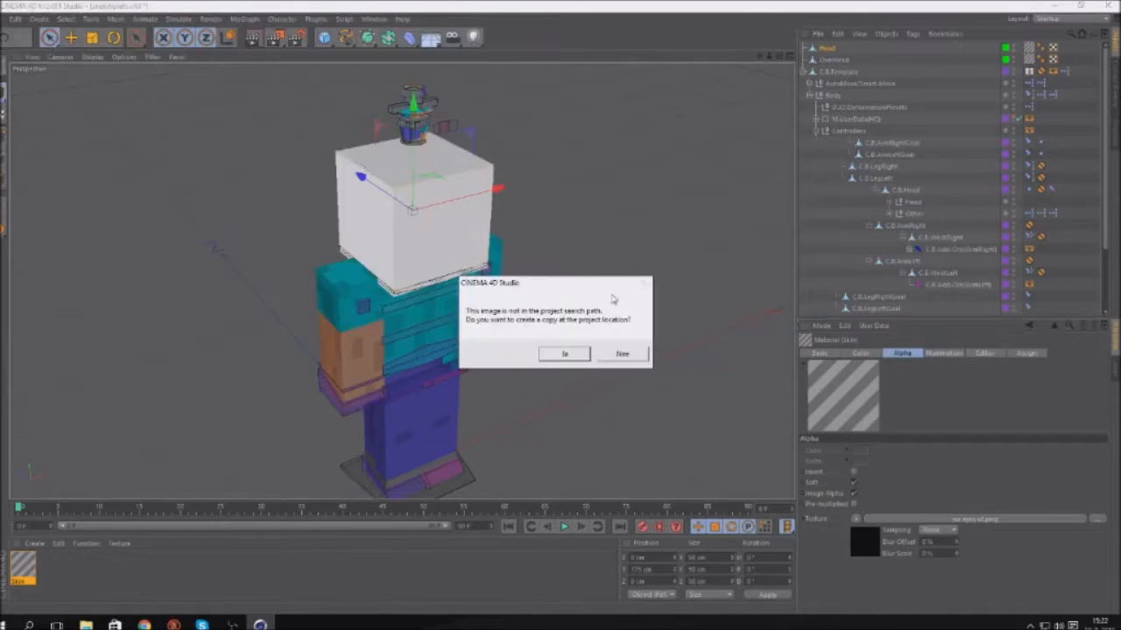
{"action": "left_click", "coordinate": [621, 353]}
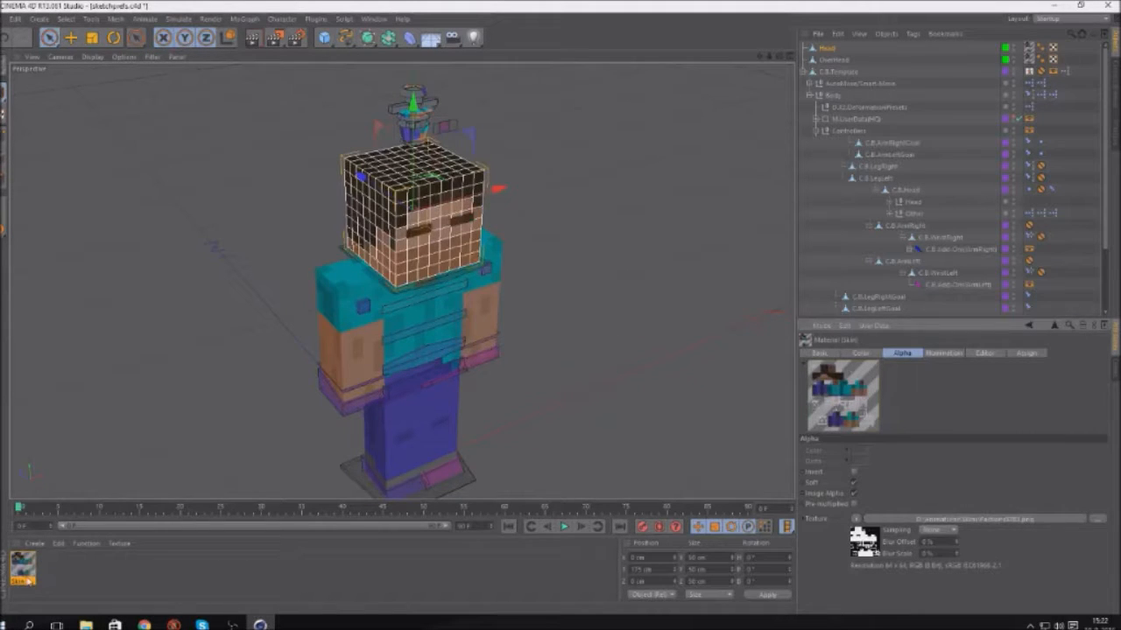
Delete the Skin material and the imported Head and OverHead objects
{"action": "left_click", "coordinate": [31, 580]}
{"action": "key", "text": "Delete"}
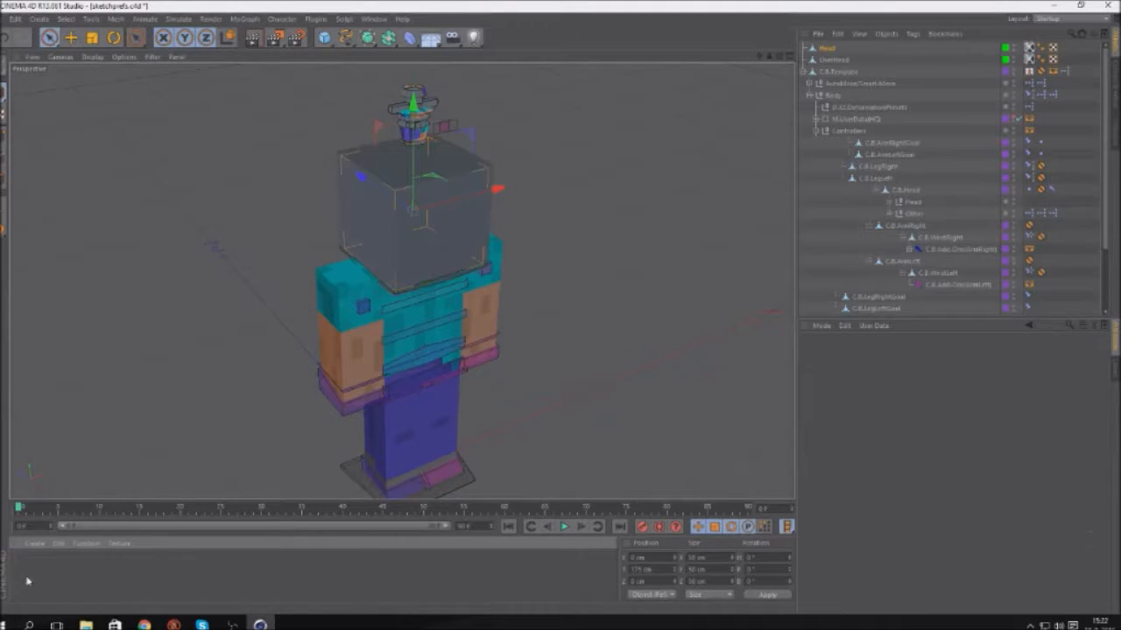
{"action": "left_click", "coordinate": [829, 48]}
{"action": "key", "text": "Delete"}
Move the left arm mesh about 105 cm sideways along X, away from the body
{"action": "scroll", "coordinate": [483, 178], "scroll_direction": "down", "scroll_amount": 2}
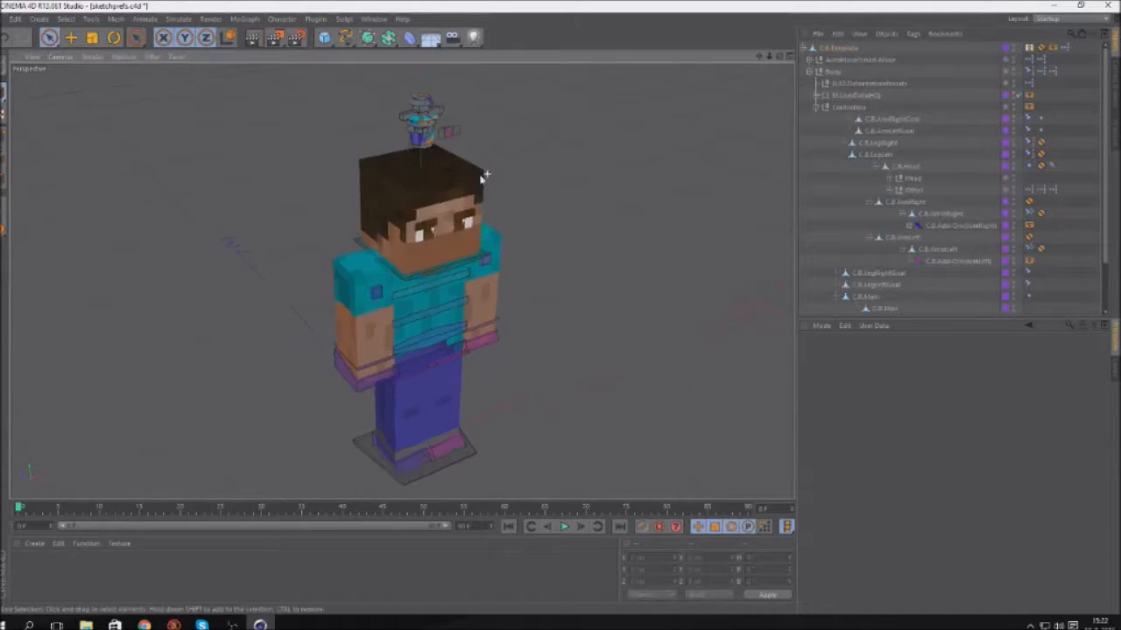
{"action": "scroll", "coordinate": [487, 173], "scroll_direction": "up", "scroll_amount": 3}
{"action": "left_click_drag", "start_coordinate": [779, 56], "coordinate": [705, 26]}
{"action": "scroll", "coordinate": [455, 157], "scroll_direction": "down", "scroll_amount": 3}
{"action": "scroll", "coordinate": [556, 276], "scroll_direction": "up", "scroll_amount": 4}
{"action": "left_click", "coordinate": [486, 315]}
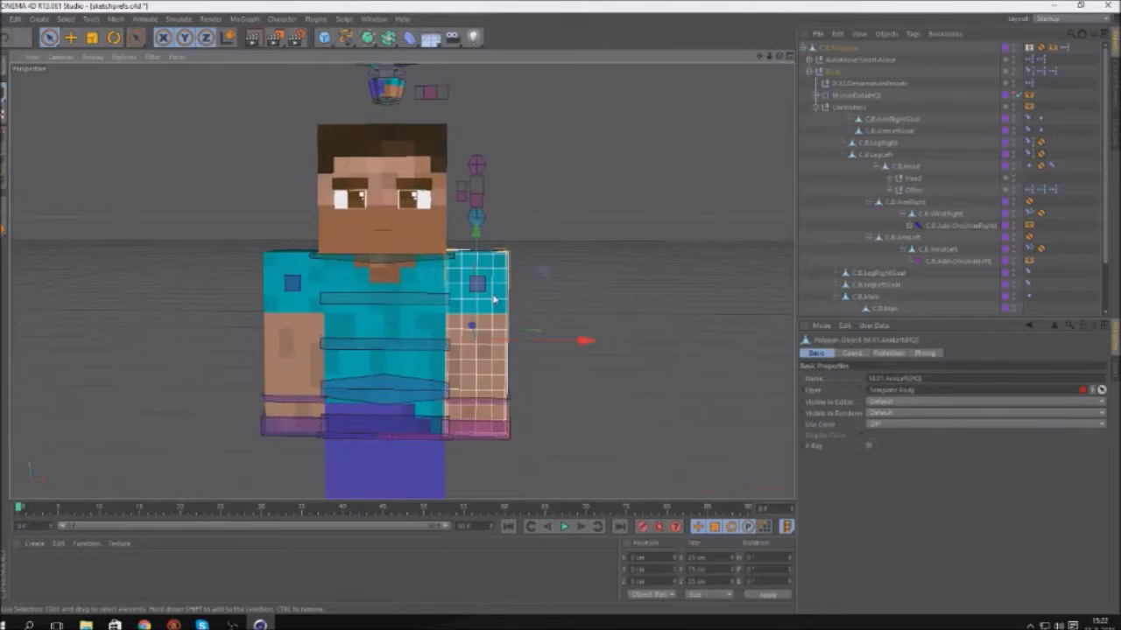
{"action": "scroll", "coordinate": [525, 297], "scroll_direction": "down", "scroll_amount": 3}
{"action": "left_click_drag", "start_coordinate": [602, 320], "coordinate": [711, 319]}
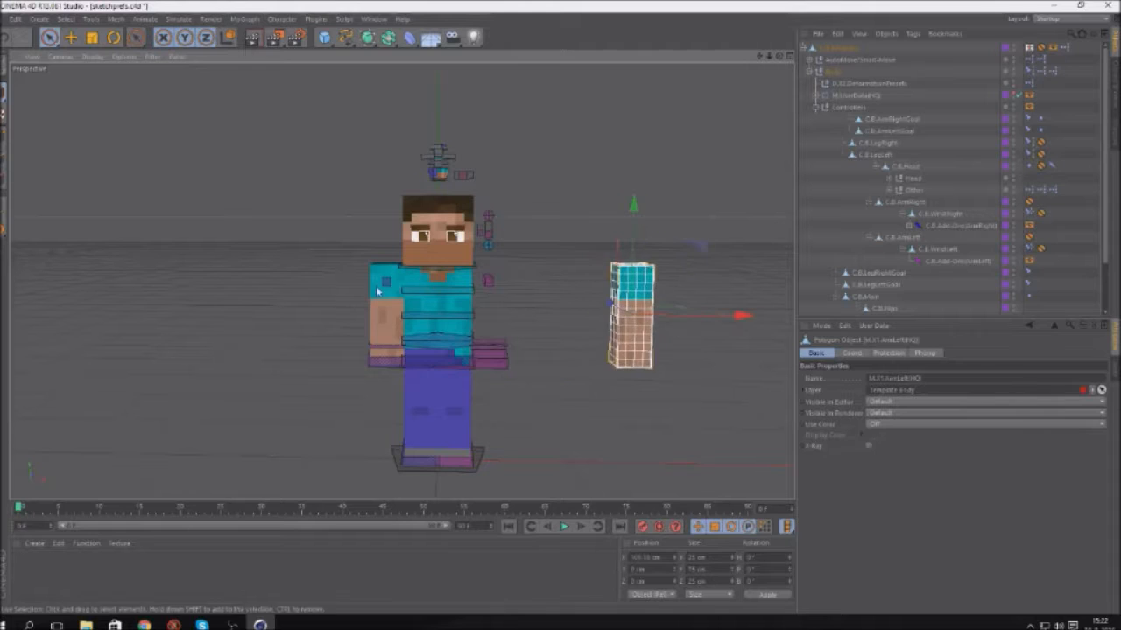
Move the right arm mesh outward along X, away from the body
{"action": "left_click", "coordinate": [411, 309]}
{"action": "left_click", "coordinate": [478, 323]}
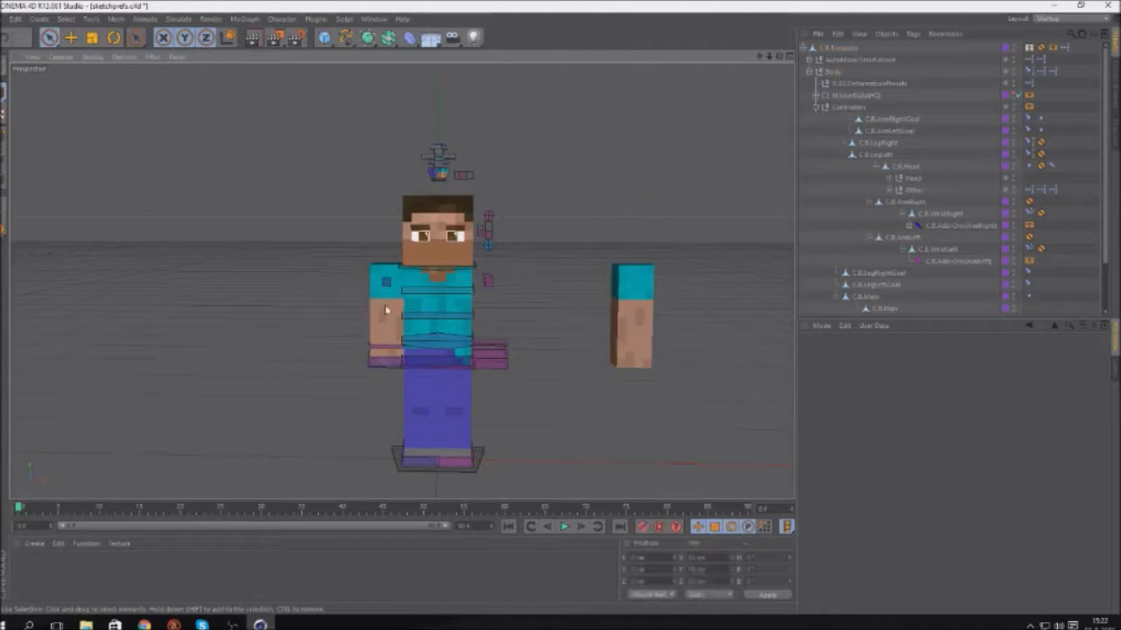
{"action": "left_click", "coordinate": [385, 310]}
{"action": "left_click", "coordinate": [474, 322]}
{"action": "left_click", "coordinate": [372, 310]}
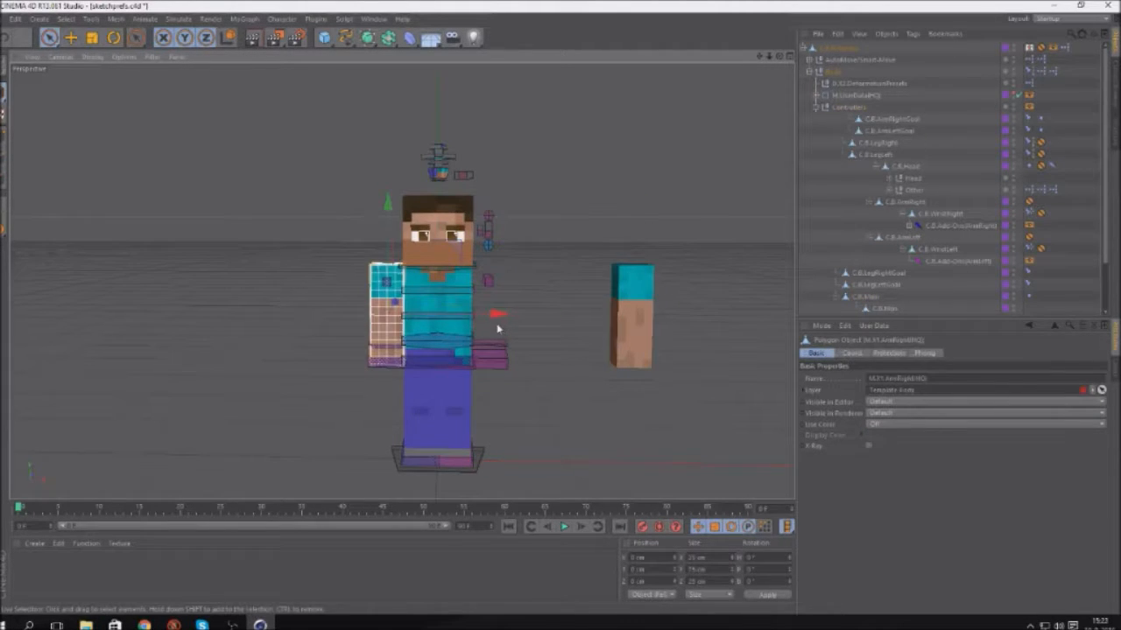
{"action": "left_click_drag", "start_coordinate": [495, 316], "coordinate": [381, 317]}
Move the left and right leg meshes outward along X, clear of the foot controllers
{"action": "left_click", "coordinate": [453, 411]}
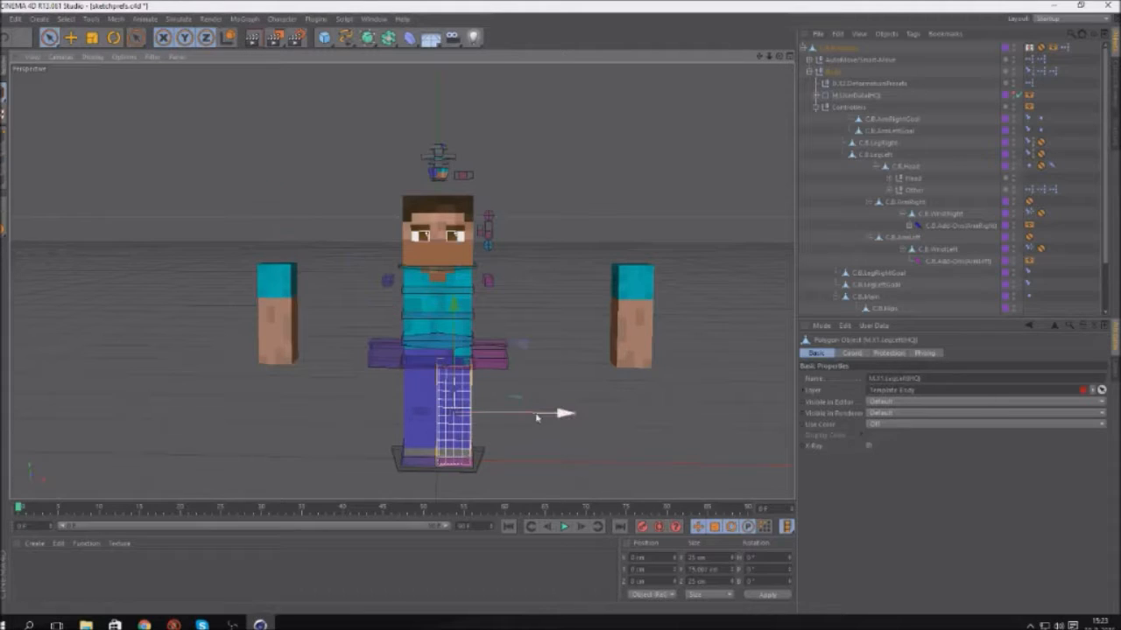
{"action": "left_click_drag", "start_coordinate": [537, 417], "coordinate": [609, 416]}
{"action": "left_click", "coordinate": [412, 412]}
{"action": "left_click_drag", "start_coordinate": [495, 417], "coordinate": [400, 411]}
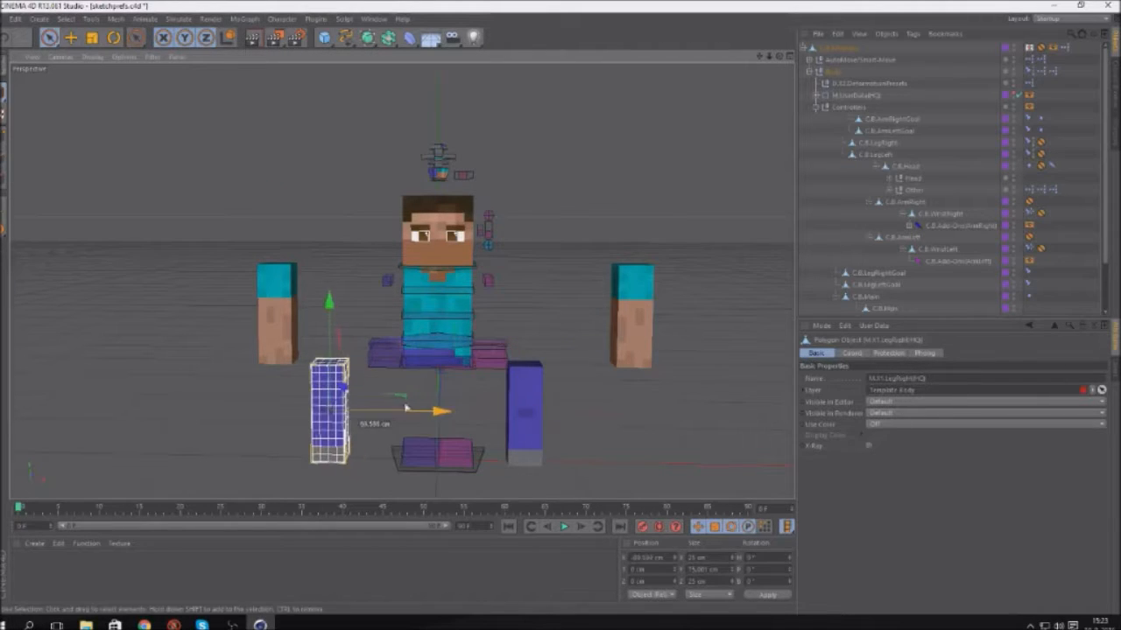
Move the torso mesh sideways along X, beyond the detached right arm
{"action": "left_click", "coordinate": [433, 332]}
{"action": "left_click_drag", "start_coordinate": [547, 323], "coordinate": [231, 325]}
{"action": "scroll", "coordinate": [541, 350], "scroll_direction": "down", "scroll_amount": 5}
{"action": "scroll", "coordinate": [543, 355], "scroll_direction": "up", "scroll_amount": 3}
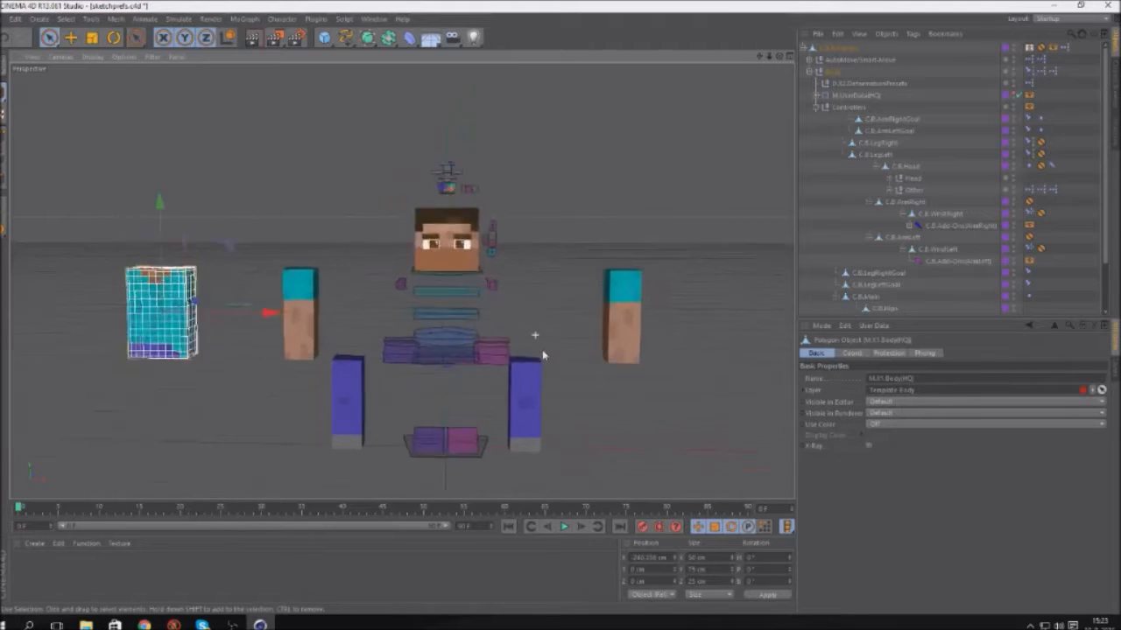
Select all polygons of the torso mesh in Polygon mode
{"action": "scroll", "coordinate": [543, 356], "scroll_direction": "down", "scroll_amount": 3}
{"action": "scroll", "coordinate": [283, 315], "scroll_direction": "up", "scroll_amount": 6}
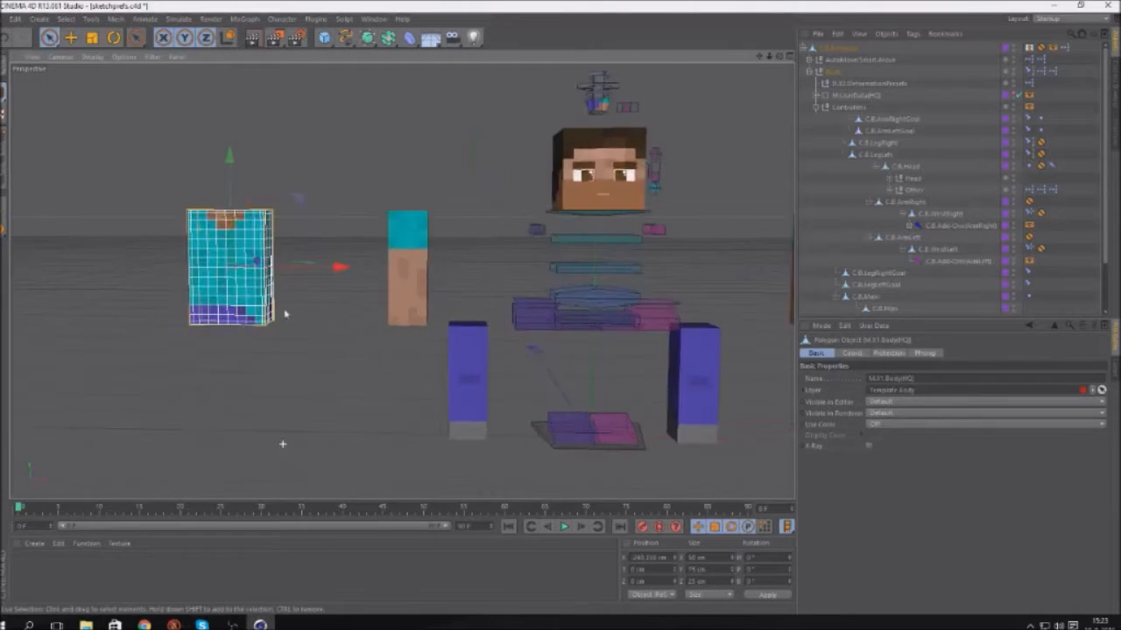
{"action": "scroll", "coordinate": [430, 301], "scroll_direction": "up", "scroll_amount": 3}
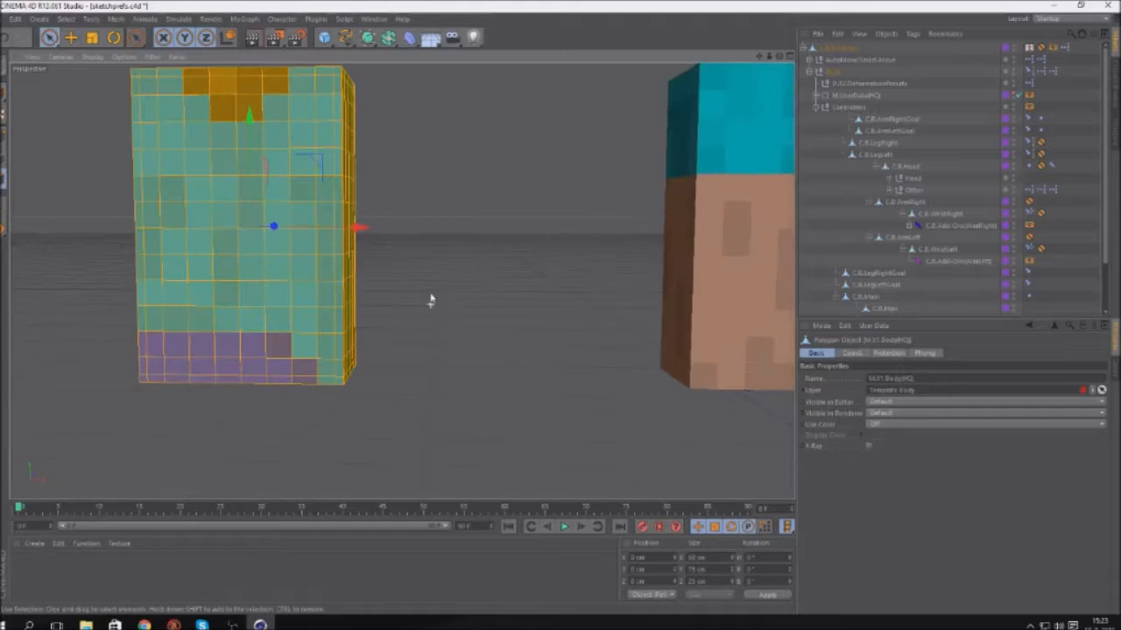
{"action": "left_click_drag", "start_coordinate": [779, 58], "coordinate": [381, 306]}
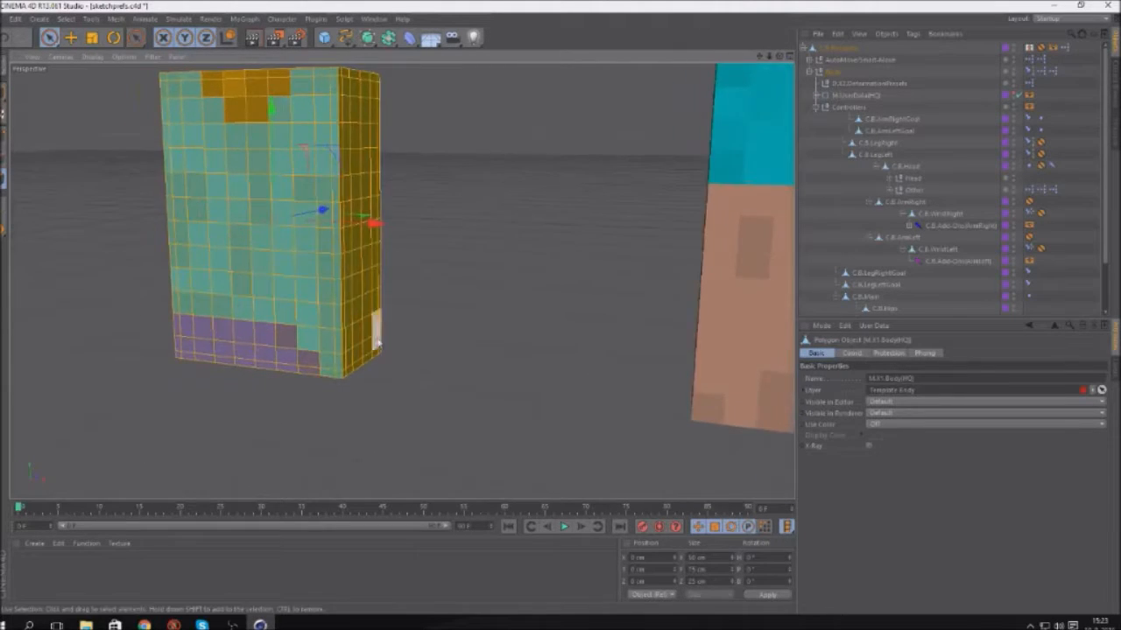
{"action": "scroll", "coordinate": [375, 333], "scroll_direction": "down", "scroll_amount": 2}
{"action": "left_click", "coordinate": [4, 91]}
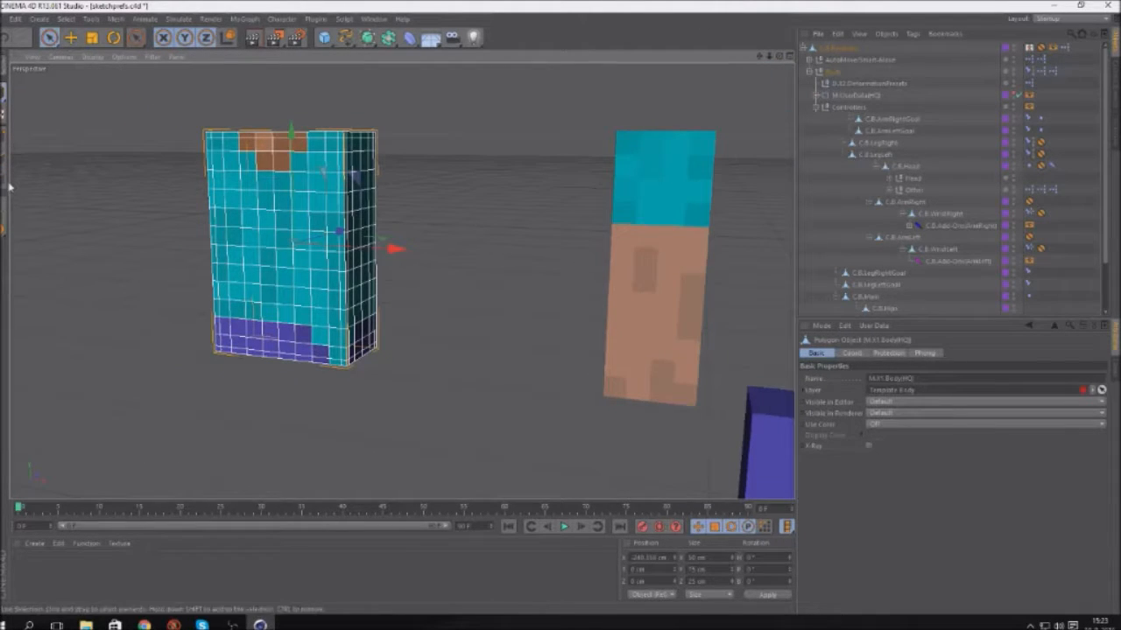
{"action": "key", "text": "ctrl+a"}
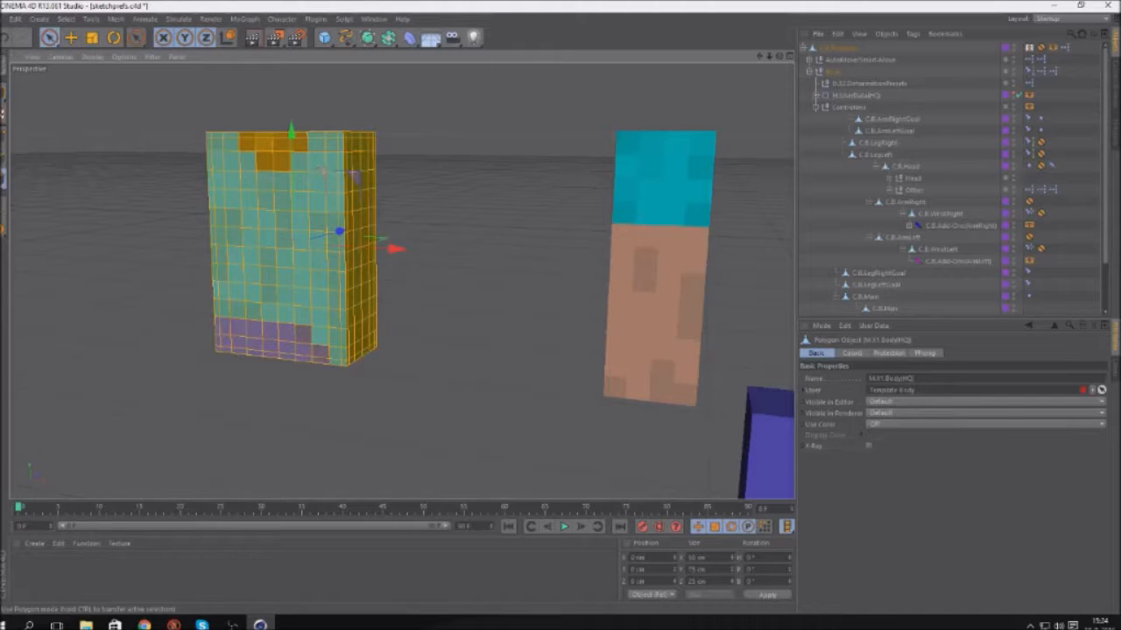
Select the shirt-coloured polygons on the torso's front and adjoining side, leaving out the neck and trouser areas
{"action": "scroll", "coordinate": [537, 177], "scroll_direction": "down", "scroll_amount": 6}
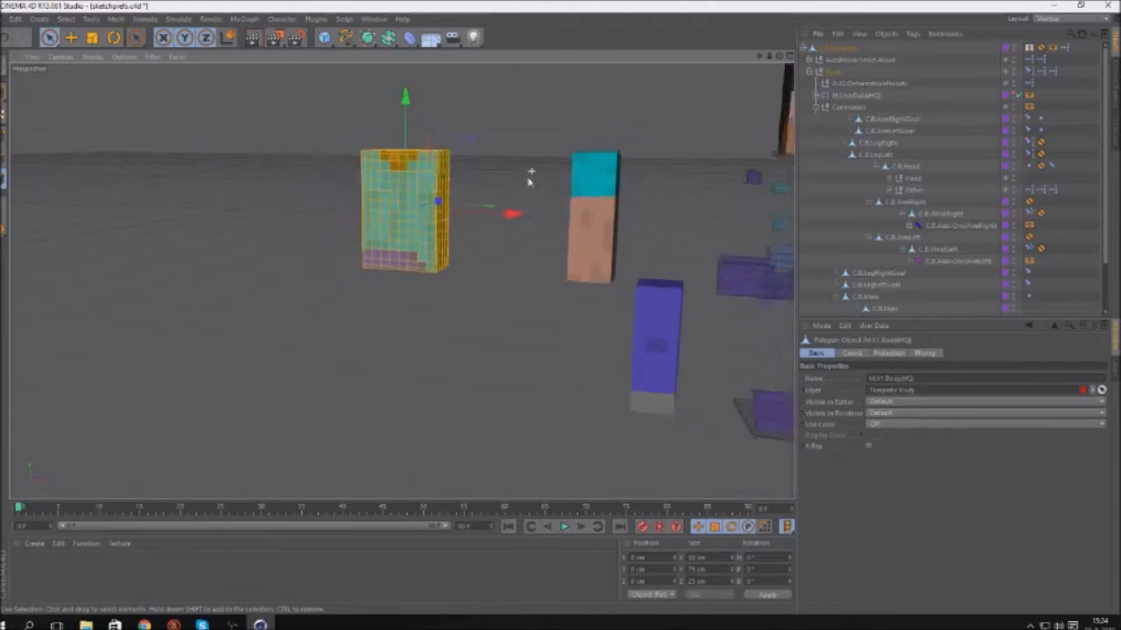
{"action": "scroll", "coordinate": [421, 152], "scroll_direction": "up", "scroll_amount": 4}
{"action": "scroll", "coordinate": [660, 317], "scroll_direction": "up", "scroll_amount": 4}
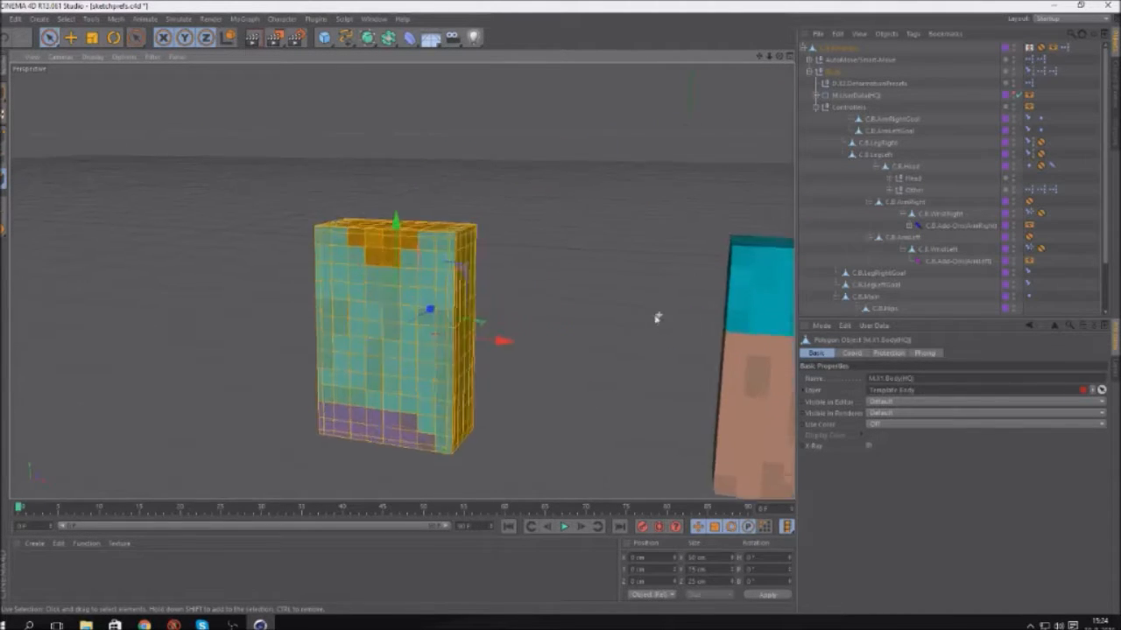
{"action": "left_click_drag", "start_coordinate": [778, 59], "coordinate": [640, 215]}
{"action": "scroll", "coordinate": [640, 215], "scroll_direction": "down", "scroll_amount": 4}
{"action": "scroll", "coordinate": [262, 281], "scroll_direction": "up", "scroll_amount": 4}
{"action": "mouse_move", "coordinate": [412, 306]}
{"action": "left_mouse_down"}
{"action": "mouse_move", "coordinate": [381, 328]}
{"action": "mouse_move", "coordinate": [374, 199]}
{"action": "mouse_move", "coordinate": [461, 210]}
{"action": "mouse_move", "coordinate": [563, 150]}
{"action": "mouse_move", "coordinate": [593, 260]}
{"action": "mouse_move", "coordinate": [579, 383]}
{"action": "mouse_move", "coordinate": [520, 399]}
{"action": "left_mouse_up"}
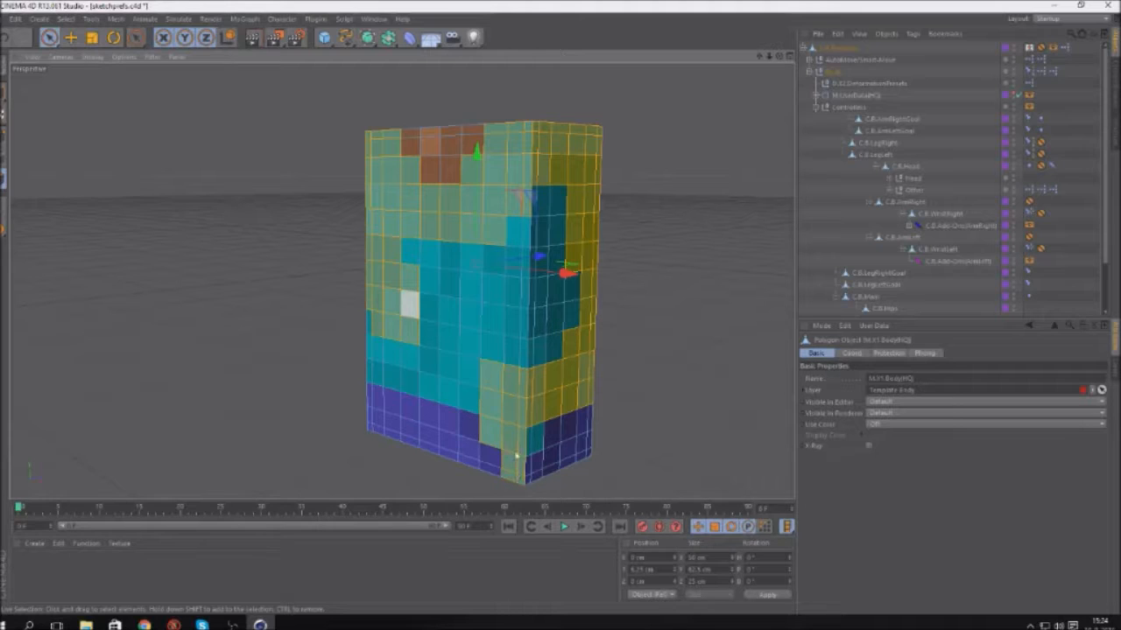
{"action": "mouse_move", "coordinate": [521, 415]}
{"action": "left_mouse_down"}
{"action": "mouse_move", "coordinate": [429, 383]}
{"action": "mouse_move", "coordinate": [373, 313]}
{"action": "mouse_move", "coordinate": [452, 243]}
{"action": "mouse_move", "coordinate": [476, 264]}
{"action": "mouse_move", "coordinate": [475, 319]}
{"action": "mouse_move", "coordinate": [572, 339]}
{"action": "left_mouse_up"}
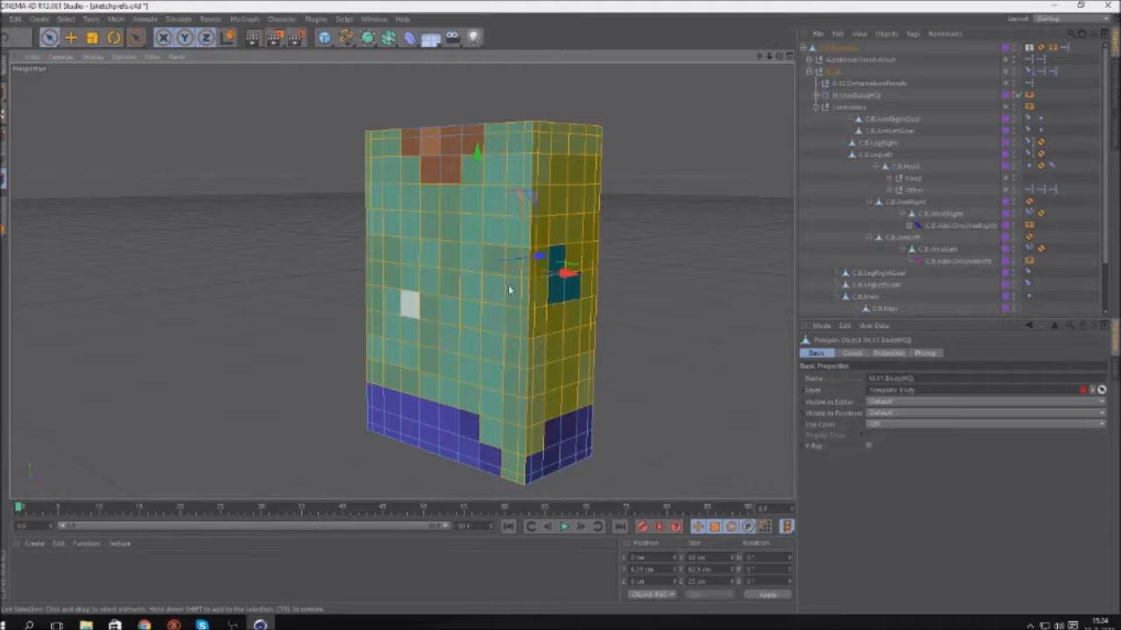
Add the shirt-coloured polygons on the torso's back and remaining side to the selection
{"action": "left_click_drag", "start_coordinate": [784, 60], "coordinate": [502, 213]}
{"action": "mouse_move", "coordinate": [455, 144]}
{"action": "left_mouse_down"}
{"action": "mouse_move", "coordinate": [278, 130]}
{"action": "mouse_move", "coordinate": [311, 139]}
{"action": "left_mouse_up"}
{"action": "mouse_move", "coordinate": [190, 175]}
{"action": "left_mouse_down"}
{"action": "mouse_move", "coordinate": [193, 333]}
{"action": "mouse_move", "coordinate": [267, 408]}
{"action": "mouse_move", "coordinate": [321, 426]}
{"action": "left_mouse_up"}
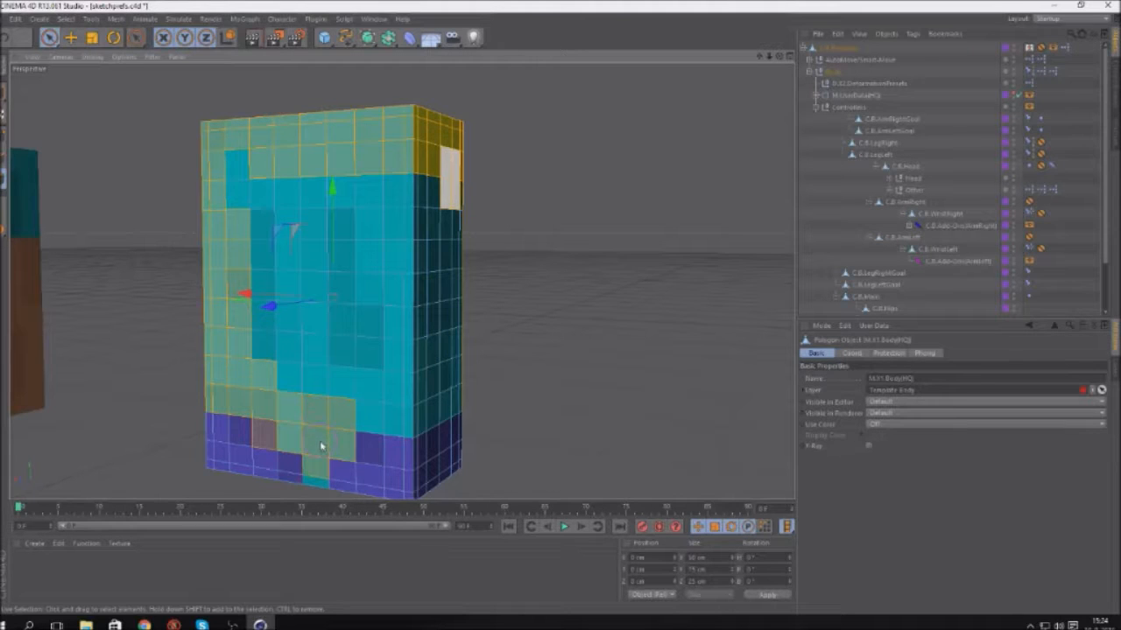
{"action": "left_click_drag", "start_coordinate": [314, 478], "coordinate": [284, 444]}
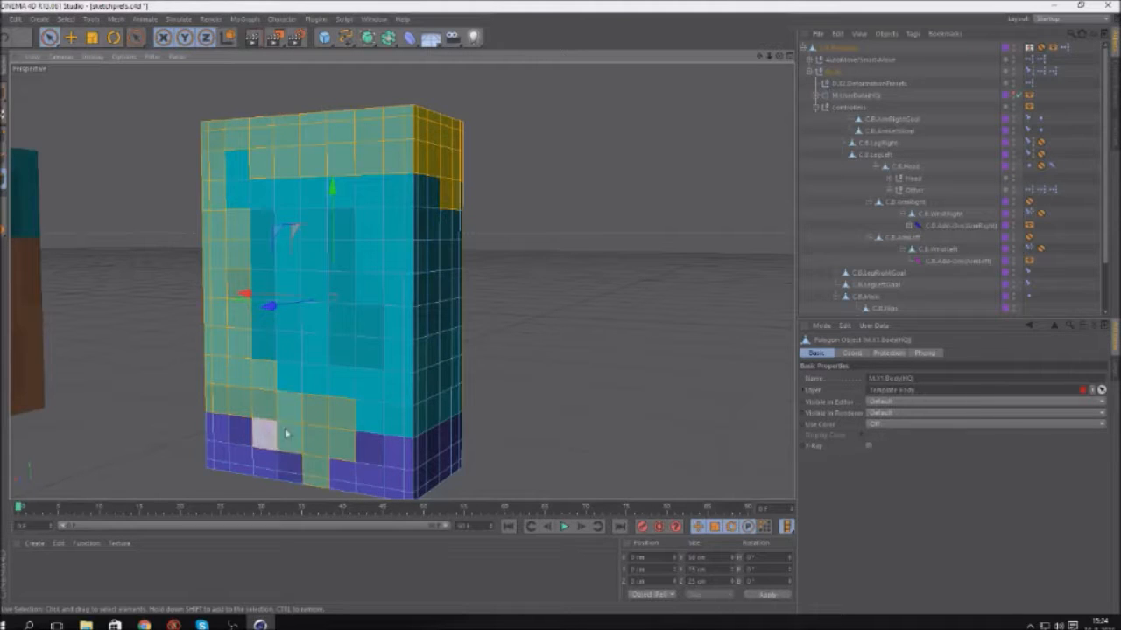
{"action": "left_click_drag", "start_coordinate": [456, 401], "coordinate": [354, 389]}
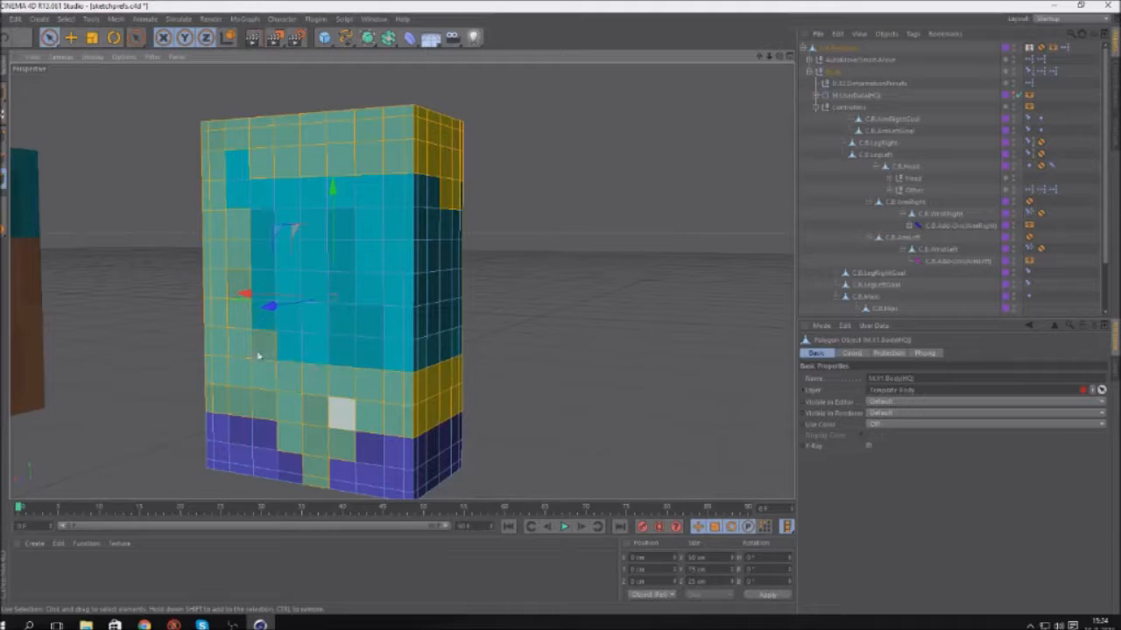
{"action": "left_click_drag", "start_coordinate": [258, 355], "coordinate": [445, 365]}
{"action": "mouse_move", "coordinate": [425, 316]}
{"action": "left_mouse_down"}
{"action": "mouse_move", "coordinate": [274, 306]}
{"action": "mouse_move", "coordinate": [230, 162]}
{"action": "mouse_move", "coordinate": [298, 188]}
{"action": "mouse_move", "coordinate": [389, 250]}
{"action": "mouse_move", "coordinate": [383, 202]}
{"action": "left_mouse_up"}
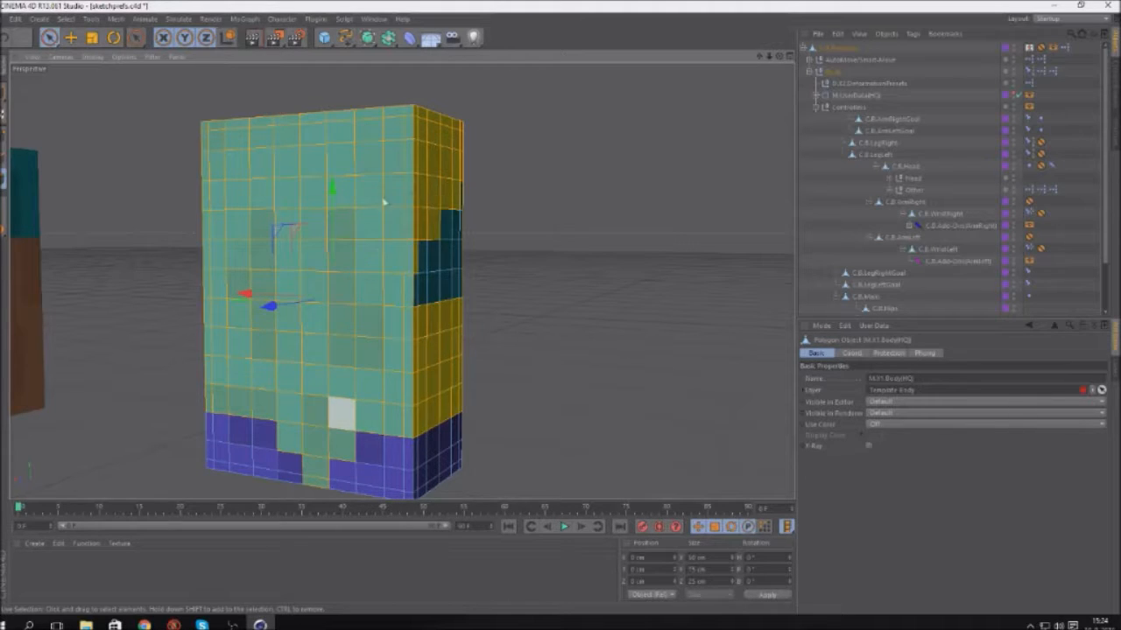
{"action": "left_click_drag", "start_coordinate": [392, 267], "coordinate": [452, 289]}
Add the shirt-coloured shoulder polygons on both ends of the torso's top face to the selection
{"action": "left_click_drag", "start_coordinate": [779, 56], "coordinate": [491, 109]}
{"action": "left_click_drag", "start_coordinate": [641, 262], "coordinate": [560, 171], "text": "alt"}
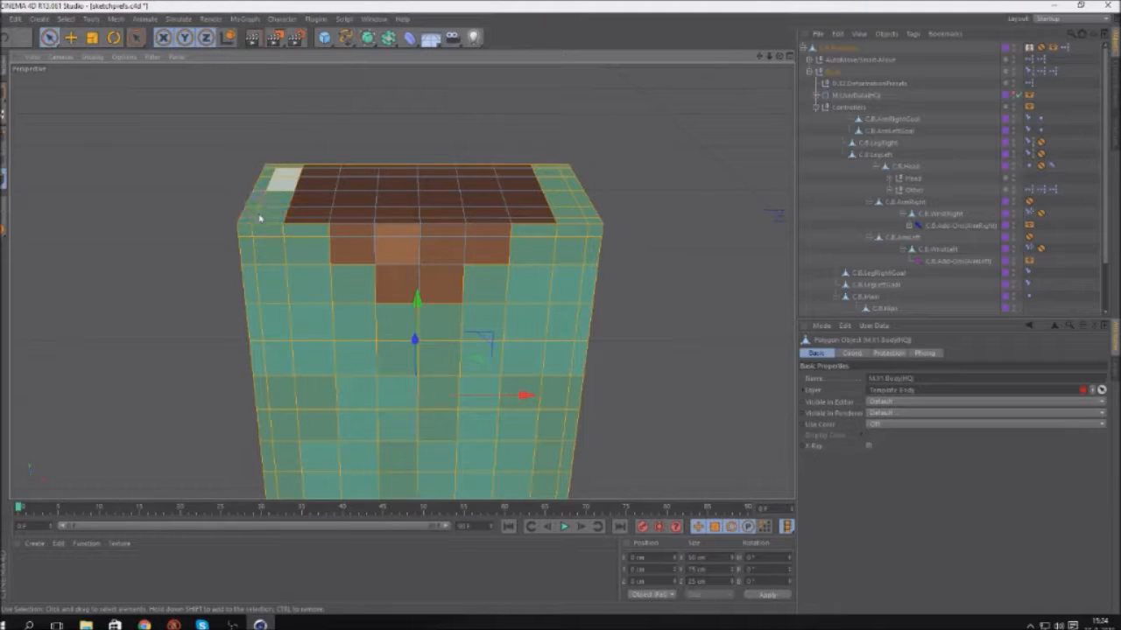
{"action": "left_click_drag", "start_coordinate": [406, 308], "coordinate": [387, 137], "text": "alt"}
{"action": "scroll", "coordinate": [389, 137], "scroll_direction": "down", "scroll_amount": 5}
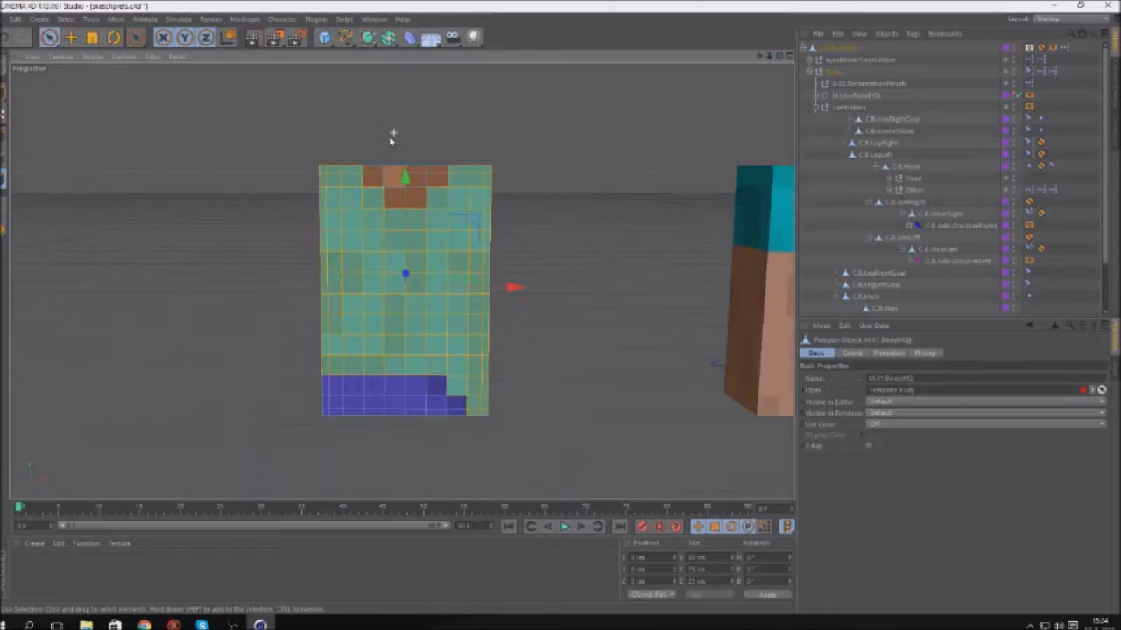
{"action": "scroll", "coordinate": [392, 137], "scroll_direction": "up", "scroll_amount": 1}
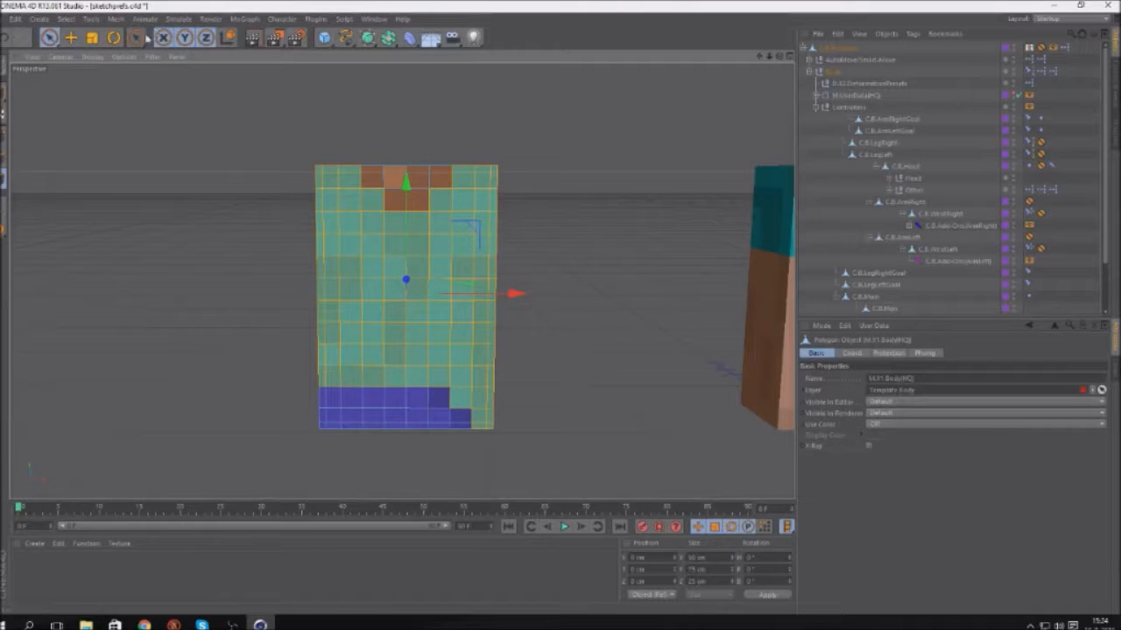
Try to extrude the selected shirt polygons with a maximum angle of 90°, and undo the extrusion
{"action": "left_click", "coordinate": [146, 40]}
{"action": "left_click", "coordinate": [181, 76]}
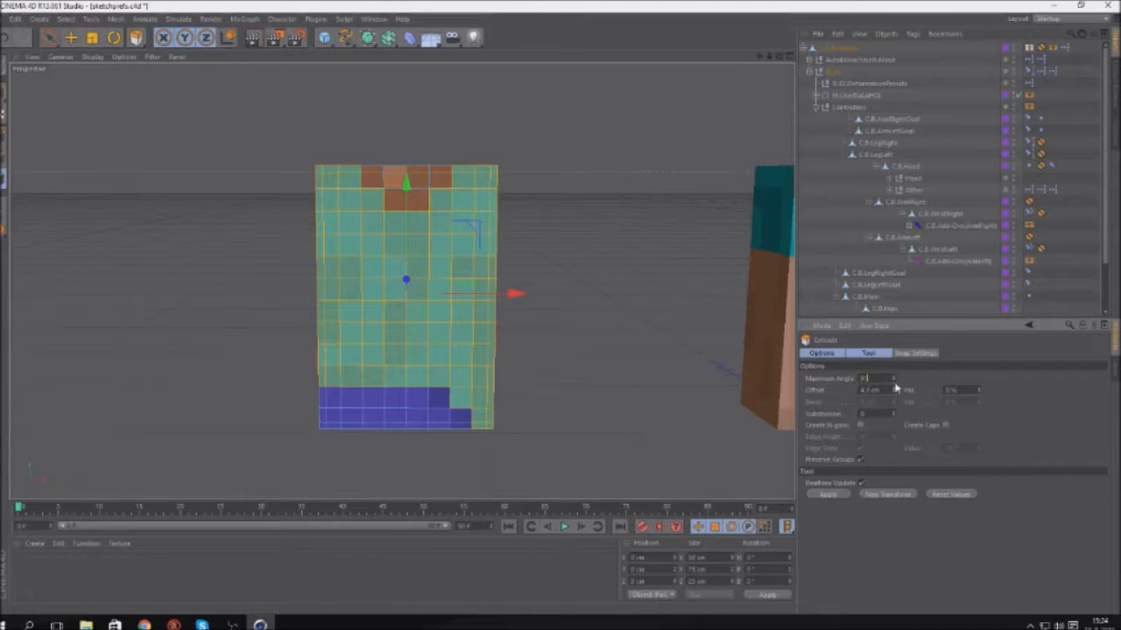
{"action": "left_click_drag", "start_coordinate": [780, 58], "coordinate": [670, 87]}
{"action": "scroll", "coordinate": [514, 183], "scroll_direction": "up", "scroll_amount": 3}
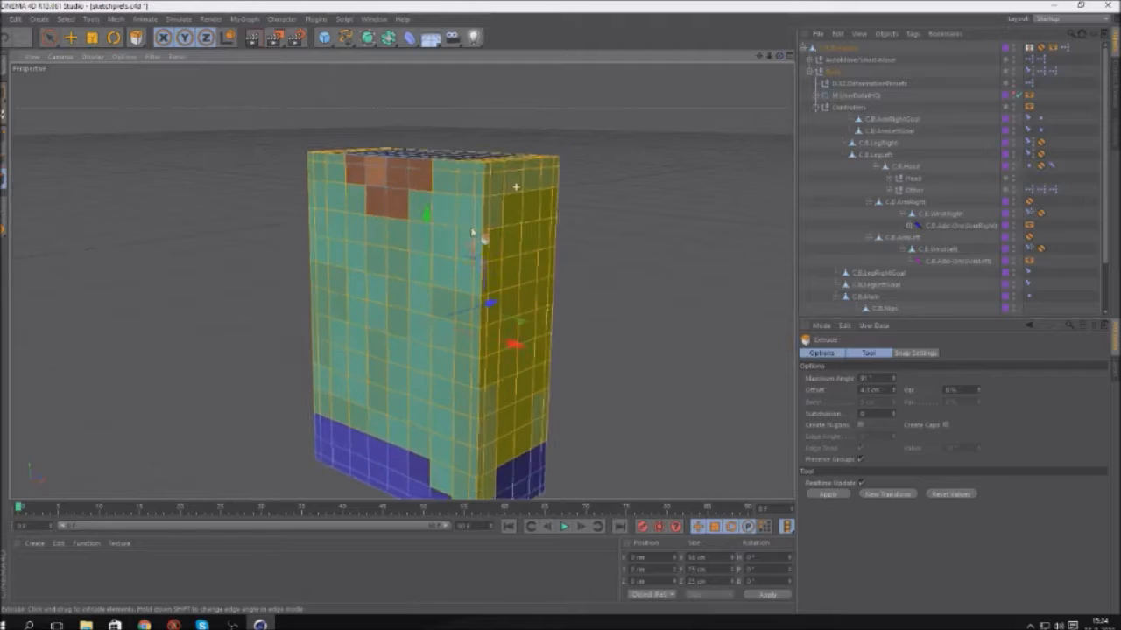
{"action": "left_click_drag", "start_coordinate": [871, 378], "coordinate": [680, 366]}
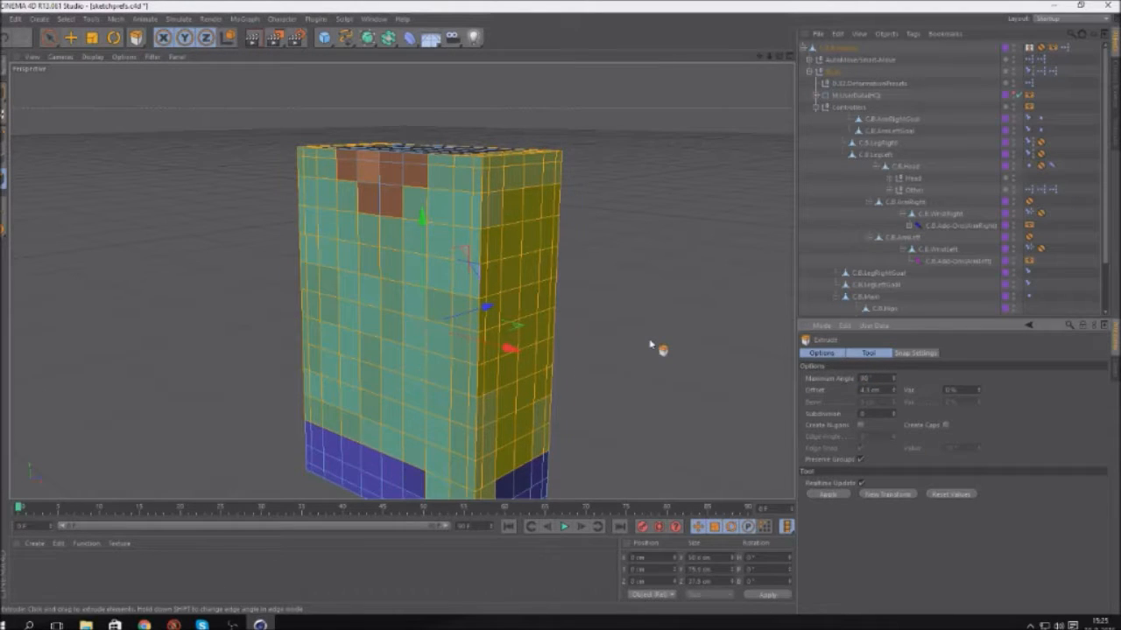
{"action": "left_click", "coordinate": [650, 344]}
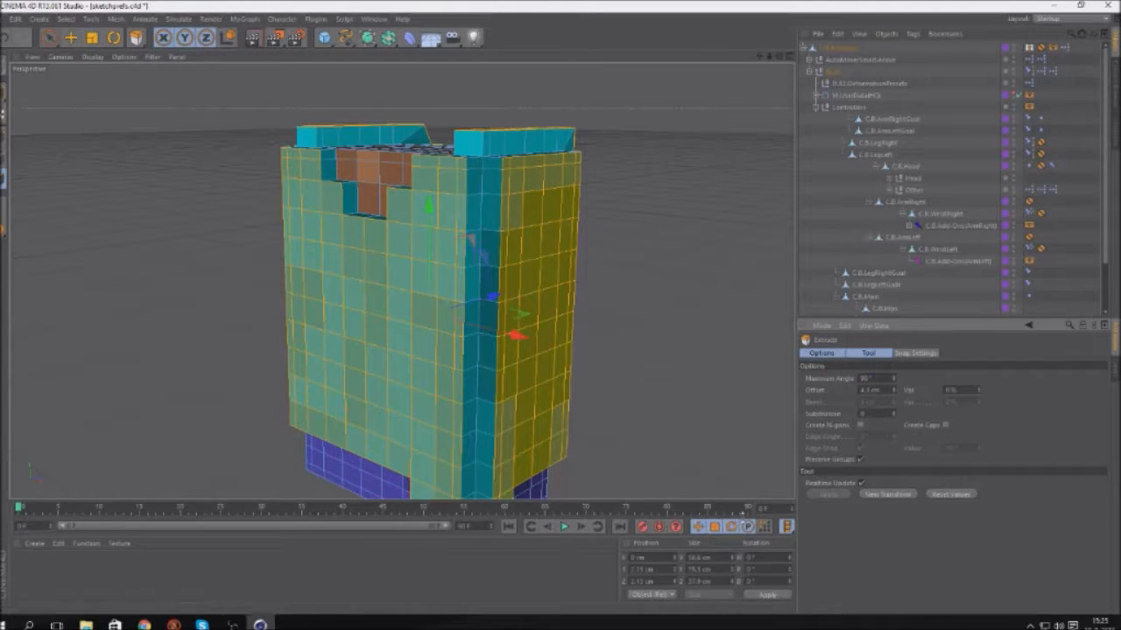
{"action": "key", "text": "ctrl+z"}
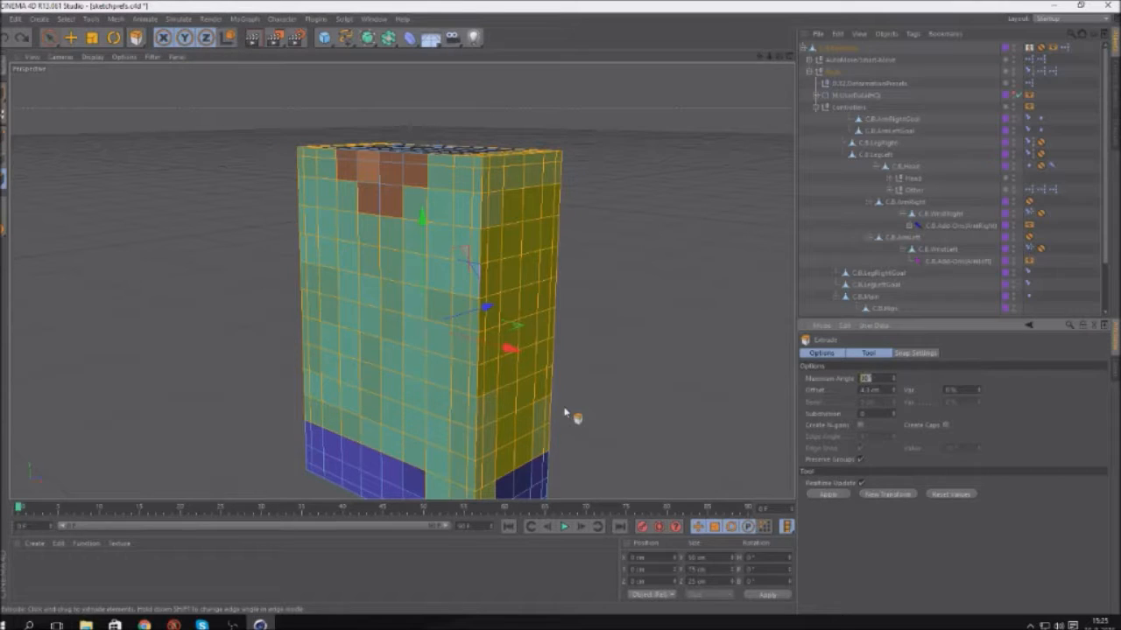
Extrude the selected shirt polygons with a maximum angle of 91° and an offset of 1 cm
{"action": "left_click", "coordinate": [564, 413]}
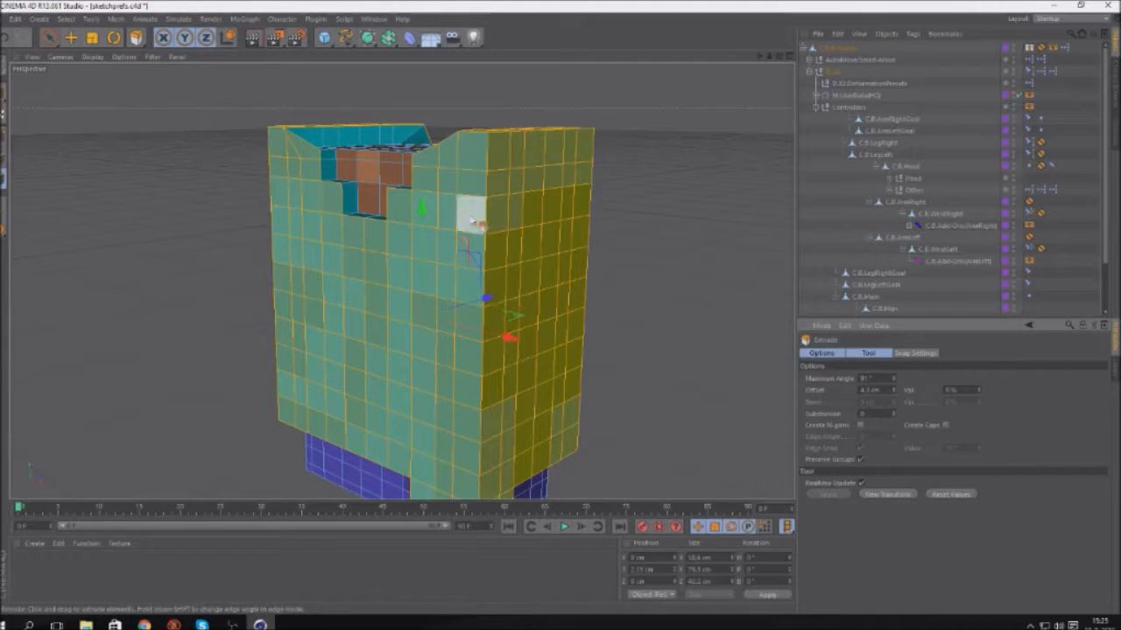
{"action": "key", "text": "ctrl+z"}
{"action": "double_click", "coordinate": [868, 391]}
{"action": "type", "text": "1"}
{"action": "left_click", "coordinate": [563, 409]}
Check the extruded shirt's lower corners and undo the 1 cm extrusion
{"action": "scroll", "coordinate": [419, 118], "scroll_direction": "down", "scroll_amount": 4}
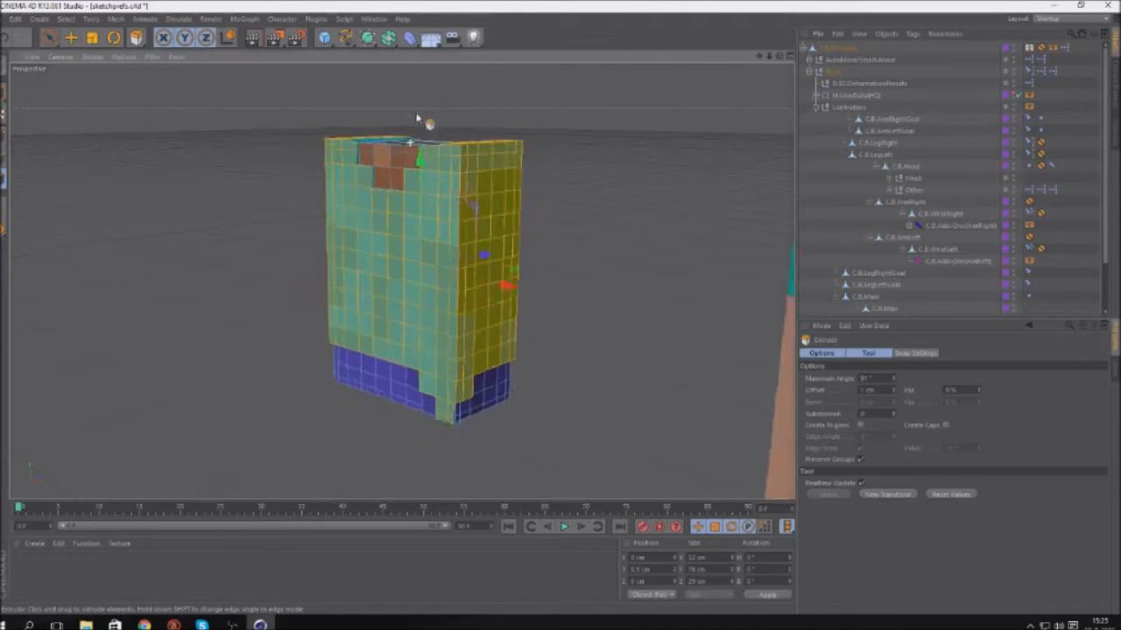
{"action": "scroll", "coordinate": [475, 346], "scroll_direction": "up", "scroll_amount": 8}
{"action": "scroll", "coordinate": [457, 401], "scroll_direction": "up", "scroll_amount": 3}
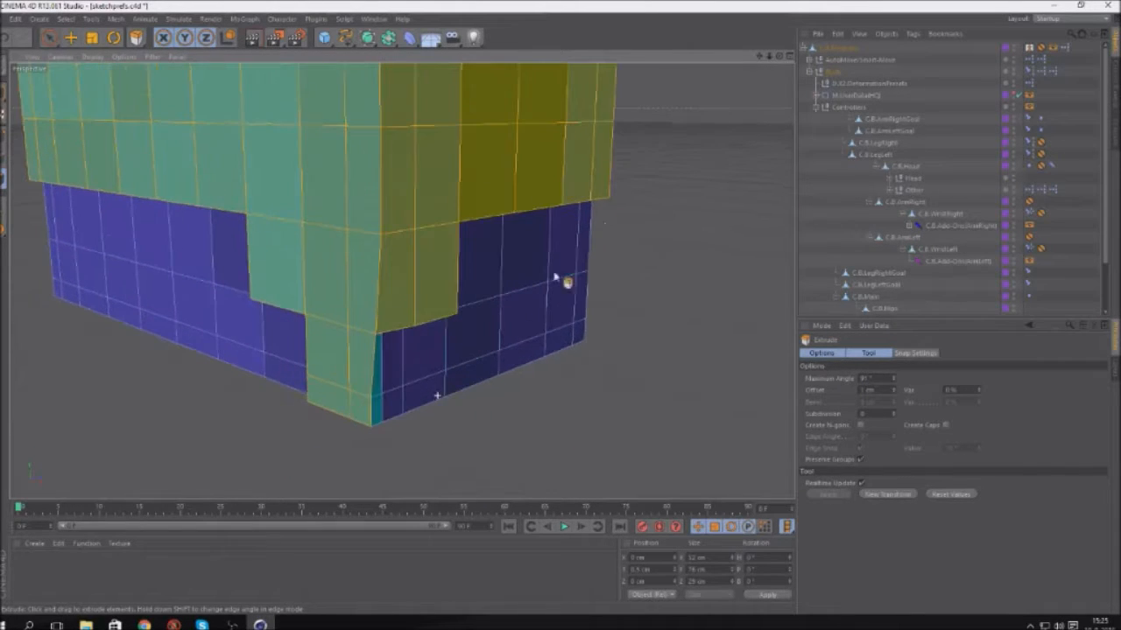
{"action": "scroll", "coordinate": [400, 281], "scroll_direction": "up", "scroll_amount": 5}
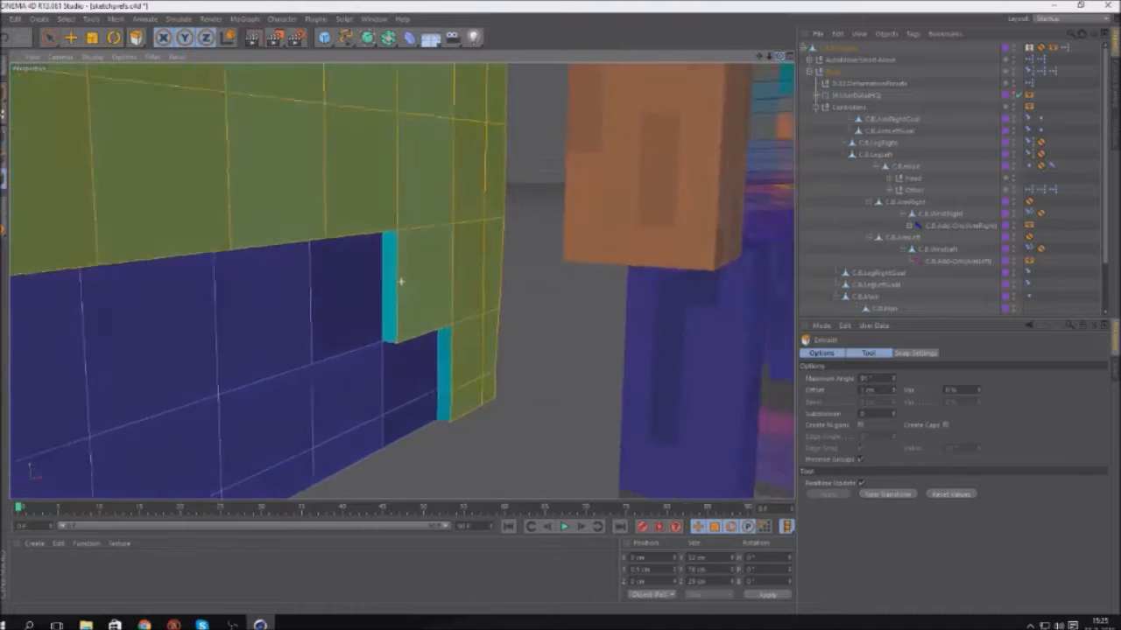
{"action": "scroll", "coordinate": [400, 280], "scroll_direction": "down", "scroll_amount": 5}
{"action": "left_click_drag", "start_coordinate": [779, 56], "coordinate": [783, 62]}
{"action": "key", "text": "ctrl+z"}
{"action": "scroll", "coordinate": [565, 355], "scroll_direction": "down", "scroll_amount": 3}
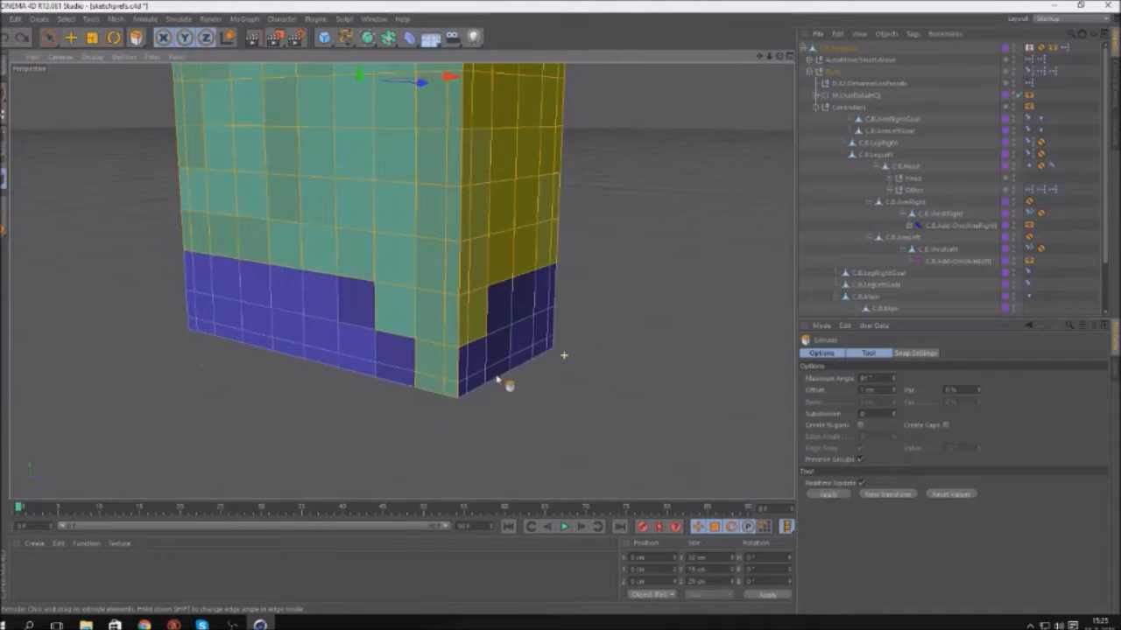
Deselect the two top-row shirt polygons beside the front neckline and the top-row polygons between the shoulders on the back
{"action": "left_click", "coordinate": [50, 38]}
{"action": "scroll", "coordinate": [516, 423], "scroll_direction": "up", "scroll_amount": 3}
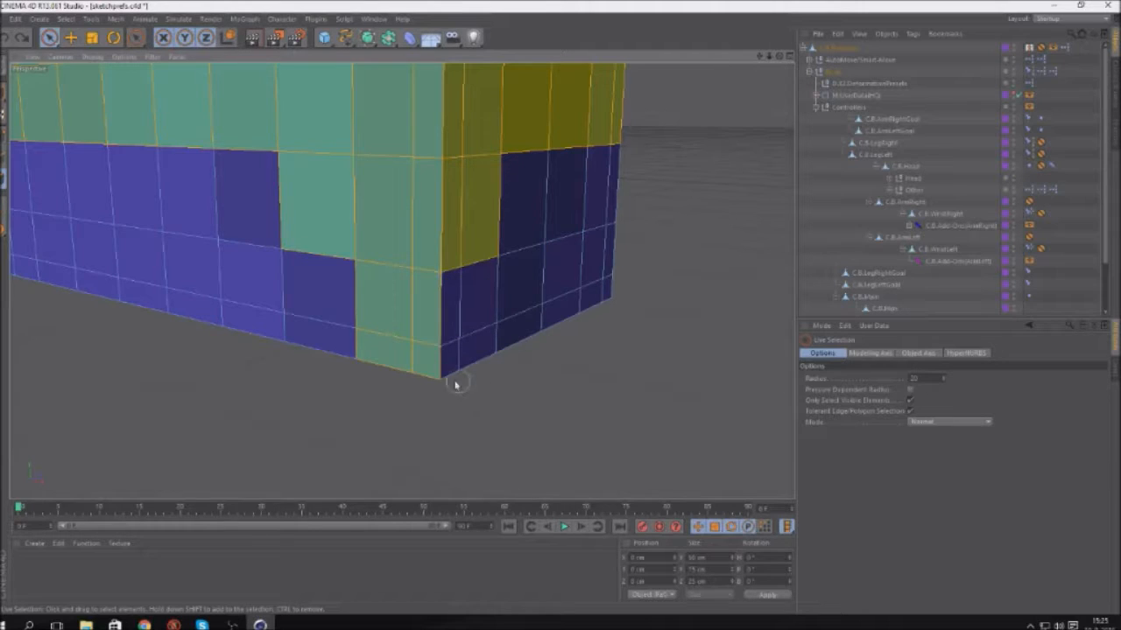
{"action": "scroll", "coordinate": [420, 376], "scroll_direction": "down", "scroll_amount": 5}
{"action": "scroll", "coordinate": [429, 378], "scroll_direction": "down", "scroll_amount": 3}
{"action": "scroll", "coordinate": [323, 107], "scroll_direction": "up", "scroll_amount": 8}
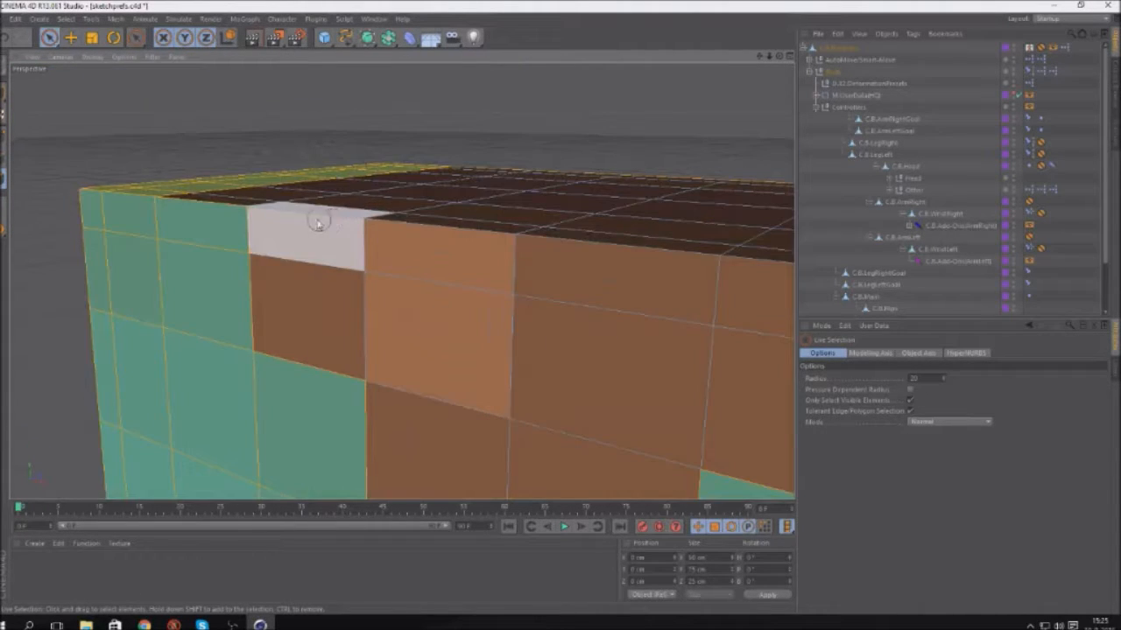
{"action": "left_click", "coordinate": [246, 216], "text": "ctrl"}
{"action": "scroll", "coordinate": [148, 181], "scroll_direction": "down", "scroll_amount": 4}
{"action": "left_click", "coordinate": [577, 239], "text": "ctrl"}
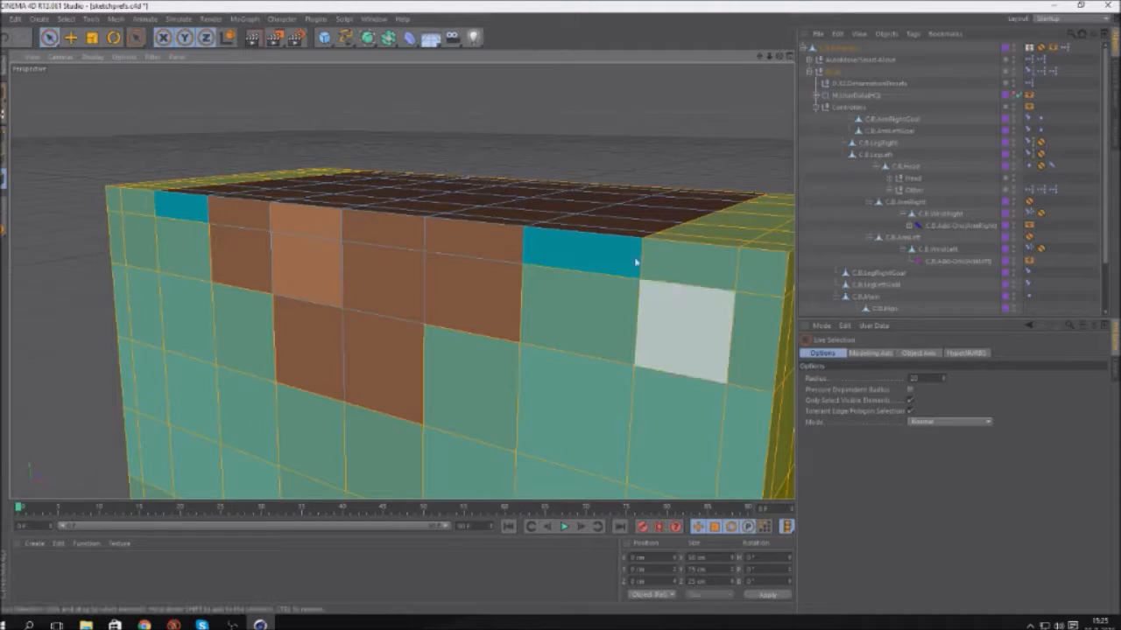
{"action": "left_click_drag", "start_coordinate": [438, 145], "coordinate": [232, 154], "text": "alt"}
{"action": "left_click_drag", "start_coordinate": [136, 234], "coordinate": [560, 206], "text": "ctrl"}
Extrude the reduced shirt selection by 1 cm
{"action": "left_click_drag", "start_coordinate": [137, 39], "coordinate": [165, 75]}
{"action": "scroll", "coordinate": [205, 92], "scroll_direction": "down", "scroll_amount": 7}
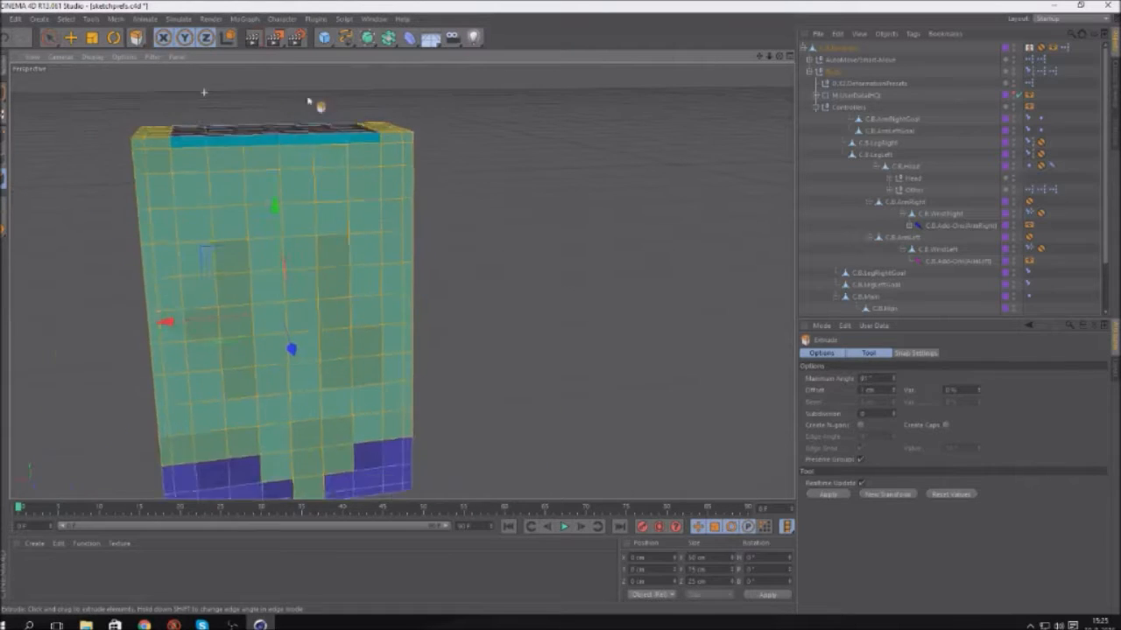
{"action": "scroll", "coordinate": [307, 102], "scroll_direction": "down", "scroll_amount": 2}
{"action": "left_click", "coordinate": [870, 391]}
{"action": "key", "text": "Return"}
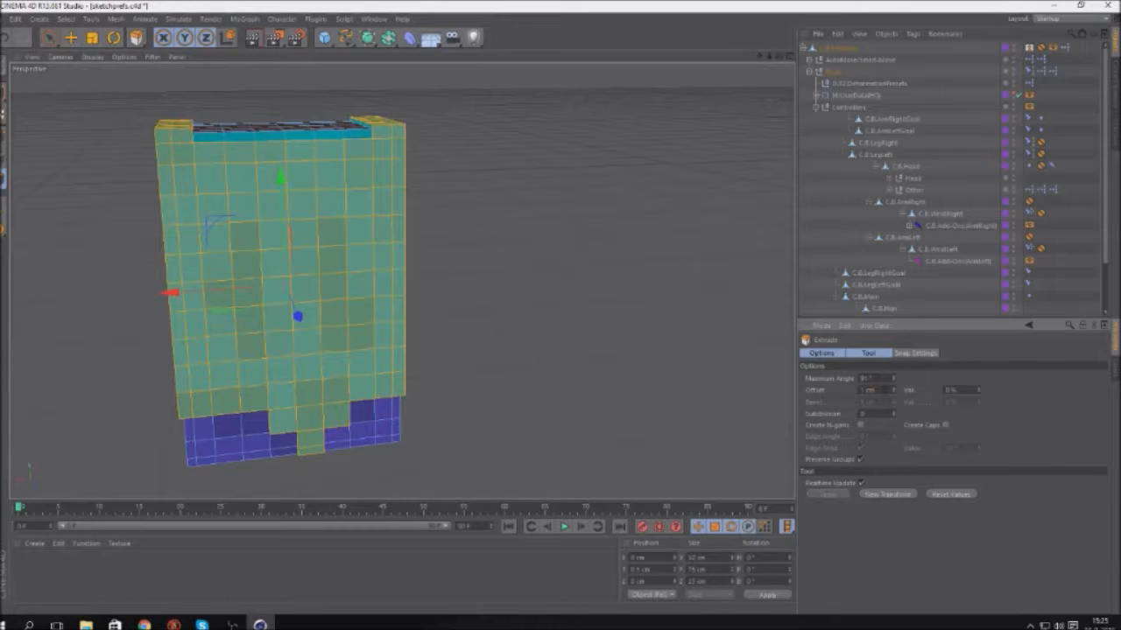
{"action": "left_click_drag", "start_coordinate": [780, 56], "coordinate": [464, 92]}
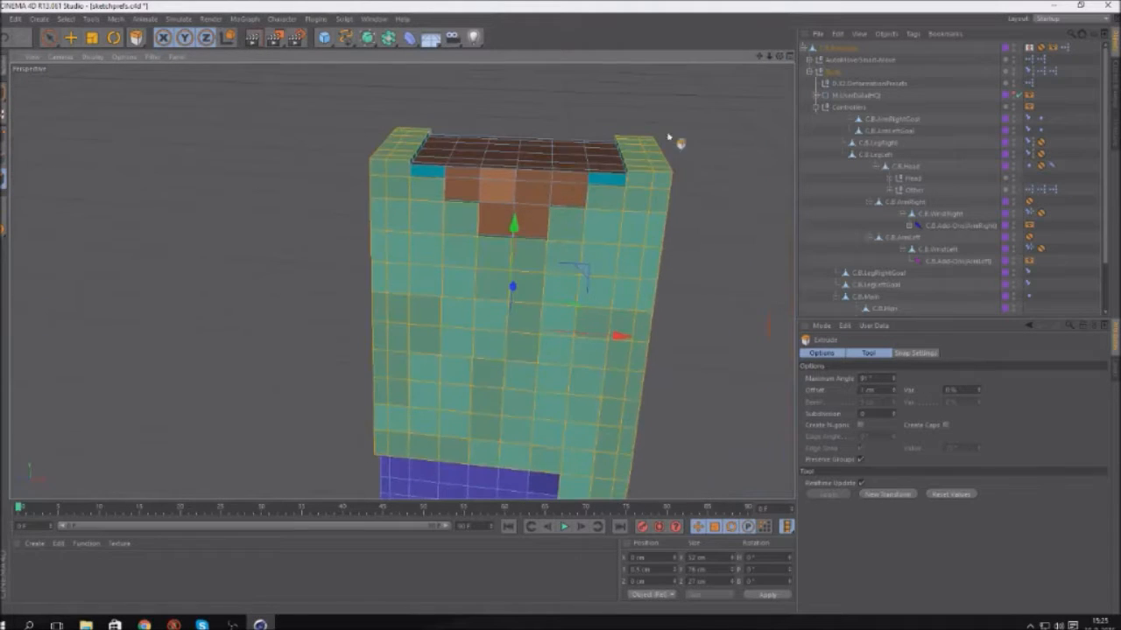
{"action": "scroll", "coordinate": [455, 125], "scroll_direction": "up", "scroll_amount": 5}
Select the two unextruded shirt polygons beside the front neckline
{"action": "left_click", "coordinate": [55, 40]}
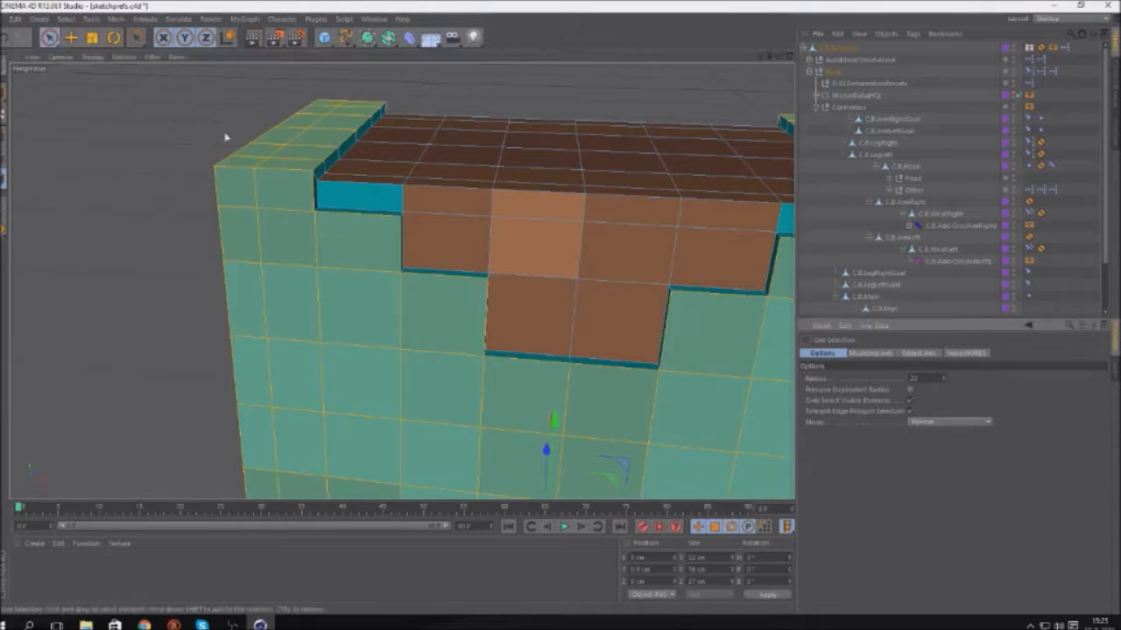
{"action": "left_click", "coordinate": [355, 195]}
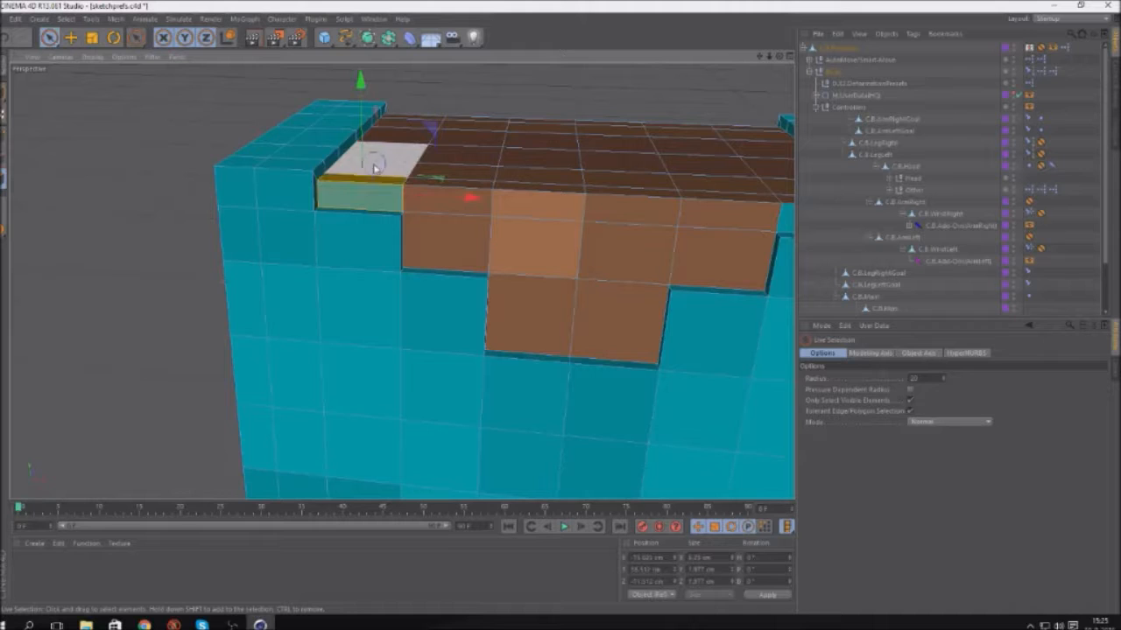
{"action": "scroll", "coordinate": [385, 173], "scroll_direction": "down", "scroll_amount": 4}
{"action": "scroll", "coordinate": [700, 215], "scroll_direction": "up", "scroll_amount": 9}
{"action": "left_click", "coordinate": [585, 167], "text": "shift"}
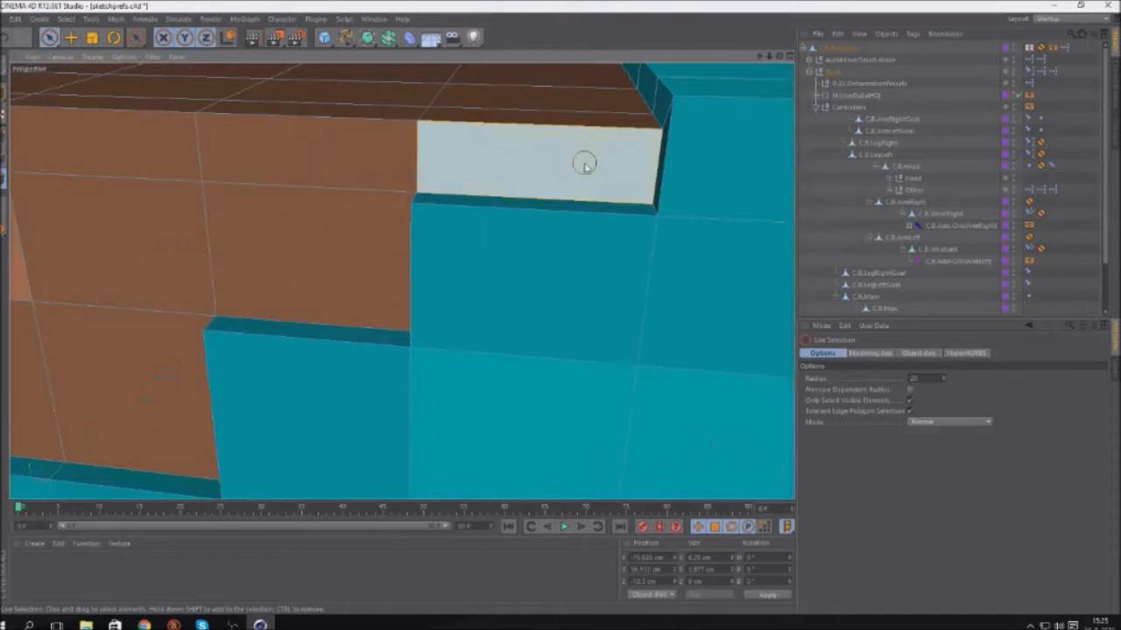
{"action": "scroll", "coordinate": [465, 82], "scroll_direction": "down", "scroll_amount": 12}
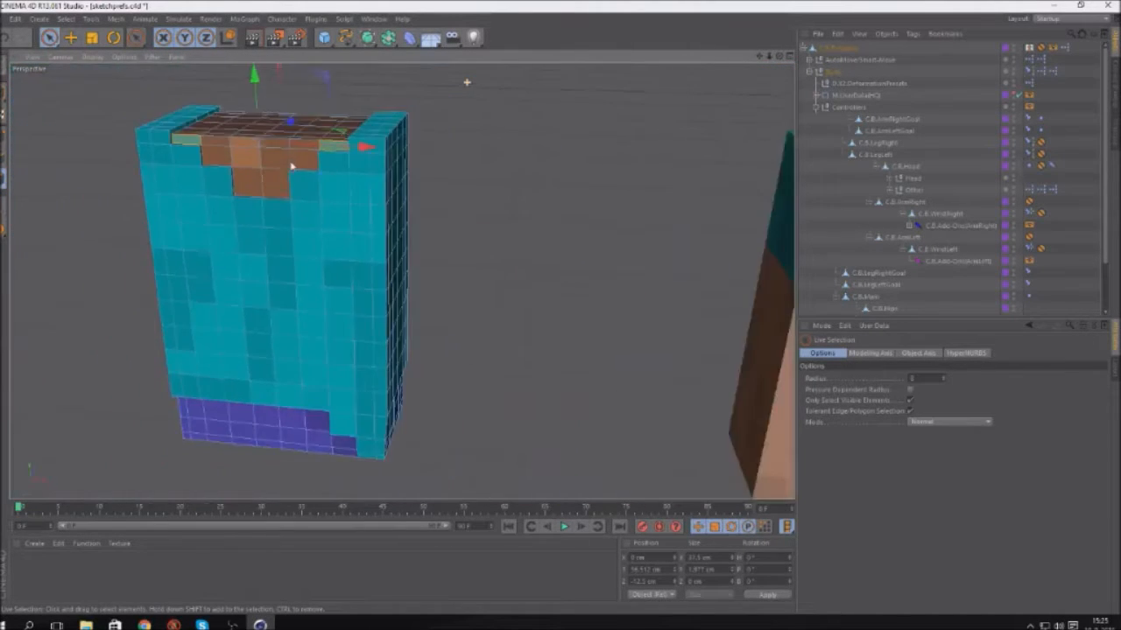
Undo the latest polygon selections and the 1 cm shirt extrusion
{"action": "left_click_drag", "start_coordinate": [292, 164], "coordinate": [362, 477], "text": "alt"}
{"action": "scroll", "coordinate": [342, 358], "scroll_direction": "up", "scroll_amount": 5}
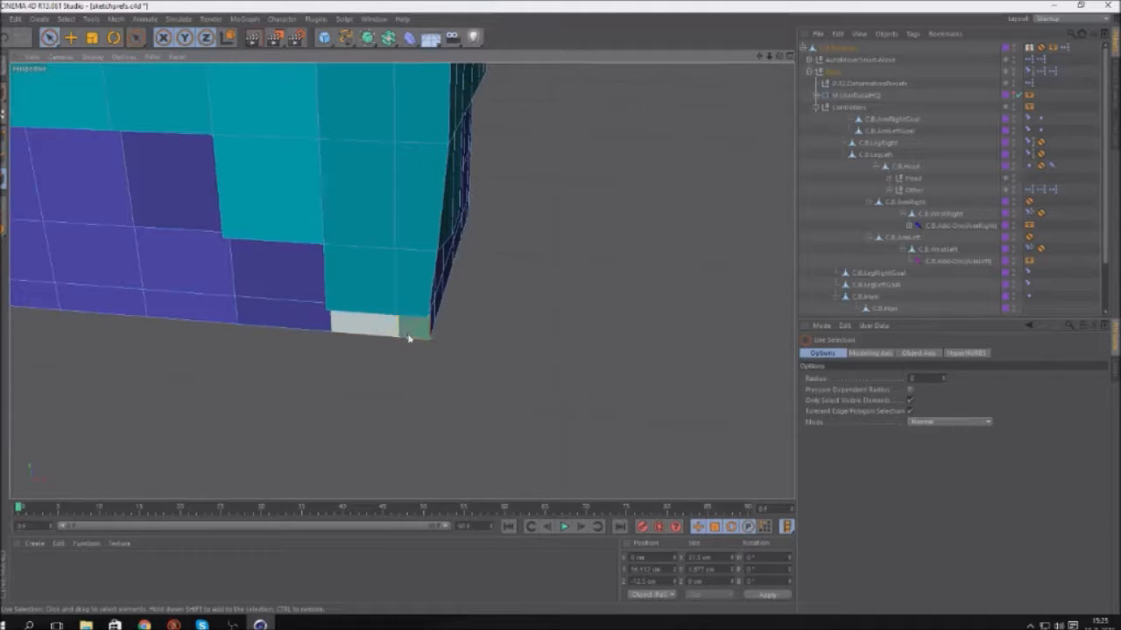
{"action": "key", "text": "ctrl+z"}
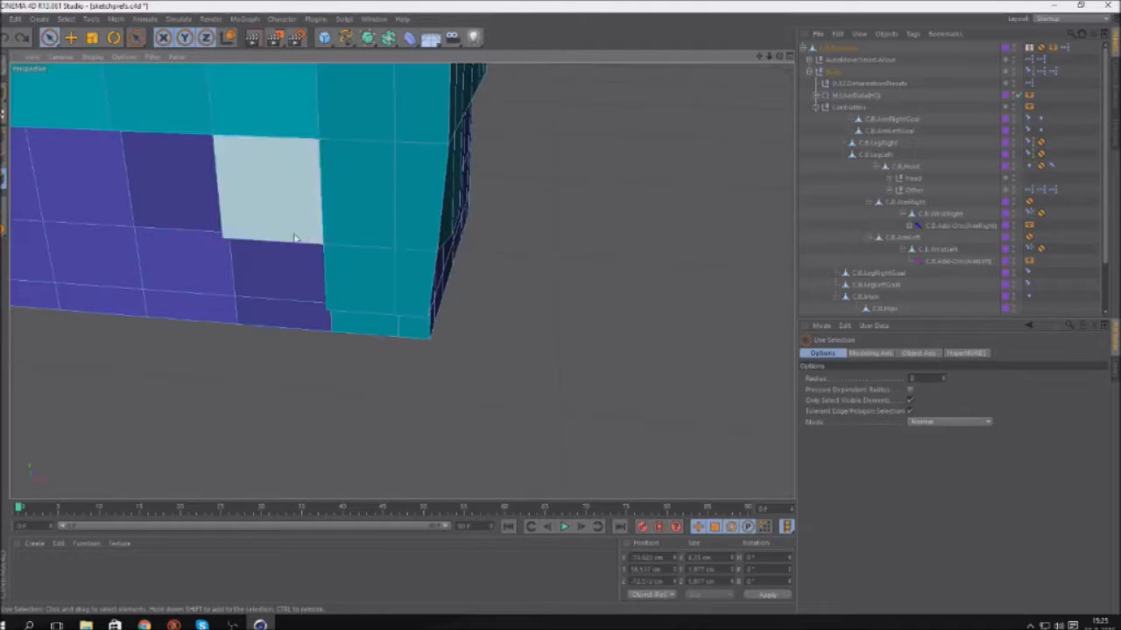
{"action": "key", "text": "ctrl+z"}
{"action": "key", "text": "ctrl+z"}
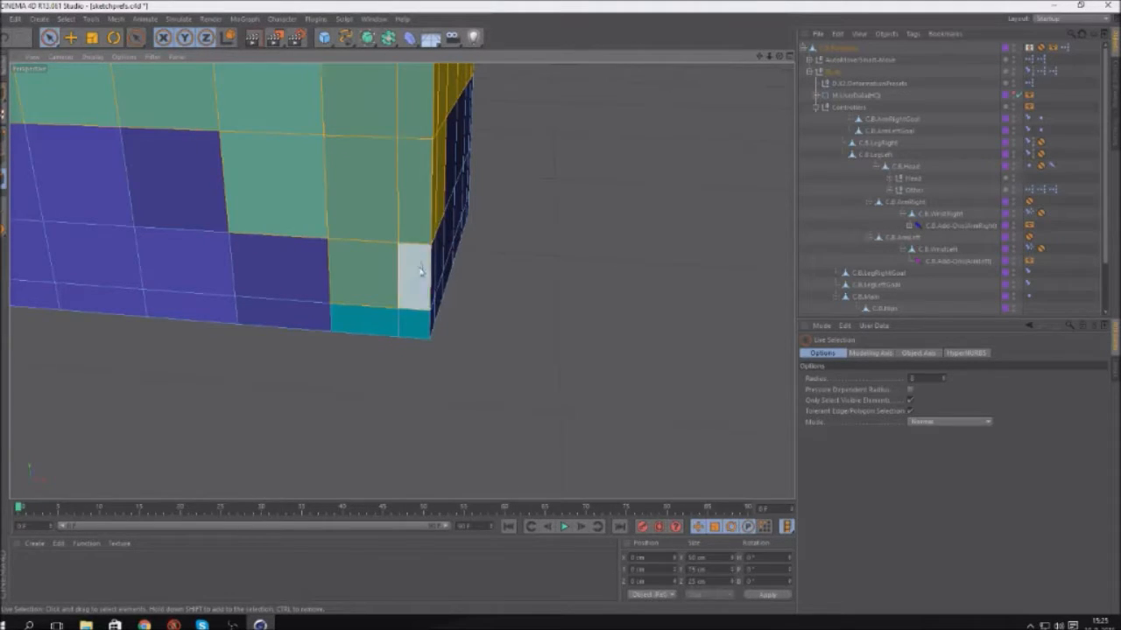
Deselect the two lowest corner polygons on the torso's front and extrude the remaining shirt selection by 1 cm
{"action": "scroll", "coordinate": [417, 269], "scroll_direction": "down", "scroll_amount": 4}
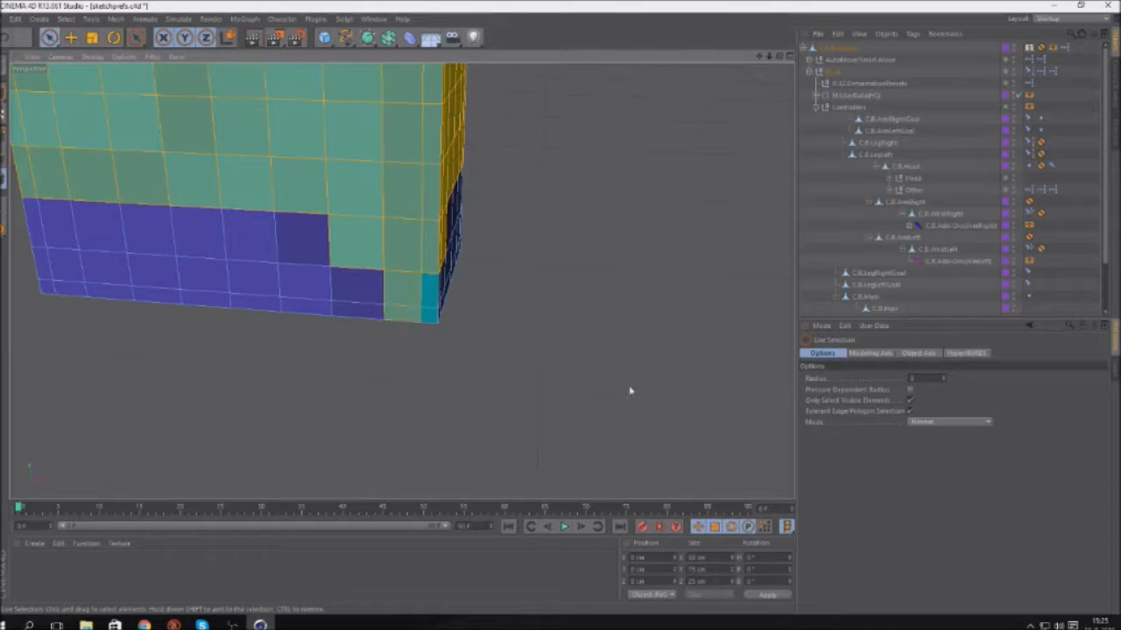
{"action": "scroll", "coordinate": [484, 378], "scroll_direction": "down", "scroll_amount": 6}
{"action": "left_click_drag", "start_coordinate": [137, 38], "coordinate": [183, 84]}
{"action": "left_click_drag", "start_coordinate": [138, 39], "coordinate": [175, 76]}
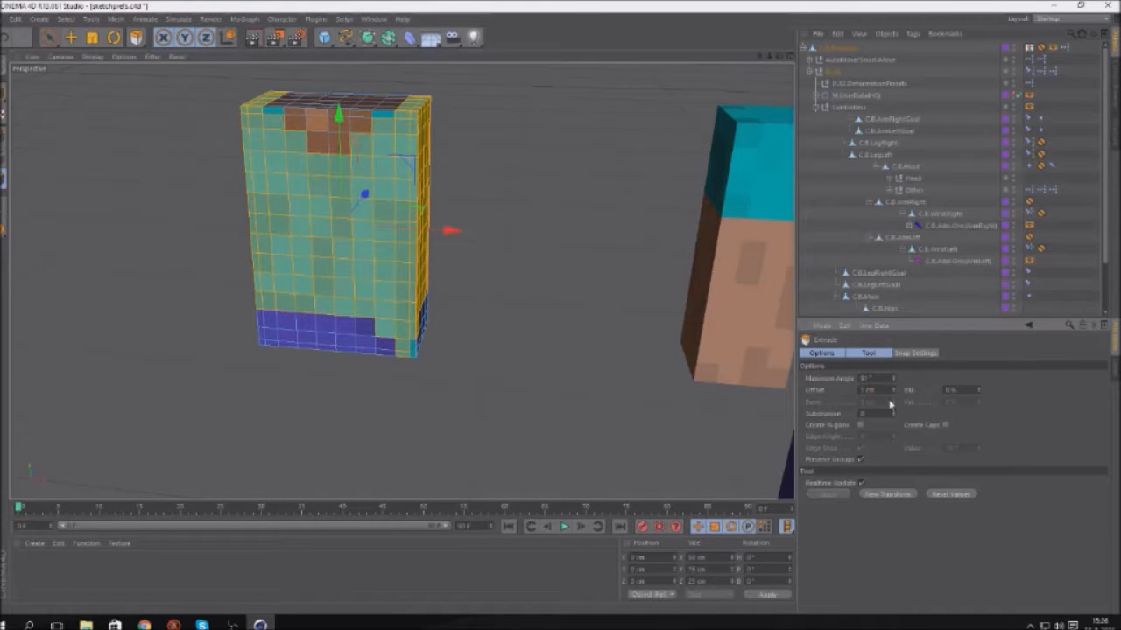
Select the two unextruded polygons beside the front neckline and the unextruded polygons at the torso's bottom front corner
{"action": "scroll", "coordinate": [286, 107], "scroll_direction": "up", "scroll_amount": 5}
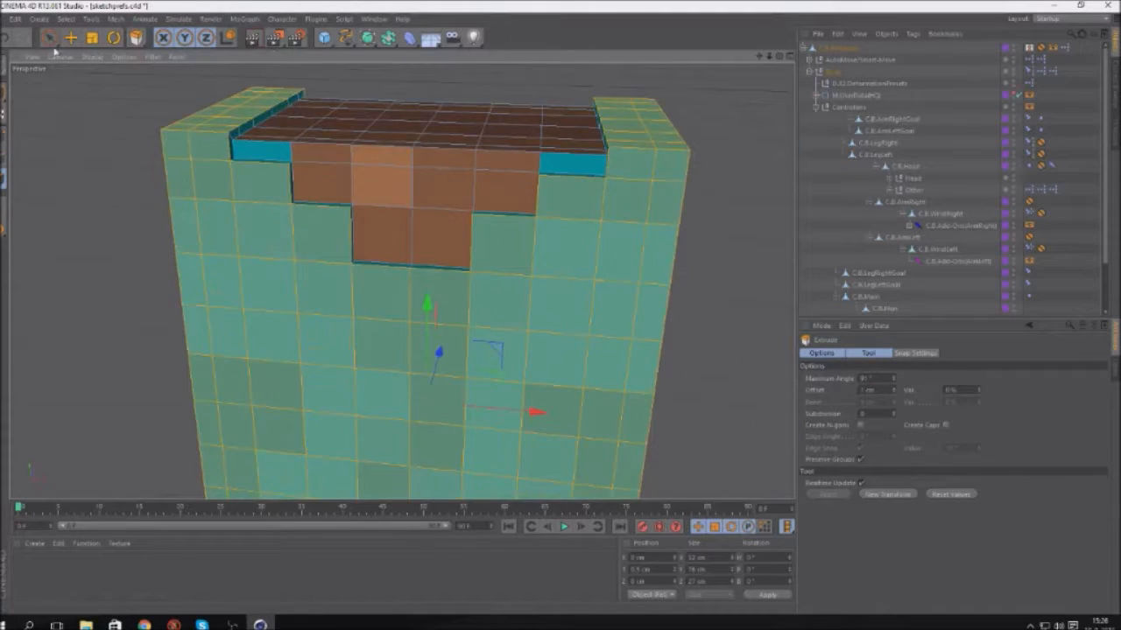
{"action": "left_click", "coordinate": [49, 37]}
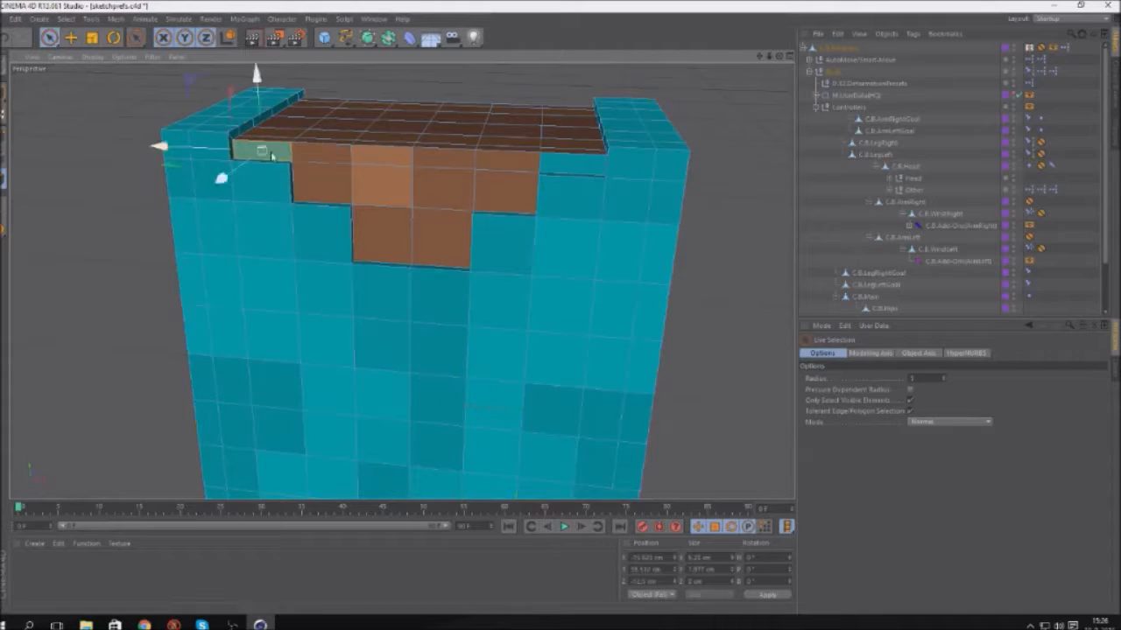
{"action": "left_click", "coordinate": [573, 173], "text": "shift"}
{"action": "scroll", "coordinate": [573, 172], "scroll_direction": "down", "scroll_amount": 4}
{"action": "scroll", "coordinate": [648, 490], "scroll_direction": "up", "scroll_amount": 4}
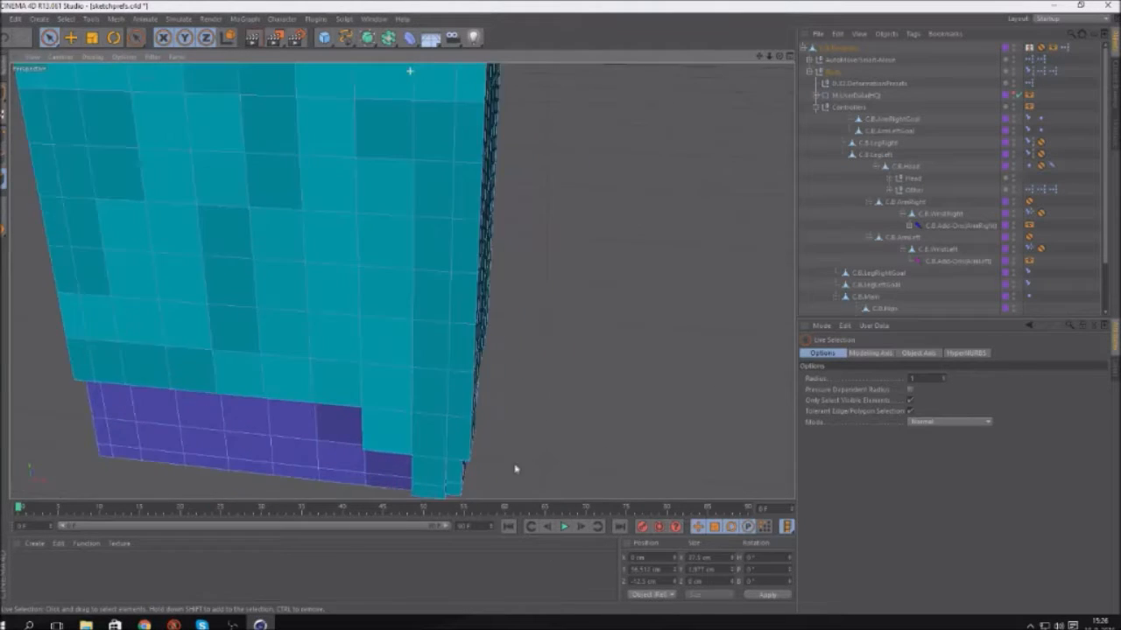
{"action": "scroll", "coordinate": [515, 469], "scroll_direction": "up", "scroll_amount": 2}
{"action": "left_click", "coordinate": [442, 492], "text": "shift"}
{"action": "scroll", "coordinate": [358, 323], "scroll_direction": "down", "scroll_amount": 7}
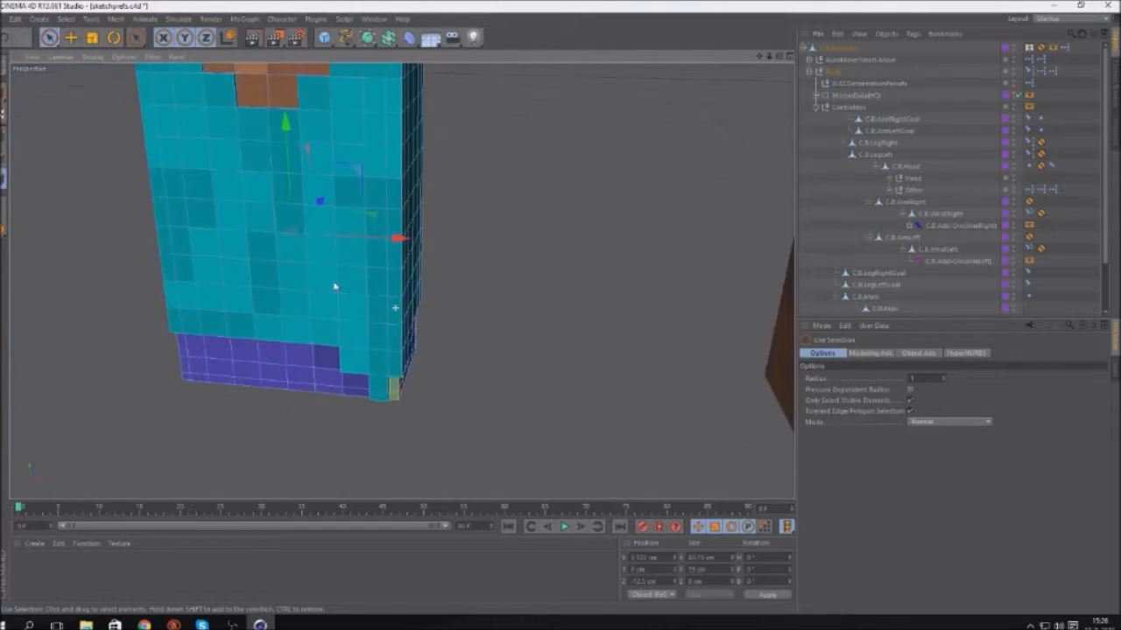
Add the six unextruded top-row polygons between the shoulders on the torso's back to the selection
{"action": "scroll", "coordinate": [276, 123], "scroll_direction": "up", "scroll_amount": 4}
{"action": "scroll", "coordinate": [306, 224], "scroll_direction": "up", "scroll_amount": 3}
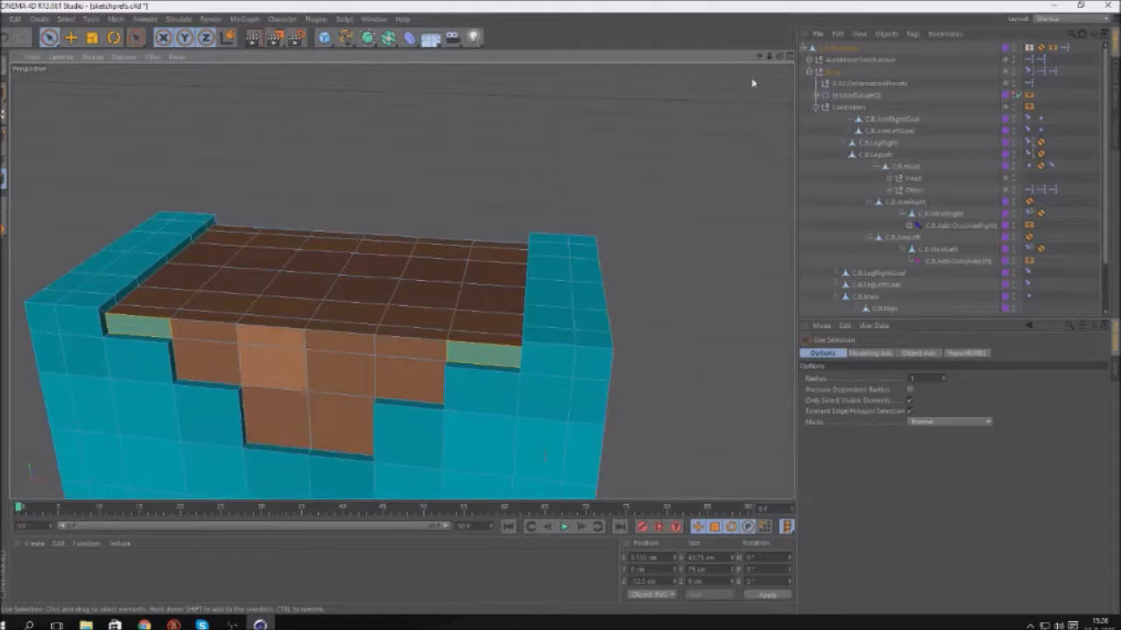
{"action": "left_click_drag", "start_coordinate": [780, 58], "coordinate": [542, 44]}
{"action": "scroll", "coordinate": [602, 167], "scroll_direction": "up", "scroll_amount": 3}
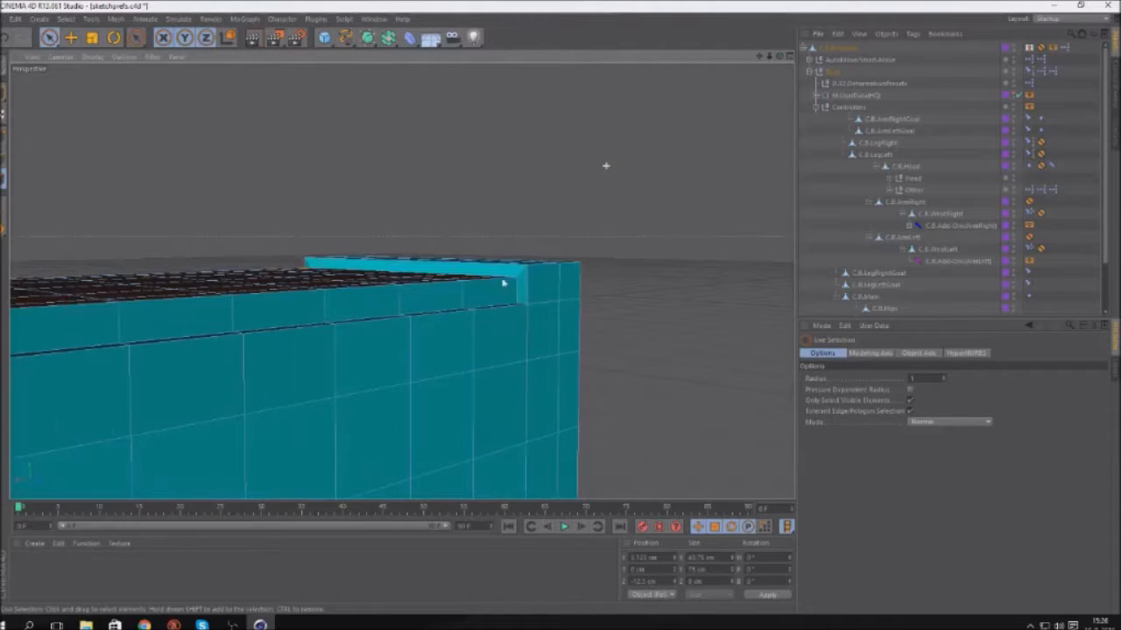
{"action": "left_click", "coordinate": [492, 291], "text": "shift"}
{"action": "left_click", "coordinate": [449, 298], "text": "shift"}
{"action": "left_click", "coordinate": [373, 301], "text": "shift"}
{"action": "left_click", "coordinate": [303, 304], "text": "shift"}
{"action": "scroll", "coordinate": [299, 308], "scroll_direction": "down", "scroll_amount": 3}
{"action": "scroll", "coordinate": [297, 310], "scroll_direction": "up", "scroll_amount": 3}
{"action": "left_click_drag", "start_coordinate": [298, 311], "coordinate": [232, 318], "text": "shift"}
Extrude the selected neckline, corner and back polygons by 1 cm
{"action": "left_click_drag", "start_coordinate": [136, 38], "coordinate": [184, 80]}
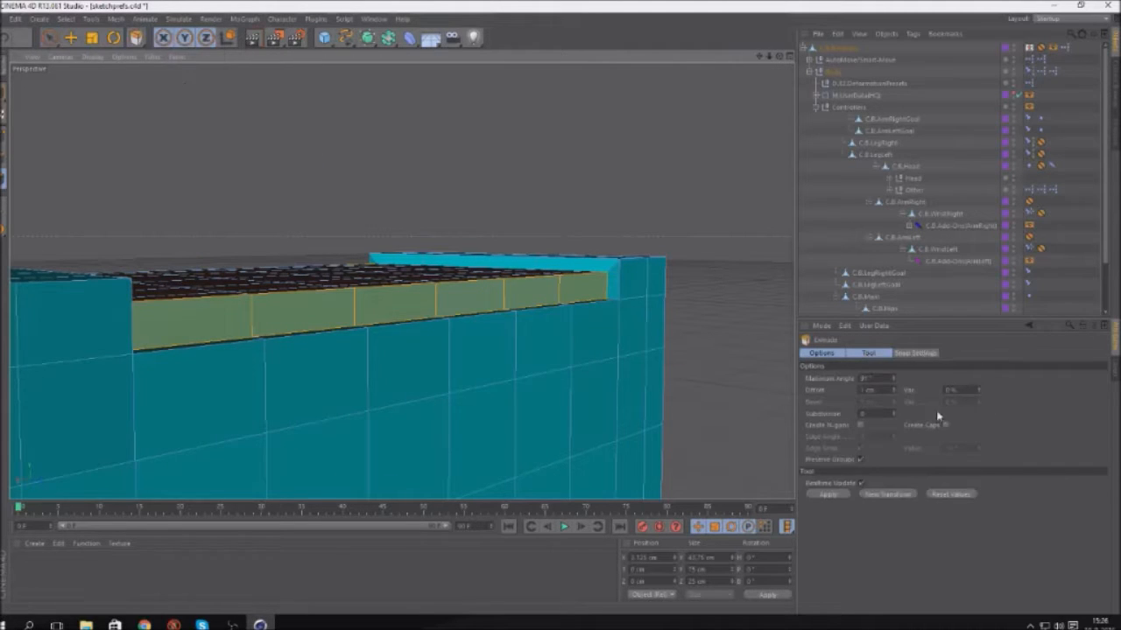
{"action": "left_click", "coordinate": [829, 495]}
{"action": "scroll", "coordinate": [602, 300], "scroll_direction": "down", "scroll_amount": 3}
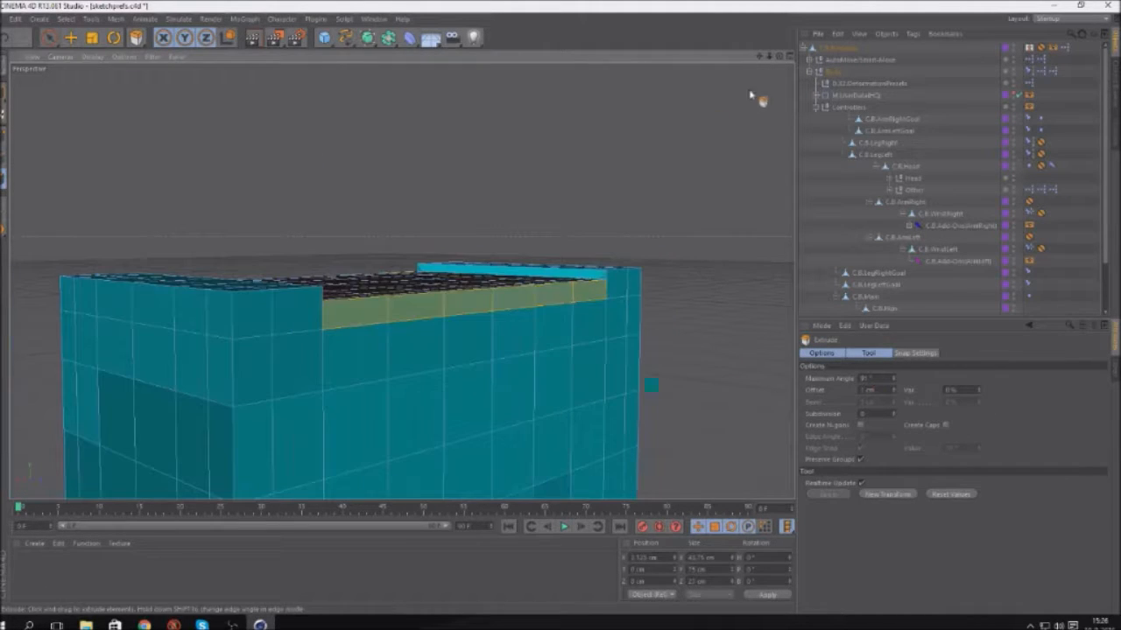
{"action": "left_click_drag", "start_coordinate": [780, 58], "coordinate": [401, 281]}
{"action": "scroll", "coordinate": [418, 133], "scroll_direction": "down", "scroll_amount": 4}
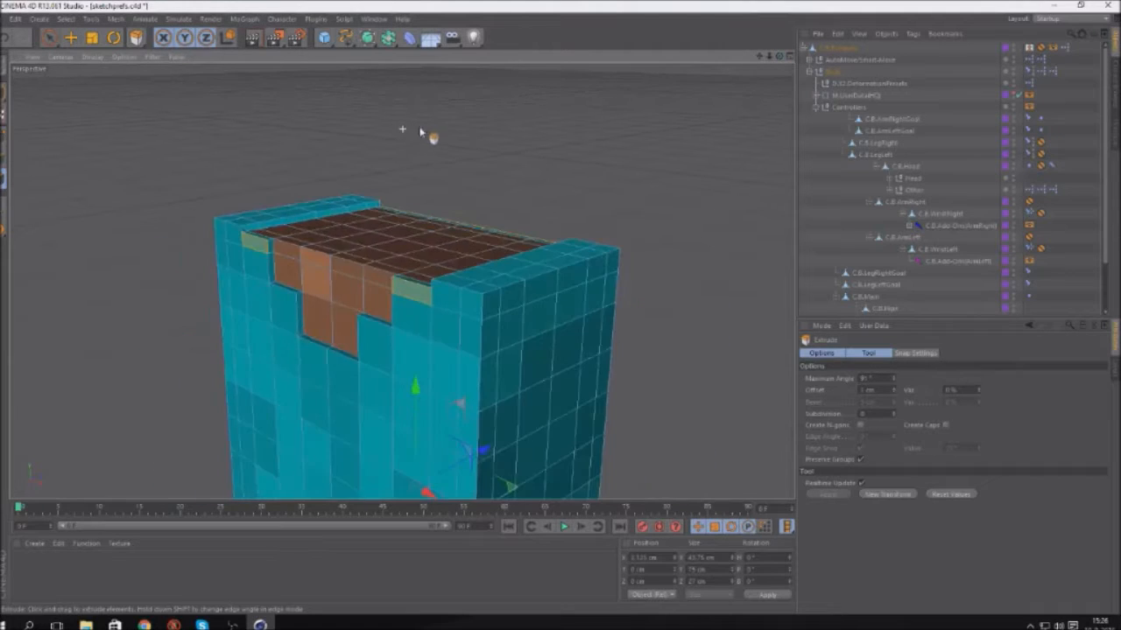
{"action": "scroll", "coordinate": [411, 124], "scroll_direction": "down", "scroll_amount": 3}
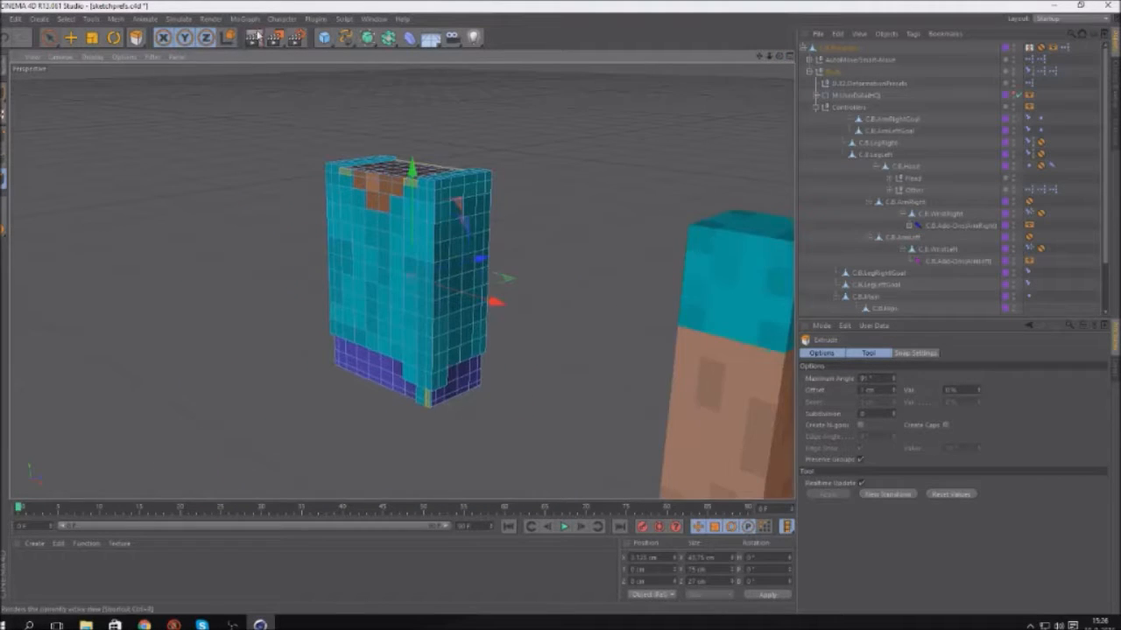
Render a preview of the extruded torso in the perspective view
{"action": "key", "text": "ctrl+r"}
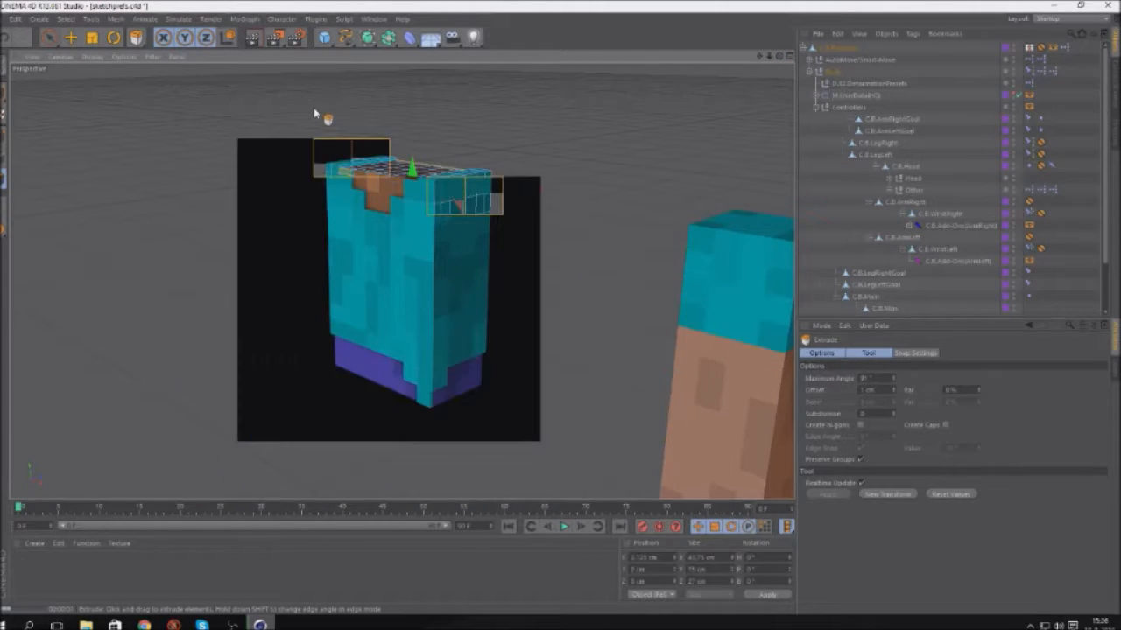
{"action": "scroll", "coordinate": [313, 107], "scroll_direction": "down", "scroll_amount": 5}
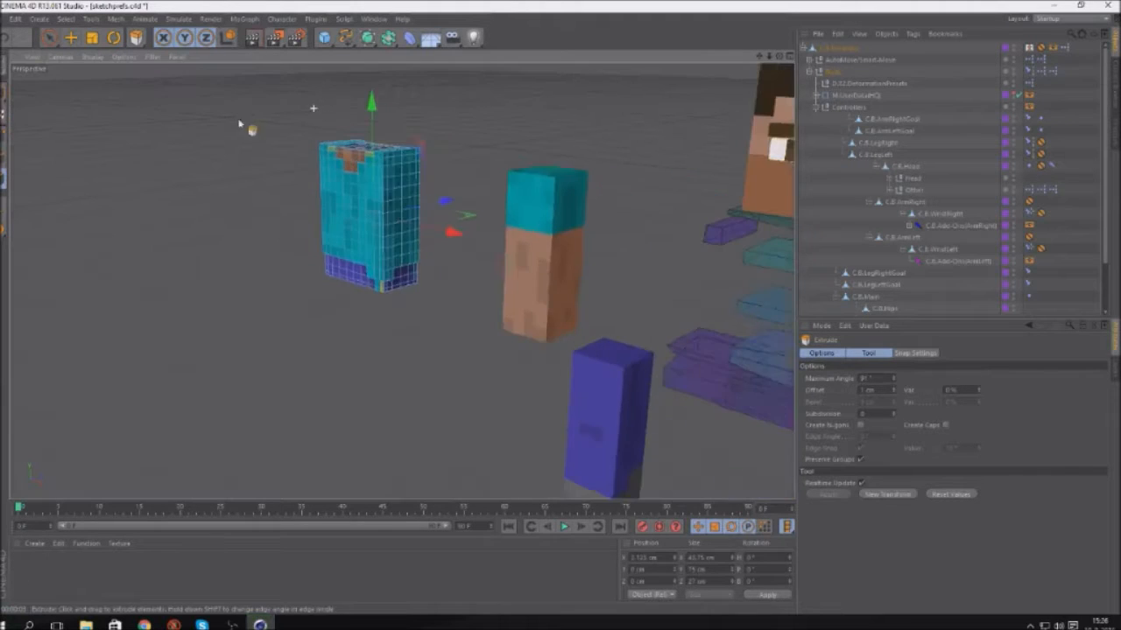
Select the detached arm beside the torso and switch it to polygon editing
{"action": "left_click", "coordinate": [3, 91]}
{"action": "left_click", "coordinate": [49, 38]}
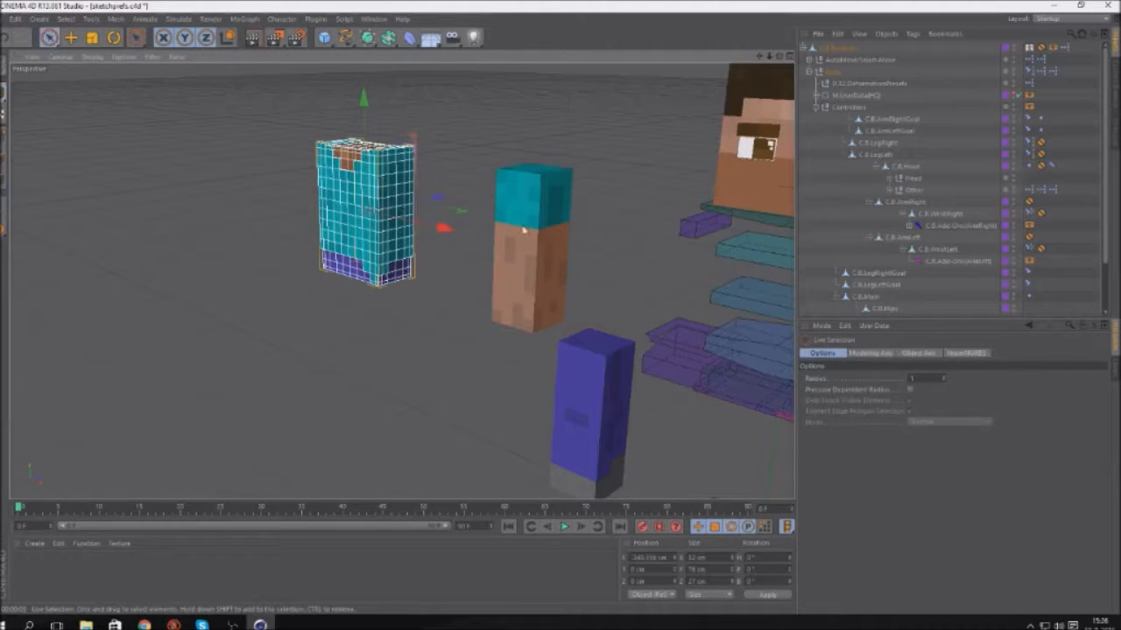
{"action": "left_click", "coordinate": [524, 230]}
{"action": "scroll", "coordinate": [567, 234], "scroll_direction": "down", "scroll_amount": 3}
{"action": "scroll", "coordinate": [568, 233], "scroll_direction": "up", "scroll_amount": 3}
{"action": "left_click", "coordinate": [3, 179]}
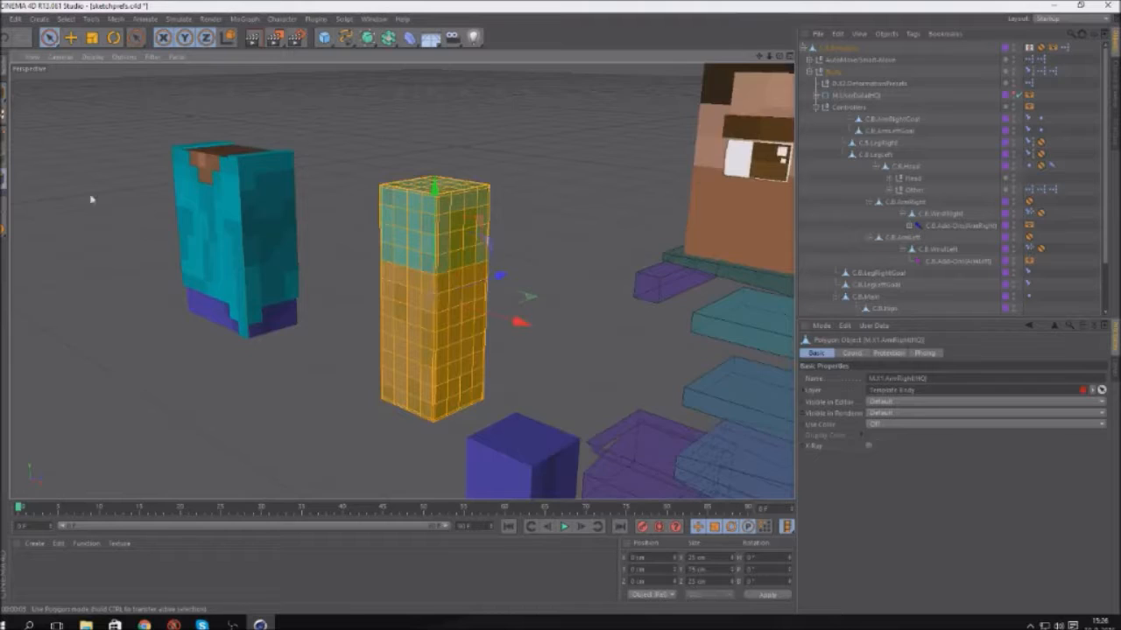
Select all teal sleeve polygons on the top and sides of the arm
{"action": "scroll", "coordinate": [365, 205], "scroll_direction": "up", "scroll_amount": 6}
{"action": "scroll", "coordinate": [478, 255], "scroll_direction": "down", "scroll_amount": 3}
{"action": "mouse_move", "coordinate": [407, 200]}
{"action": "left_mouse_down"}
{"action": "mouse_move", "coordinate": [358, 180]}
{"action": "mouse_move", "coordinate": [376, 113]}
{"action": "mouse_move", "coordinate": [490, 123]}
{"action": "left_mouse_up"}
{"action": "mouse_move", "coordinate": [558, 159]}
{"action": "left_mouse_down"}
{"action": "mouse_move", "coordinate": [541, 128]}
{"action": "mouse_move", "coordinate": [569, 264]}
{"action": "mouse_move", "coordinate": [438, 296]}
{"action": "mouse_move", "coordinate": [319, 263]}
{"action": "left_mouse_up"}
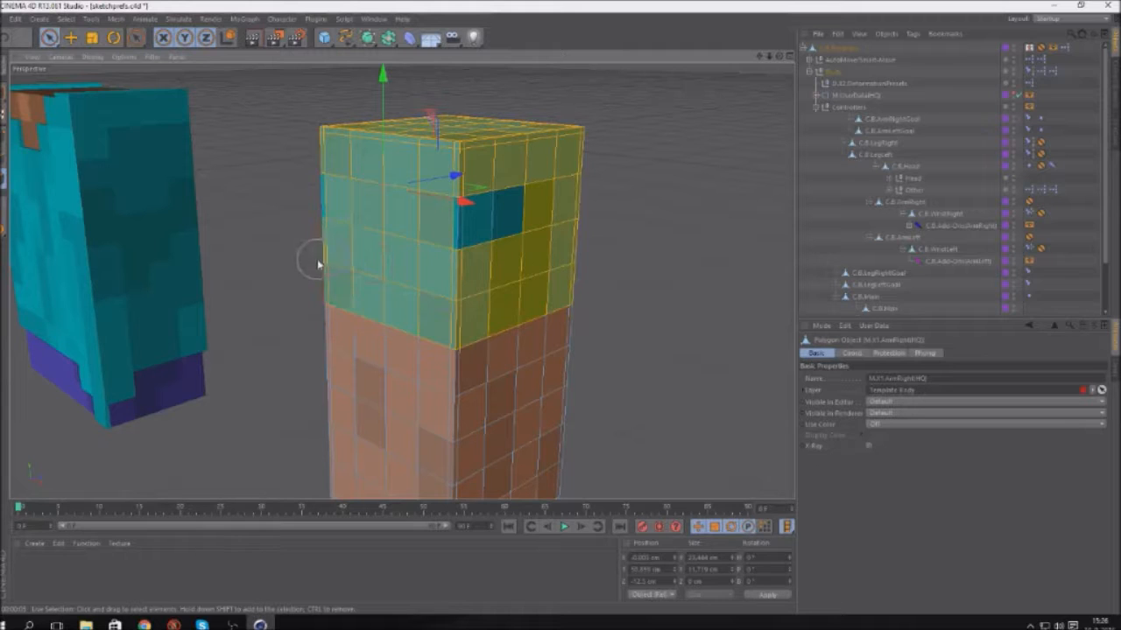
{"action": "left_click_drag", "start_coordinate": [464, 201], "coordinate": [512, 218]}
Extrude the arm's selected sleeve polygons by 1 cm
{"action": "left_click_drag", "start_coordinate": [780, 57], "coordinate": [308, 5]}
{"action": "left_click_drag", "start_coordinate": [137, 41], "coordinate": [175, 76]}
{"action": "left_click", "coordinate": [871, 391]}
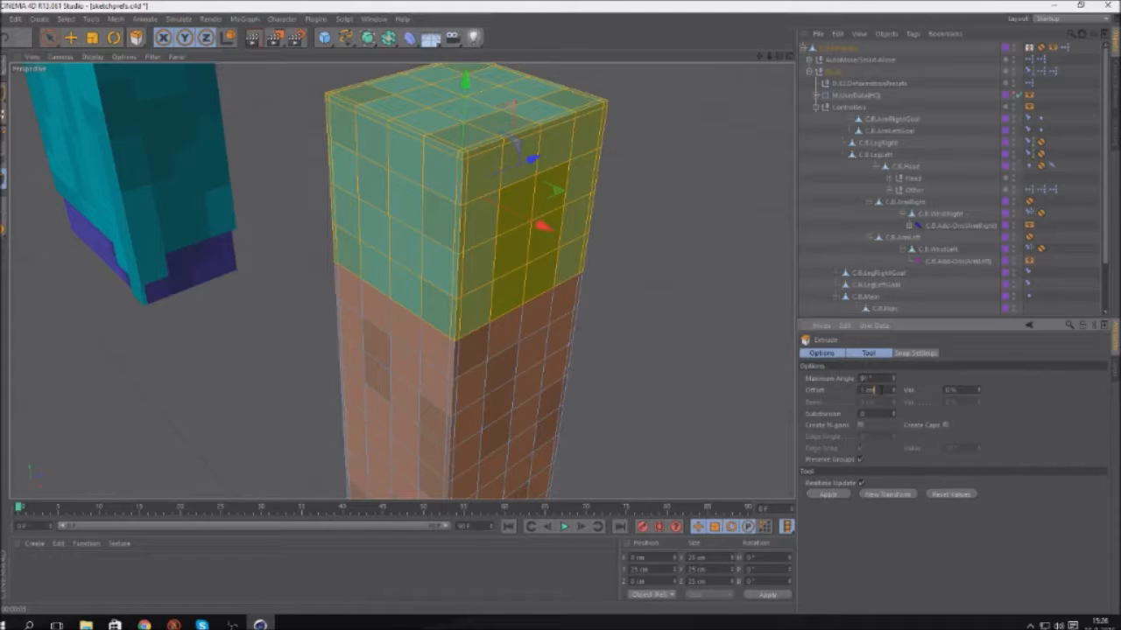
{"action": "key", "text": "Return"}
Select the polygons on the sleeve's top and upper sides and extrude them by another 1 cm
{"action": "left_click", "coordinate": [50, 36]}
{"action": "mouse_move", "coordinate": [411, 148]}
{"action": "left_mouse_down"}
{"action": "mouse_move", "coordinate": [464, 167]}
{"action": "mouse_move", "coordinate": [436, 202]}
{"action": "left_mouse_up"}
{"action": "left_click_drag", "start_coordinate": [411, 88], "coordinate": [437, 222], "text": "shift"}
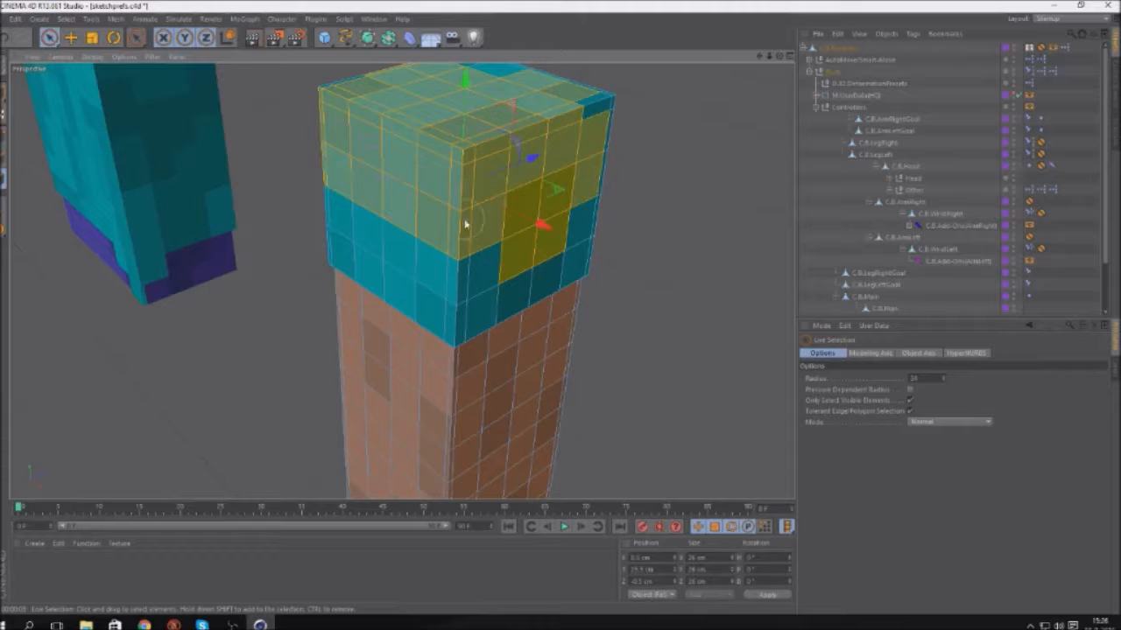
{"action": "left_click_drag", "start_coordinate": [136, 37], "coordinate": [192, 91]}
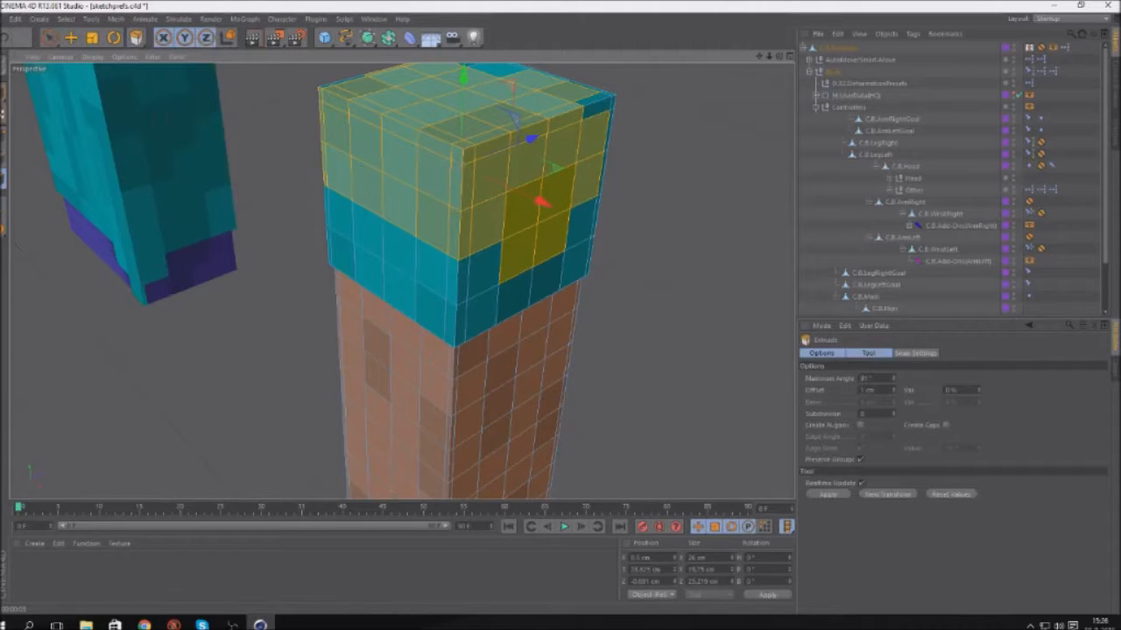
{"action": "left_click", "coordinate": [869, 390]}
{"action": "key", "text": "Return"}
Select the block of polygons around the sleeve's upper front corner and extrude it by 1 cm
{"action": "scroll", "coordinate": [443, 327], "scroll_direction": "down", "scroll_amount": 4}
{"action": "scroll", "coordinate": [526, 189], "scroll_direction": "up", "scroll_amount": 2}
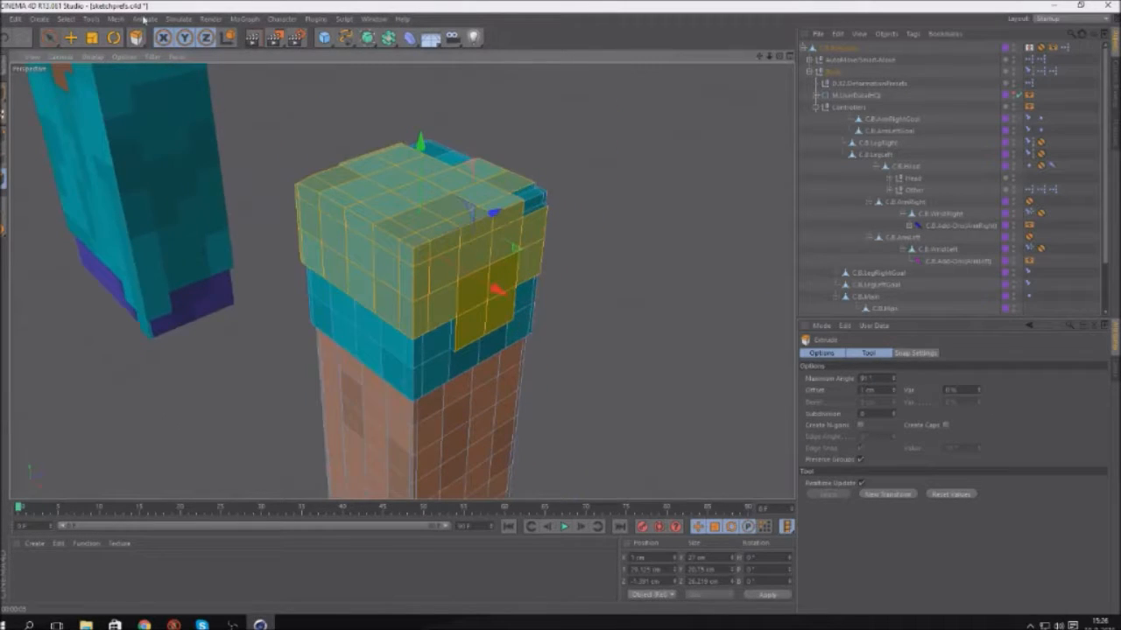
{"action": "left_click", "coordinate": [50, 40]}
{"action": "left_click_drag", "start_coordinate": [431, 243], "coordinate": [371, 207]}
{"action": "left_click_drag", "start_coordinate": [136, 36], "coordinate": [188, 91]}
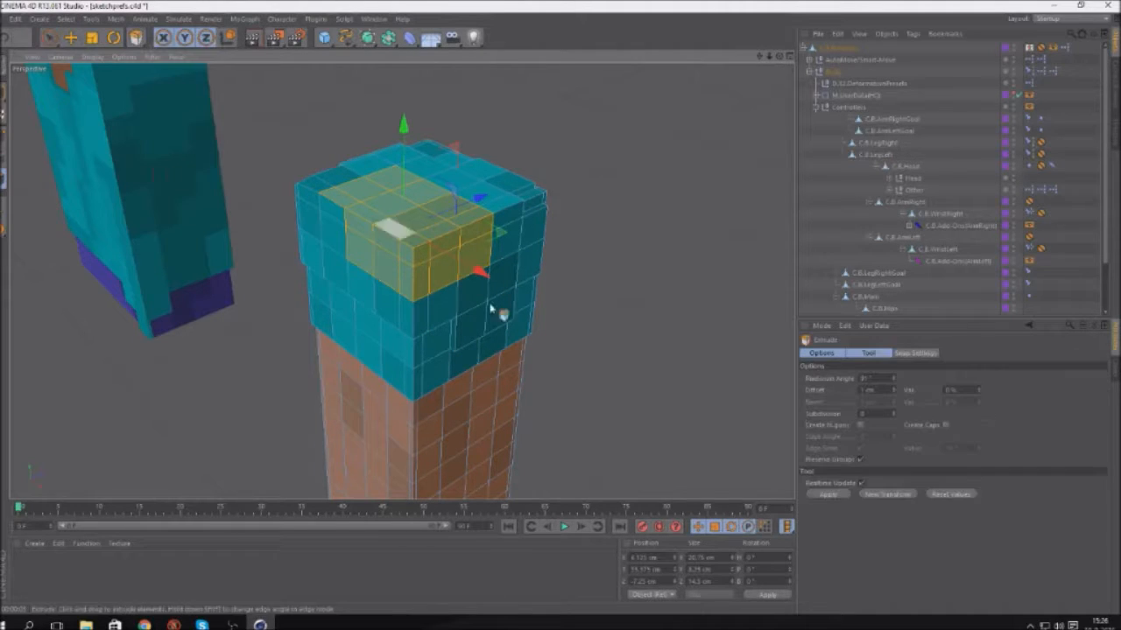
{"action": "key", "text": "Return"}
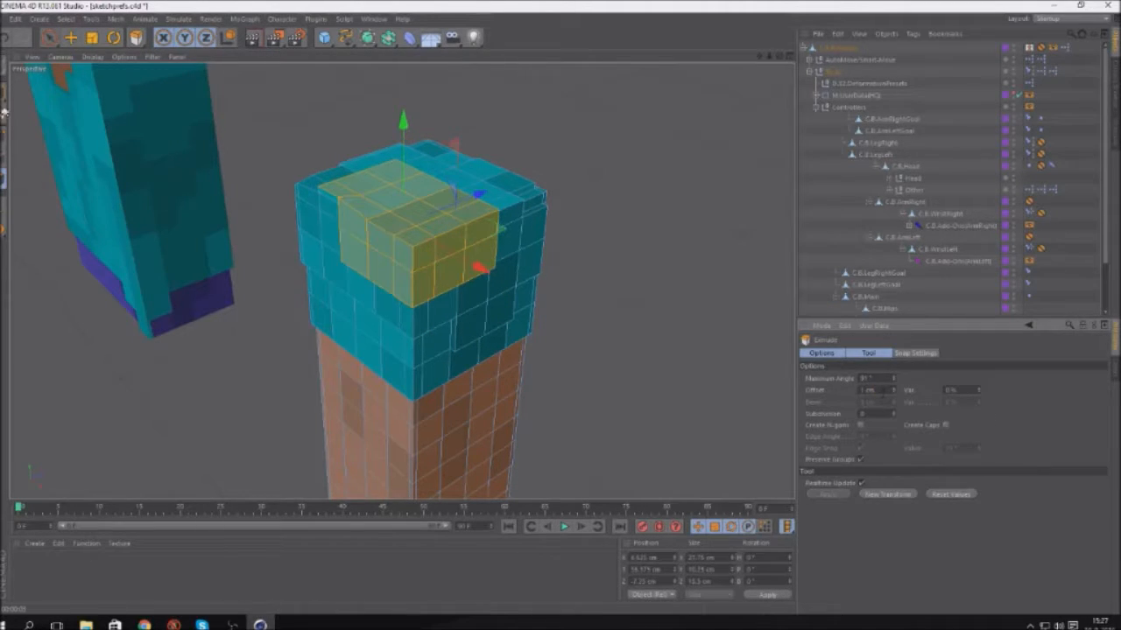
Select a smaller patch of polygons at the sleeve's upper corner and extrude it by 1 cm
{"action": "left_click", "coordinate": [49, 38]}
{"action": "mouse_move", "coordinate": [417, 238]}
{"action": "left_mouse_down"}
{"action": "mouse_move", "coordinate": [412, 246]}
{"action": "mouse_move", "coordinate": [391, 219]}
{"action": "left_mouse_up"}
{"action": "left_click_drag", "start_coordinate": [135, 37], "coordinate": [188, 91]}
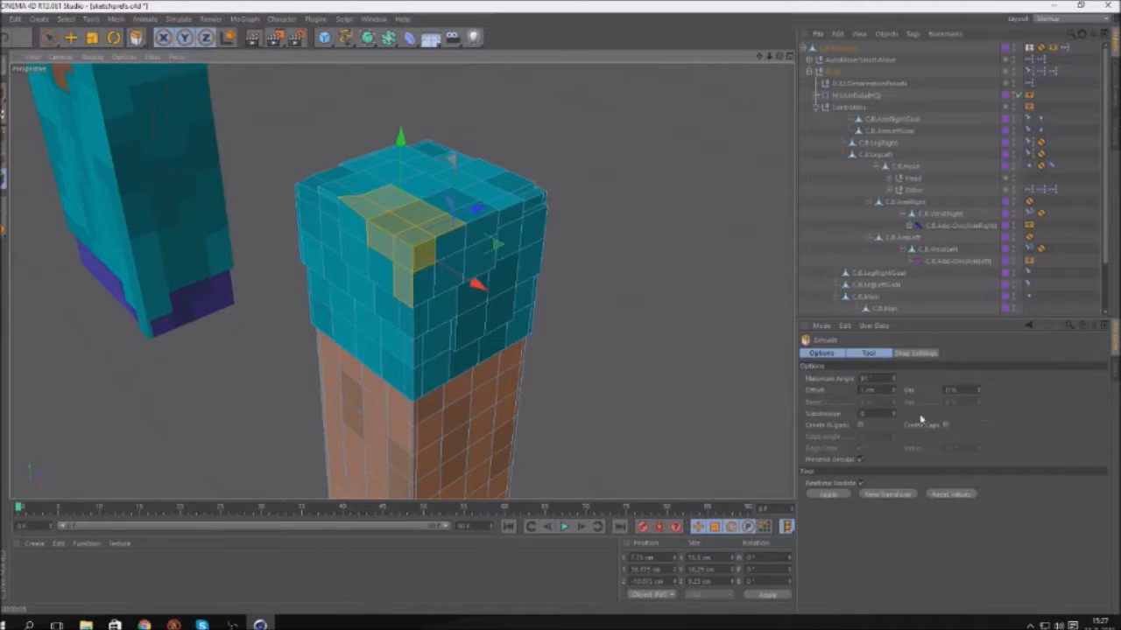
{"action": "left_click", "coordinate": [878, 391]}
{"action": "key", "text": "Return"}
Examine the layered sleeve extrusions from several sides in model mode and in a rendered preview
{"action": "left_click", "coordinate": [2, 91]}
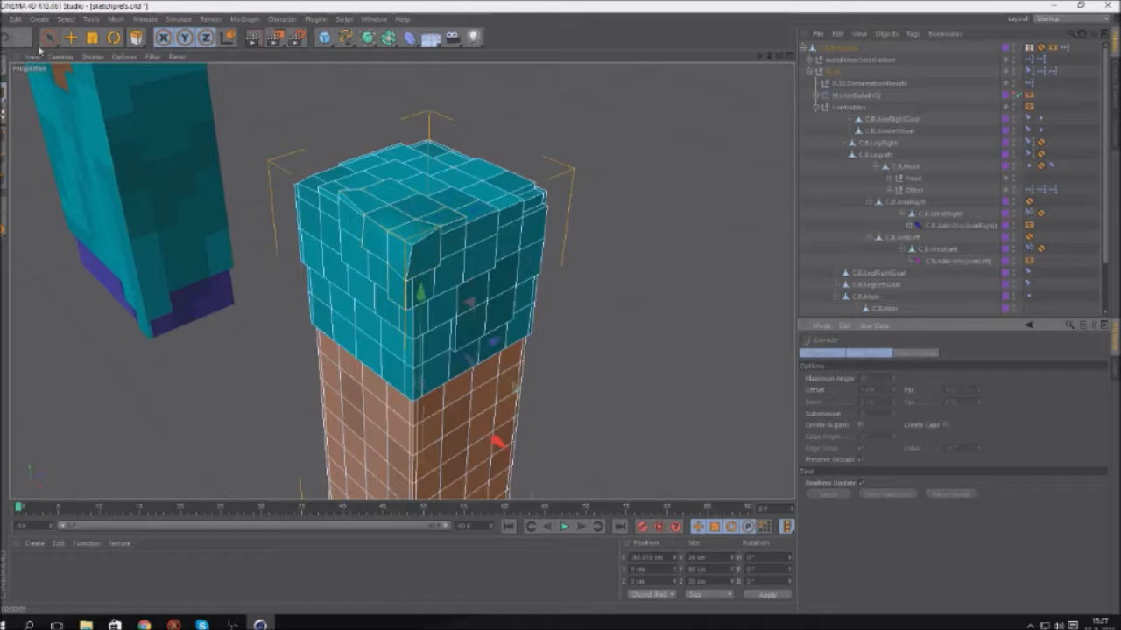
{"action": "left_click", "coordinate": [49, 39]}
{"action": "left_click_drag", "start_coordinate": [778, 57], "coordinate": [658, 94]}
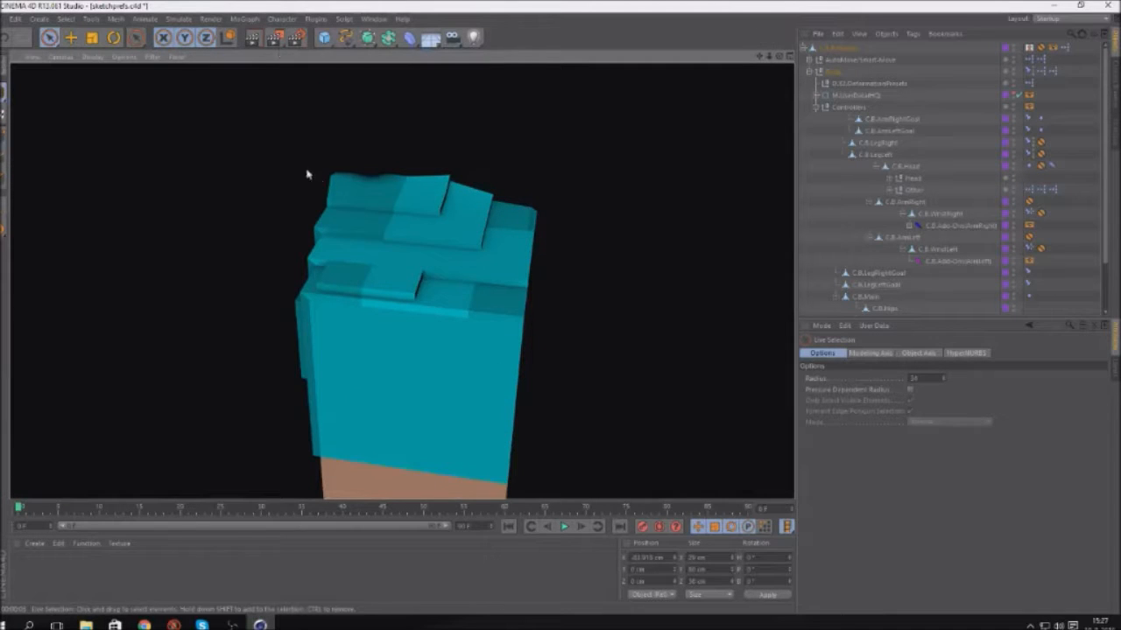
{"action": "scroll", "coordinate": [322, 182], "scroll_direction": "down", "scroll_amount": 4}
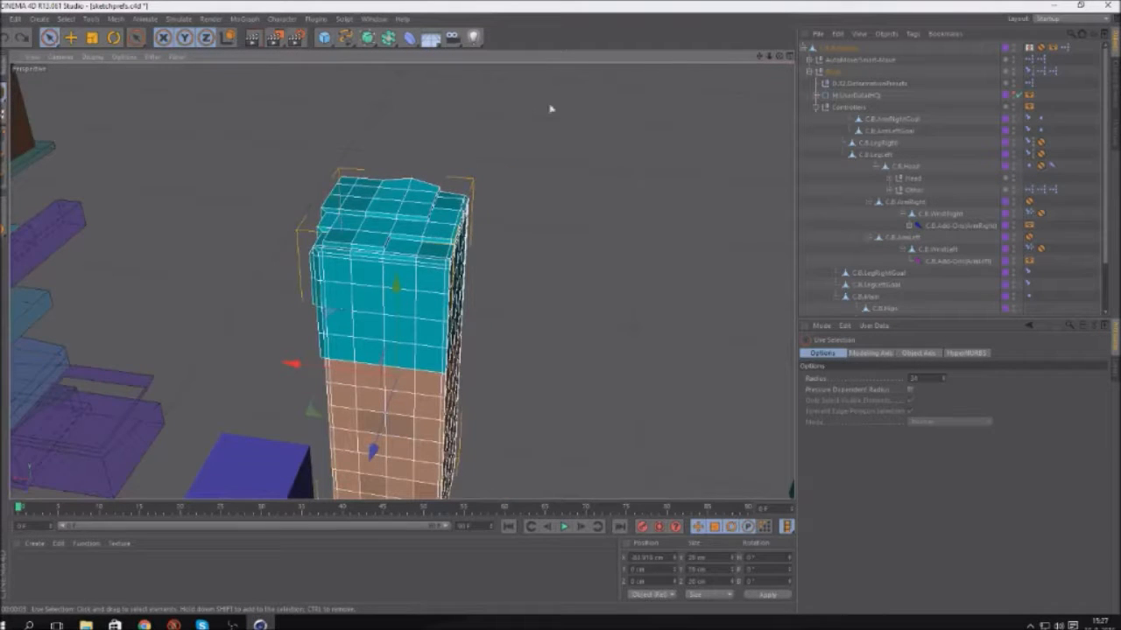
{"action": "left_click_drag", "start_coordinate": [779, 56], "coordinate": [534, 61]}
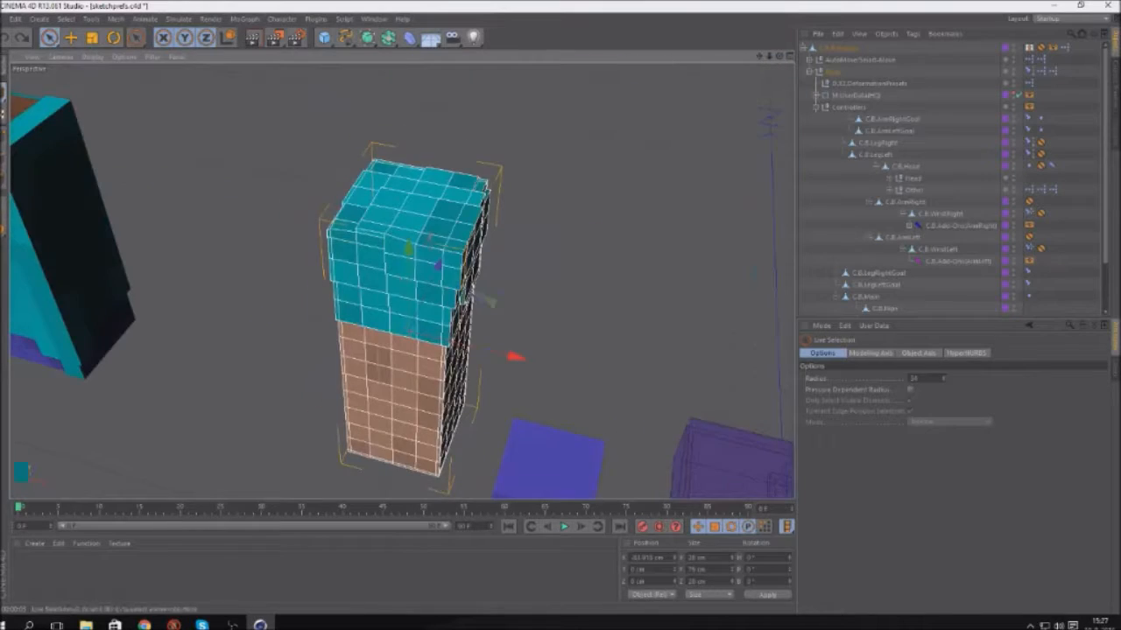
{"action": "scroll", "coordinate": [515, 188], "scroll_direction": "up", "scroll_amount": 4}
{"action": "left_click_drag", "start_coordinate": [779, 56], "coordinate": [757, 27]}
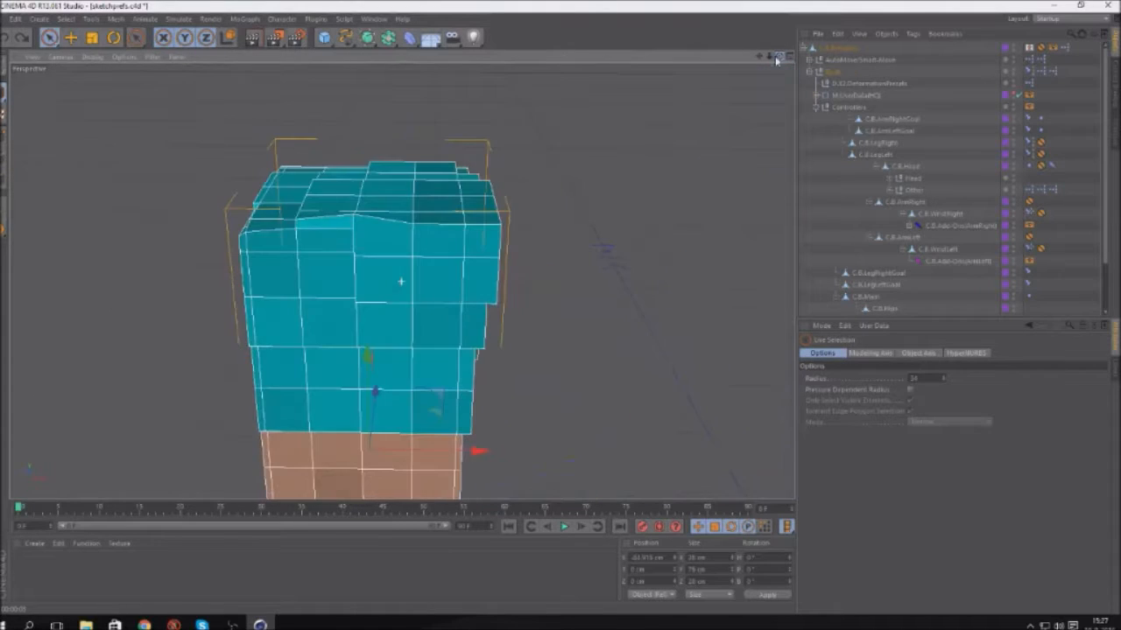
{"action": "scroll", "coordinate": [333, 189], "scroll_direction": "down", "scroll_amount": 7}
{"action": "scroll", "coordinate": [257, 249], "scroll_direction": "up", "scroll_amount": 5}
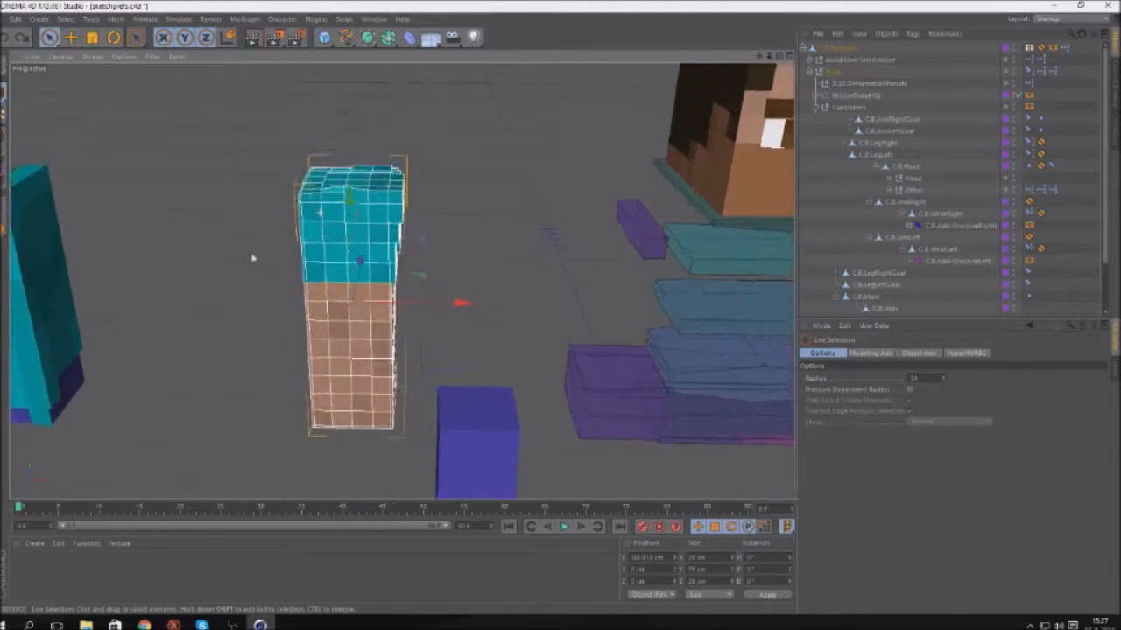
Return the arm to polygon editing and undo the layered sleeve extrusions
{"action": "left_click", "coordinate": [4, 179]}
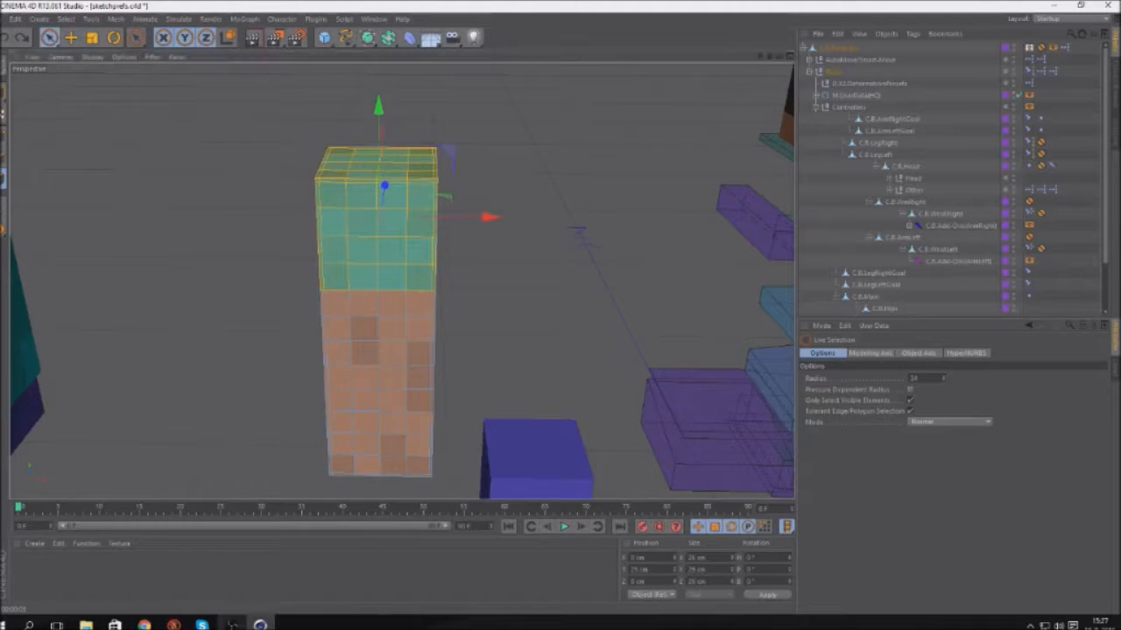
{"action": "scroll", "coordinate": [414, 366], "scroll_direction": "down", "scroll_amount": 3}
{"action": "scroll", "coordinate": [420, 438], "scroll_direction": "up", "scroll_amount": 4}
Select the skin-coloured polygons below the teal sleeve on all sides of the arm
{"action": "left_click", "coordinate": [393, 447]}
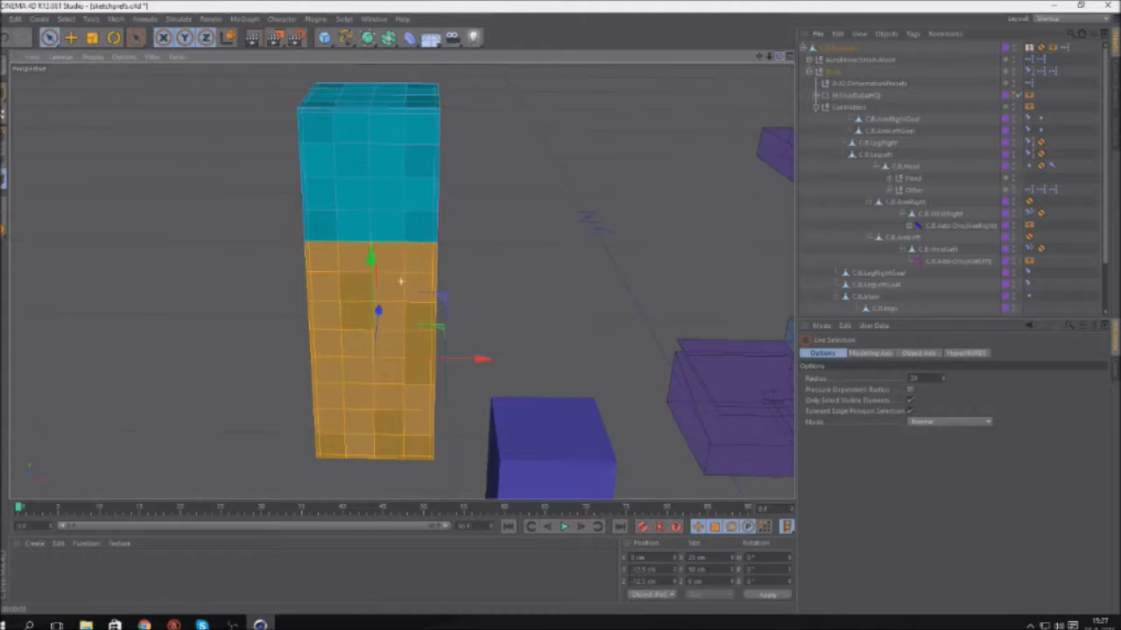
{"action": "left_click_drag", "start_coordinate": [779, 56], "coordinate": [740, 133]}
{"action": "mouse_move", "coordinate": [530, 267]}
{"action": "left_mouse_down"}
{"action": "mouse_move", "coordinate": [458, 283]}
{"action": "mouse_move", "coordinate": [464, 346]}
{"action": "mouse_move", "coordinate": [495, 429]}
{"action": "left_mouse_up"}
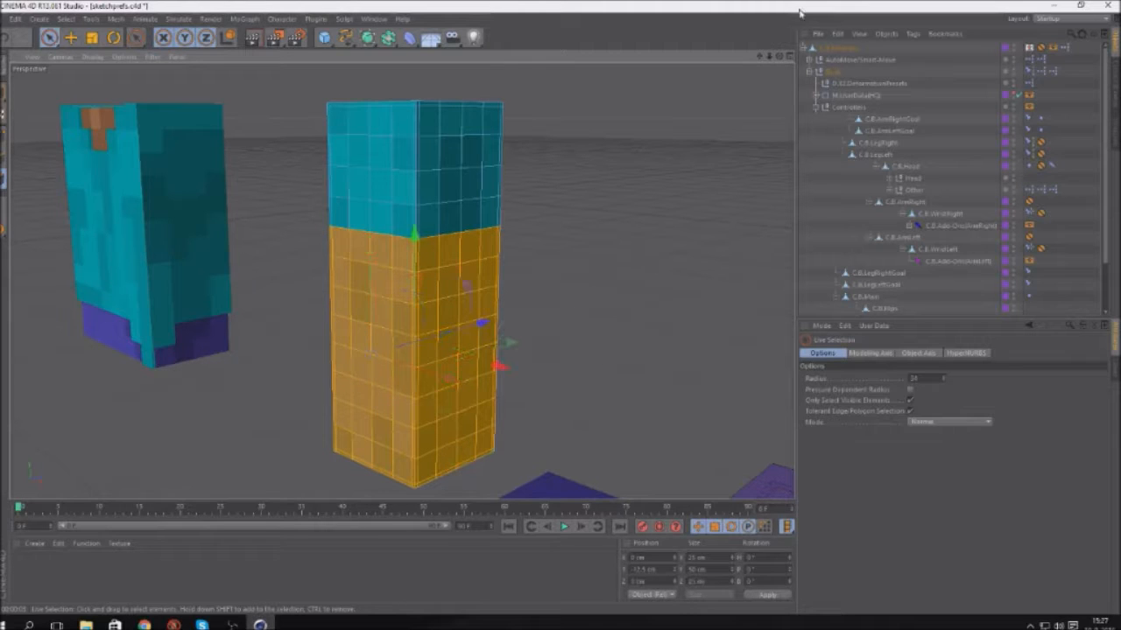
{"action": "left_click_drag", "start_coordinate": [780, 60], "coordinate": [573, 272]}
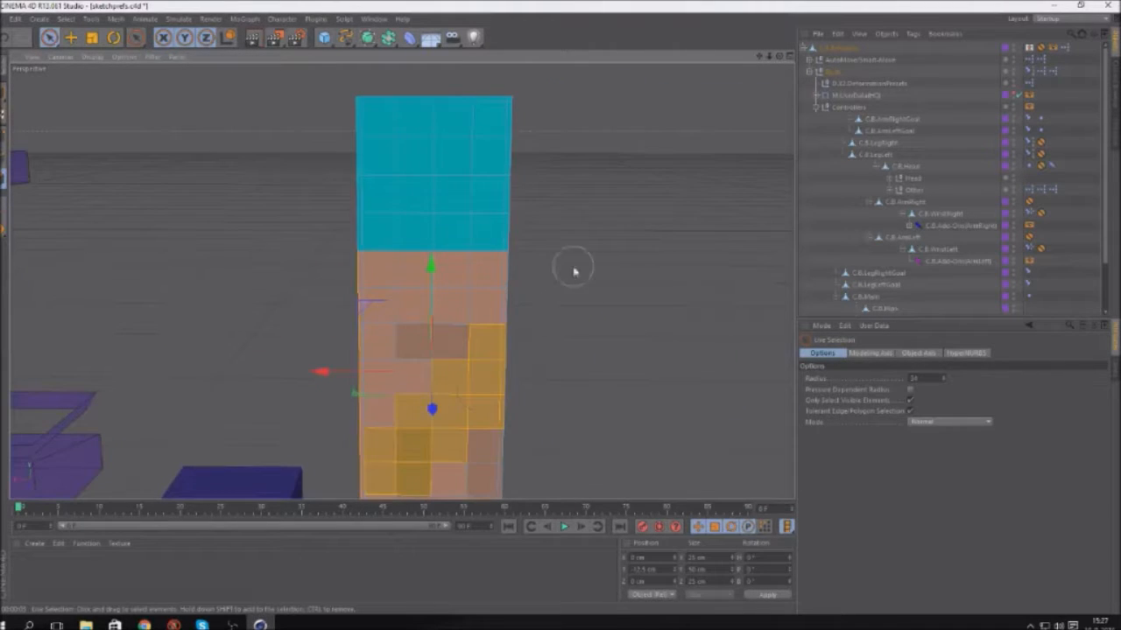
{"action": "left_click_drag", "start_coordinate": [779, 57], "coordinate": [532, 118]}
{"action": "scroll", "coordinate": [532, 119], "scroll_direction": "down", "scroll_amount": 5}
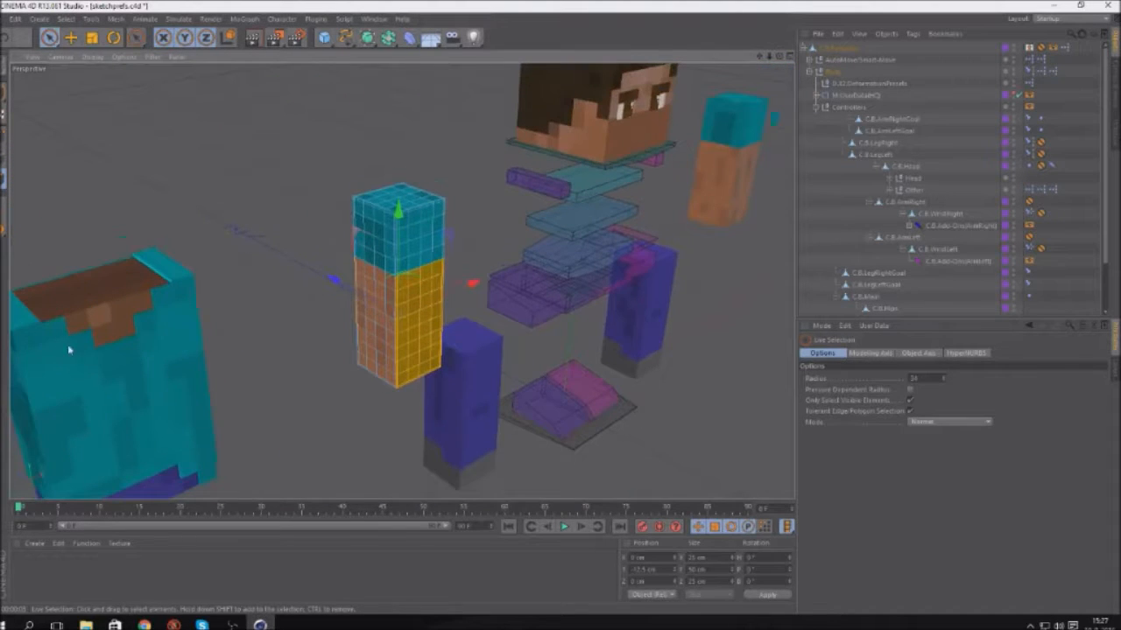
{"action": "scroll", "coordinate": [132, 350], "scroll_direction": "down", "scroll_amount": 2}
{"action": "scroll", "coordinate": [443, 317], "scroll_direction": "up", "scroll_amount": 7}
{"action": "left_click_drag", "start_coordinate": [312, 435], "coordinate": [271, 416], "text": "shift"}
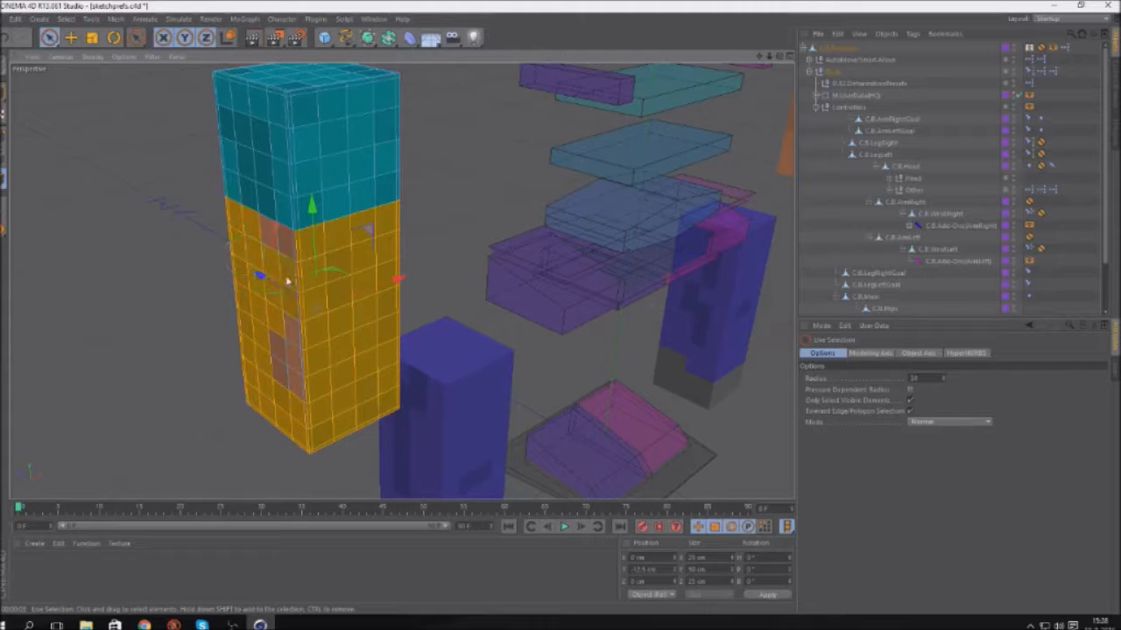
Try to extrude the arm's skin-coloured polygons inward freehand by about 1.1 cm
{"action": "left_click_drag", "start_coordinate": [137, 38], "coordinate": [178, 76]}
{"action": "left_click_drag", "start_coordinate": [431, 254], "coordinate": [406, 256]}
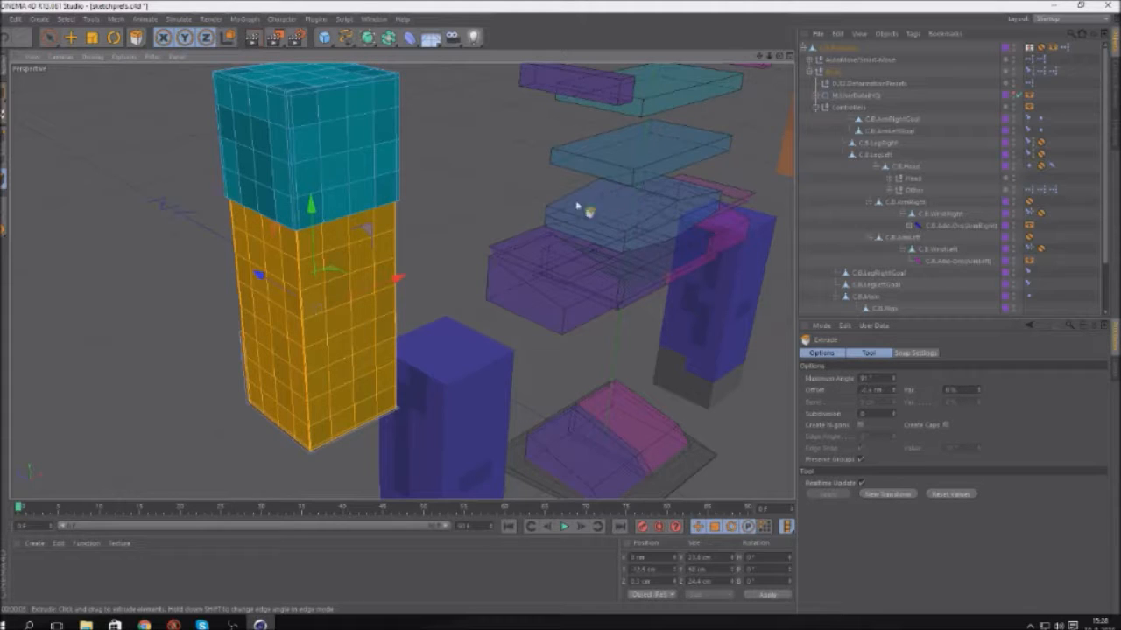
{"action": "left_click_drag", "start_coordinate": [546, 213], "coordinate": [582, 213]}
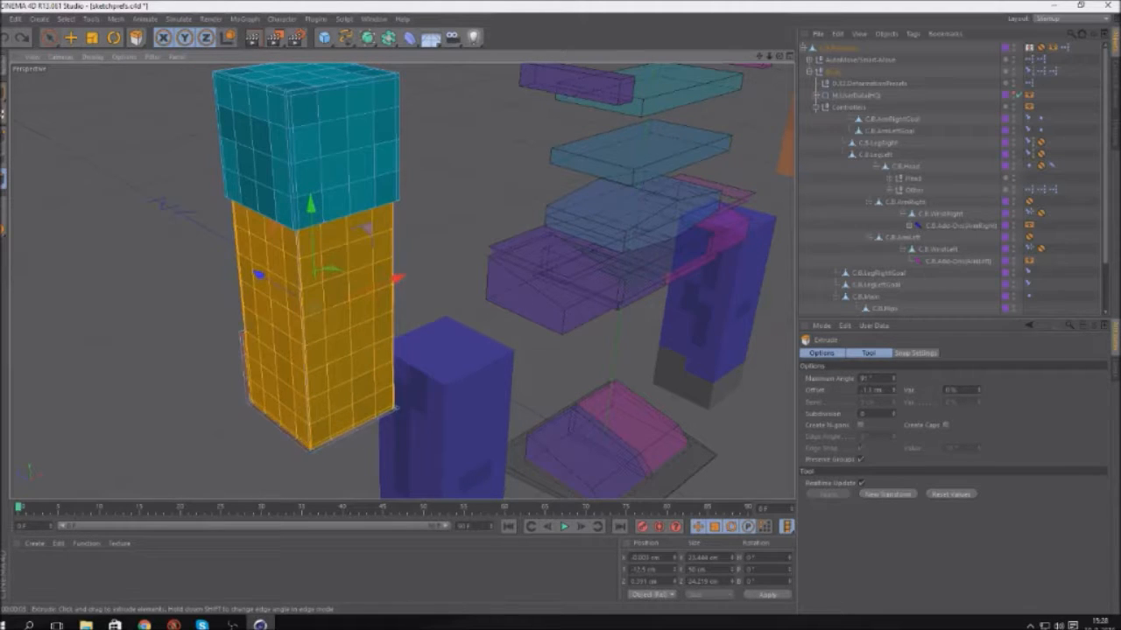
{"action": "key", "text": "ctrl+z"}
Extrude the arm's selected skin-coloured polygons inward with an offset of -0.75 cm
{"action": "right_click_drag", "start_coordinate": [458, 265], "coordinate": [372, 316], "text": "alt"}
{"action": "middle_click_drag", "start_coordinate": [372, 316], "coordinate": [504, 299], "text": "alt"}
{"action": "left_click_drag", "start_coordinate": [503, 298], "coordinate": [338, 354], "text": "alt"}
{"action": "left_click_drag", "start_coordinate": [652, 289], "coordinate": [623, 291]}
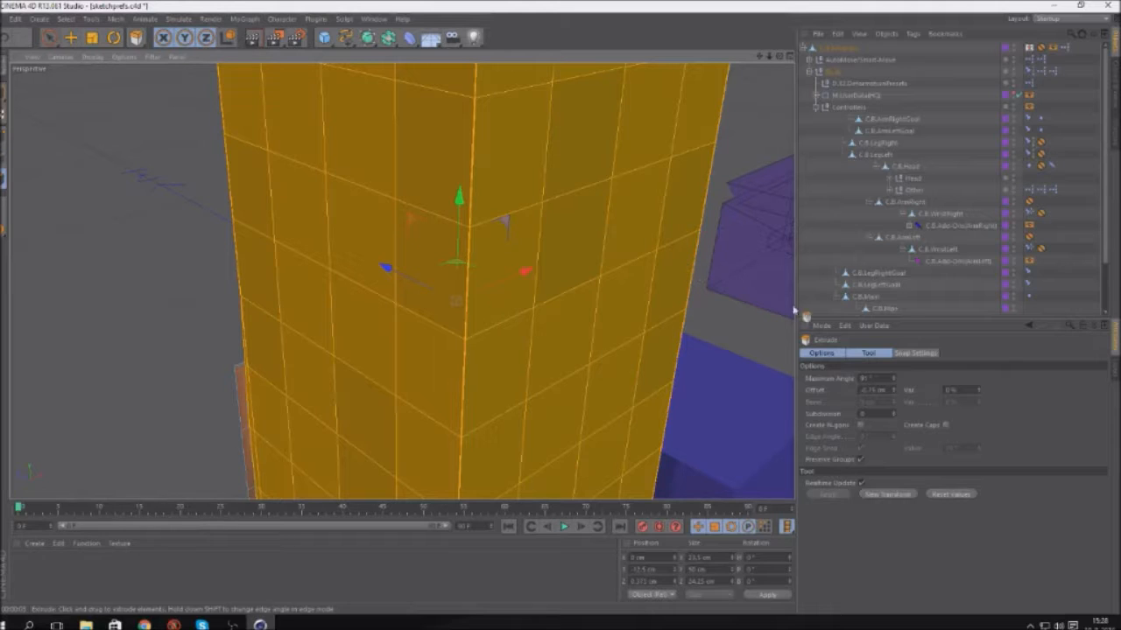
{"action": "left_click", "coordinate": [875, 389]}
{"action": "scroll", "coordinate": [497, 243], "scroll_direction": "down", "scroll_amount": 6}
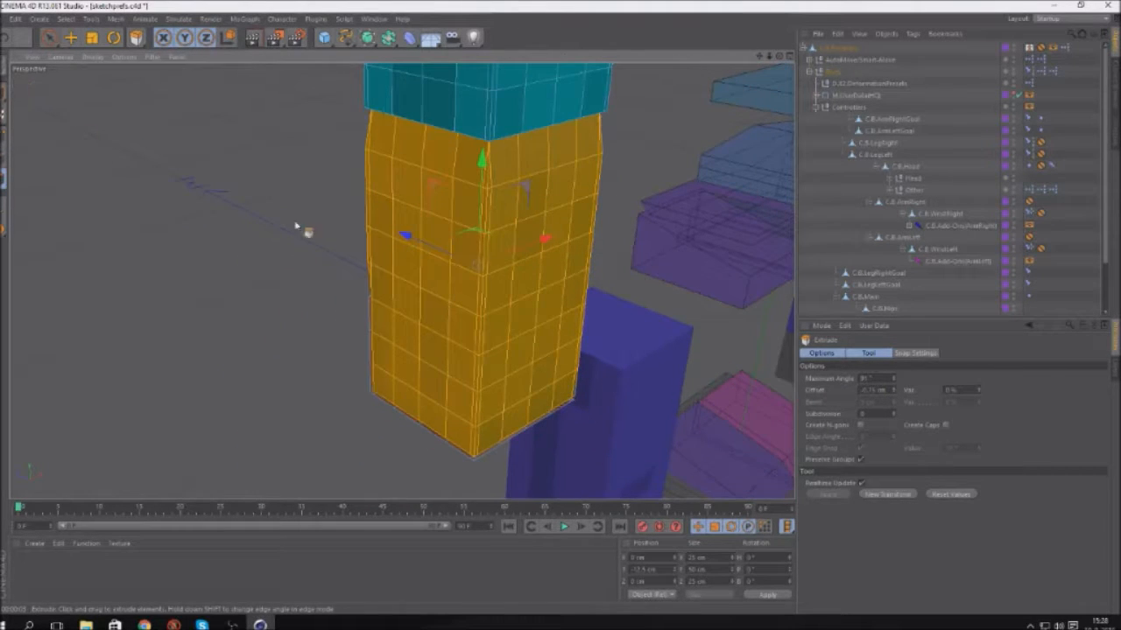
{"action": "key", "text": "ctrl+z"}
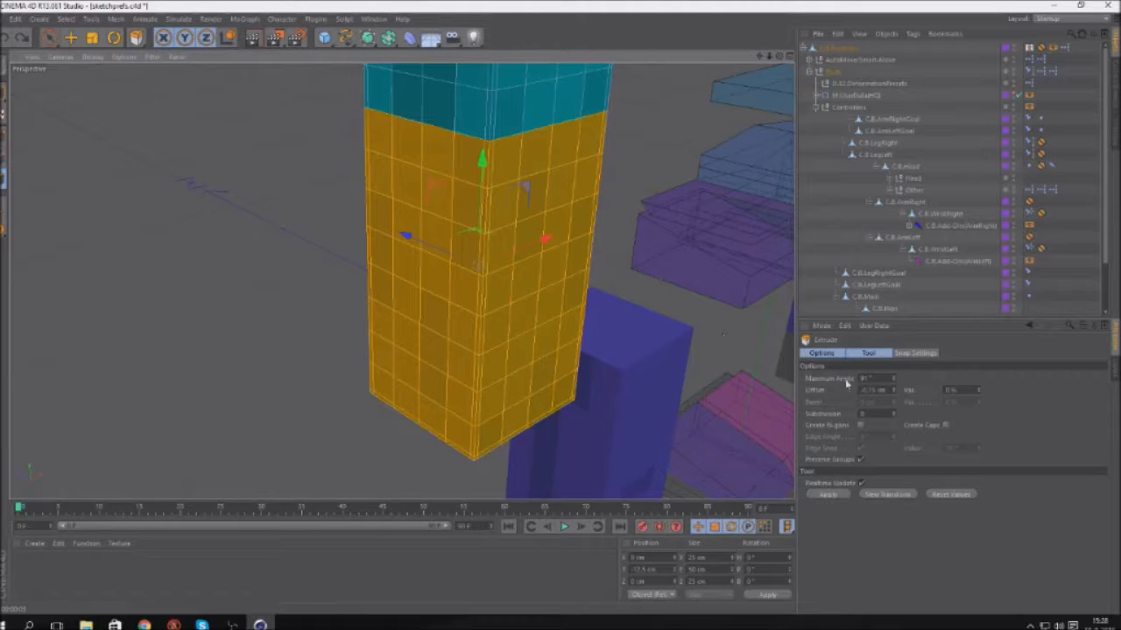
{"action": "left_click", "coordinate": [889, 390]}
{"action": "key", "text": "Return"}
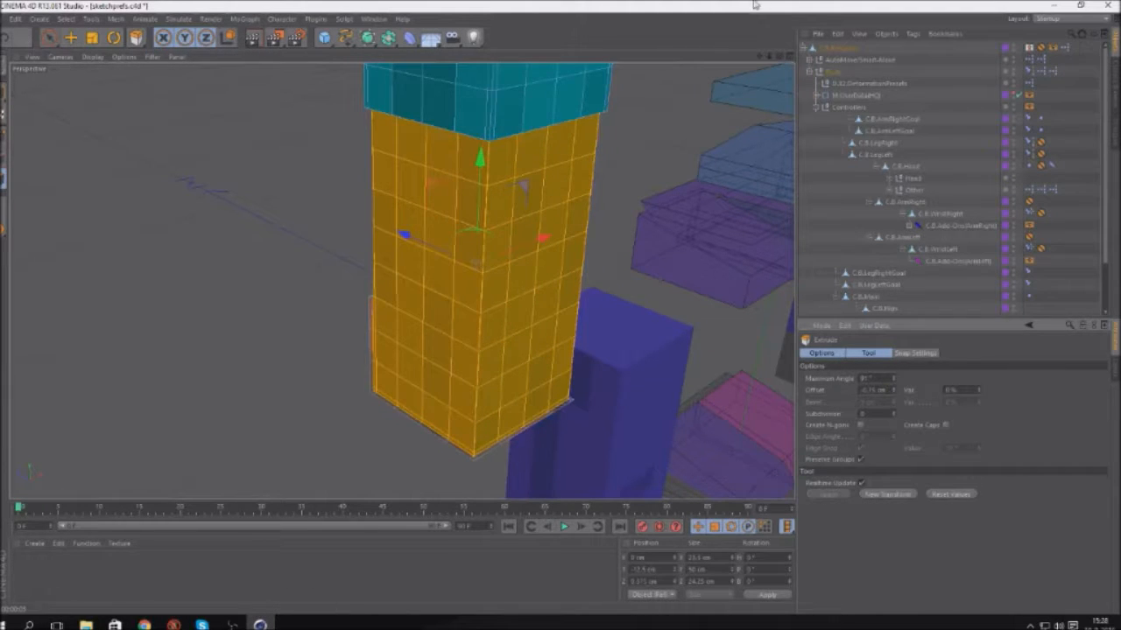
Examine the ledge between the teal sleeve and the recessed skin polygons around the arm
{"action": "left_click_drag", "start_coordinate": [779, 56], "coordinate": [779, 8]}
{"action": "scroll", "coordinate": [701, 72], "scroll_direction": "down", "scroll_amount": 4}
{"action": "scroll", "coordinate": [683, 95], "scroll_direction": "up", "scroll_amount": 5}
{"action": "scroll", "coordinate": [697, 139], "scroll_direction": "up", "scroll_amount": 4}
{"action": "left_click_drag", "start_coordinate": [779, 56], "coordinate": [831, 87]}
{"action": "scroll", "coordinate": [566, 168], "scroll_direction": "down", "scroll_amount": 4}
{"action": "scroll", "coordinate": [565, 168], "scroll_direction": "up", "scroll_amount": 2}
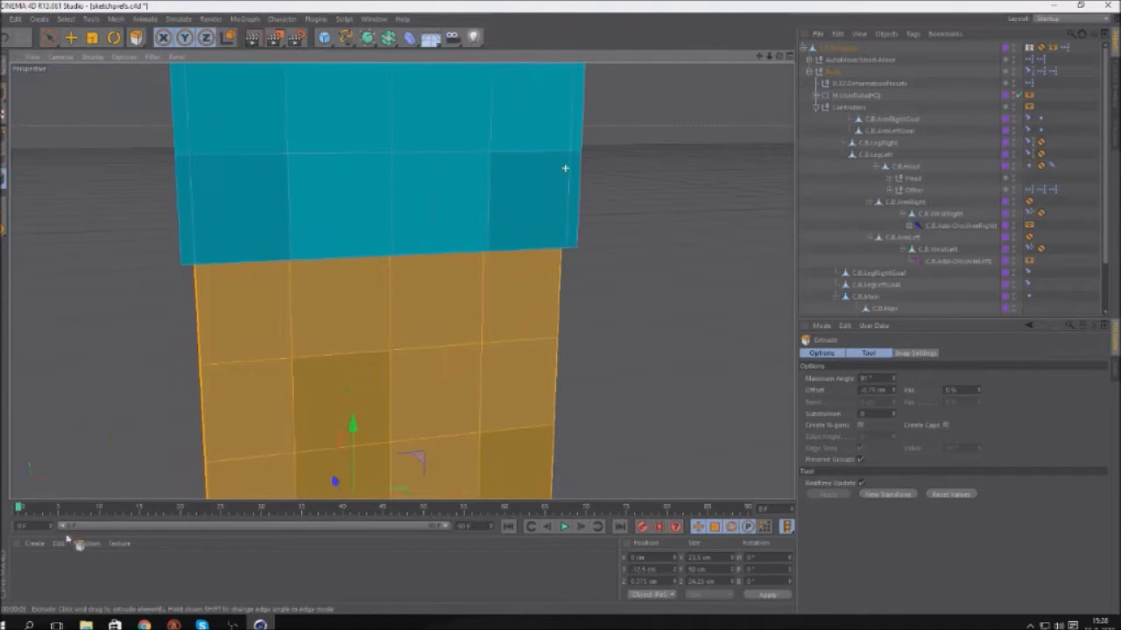
Create a new material and set its colour to the teal sampled from the arm's sleeve
{"action": "left_click", "coordinate": [35, 544]}
{"action": "left_click", "coordinate": [53, 439]}
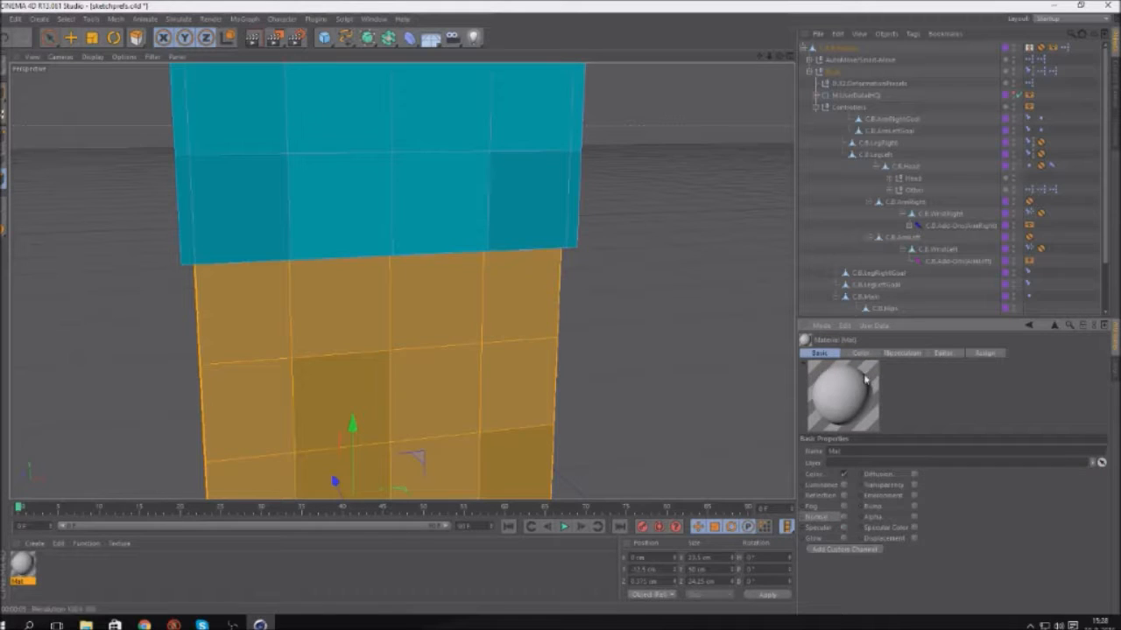
{"action": "left_click", "coordinate": [862, 353]}
{"action": "left_click", "coordinate": [861, 479]}
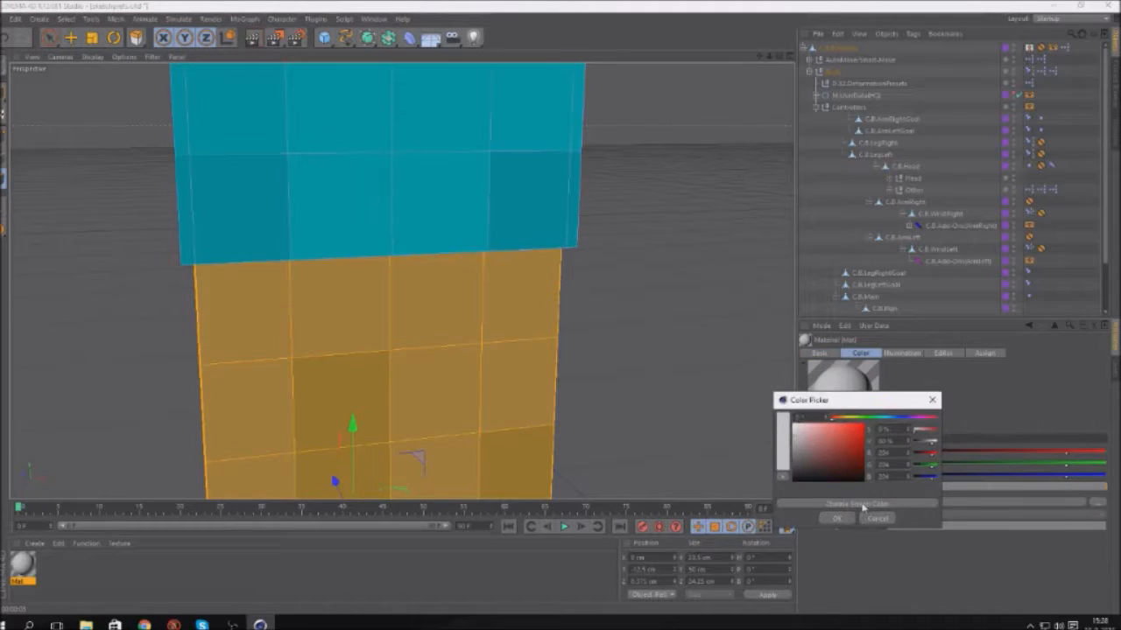
{"action": "left_click", "coordinate": [862, 507]}
{"action": "left_click", "coordinate": [368, 219]}
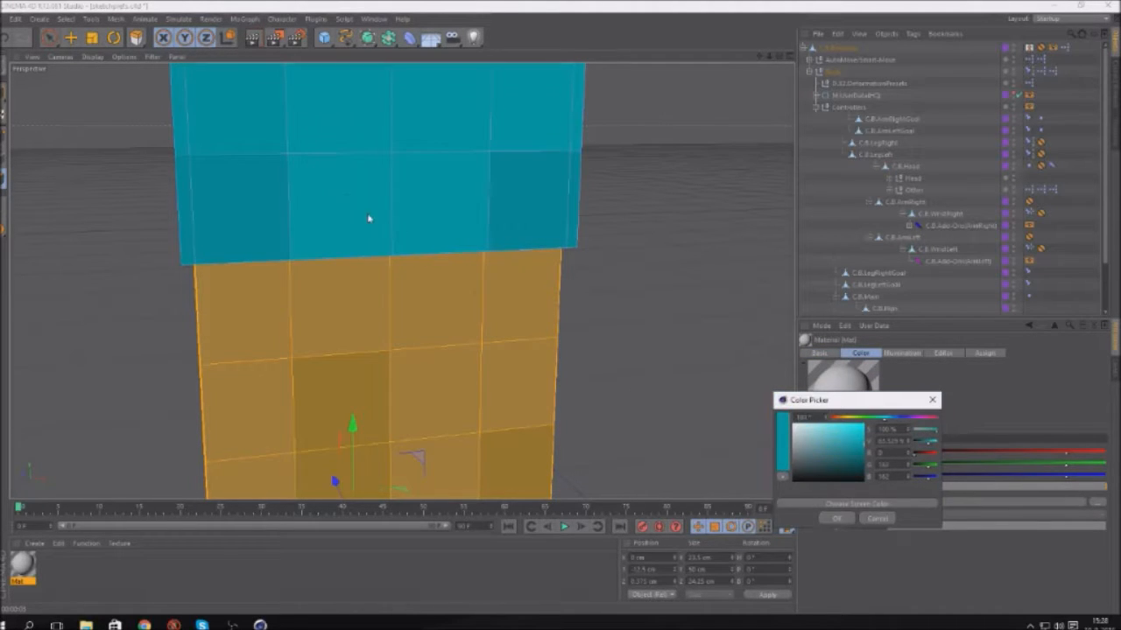
{"action": "left_click", "coordinate": [838, 517]}
{"action": "left_click_drag", "start_coordinate": [420, 254], "coordinate": [364, 120], "text": "alt"}
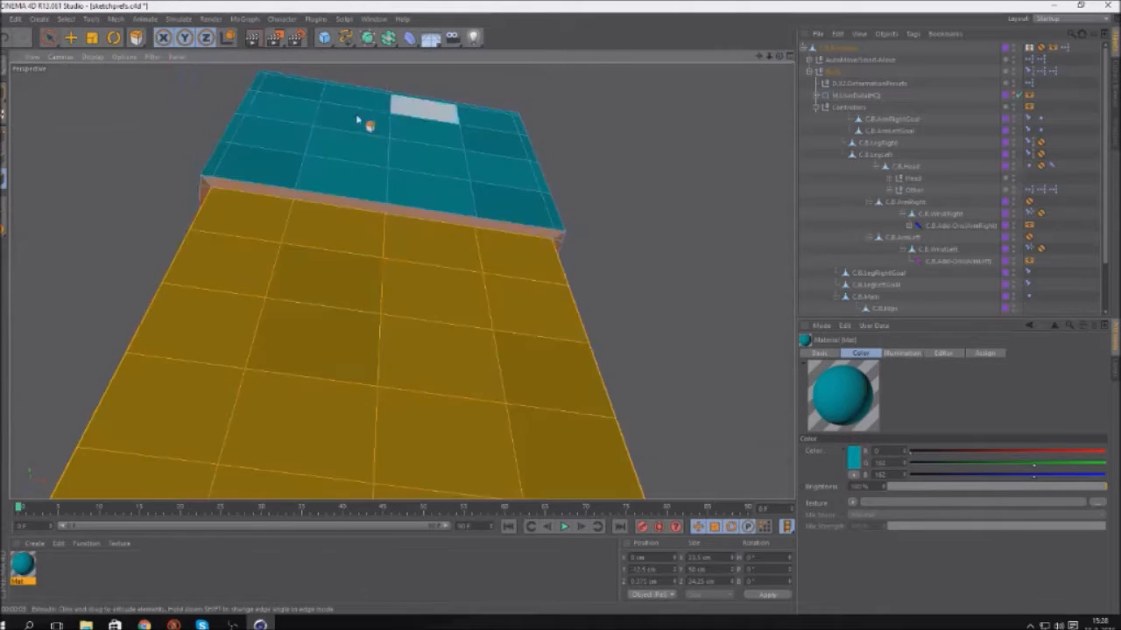
Select the ledge polygons along the lower edge of the arm's teal sleeve and apply the teal material to them
{"action": "right_click_drag", "start_coordinate": [418, 110], "coordinate": [490, 110], "text": "alt"}
{"action": "left_click", "coordinate": [50, 39]}
{"action": "scroll", "coordinate": [320, 332], "scroll_direction": "up", "scroll_amount": 3}
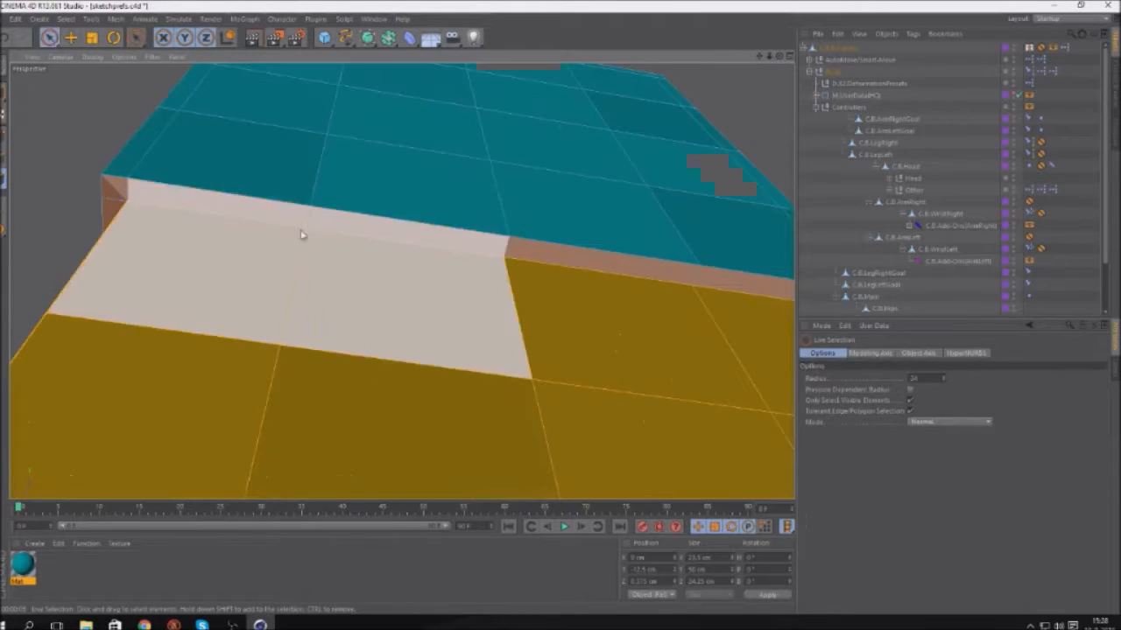
{"action": "left_click", "coordinate": [299, 220]}
{"action": "left_click", "coordinate": [304, 222]}
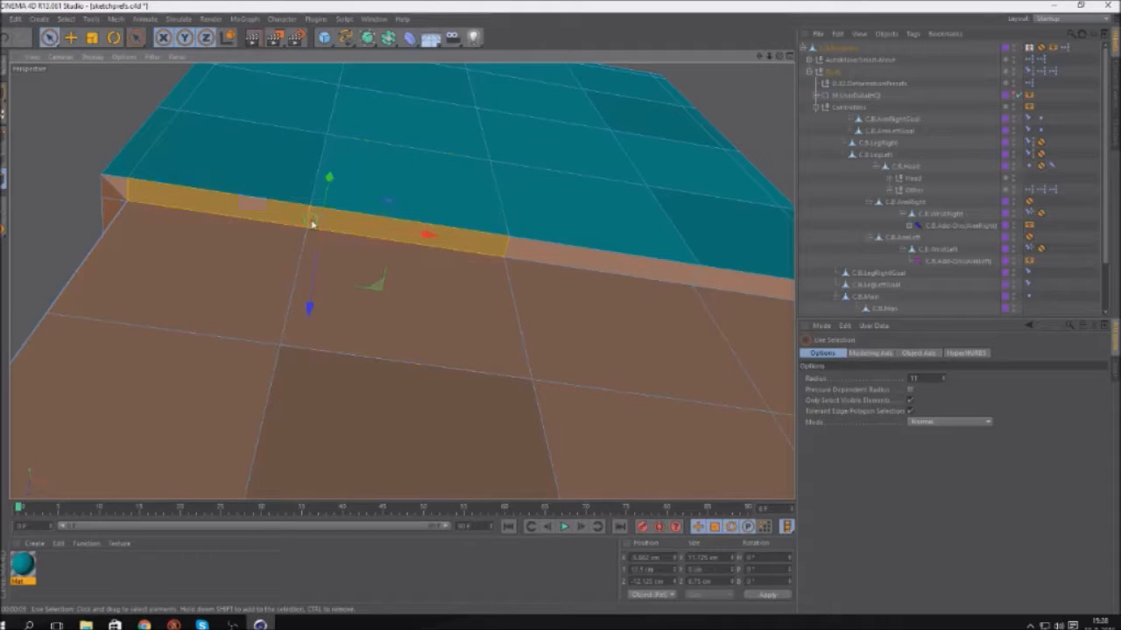
{"action": "left_click", "coordinate": [702, 280], "text": "shift"}
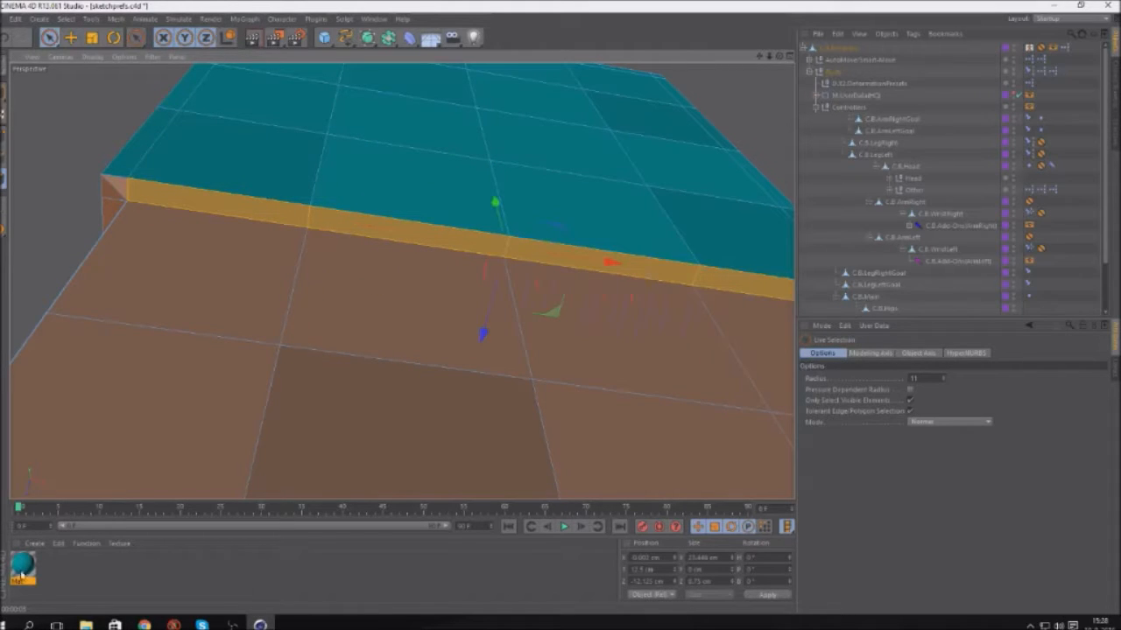
{"action": "left_click_drag", "start_coordinate": [355, 226], "coordinate": [354, 226]}
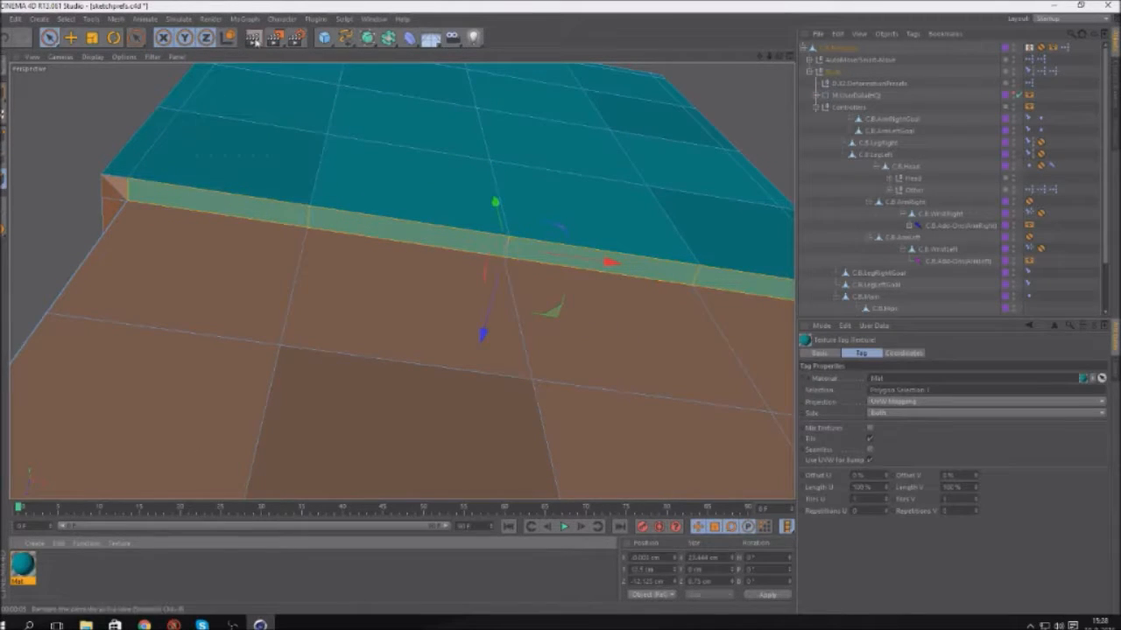
Undo the sleeve edge's colouring, the teal material and the inward extrusion of the arm's skin
{"action": "left_click_drag", "start_coordinate": [347, 371], "coordinate": [553, 173], "text": "alt"}
{"action": "scroll", "coordinate": [550, 175], "scroll_direction": "down", "scroll_amount": 4}
{"action": "key", "text": "ctrl+z"}
{"action": "key", "text": "ctrl+z"}
{"action": "key", "text": "ctrl+z"}
{"action": "key", "text": "ctrl+z"}
{"action": "key", "text": "ctrl+z"}
{"action": "key", "text": "ctrl+z"}
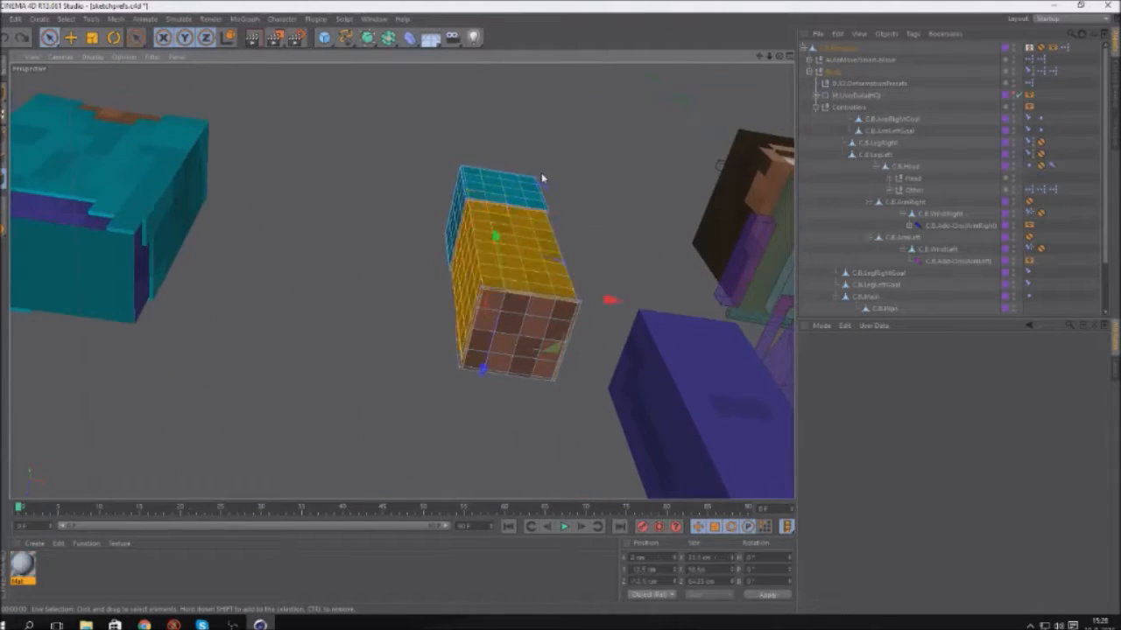
{"action": "scroll", "coordinate": [184, 252], "scroll_direction": "down", "scroll_amount": 4}
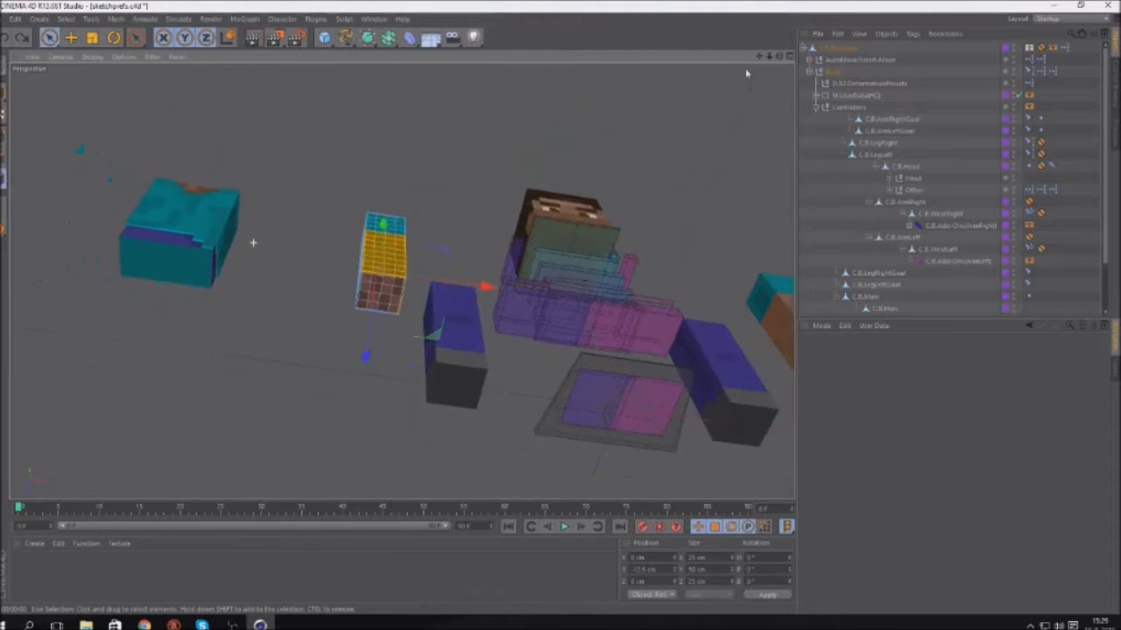
Select the character's head mesh and switch to editing its polygons
{"action": "left_click_drag", "start_coordinate": [783, 59], "coordinate": [780, 61]}
{"action": "scroll", "coordinate": [639, 145], "scroll_direction": "down", "scroll_amount": 2}
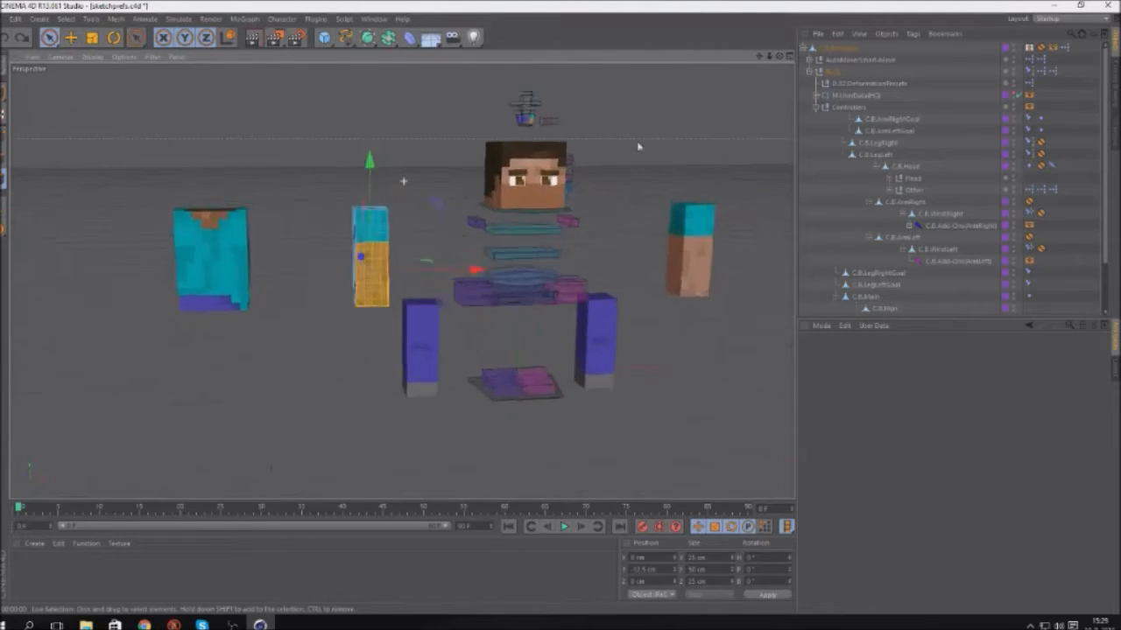
{"action": "scroll", "coordinate": [626, 140], "scroll_direction": "up", "scroll_amount": 4}
{"action": "scroll", "coordinate": [541, 161], "scroll_direction": "up", "scroll_amount": 2}
{"action": "scroll", "coordinate": [420, 155], "scroll_direction": "up", "scroll_amount": 3}
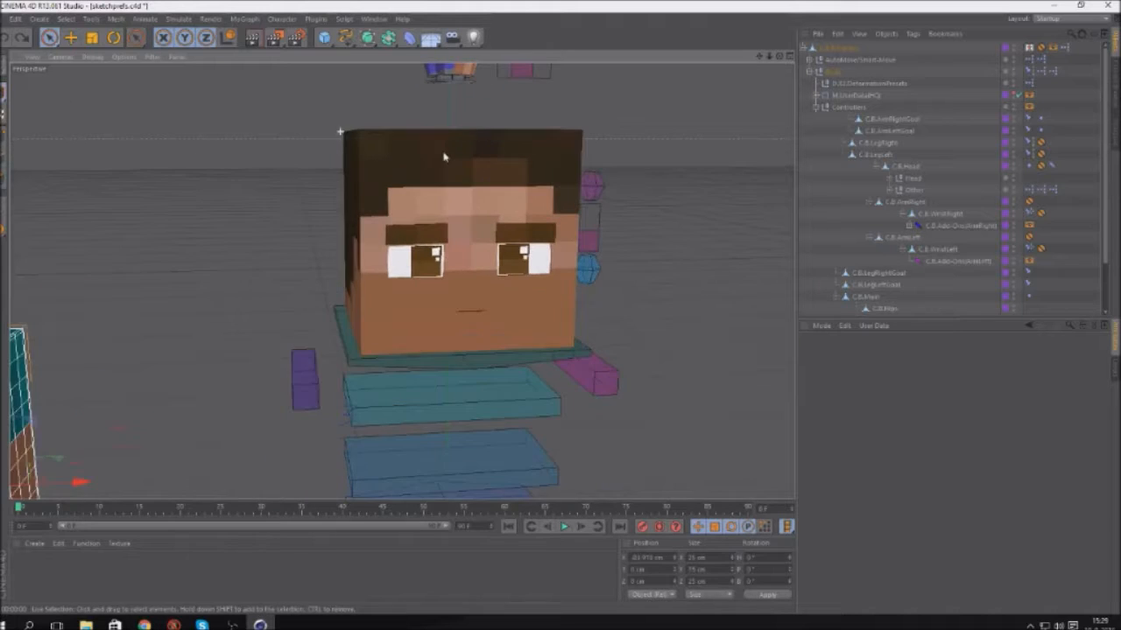
{"action": "left_click", "coordinate": [443, 155]}
{"action": "scroll", "coordinate": [443, 155], "scroll_direction": "up", "scroll_amount": 4}
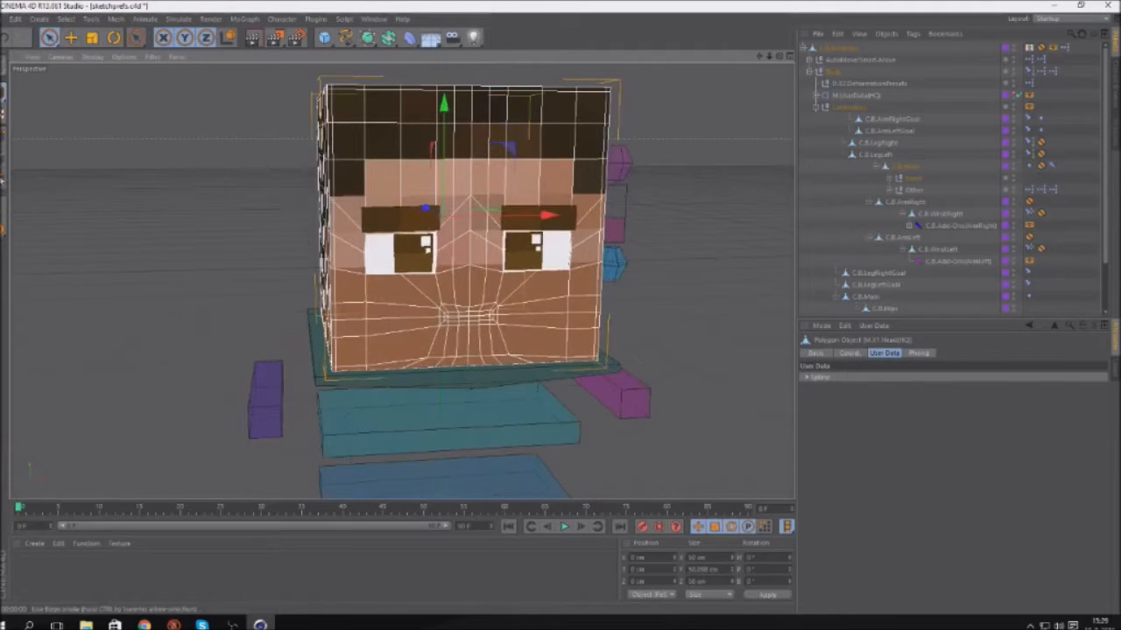
{"action": "scroll", "coordinate": [309, 290], "scroll_direction": "up", "scroll_amount": 3}
Extrude the row of nose polygons between the eyes and mouth outward by about 0.98 cm
{"action": "left_click_drag", "start_coordinate": [400, 320], "coordinate": [408, 298]}
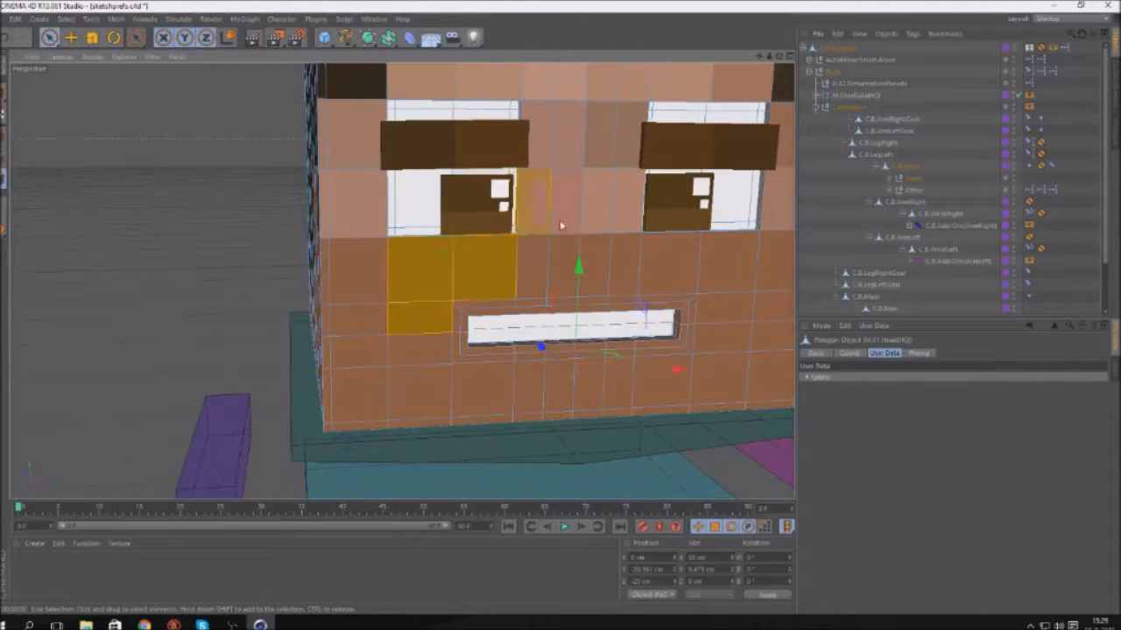
{"action": "left_click", "coordinate": [614, 257]}
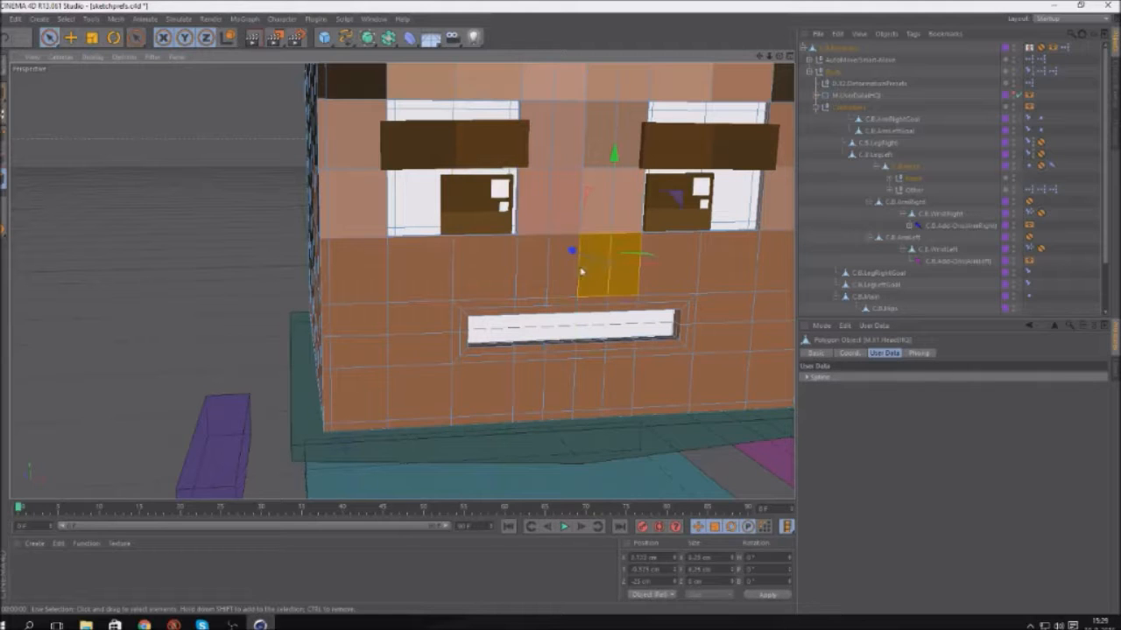
{"action": "key", "text": "m"}
{"action": "key", "text": "t"}
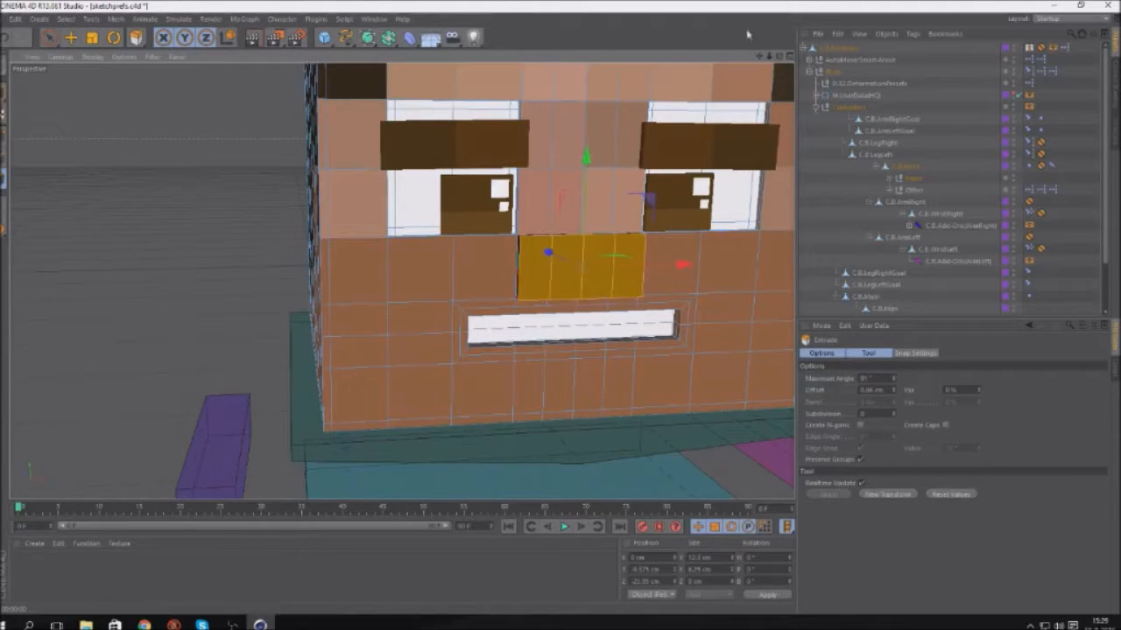
{"action": "left_click_drag", "start_coordinate": [778, 57], "coordinate": [482, 120]}
{"action": "scroll", "coordinate": [307, 255], "scroll_direction": "down", "scroll_amount": 5}
{"action": "scroll", "coordinate": [473, 131], "scroll_direction": "down", "scroll_amount": 5}
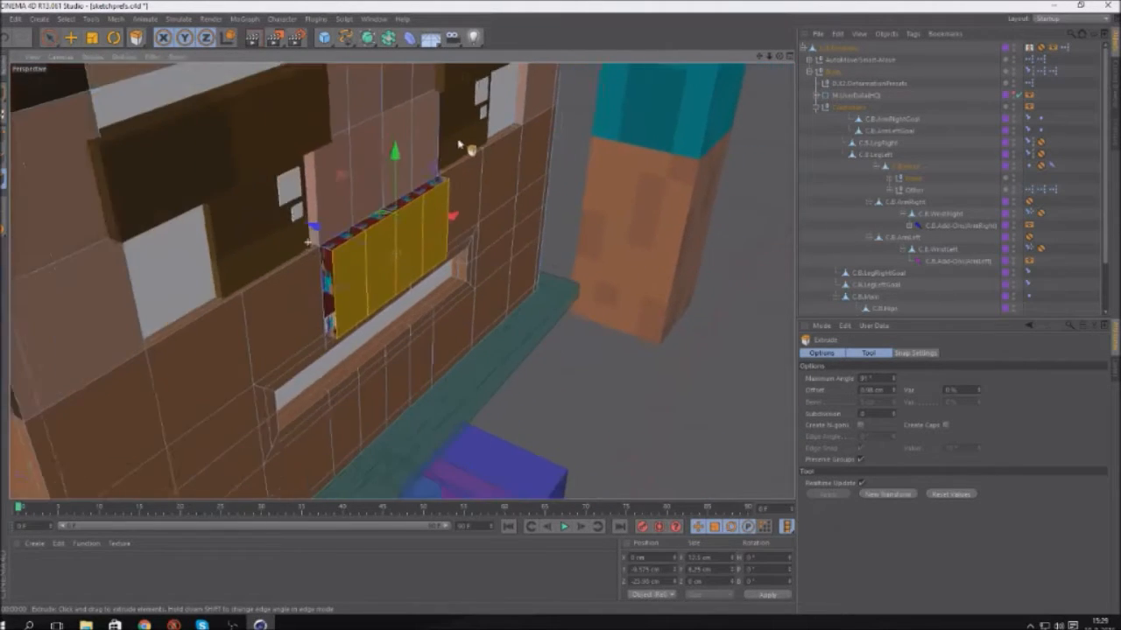
{"action": "left_click_drag", "start_coordinate": [779, 57], "coordinate": [761, 78]}
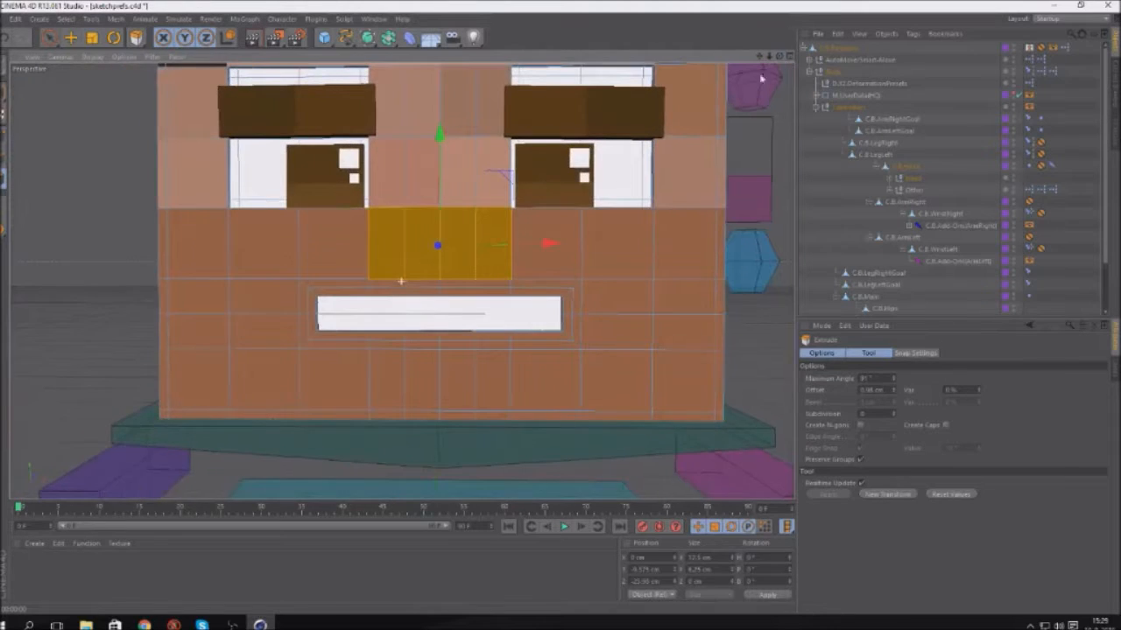
Create a new material without specular and set its colour to the brown sampled from the face's skin
{"action": "left_click", "coordinate": [35, 543]}
{"action": "left_click", "coordinate": [58, 442]}
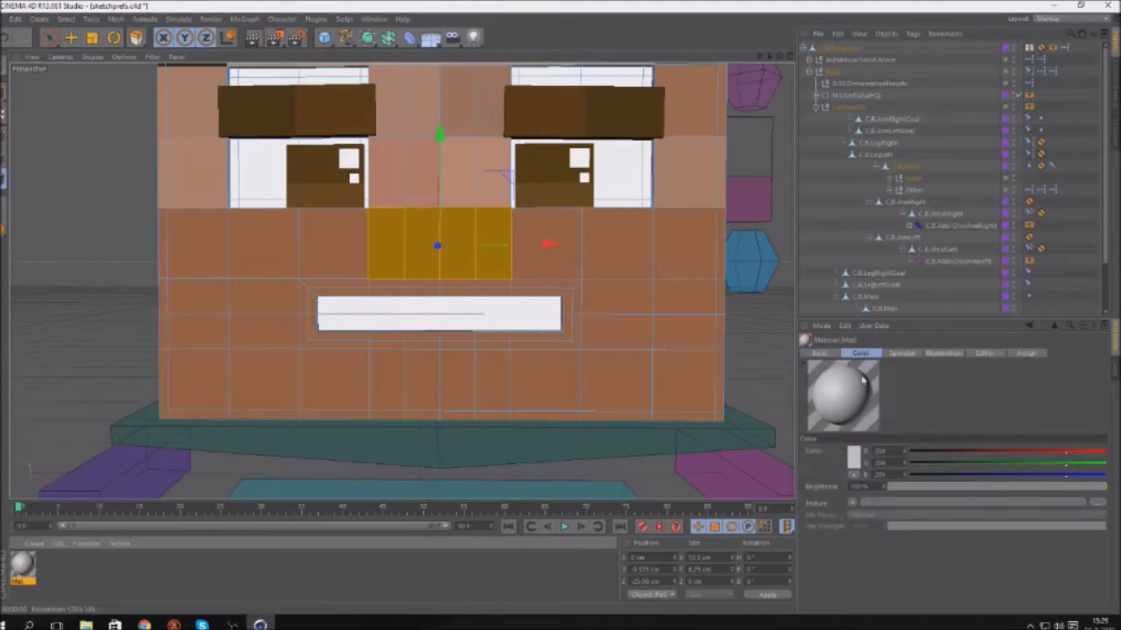
{"action": "left_click", "coordinate": [859, 353]}
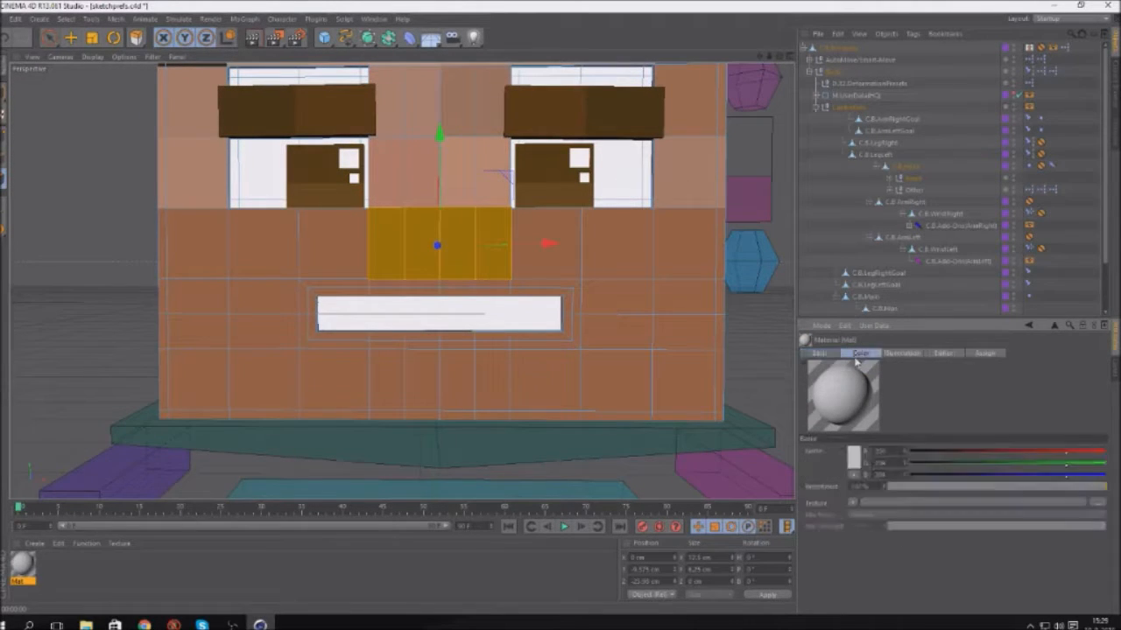
{"action": "left_click", "coordinate": [850, 457]}
{"action": "left_click", "coordinate": [851, 492]}
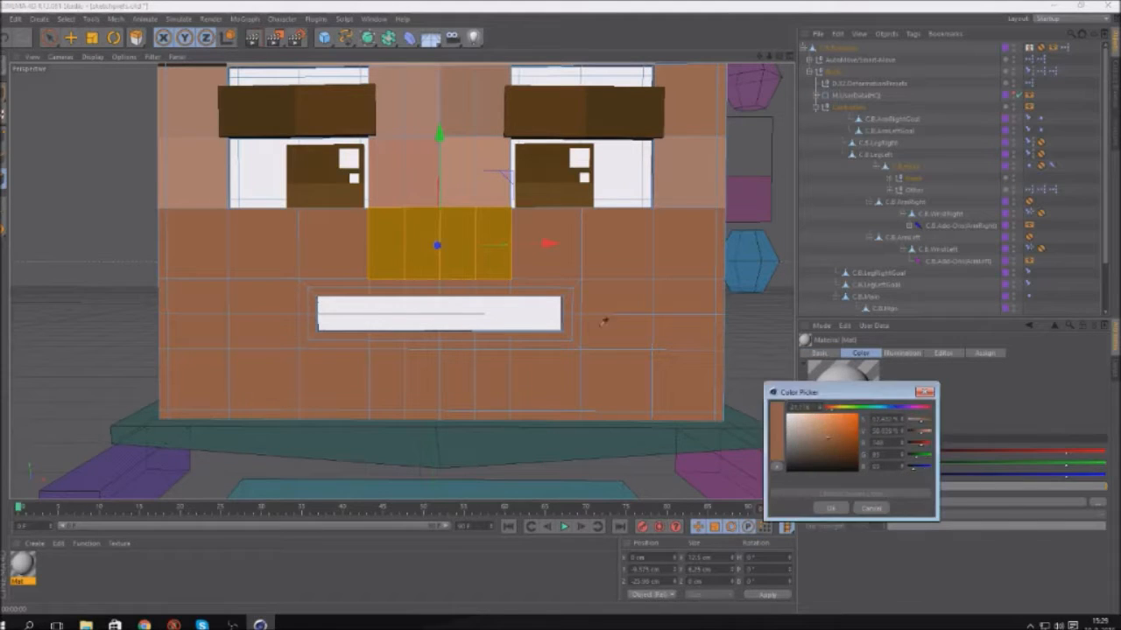
{"action": "left_click", "coordinate": [570, 266]}
{"action": "left_click", "coordinate": [835, 507]}
Select the narrow side polygons along the upper edge of the extruded nose
{"action": "left_click_drag", "start_coordinate": [779, 56], "coordinate": [661, 182]}
{"action": "scroll", "coordinate": [651, 161], "scroll_direction": "up", "scroll_amount": 3}
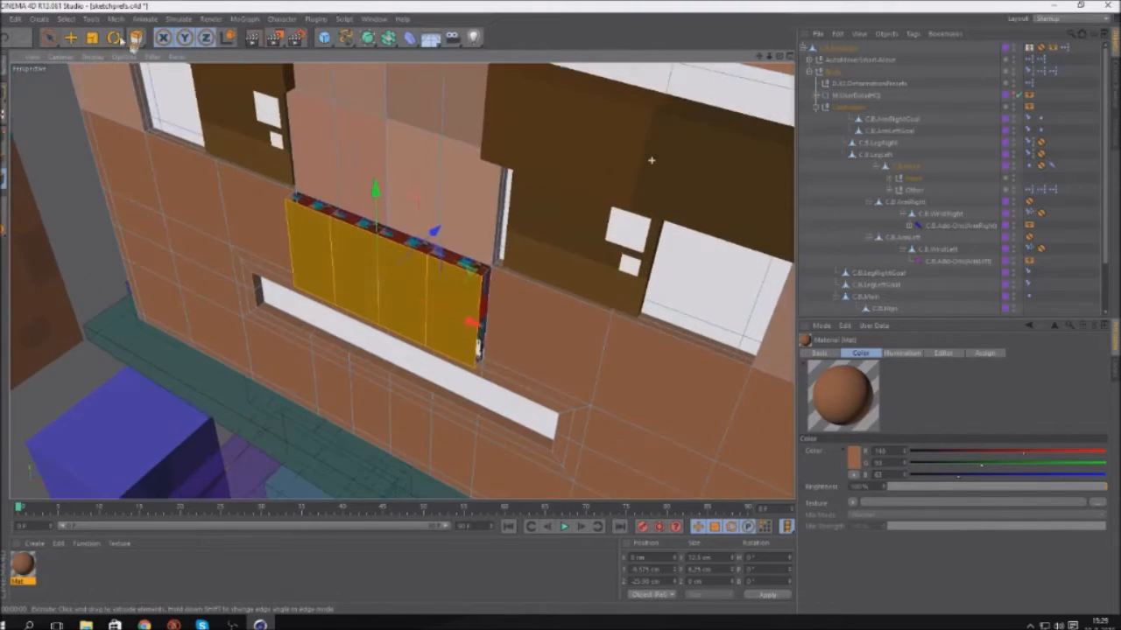
{"action": "left_click", "coordinate": [49, 36]}
{"action": "left_click", "coordinate": [55, 38]}
{"action": "scroll", "coordinate": [301, 135], "scroll_direction": "up", "scroll_amount": 3}
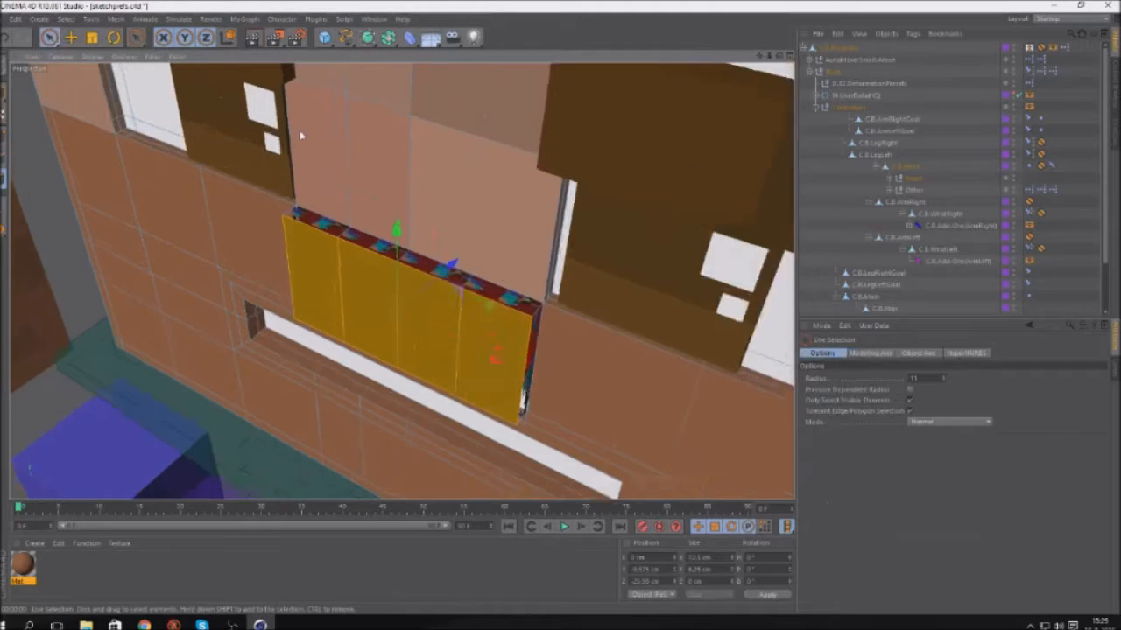
{"action": "left_click", "coordinate": [342, 243]}
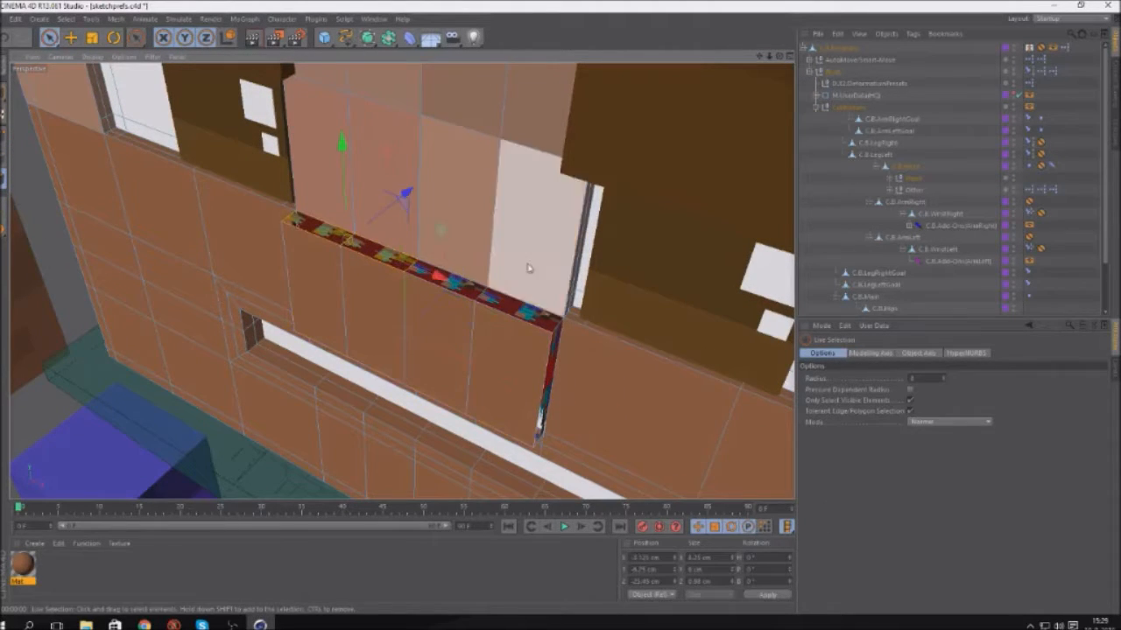
{"action": "left_click_drag", "start_coordinate": [473, 299], "coordinate": [499, 304], "text": "shift"}
Add the nose's remaining side polygons to the selection and apply the brown material to them
{"action": "left_click_drag", "start_coordinate": [779, 58], "coordinate": [723, 28]}
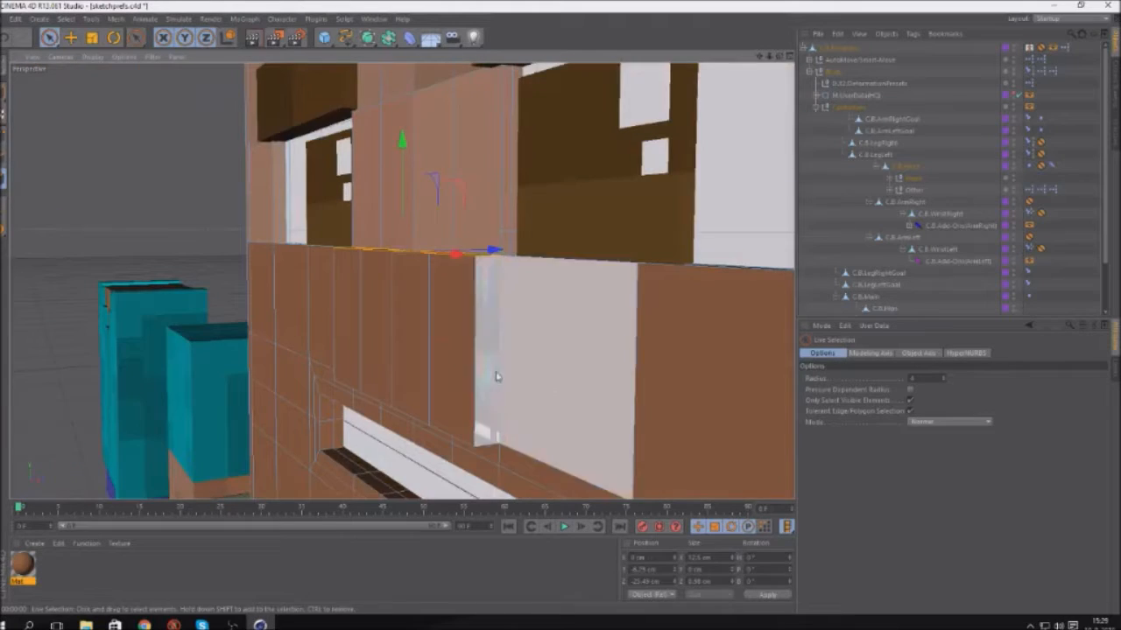
{"action": "left_click", "coordinate": [496, 376], "text": "shift"}
{"action": "left_click_drag", "start_coordinate": [779, 57], "coordinate": [832, 26]}
{"action": "left_click_drag", "start_coordinate": [560, 392], "coordinate": [270, 341], "text": "shift"}
{"action": "left_click_drag", "start_coordinate": [779, 56], "coordinate": [834, 77]}
{"action": "left_click_drag", "start_coordinate": [304, 232], "coordinate": [293, 332], "text": "shift"}
{"action": "scroll", "coordinate": [158, 366], "scroll_direction": "down", "scroll_amount": 8}
{"action": "left_click_drag", "start_coordinate": [780, 57], "coordinate": [674, 107]}
{"action": "scroll", "coordinate": [271, 321], "scroll_direction": "down", "scroll_amount": 5}
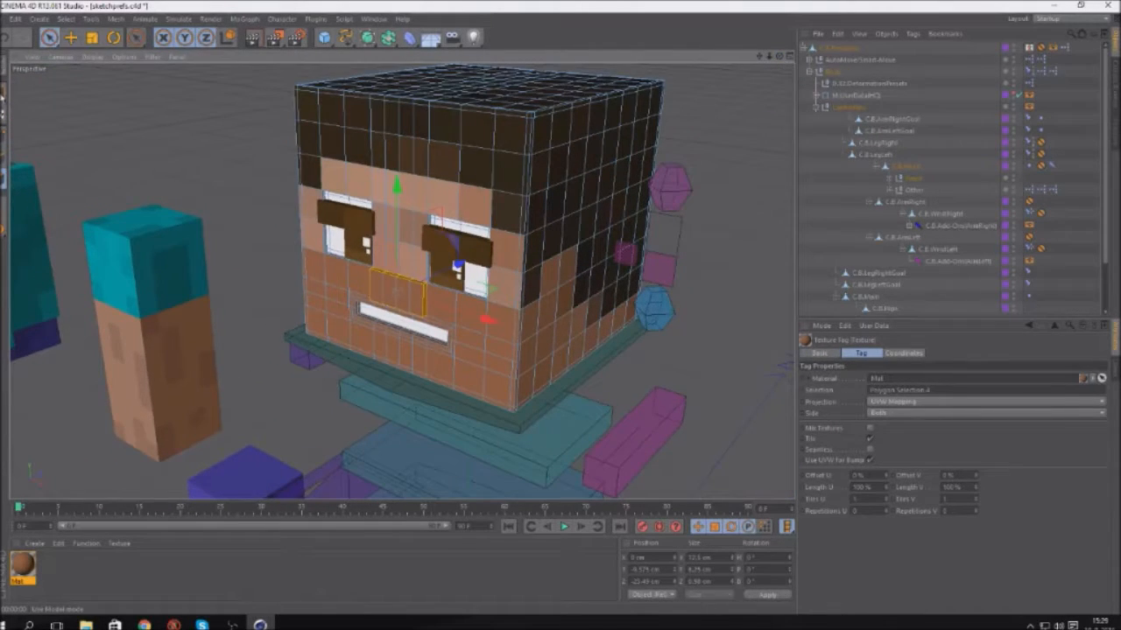
Inspect the nose on the whole head, and undo its colouring and extrusion
{"action": "left_click", "coordinate": [3, 93]}
{"action": "scroll", "coordinate": [371, 259], "scroll_direction": "up", "scroll_amount": 8}
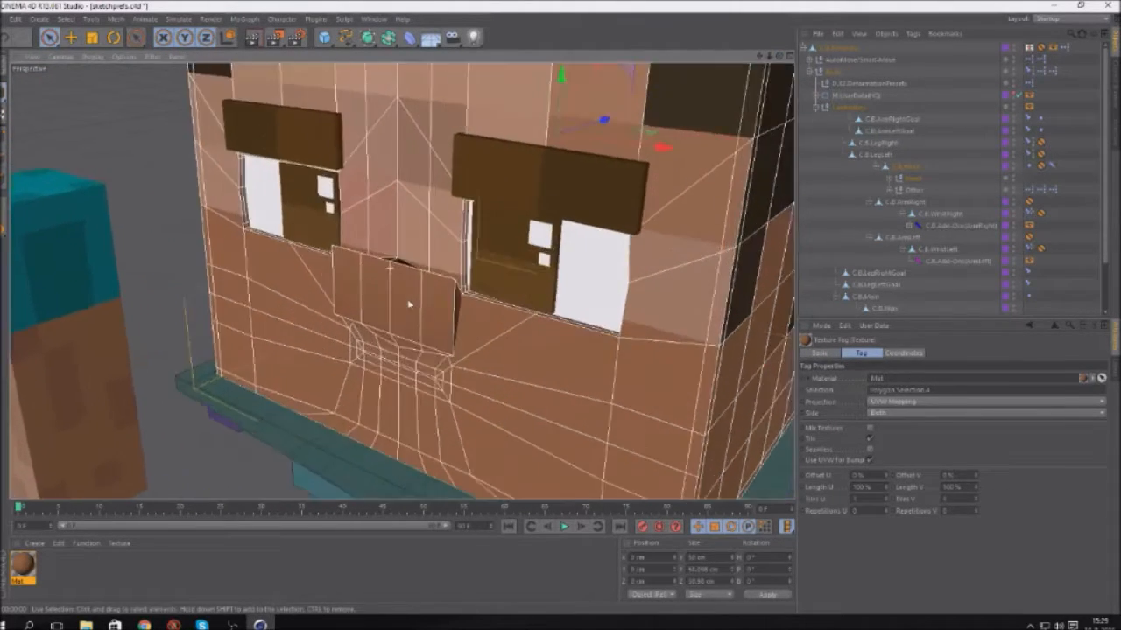
{"action": "scroll", "coordinate": [408, 304], "scroll_direction": "down", "scroll_amount": 10}
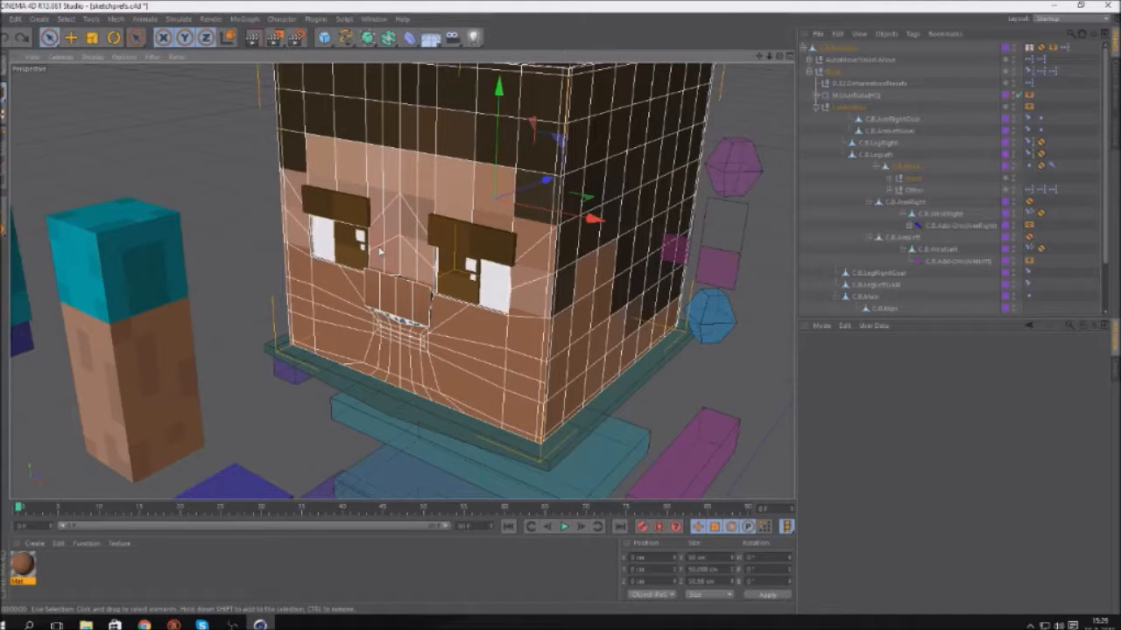
{"action": "left_click", "coordinate": [3, 178]}
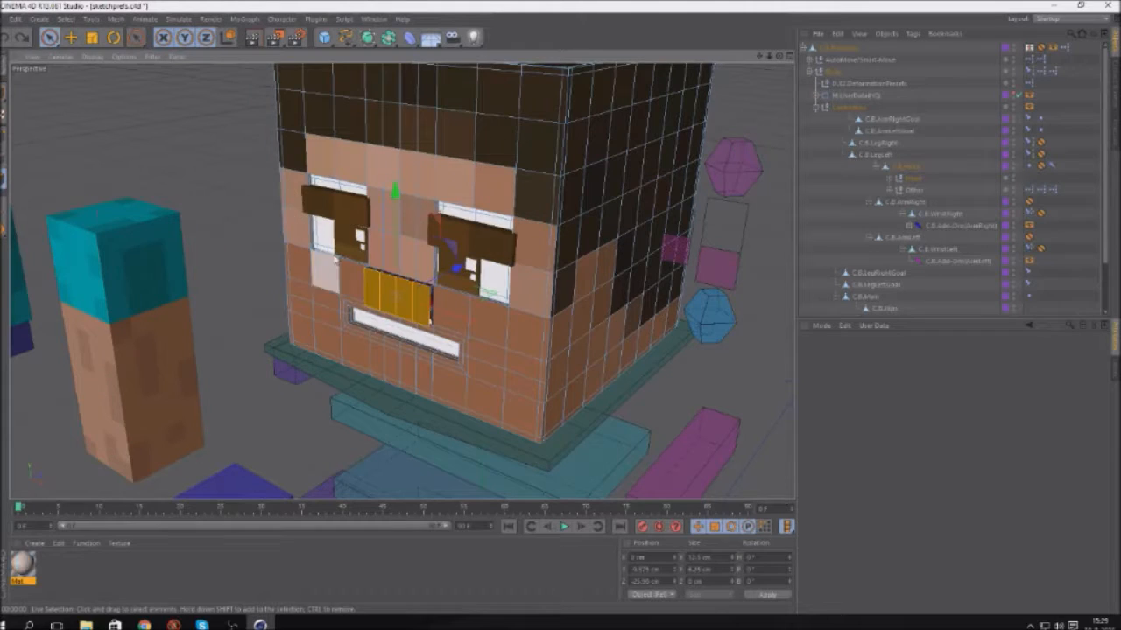
{"action": "scroll", "coordinate": [336, 262], "scroll_direction": "down", "scroll_amount": 8}
{"action": "scroll", "coordinate": [420, 192], "scroll_direction": "up", "scroll_amount": 8}
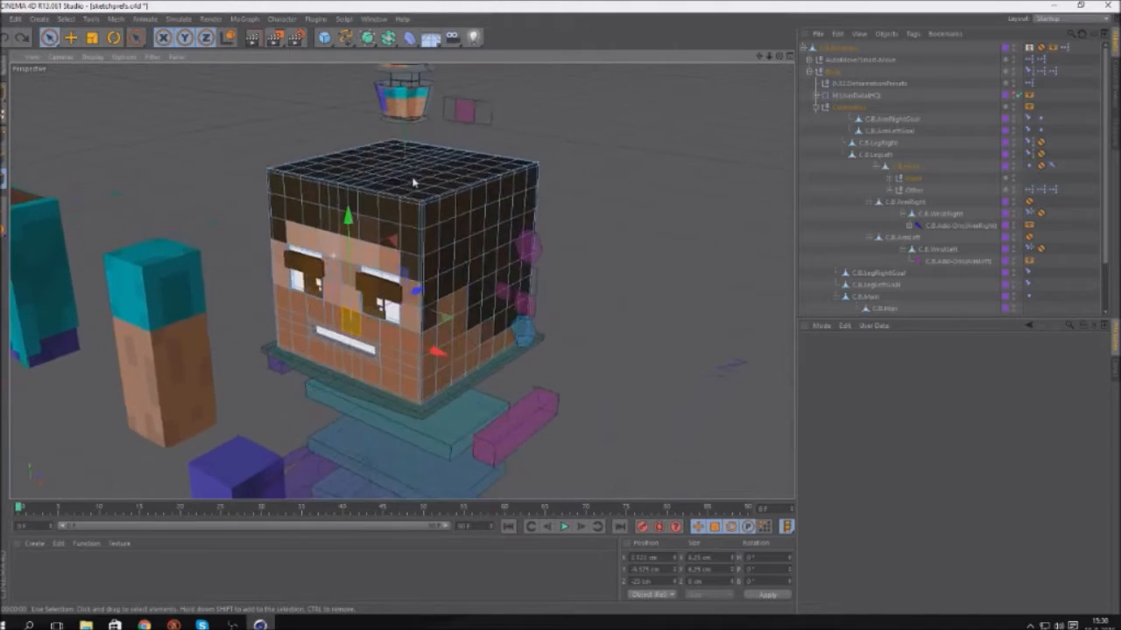
Extrude the hair polygons at the head's upper front corner outward freehand by about 3.4 cm
{"action": "left_click_drag", "start_coordinate": [424, 219], "coordinate": [421, 213]}
{"action": "scroll", "coordinate": [422, 216], "scroll_direction": "up", "scroll_amount": 2}
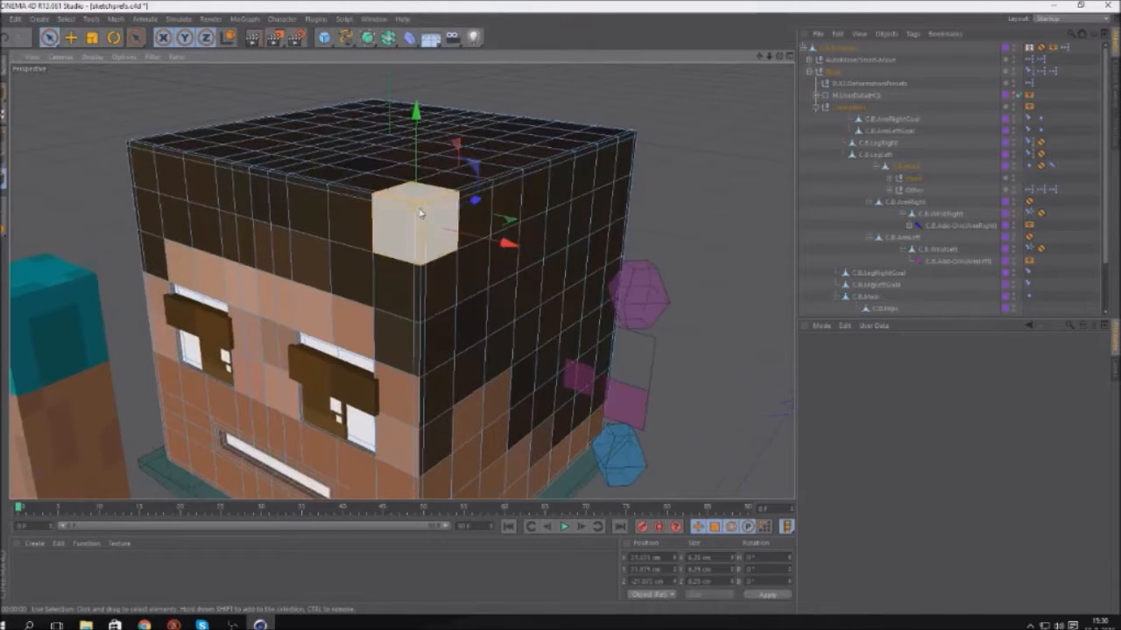
{"action": "left_click_drag", "start_coordinate": [135, 40], "coordinate": [166, 75]}
{"action": "left_click_drag", "start_coordinate": [779, 57], "coordinate": [867, 26]}
{"action": "left_click_drag", "start_coordinate": [347, 234], "coordinate": [486, 229]}
{"action": "left_click_drag", "start_coordinate": [701, 185], "coordinate": [673, 185]}
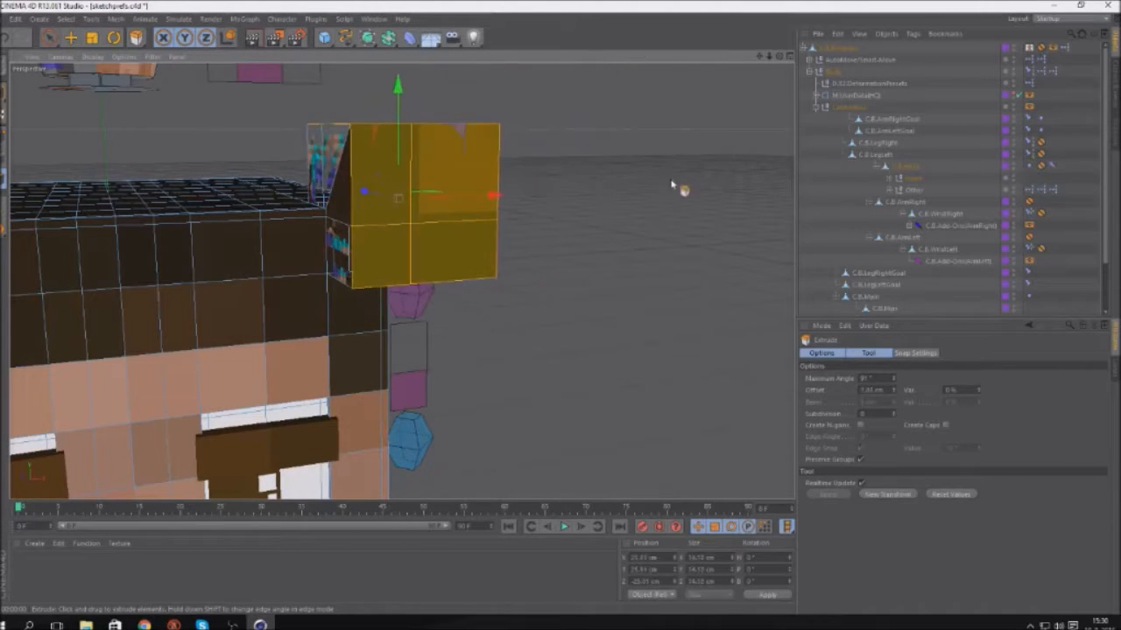
{"action": "key", "text": "ctrl+z"}
{"action": "left_click_drag", "start_coordinate": [346, 235], "coordinate": [63, 162]}
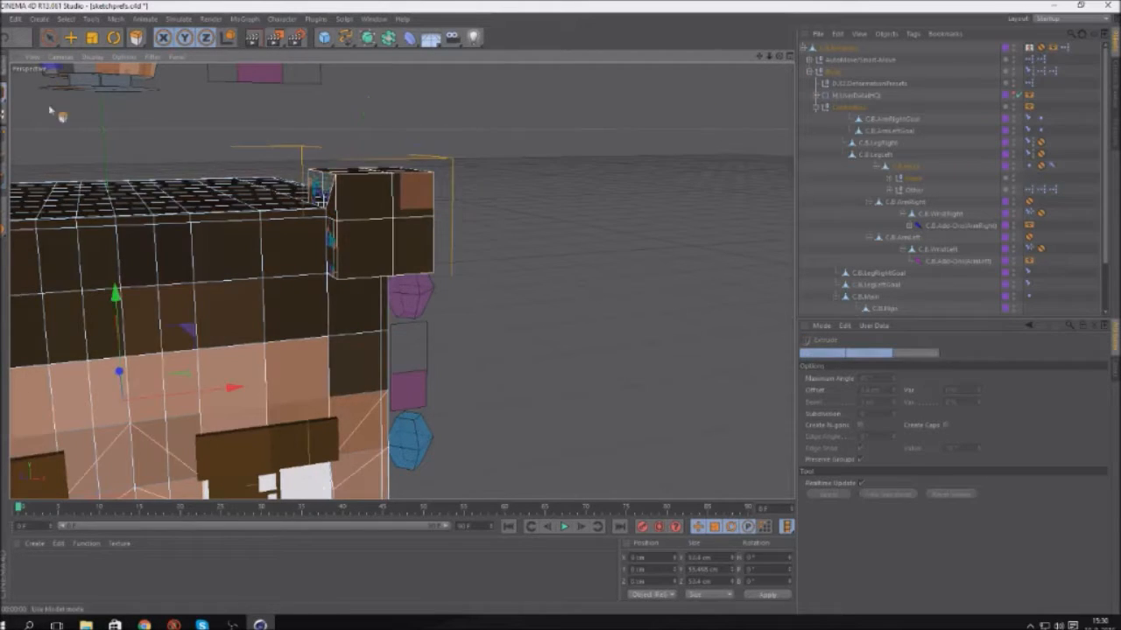
{"action": "left_click_drag", "start_coordinate": [289, 263], "coordinate": [322, 139], "text": "alt"}
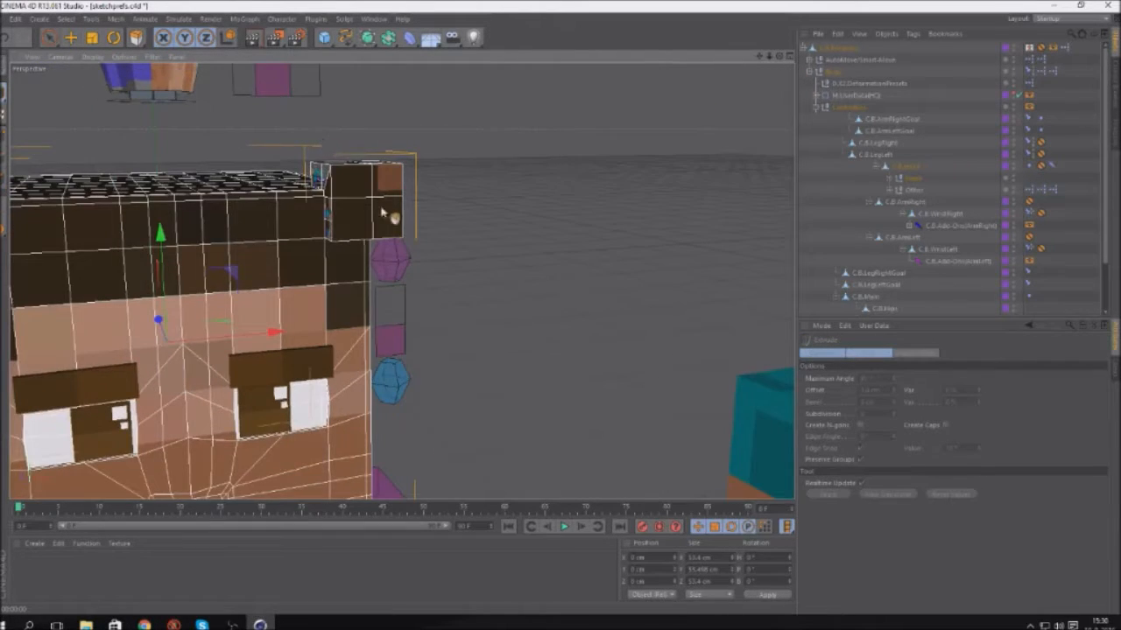
{"action": "right_click_drag", "start_coordinate": [322, 140], "coordinate": [343, 382], "text": "alt"}
Undo the extrusion at the corner of the head's hair
{"action": "key", "text": "ctrl+z"}
{"action": "scroll", "coordinate": [282, 342], "scroll_direction": "down", "scroll_amount": 10}
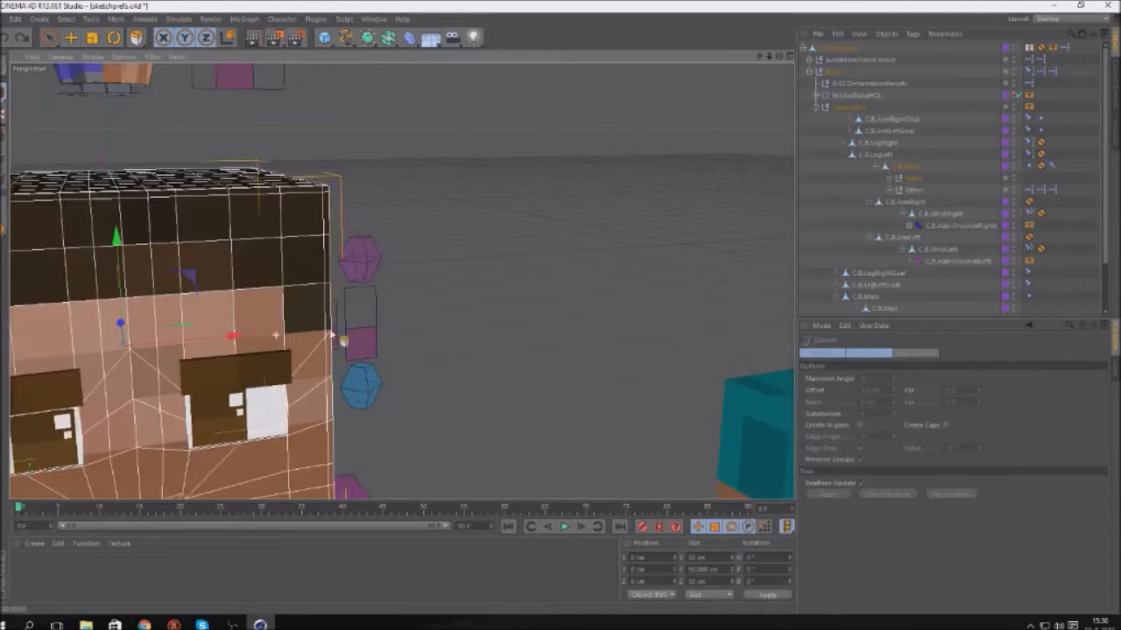
{"action": "scroll", "coordinate": [536, 222], "scroll_direction": "down", "scroll_amount": 2}
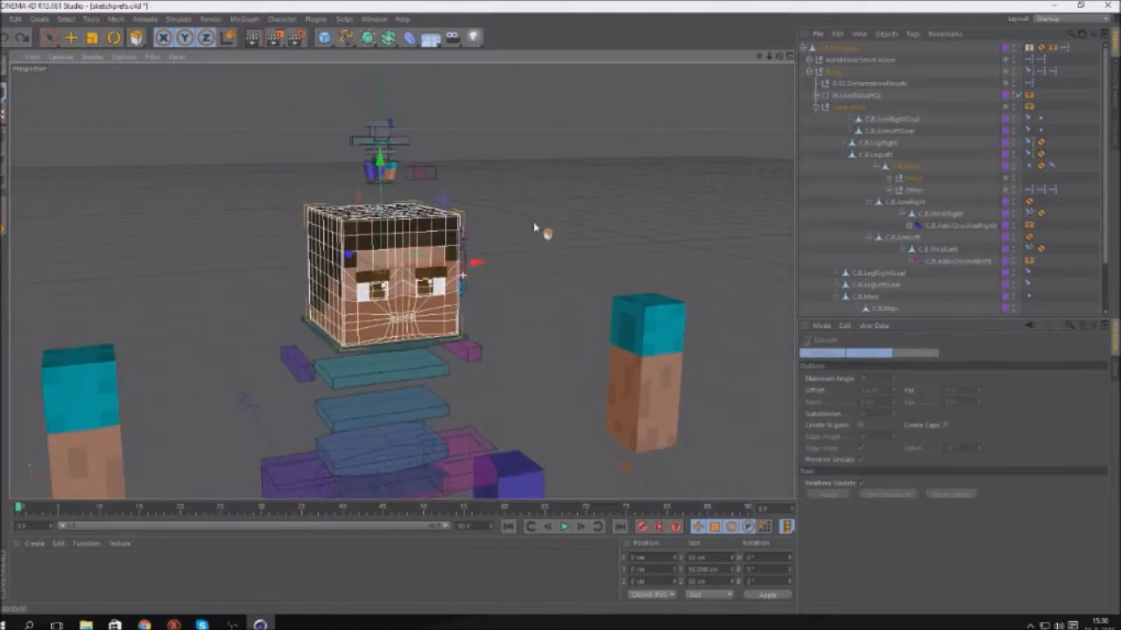
{"action": "scroll", "coordinate": [437, 182], "scroll_direction": "down", "scroll_amount": 4}
{"action": "scroll", "coordinate": [298, 236], "scroll_direction": "up", "scroll_amount": 5}
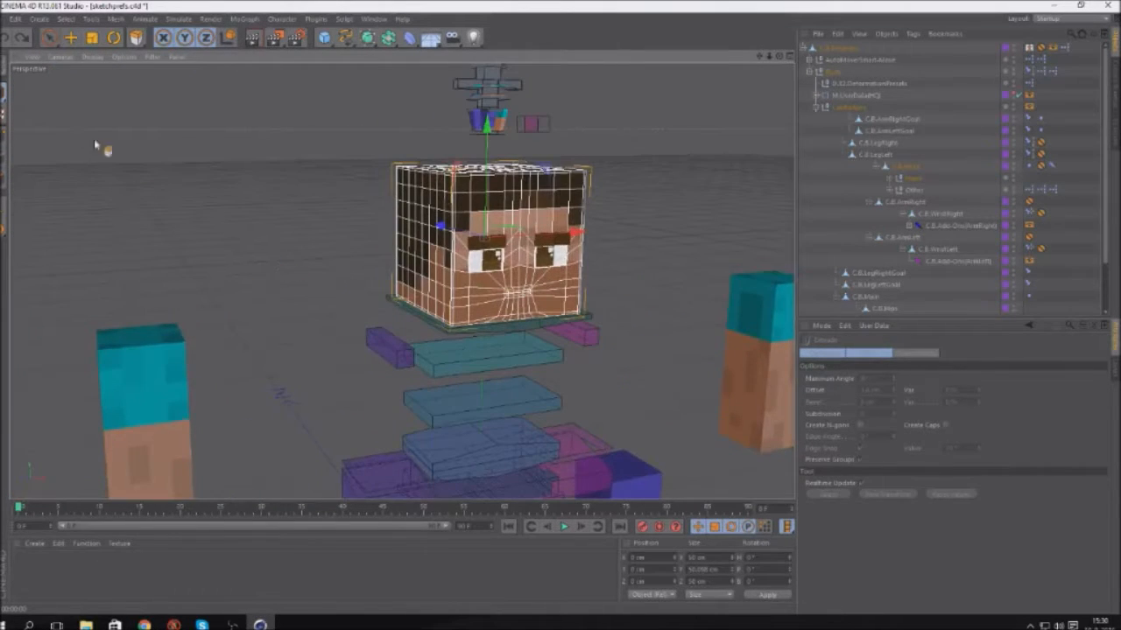
Browse for a file to open in Important Rigs > 3d Hair > 3d Hair
{"action": "left_click", "coordinate": [15, 18]}
{"action": "left_click", "coordinate": [35, 44]}
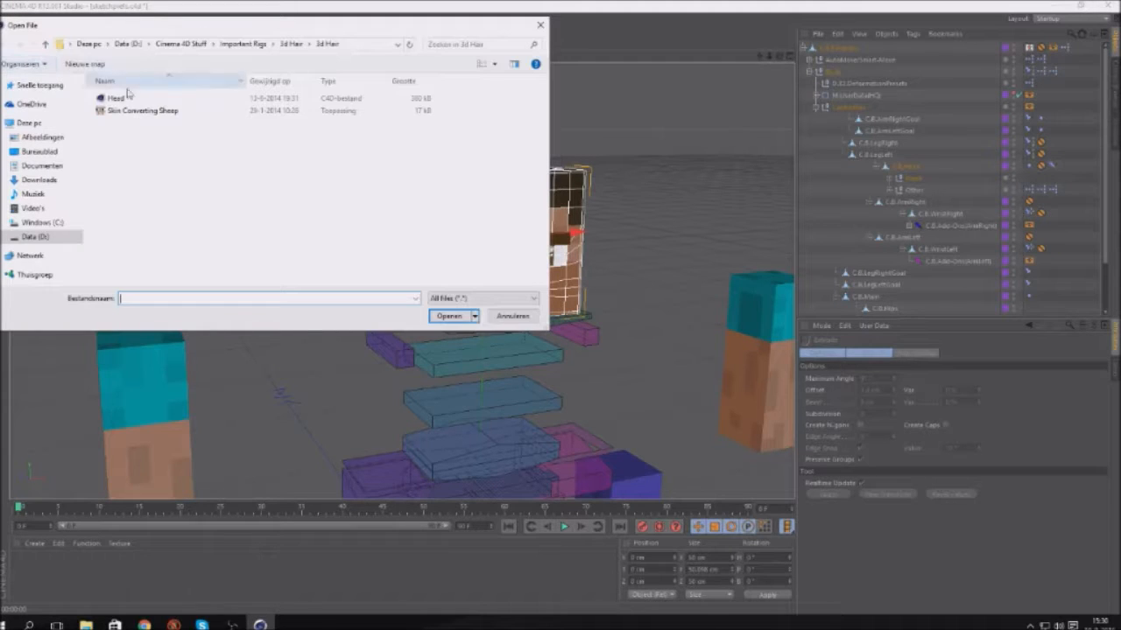
{"action": "left_click", "coordinate": [242, 44]}
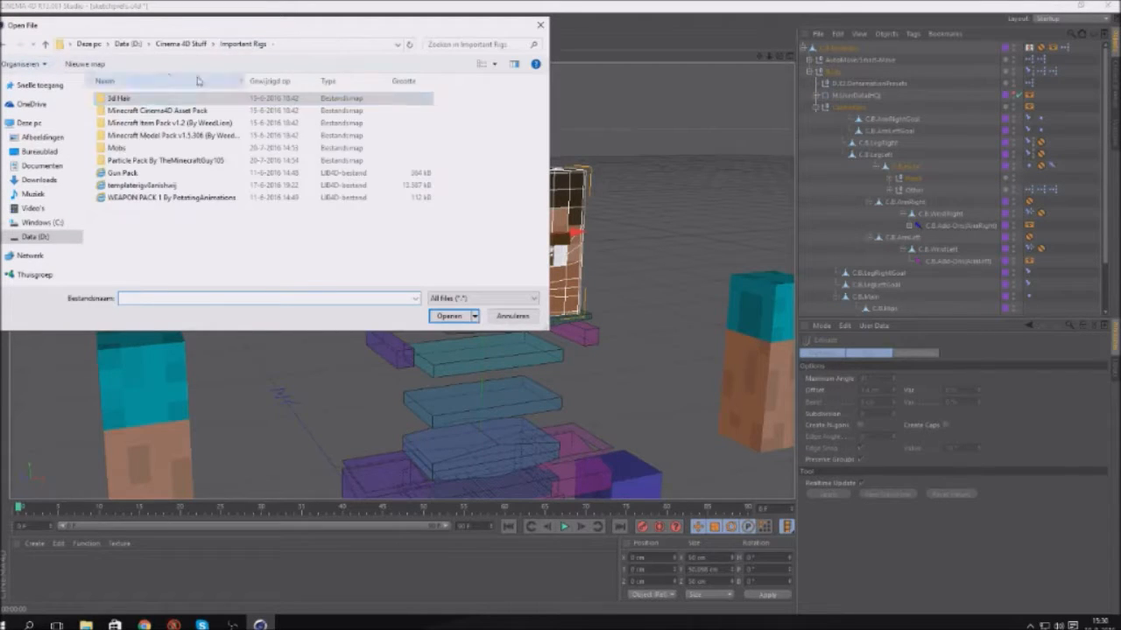
{"action": "double_click", "coordinate": [148, 101]}
{"action": "double_click", "coordinate": [147, 101]}
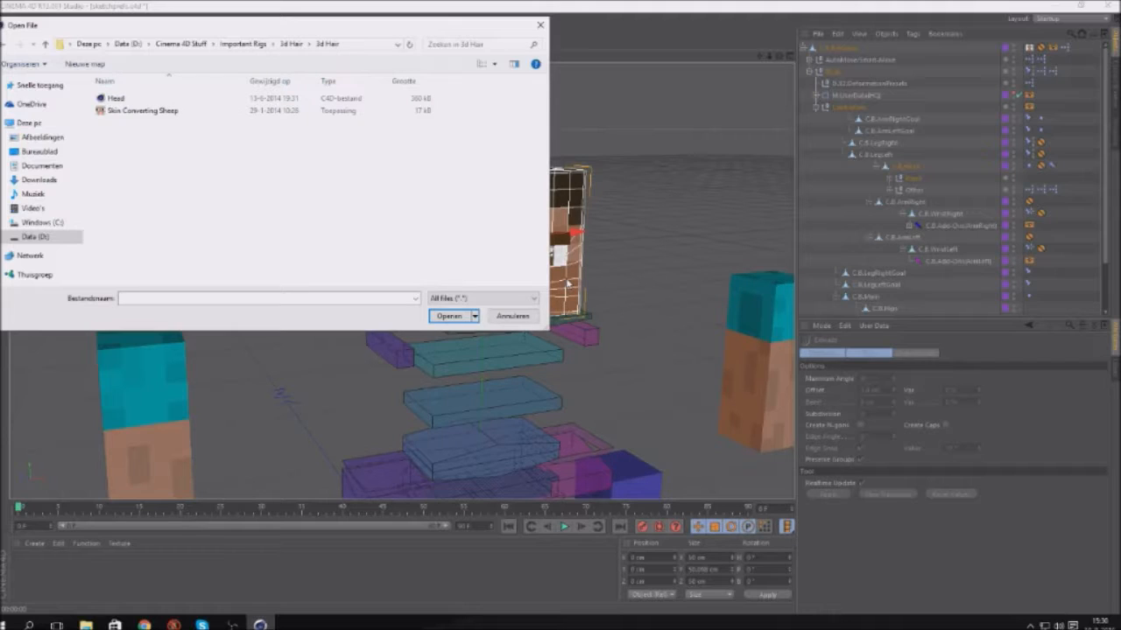
In File Explorer, go to Data (D:) > Cinema 4D Stuff > Important Rigs > 3d Hair > 3d Hair and launch Skin Converting Sheep
{"action": "left_click", "coordinate": [85, 624]}
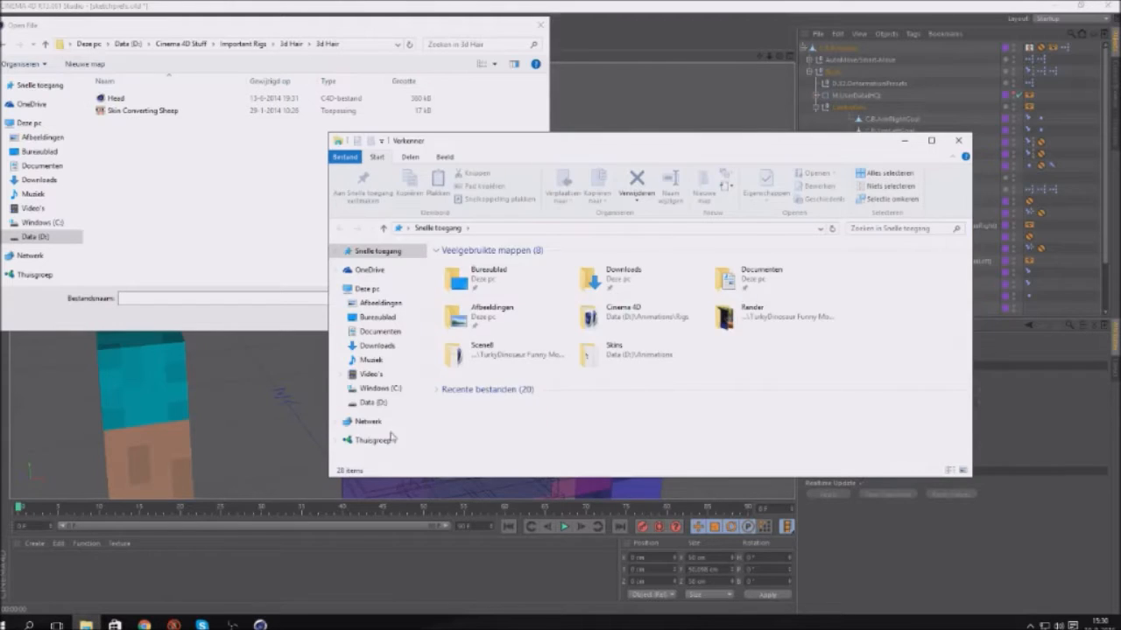
{"action": "left_click", "coordinate": [374, 404]}
{"action": "double_click", "coordinate": [477, 275]}
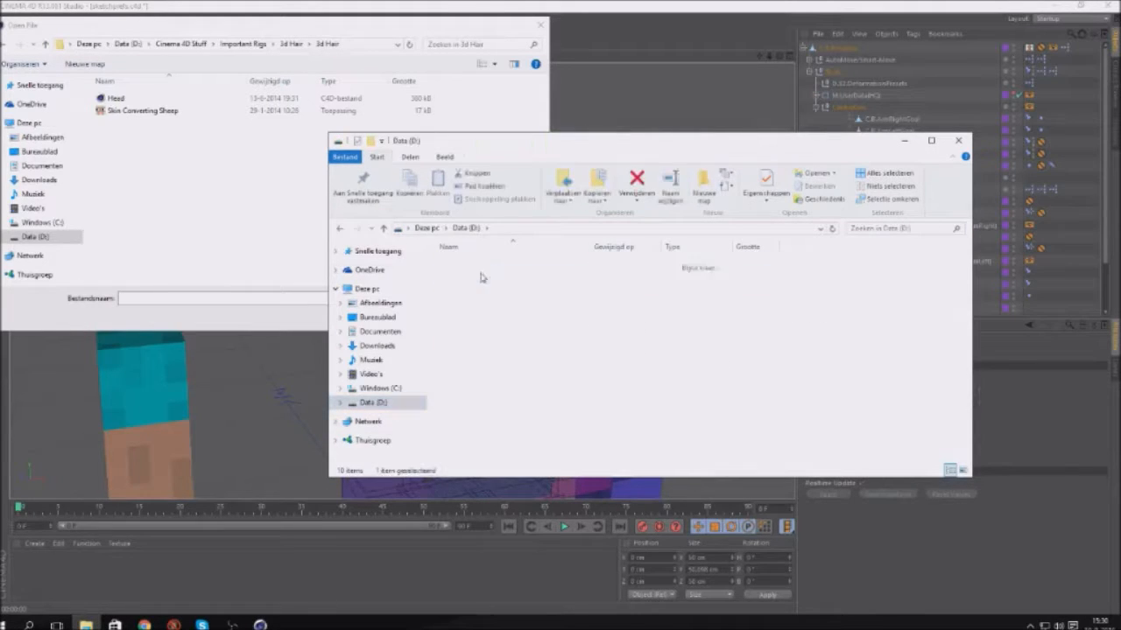
{"action": "double_click", "coordinate": [477, 275]}
{"action": "double_click", "coordinate": [473, 265]}
{"action": "double_click", "coordinate": [473, 264]}
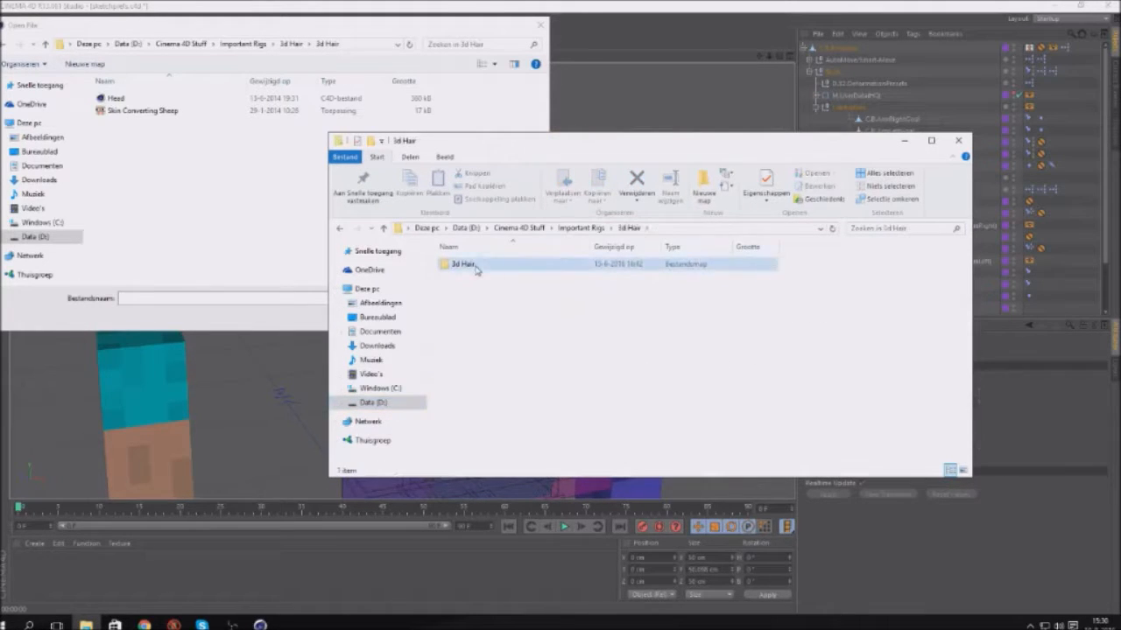
{"action": "double_click", "coordinate": [490, 277]}
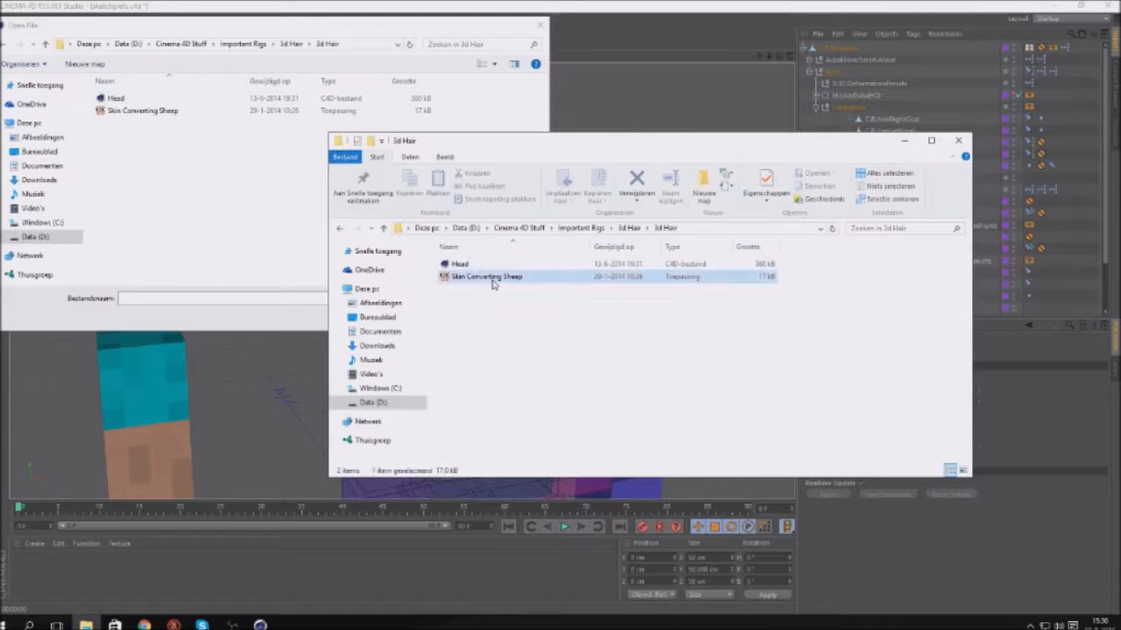
Add the holy-warrior skin from Downloads to the converter and save the converted skin to the desktop
{"action": "left_click", "coordinate": [121, 227]}
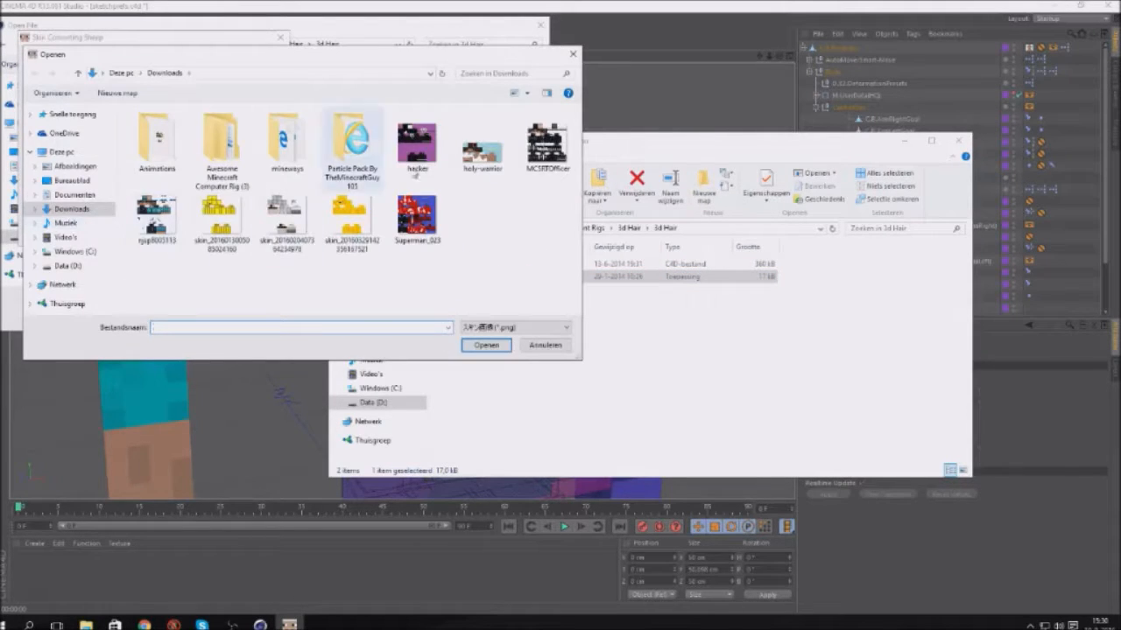
{"action": "double_click", "coordinate": [495, 156]}
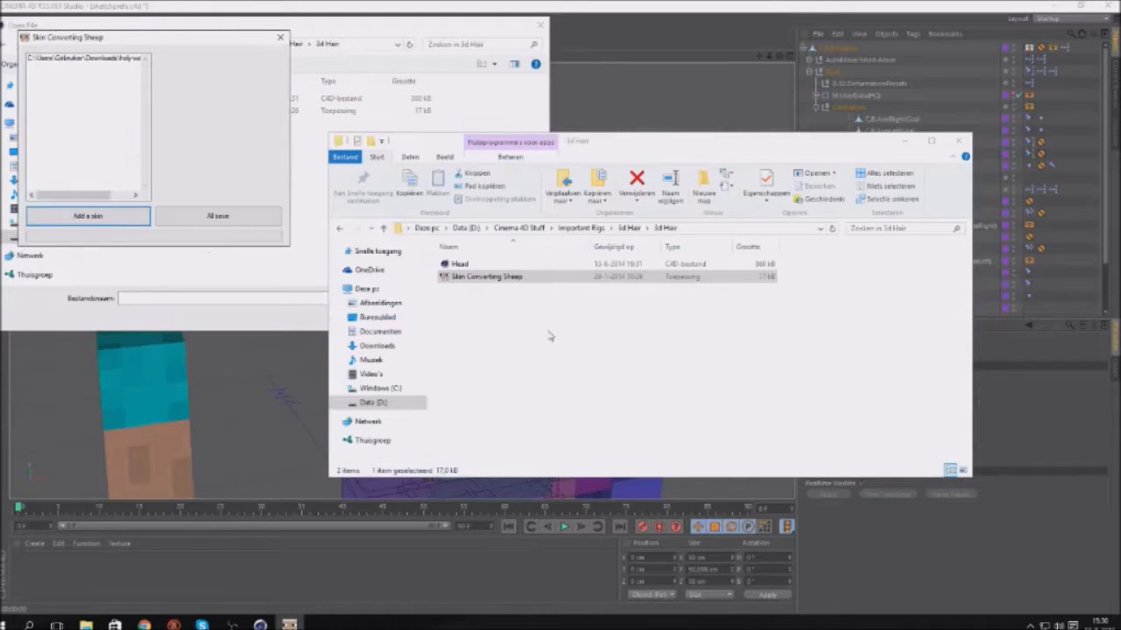
{"action": "left_click", "coordinate": [177, 223]}
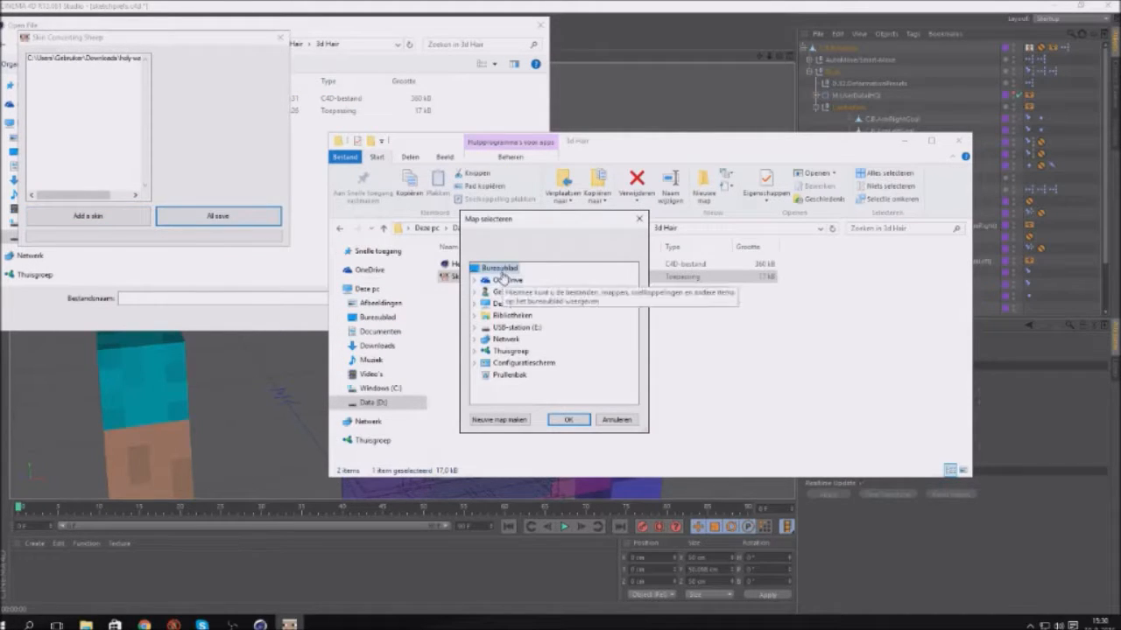
{"action": "left_click", "coordinate": [579, 419]}
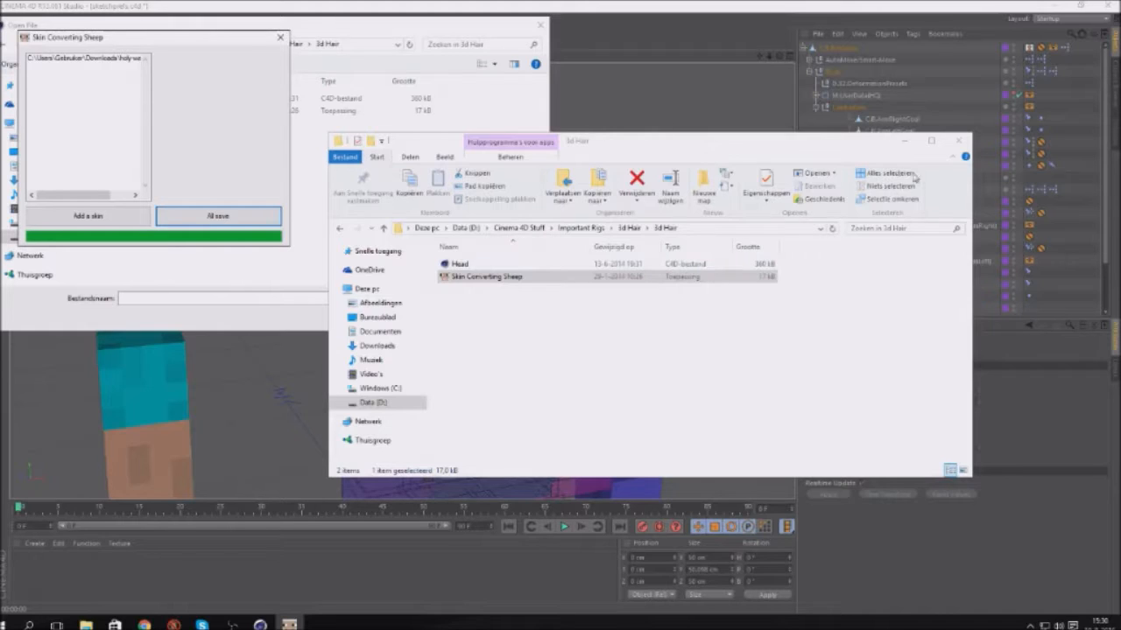
Close File Explorer, the skin converter and the Open File dialog, and minimise Cinema 4D to reveal the desktop
{"action": "left_click", "coordinate": [958, 140]}
{"action": "left_click", "coordinate": [535, 27]}
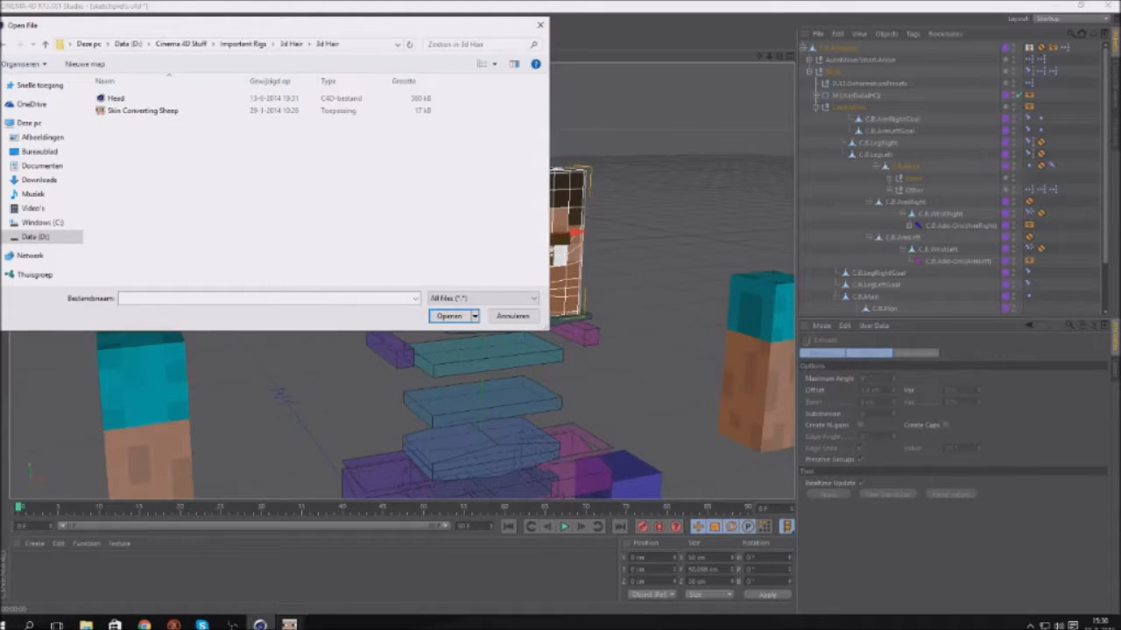
{"action": "left_click", "coordinate": [289, 625]}
{"action": "left_click", "coordinate": [280, 37]}
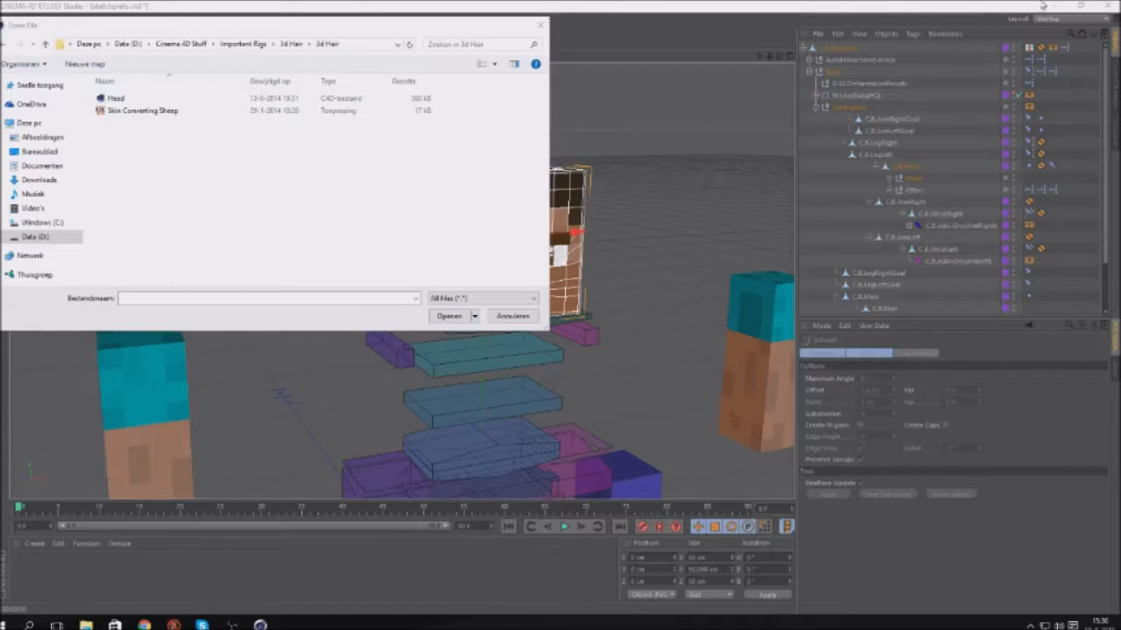
{"action": "left_click", "coordinate": [540, 24]}
{"action": "left_click", "coordinate": [1069, 6]}
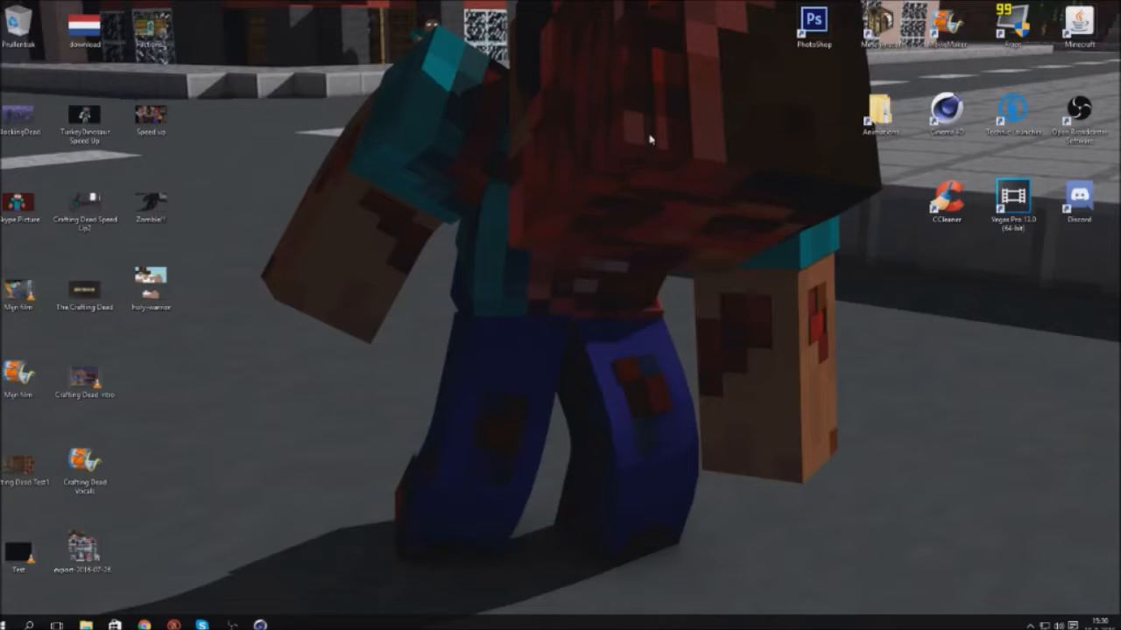
View the converted holy-warrior skin from the desktop in Paint, close it and delete the file
{"action": "double_click", "coordinate": [154, 298]}
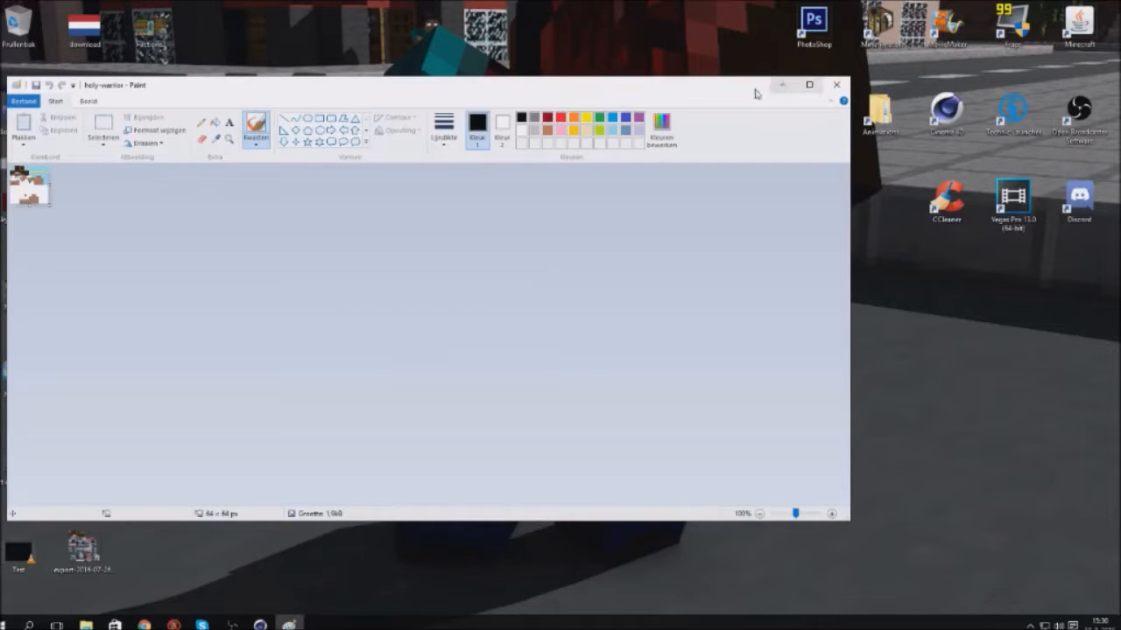
{"action": "left_click", "coordinate": [836, 85]}
{"action": "key", "text": "Delete"}
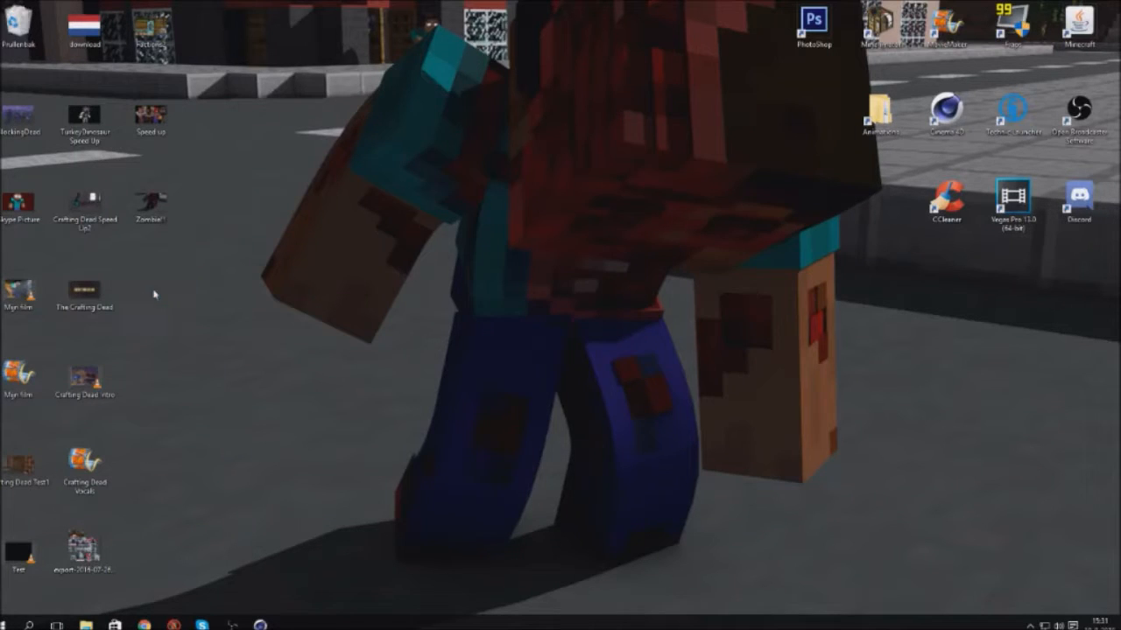
Return to Cinema 4D and merge the Head file from the 3d Hair folder into the rig scene
{"action": "left_click", "coordinate": [275, 625]}
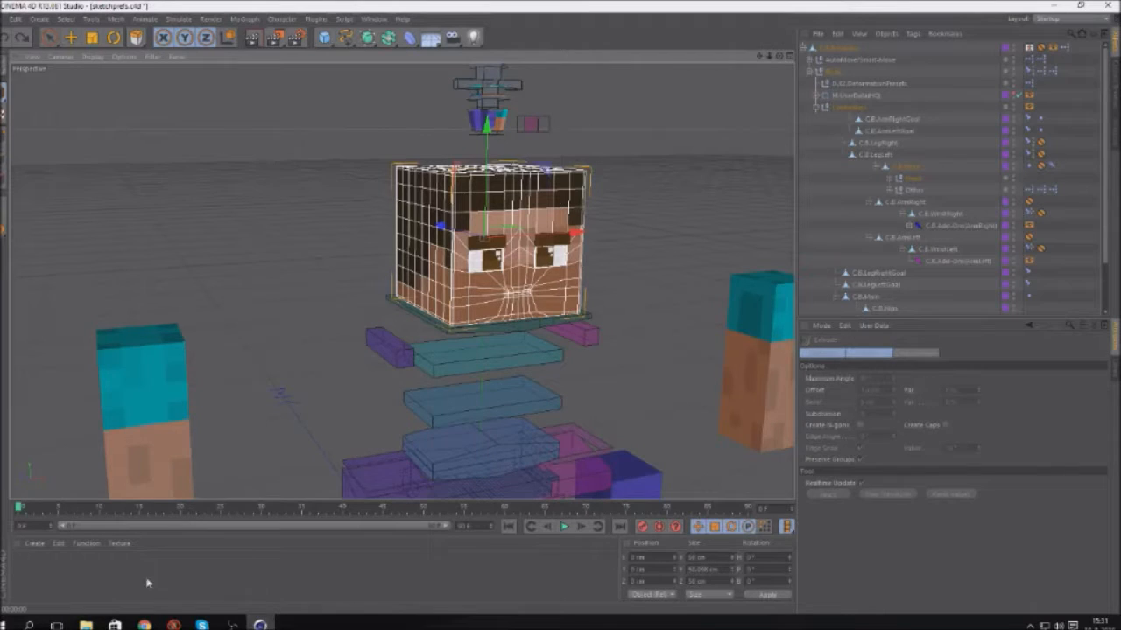
{"action": "left_click", "coordinate": [6, 18]}
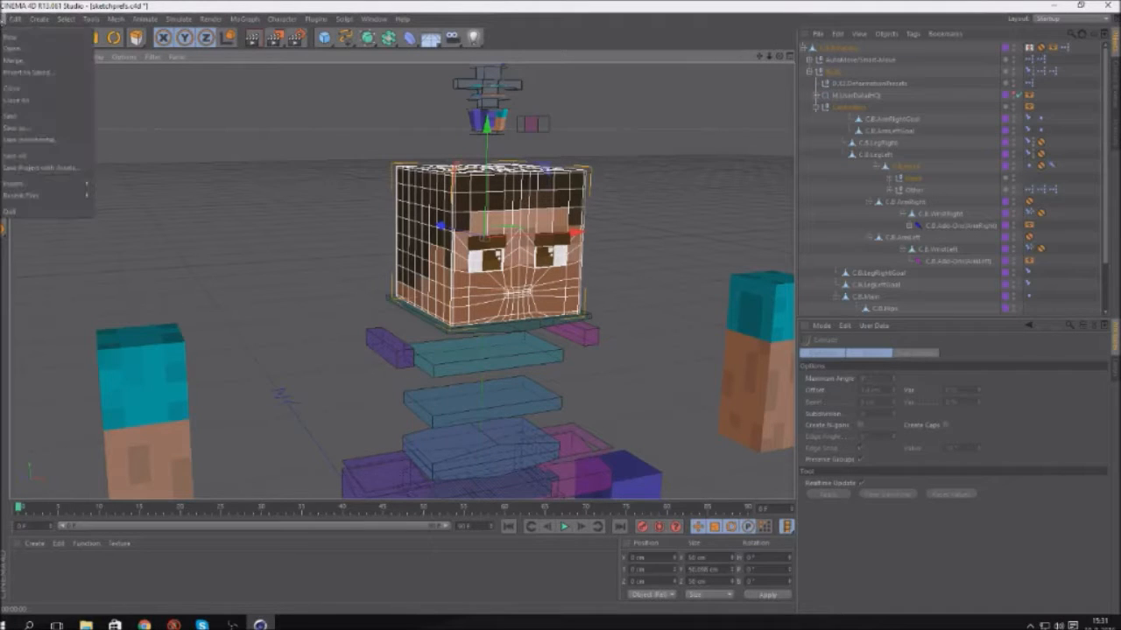
{"action": "left_click", "coordinate": [26, 69]}
{"action": "double_click", "coordinate": [141, 98]}
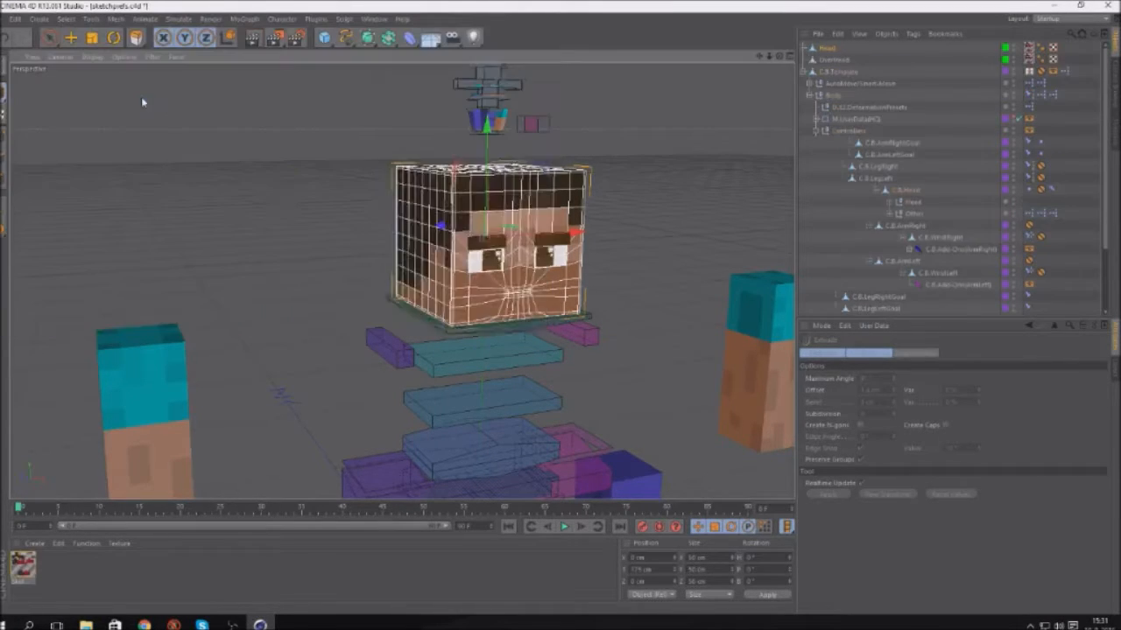
Load the Luuk5283 Animated skin as the Skin material's colour texture without copying the image to the project location
{"action": "left_click_drag", "start_coordinate": [27, 583], "coordinate": [575, 451]}
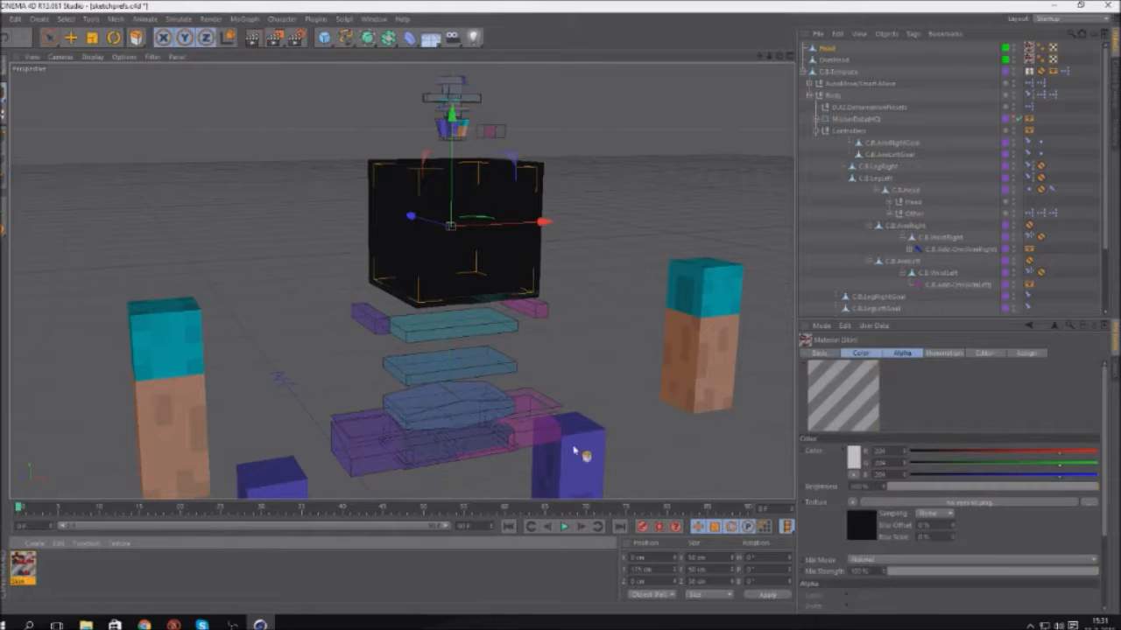
{"action": "left_click", "coordinate": [819, 354]}
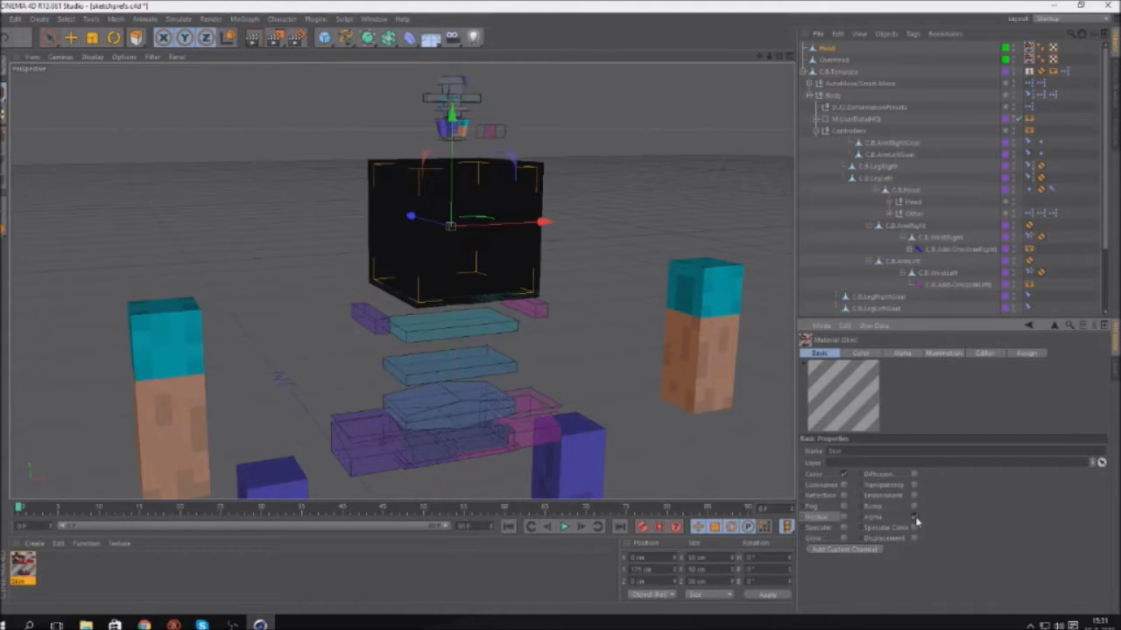
{"action": "left_click", "coordinate": [914, 517]}
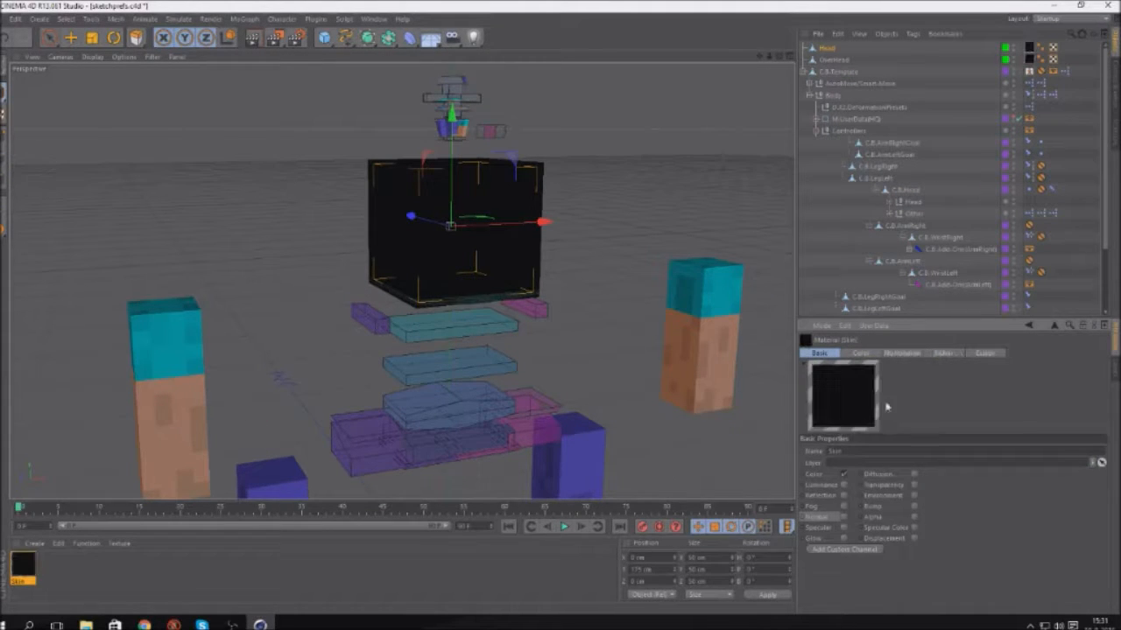
{"action": "left_click", "coordinate": [914, 517]}
{"action": "left_click", "coordinate": [861, 354]}
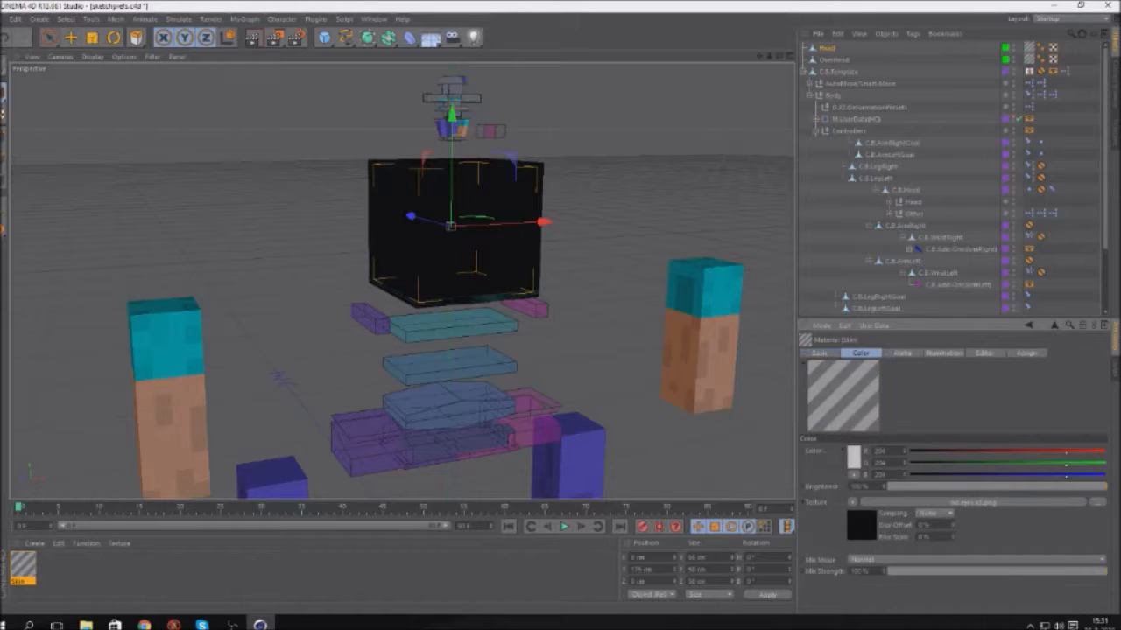
{"action": "left_click", "coordinate": [1093, 503]}
{"action": "double_click", "coordinate": [508, 181]}
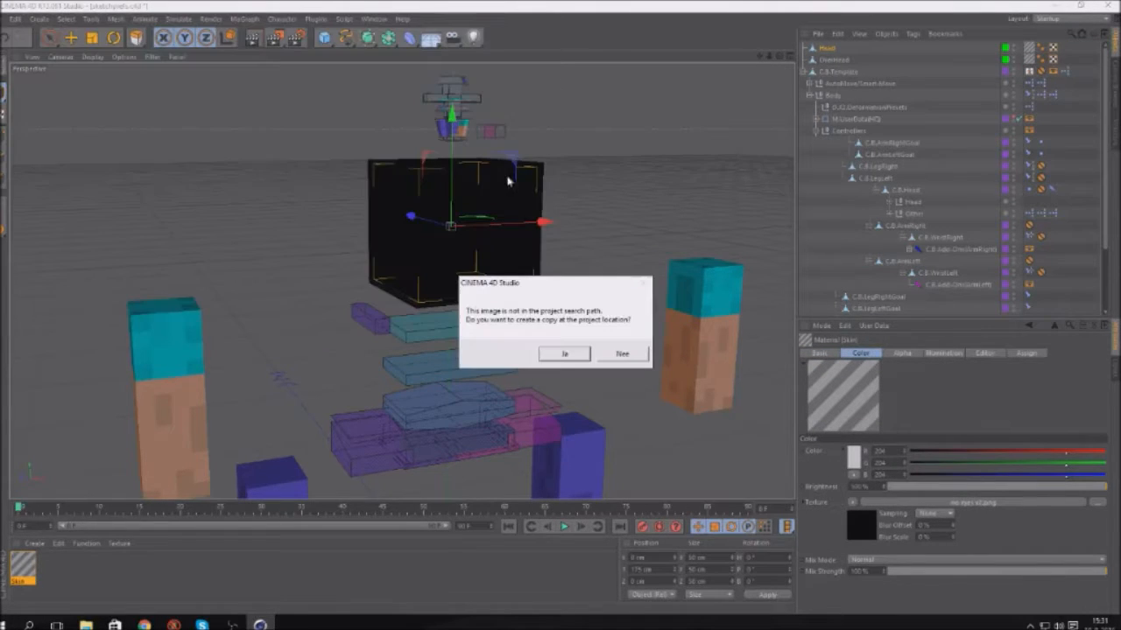
{"action": "left_click", "coordinate": [624, 360]}
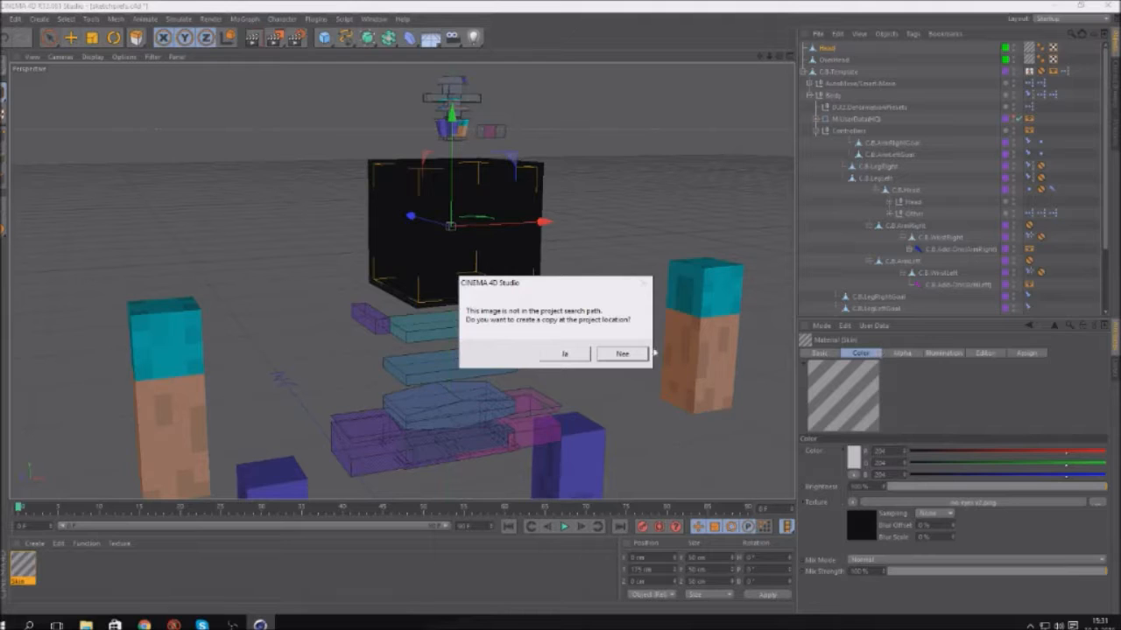
Load the Luuk5283 Animated skin as the Skin material's alpha texture, again declining the project copy
{"action": "left_click", "coordinate": [910, 354]}
{"action": "left_click", "coordinate": [1094, 519]}
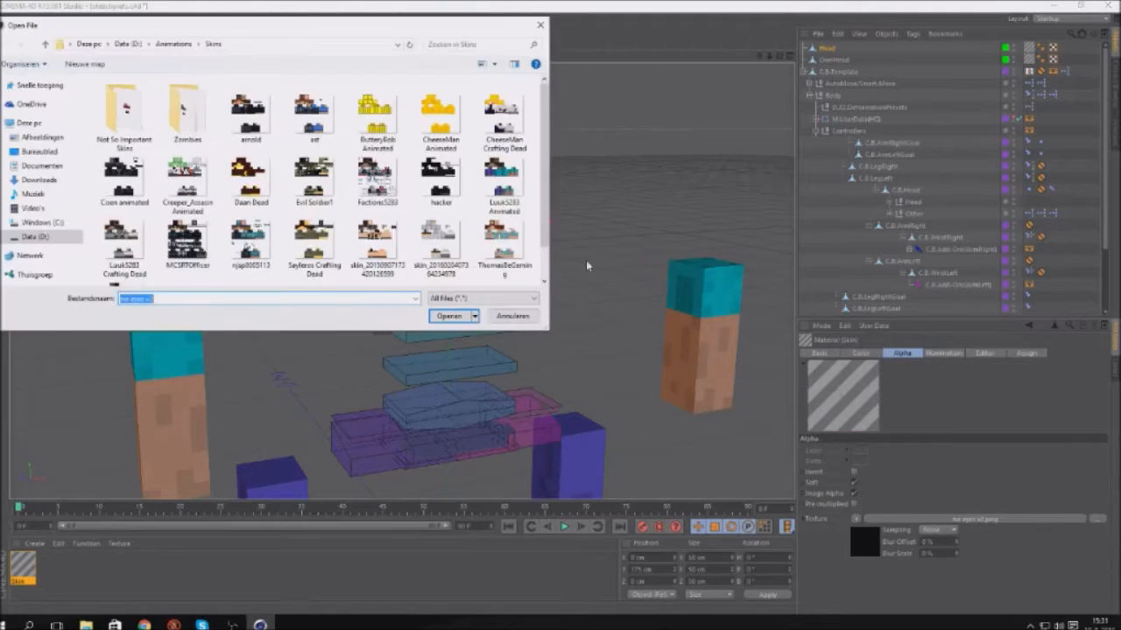
{"action": "double_click", "coordinate": [530, 218]}
{"action": "left_click", "coordinate": [618, 350]}
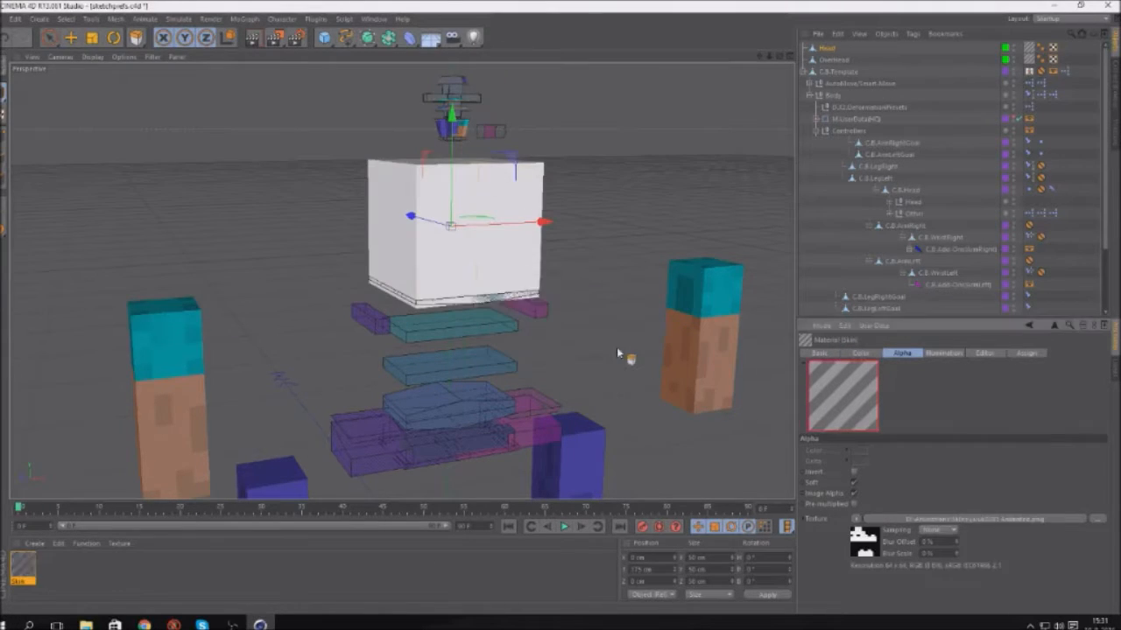
Delete the larger outer head layer that came in with the merged Head object
{"action": "scroll", "coordinate": [574, 345], "scroll_direction": "down", "scroll_amount": 4}
{"action": "scroll", "coordinate": [574, 346], "scroll_direction": "up", "scroll_amount": 3}
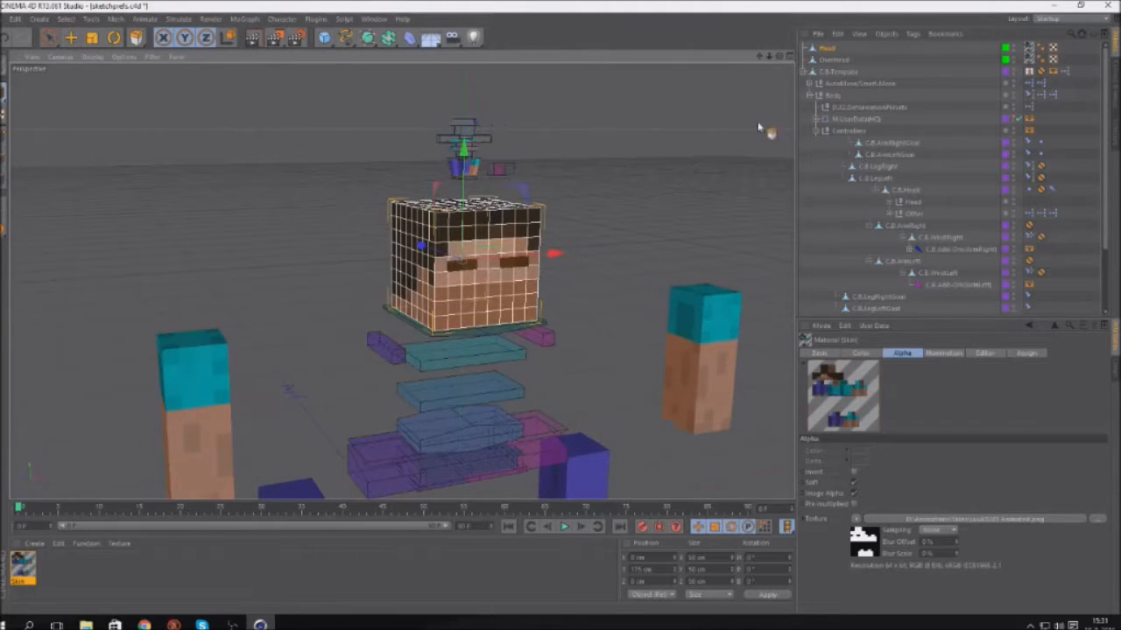
{"action": "left_click", "coordinate": [834, 60]}
{"action": "left_click", "coordinate": [49, 38]}
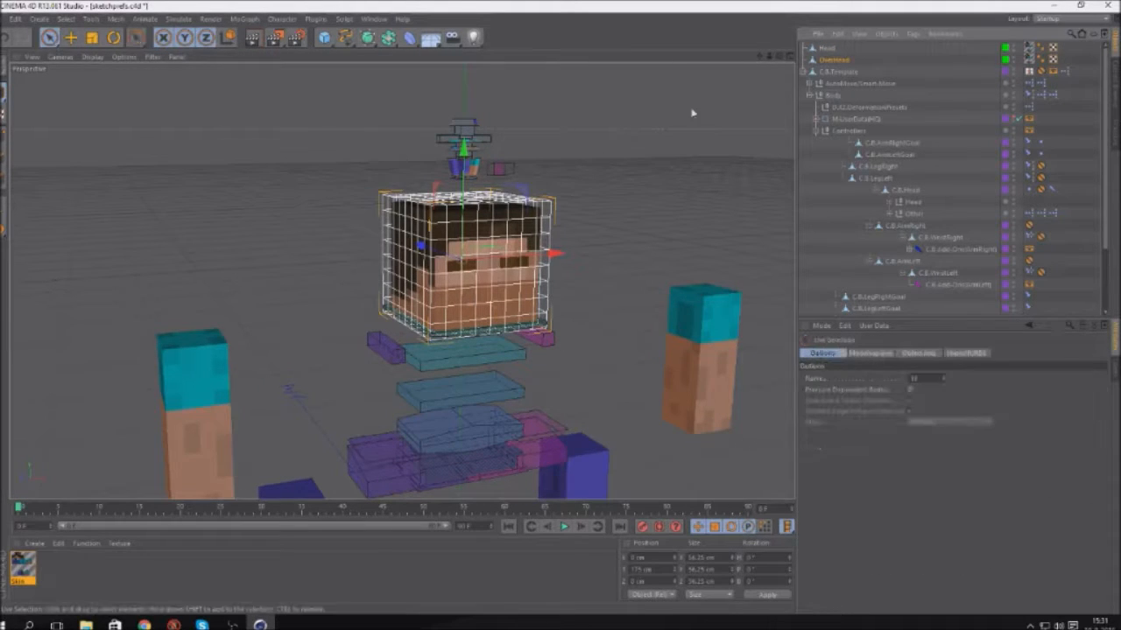
{"action": "key", "text": "Delete"}
Move the merged Head object freehand about 170 cm along negative X, away from the rig's own head
{"action": "left_click", "coordinate": [827, 48]}
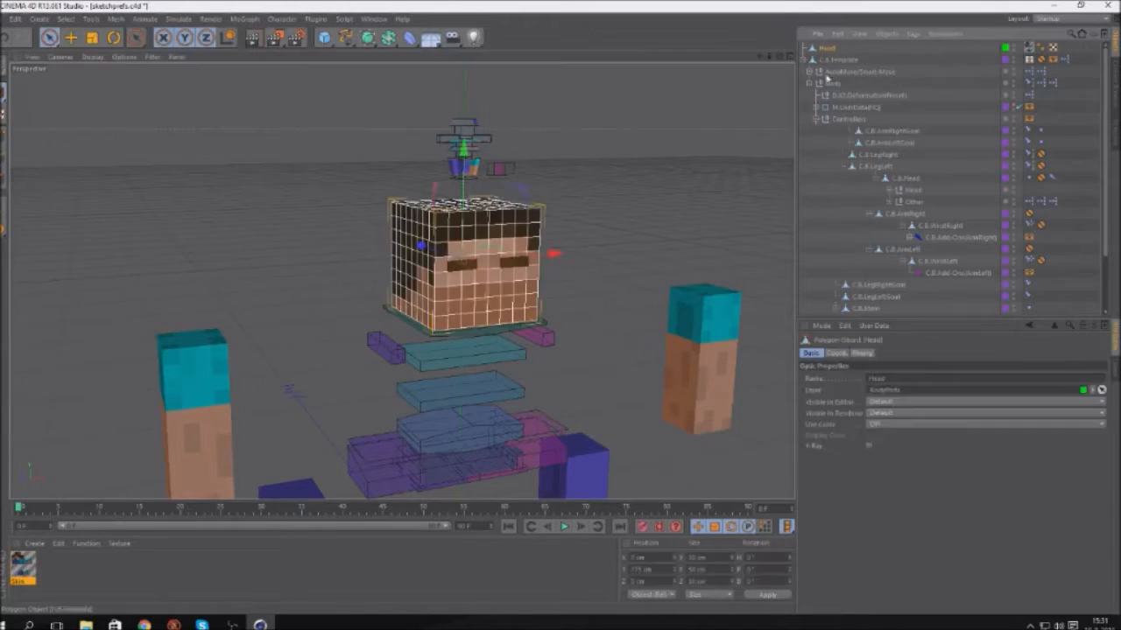
{"action": "left_click_drag", "start_coordinate": [555, 253], "coordinate": [141, 308]}
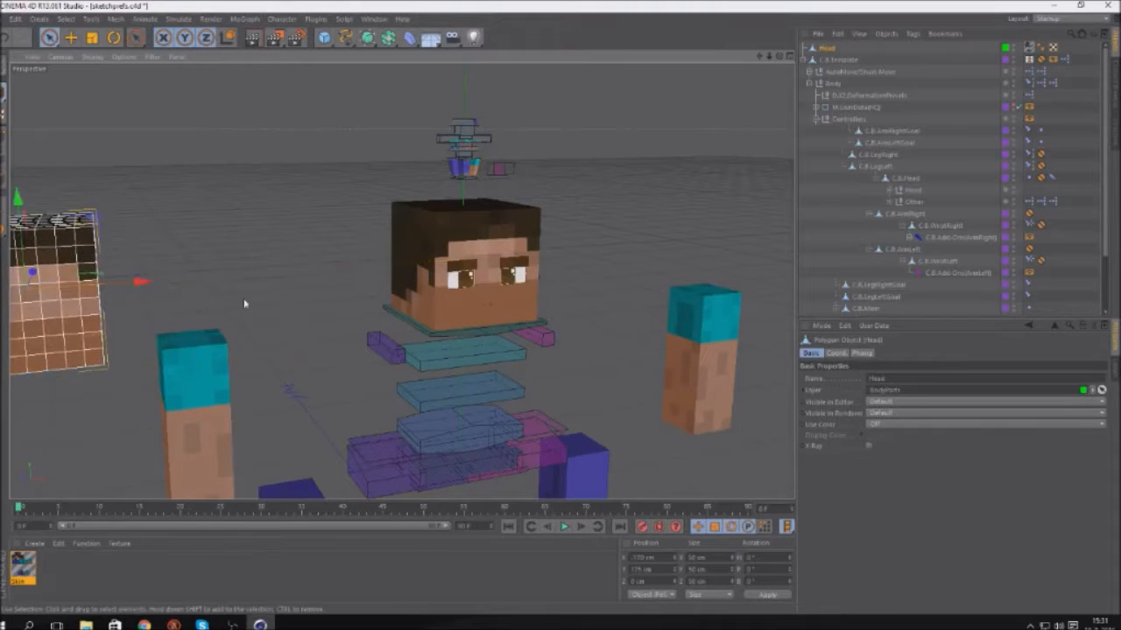
{"action": "scroll", "coordinate": [603, 199], "scroll_direction": "down", "scroll_amount": 3}
{"action": "middle_click_drag", "start_coordinate": [651, 210], "coordinate": [751, 211], "text": "alt"}
{"action": "scroll", "coordinate": [751, 212], "scroll_direction": "up", "scroll_amount": 3}
Remove the polygons closing the underside of the separate Head object, leaving it open at the bottom
{"action": "left_click", "coordinate": [2, 178]}
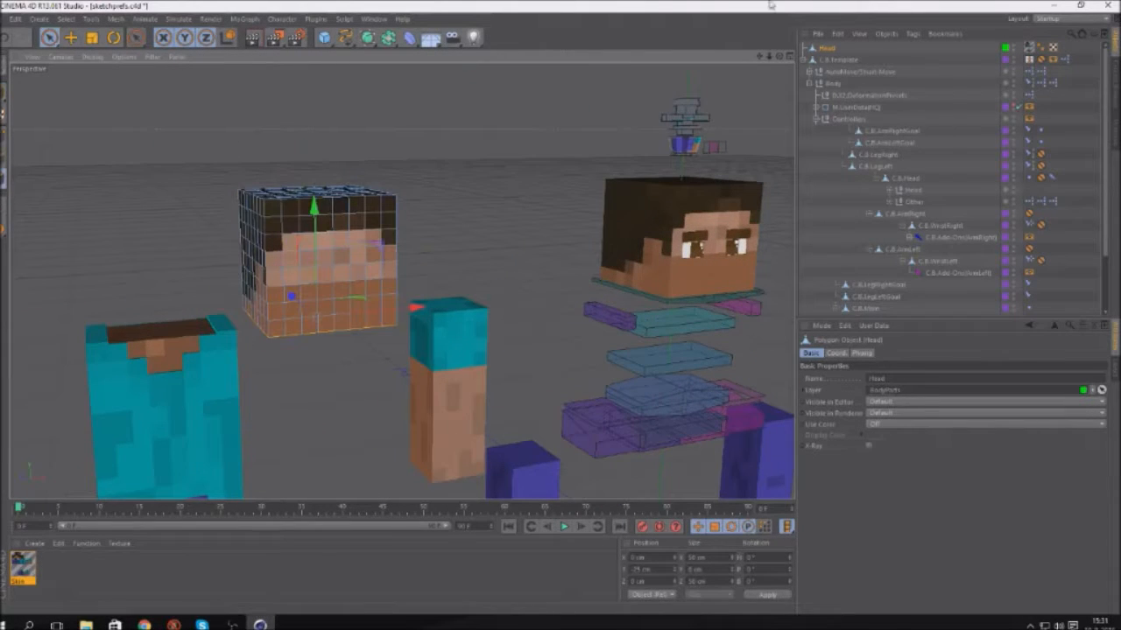
{"action": "left_click_drag", "start_coordinate": [771, 57], "coordinate": [784, 8]}
{"action": "left_click", "coordinate": [421, 336]}
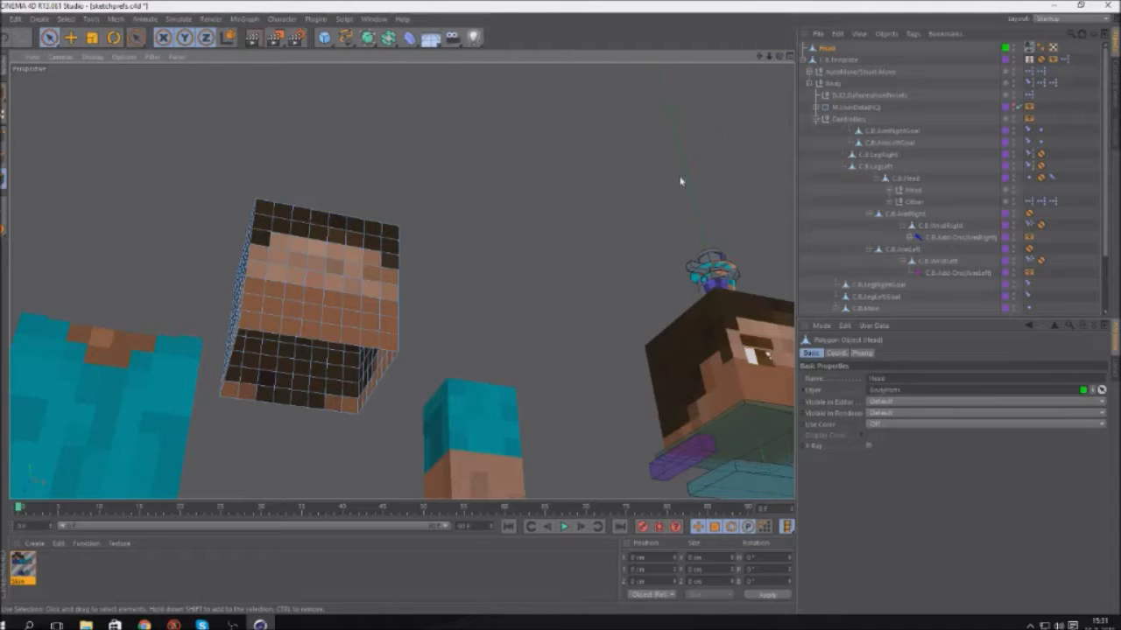
{"action": "left_click_drag", "start_coordinate": [780, 59], "coordinate": [640, 121]}
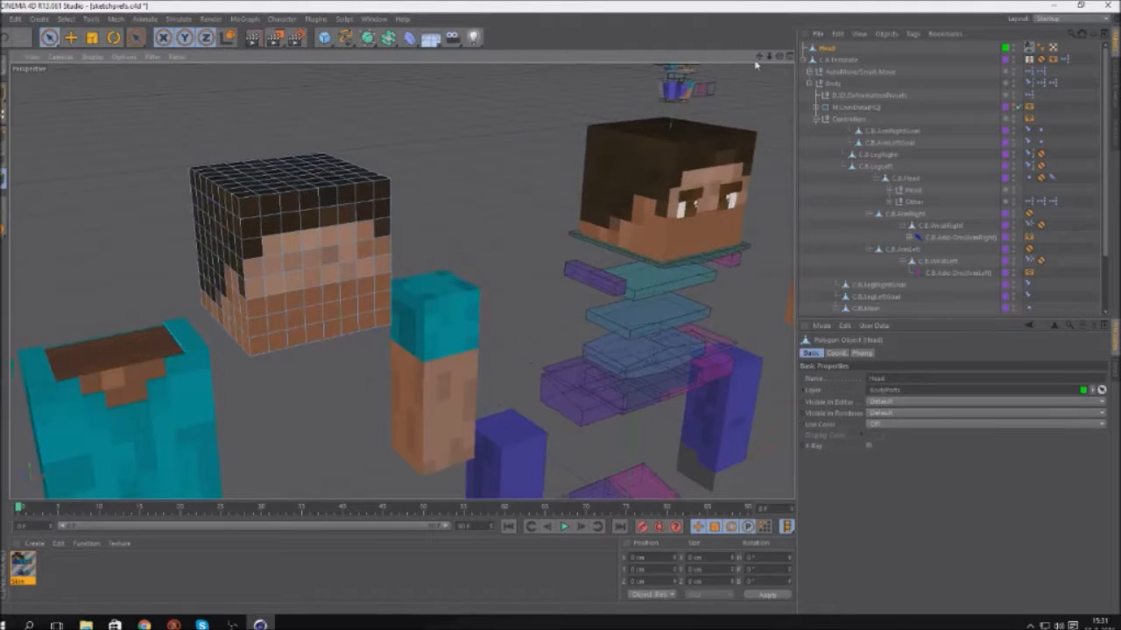
Select the skin-coloured polygons across the Head object's face and visible side and delete them, leaving the hair polygons
{"action": "scroll", "coordinate": [358, 333], "scroll_direction": "down", "scroll_amount": 3}
{"action": "scroll", "coordinate": [363, 328], "scroll_direction": "up", "scroll_amount": 5}
{"action": "scroll", "coordinate": [309, 282], "scroll_direction": "up", "scroll_amount": 4}
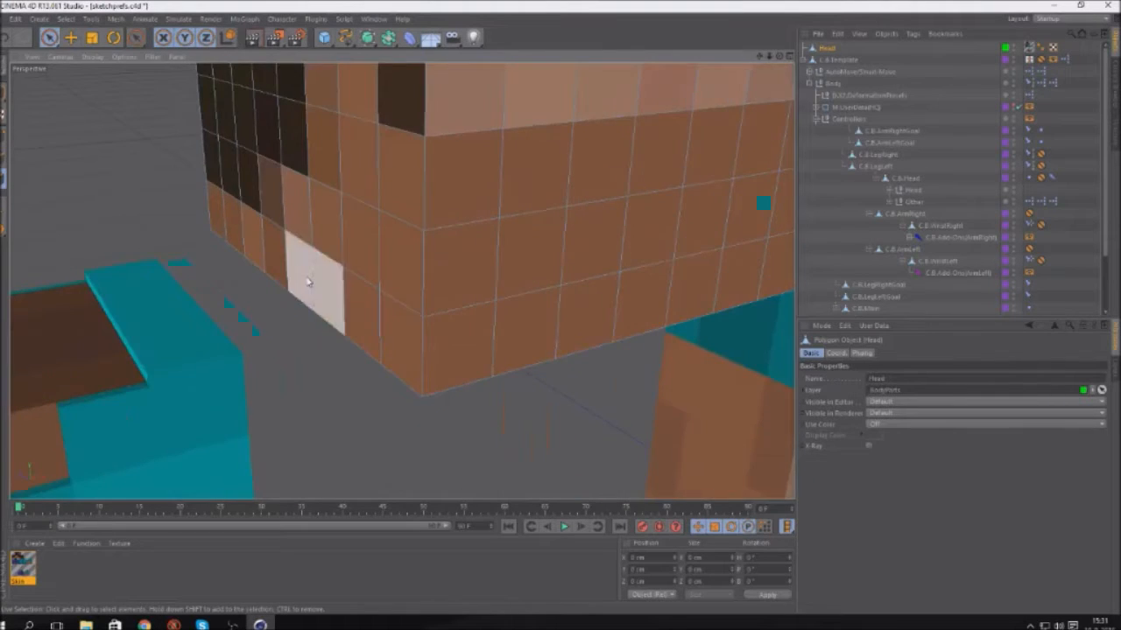
{"action": "scroll", "coordinate": [305, 278], "scroll_direction": "down", "scroll_amount": 4}
{"action": "scroll", "coordinate": [352, 300], "scroll_direction": "down", "scroll_amount": 2}
{"action": "scroll", "coordinate": [353, 300], "scroll_direction": "up", "scroll_amount": 2}
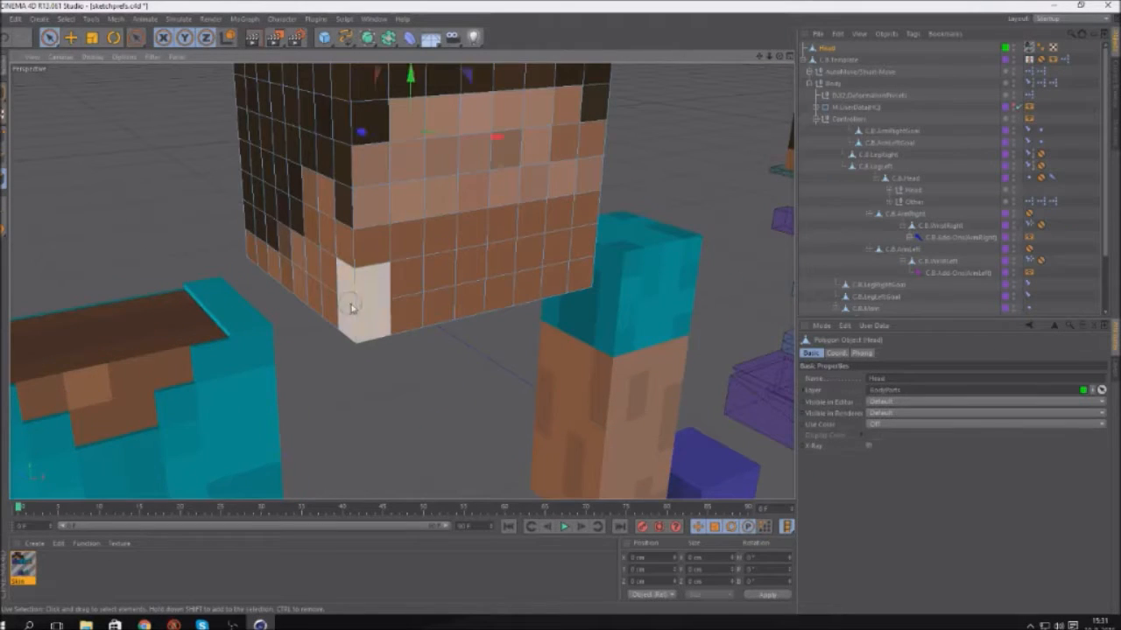
{"action": "left_click_drag", "start_coordinate": [363, 295], "coordinate": [388, 258]}
{"action": "mouse_move", "coordinate": [496, 122]}
{"action": "left_mouse_down"}
{"action": "mouse_move", "coordinate": [569, 140]}
{"action": "mouse_move", "coordinate": [600, 233]}
{"action": "mouse_move", "coordinate": [358, 312]}
{"action": "mouse_move", "coordinate": [520, 230]}
{"action": "mouse_move", "coordinate": [480, 194]}
{"action": "left_mouse_up"}
{"action": "mouse_move", "coordinate": [494, 260]}
{"action": "left_mouse_down"}
{"action": "mouse_move", "coordinate": [295, 300]}
{"action": "mouse_move", "coordinate": [321, 257]}
{"action": "mouse_move", "coordinate": [320, 211]}
{"action": "left_mouse_up"}
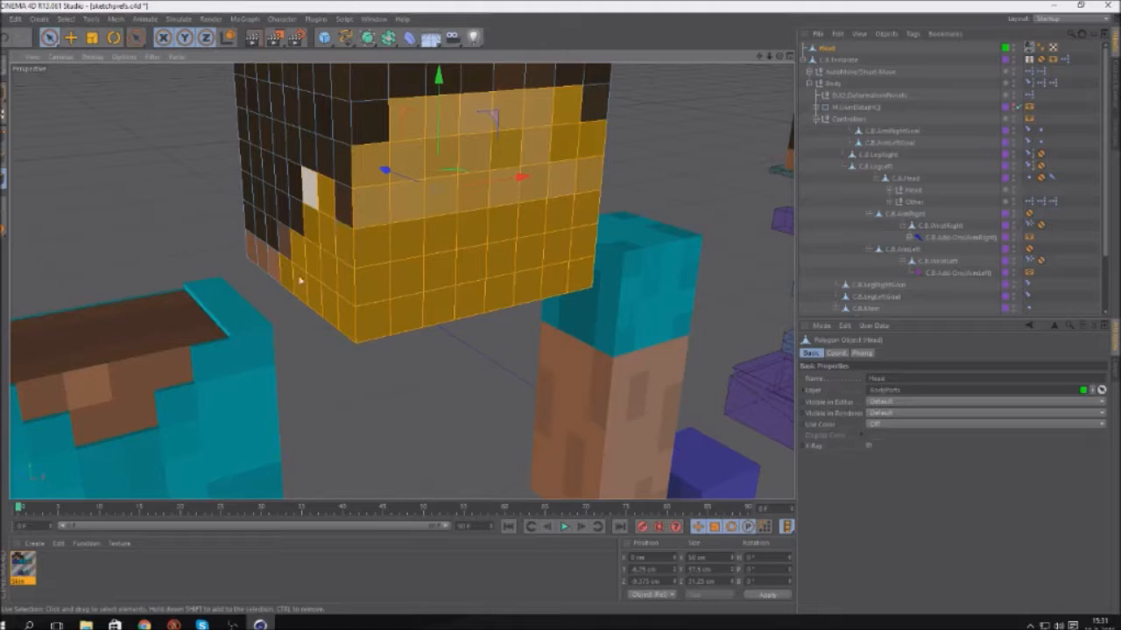
{"action": "left_click_drag", "start_coordinate": [249, 258], "coordinate": [472, 303]}
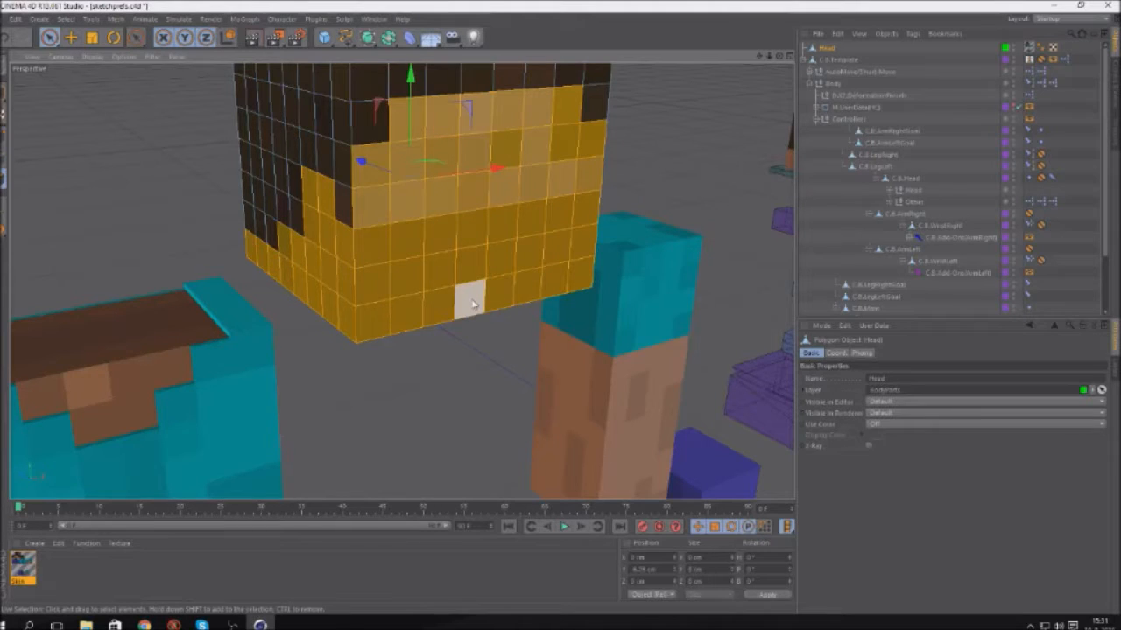
{"action": "key", "text": "Delete"}
Delete the remaining skin-coloured polygons on the far side and lower edge of the Head object
{"action": "mouse_move", "coordinate": [480, 245]}
{"action": "left_mouse_down"}
{"action": "mouse_move", "coordinate": [421, 220]}
{"action": "mouse_move", "coordinate": [531, 242]}
{"action": "mouse_move", "coordinate": [557, 182]}
{"action": "mouse_move", "coordinate": [564, 207]}
{"action": "left_mouse_up"}
{"action": "left_click_drag", "start_coordinate": [582, 255], "coordinate": [555, 225]}
{"action": "key", "text": "Delete"}
{"action": "left_click", "coordinate": [293, 259]}
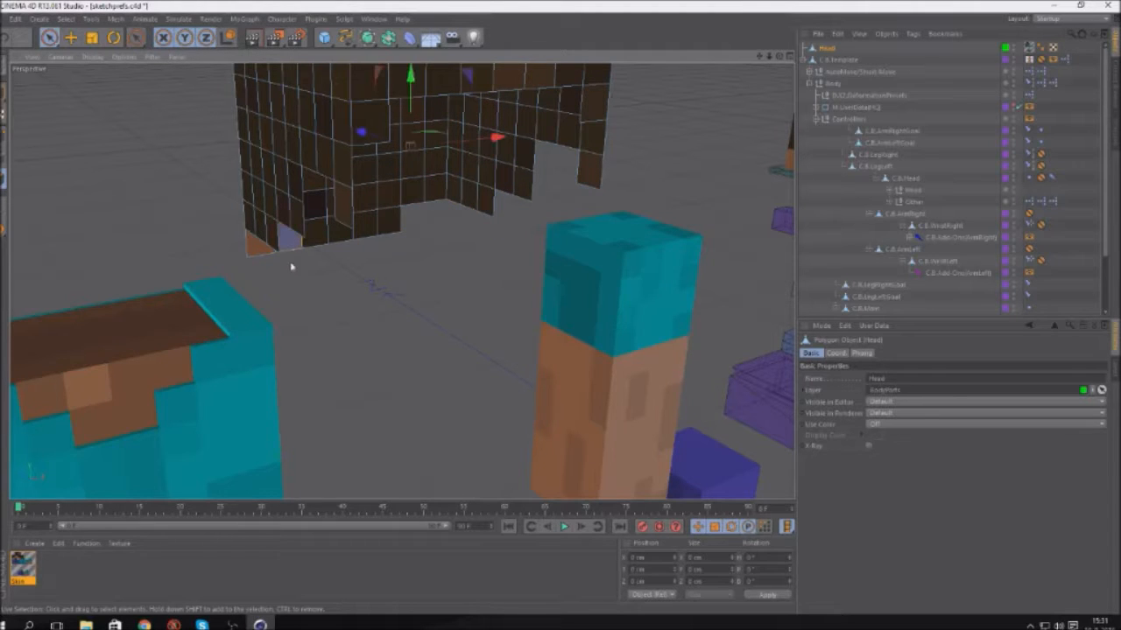
{"action": "key", "text": "Delete"}
Merge the head model file into the scene again, bringing in another Head and OverHead
{"action": "scroll", "coordinate": [313, 327], "scroll_direction": "down", "scroll_amount": 3}
{"action": "scroll", "coordinate": [495, 188], "scroll_direction": "down", "scroll_amount": 1}
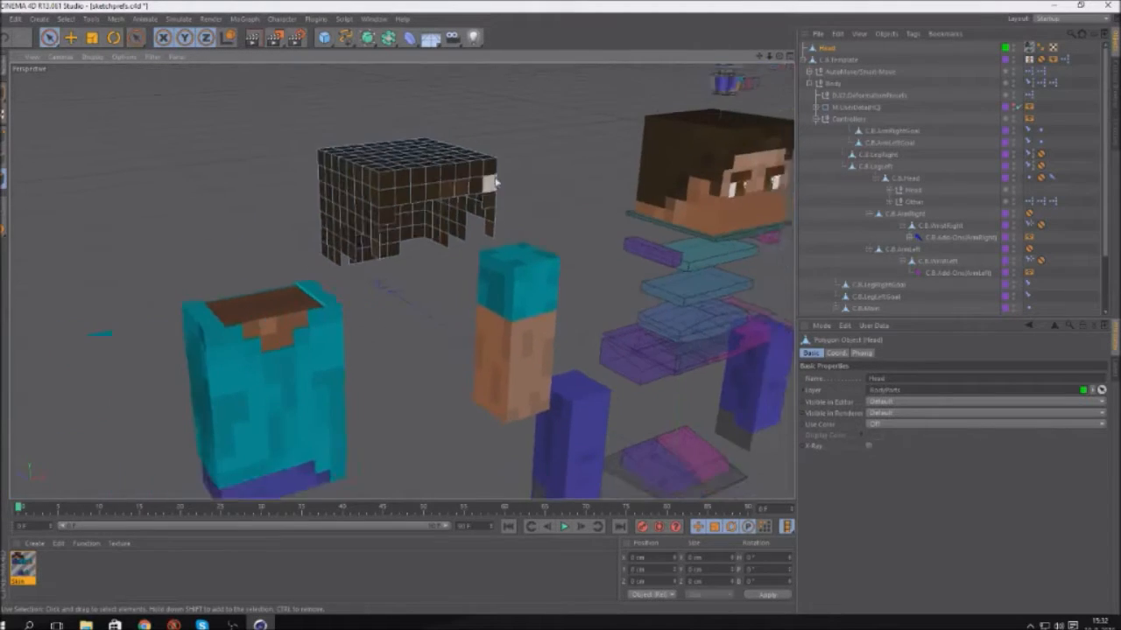
{"action": "scroll", "coordinate": [494, 177], "scroll_direction": "up", "scroll_amount": 2}
{"action": "mouse_move", "coordinate": [436, 153]}
{"action": "right_mouse_down", "text": "alt"}
{"action": "mouse_move", "coordinate": [458, 193]}
{"action": "mouse_move", "coordinate": [400, 150]}
{"action": "right_mouse_up", "text": "alt"}
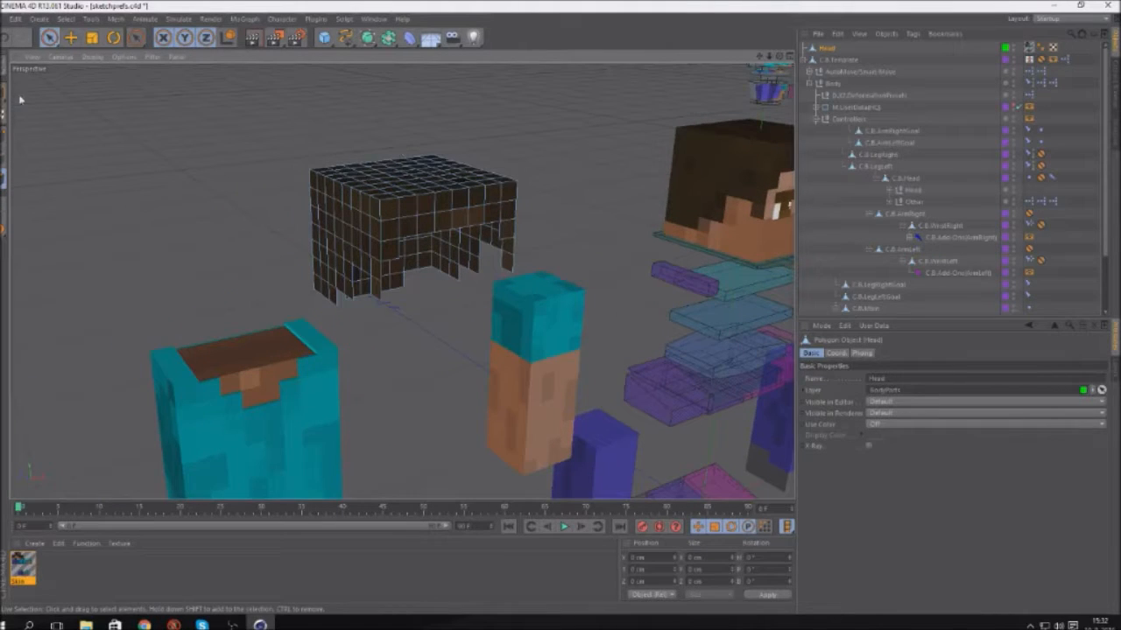
{"action": "scroll", "coordinate": [178, 165], "scroll_direction": "down", "scroll_amount": 3}
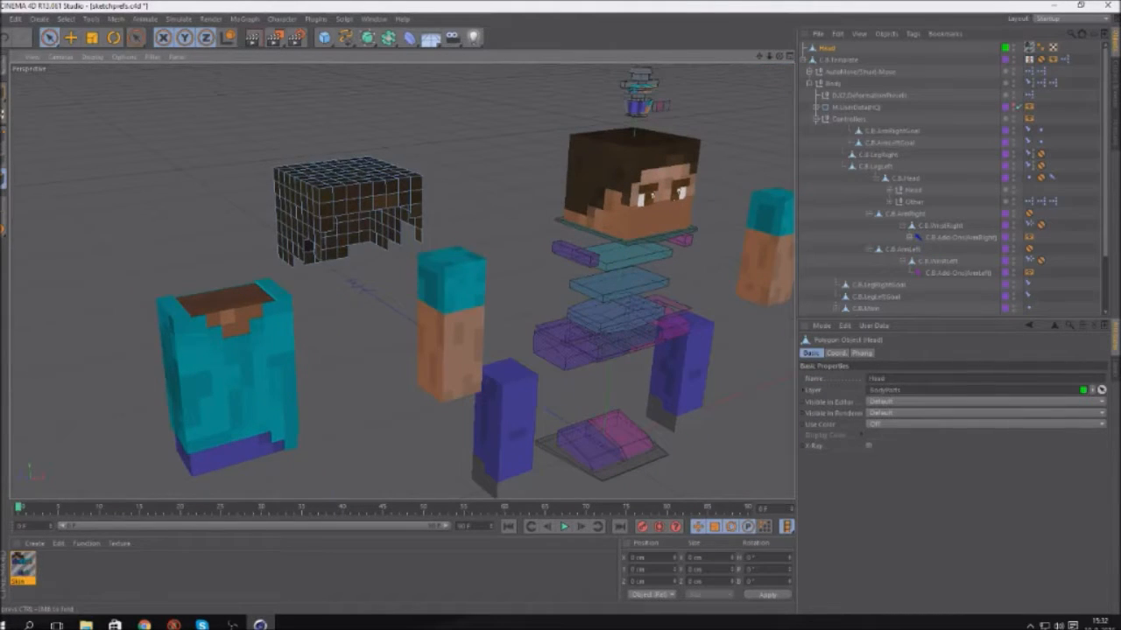
{"action": "left_click", "coordinate": [14, 18]}
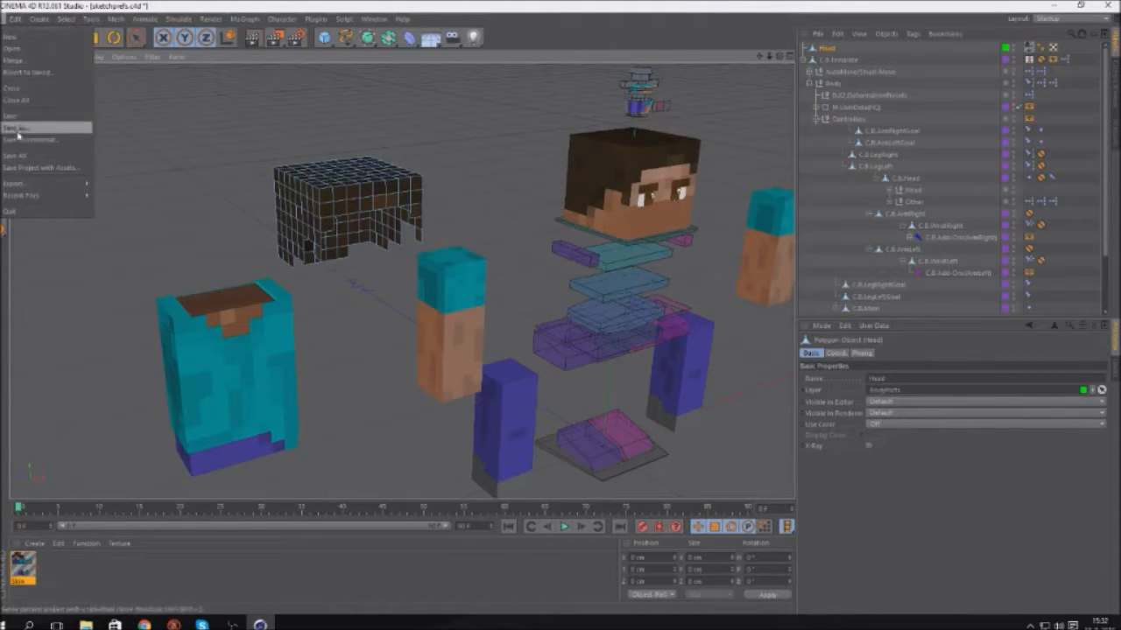
{"action": "left_click", "coordinate": [17, 60]}
{"action": "double_click", "coordinate": [129, 105]}
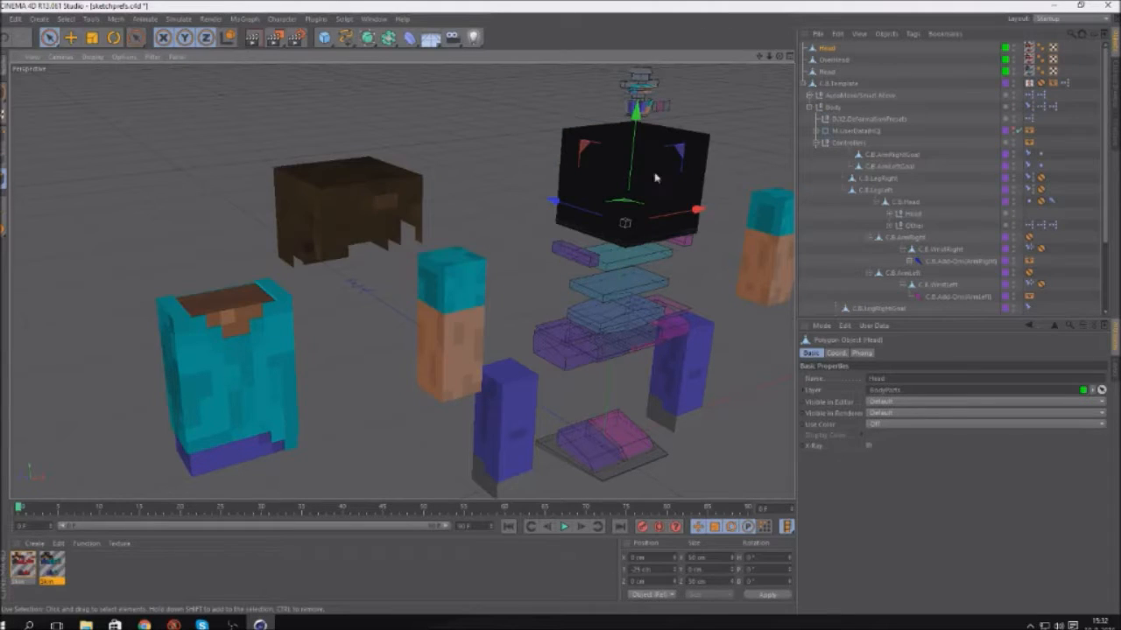
Move the OverHead object about 200 cm along negative X and set its size to 50 cm on all axes
{"action": "left_click", "coordinate": [835, 60]}
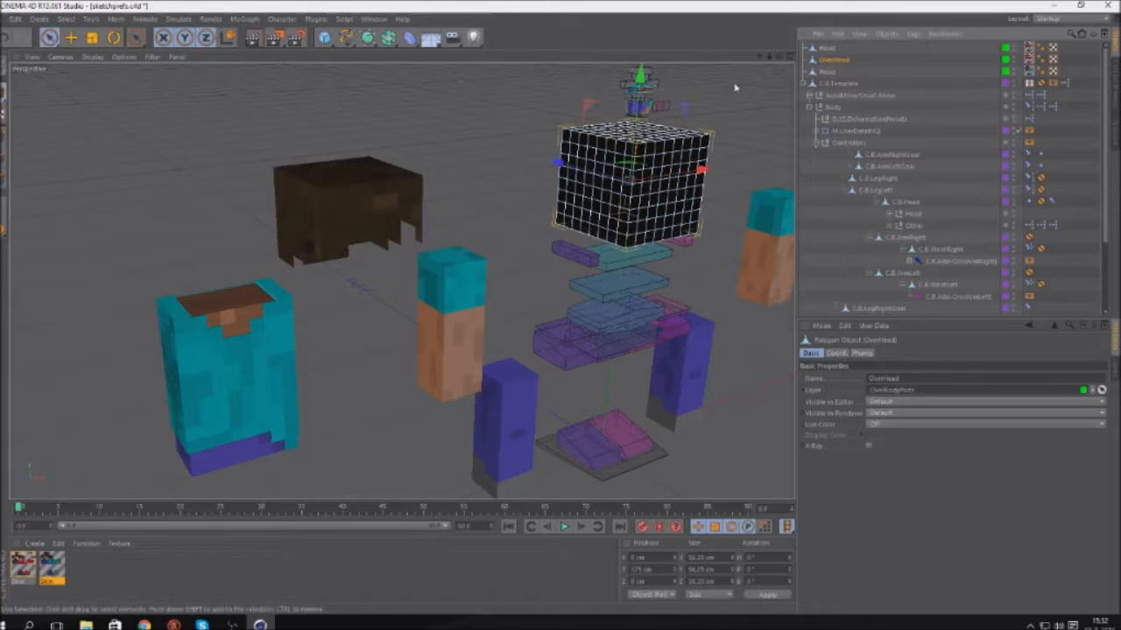
{"action": "left_click_drag", "start_coordinate": [716, 174], "coordinate": [243, 249]}
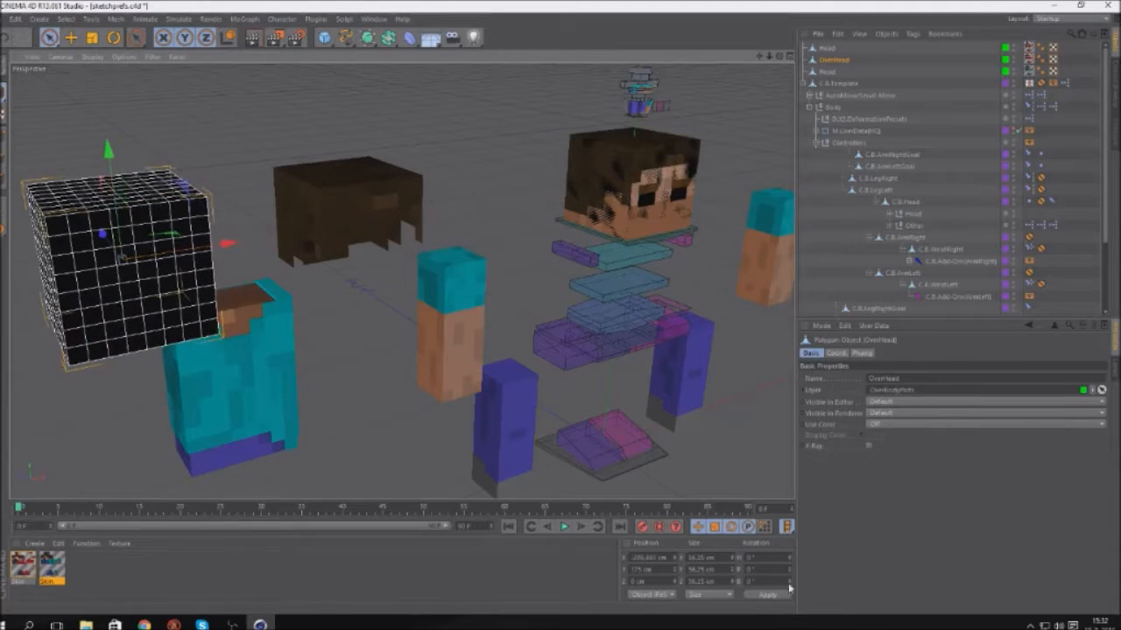
{"action": "double_click", "coordinate": [702, 558]}
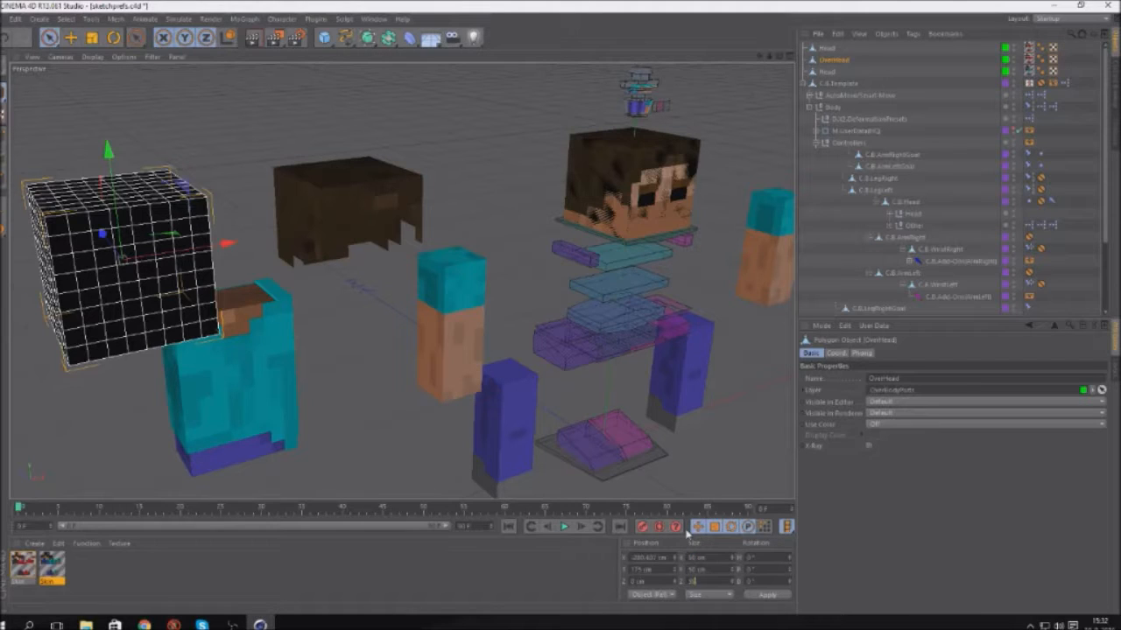
{"action": "key", "text": "Return"}
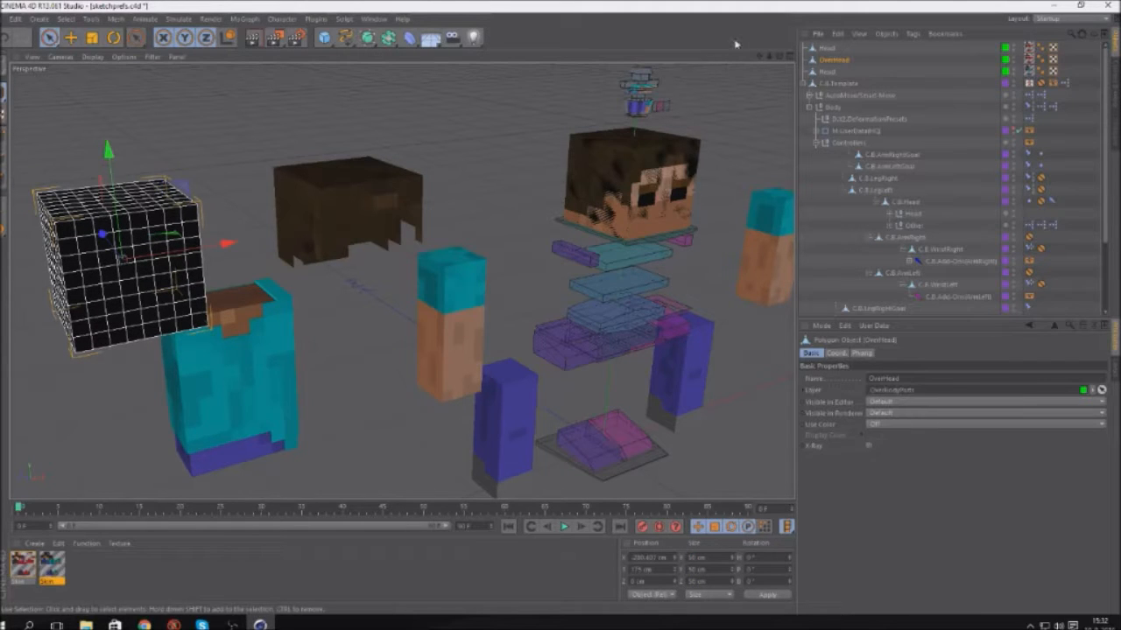
Delete the newly merged OverHead and Head objects along with their extra Skin material
{"action": "key", "text": "Delete"}
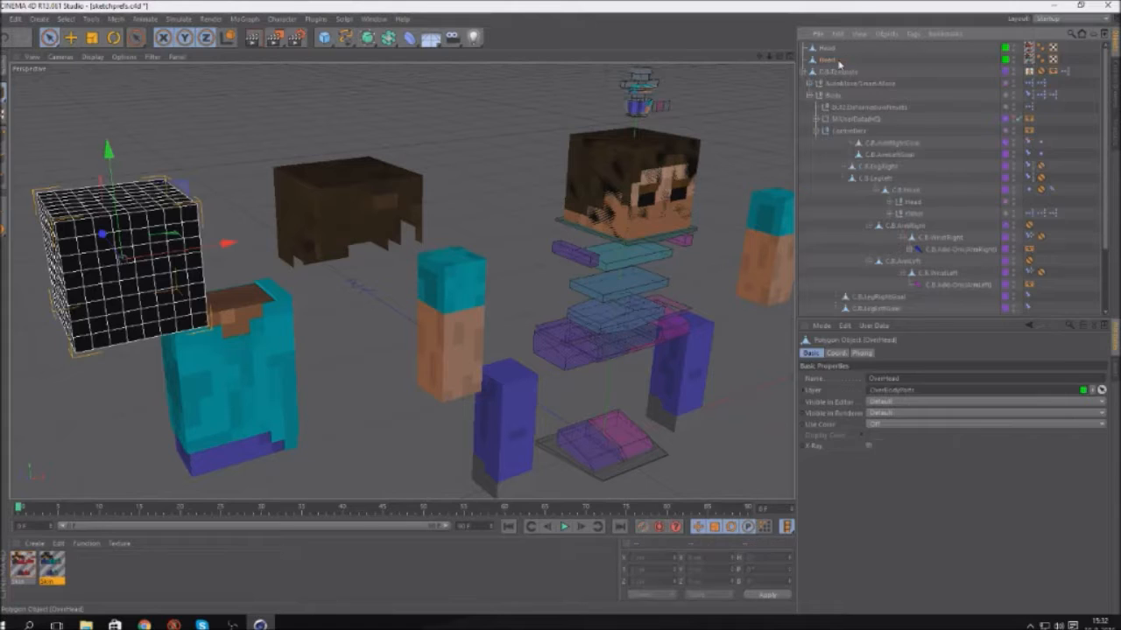
{"action": "left_click", "coordinate": [824, 50]}
{"action": "key", "text": "Delete"}
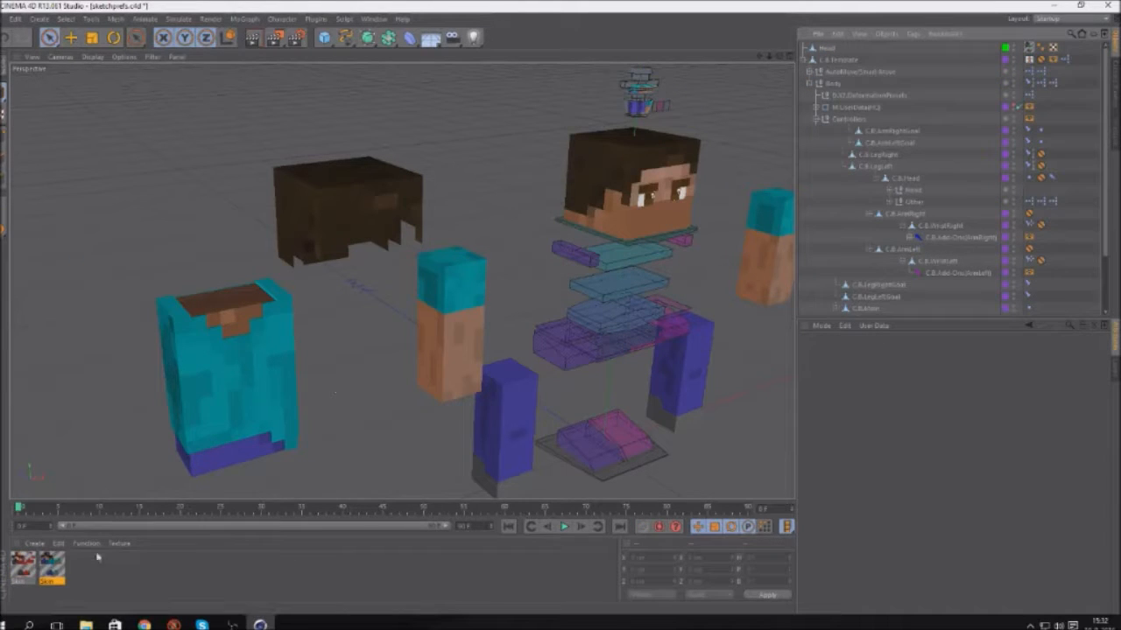
{"action": "left_click", "coordinate": [26, 567]}
{"action": "key", "text": "Delete"}
{"action": "scroll", "coordinate": [391, 345], "scroll_direction": "down", "scroll_amount": 2}
{"action": "scroll", "coordinate": [308, 208], "scroll_direction": "up", "scroll_amount": 2}
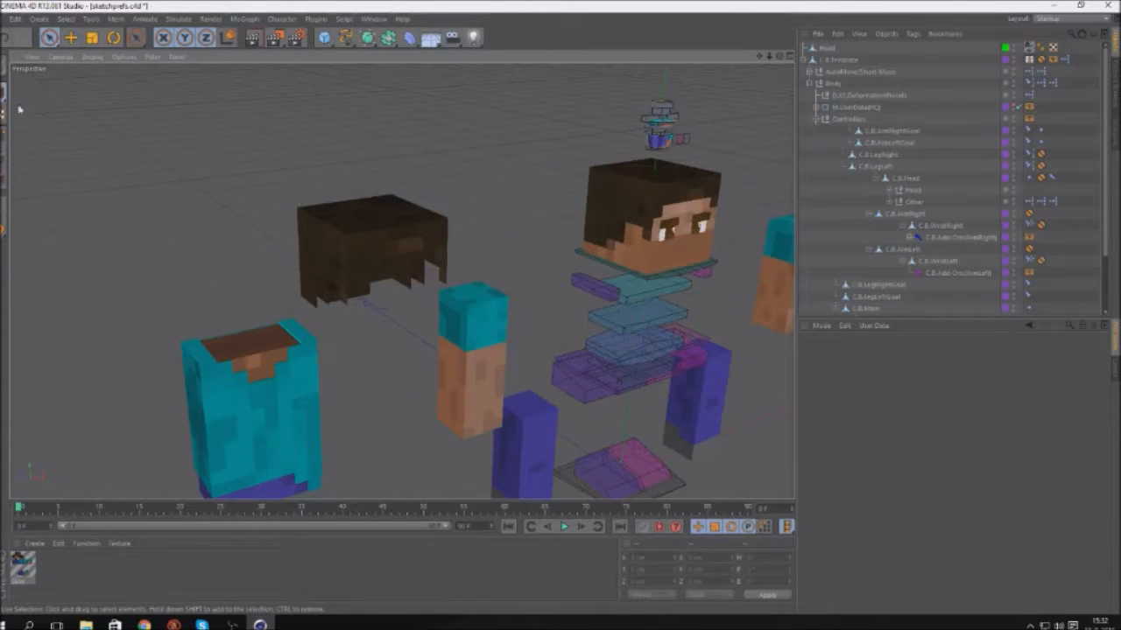
Select all polygons of the remaining hair mesh in the Head object
{"action": "left_click", "coordinate": [372, 245]}
{"action": "scroll", "coordinate": [279, 294], "scroll_direction": "up", "scroll_amount": 2}
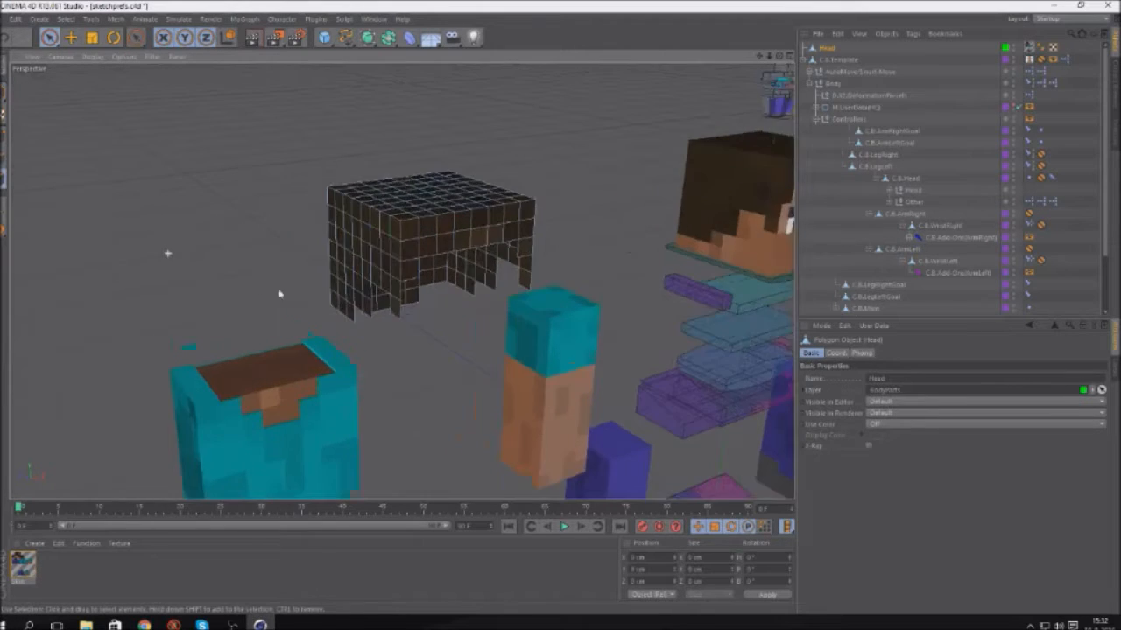
{"action": "scroll", "coordinate": [342, 280], "scroll_direction": "up", "scroll_amount": 2}
{"action": "key", "text": "ctrl+a"}
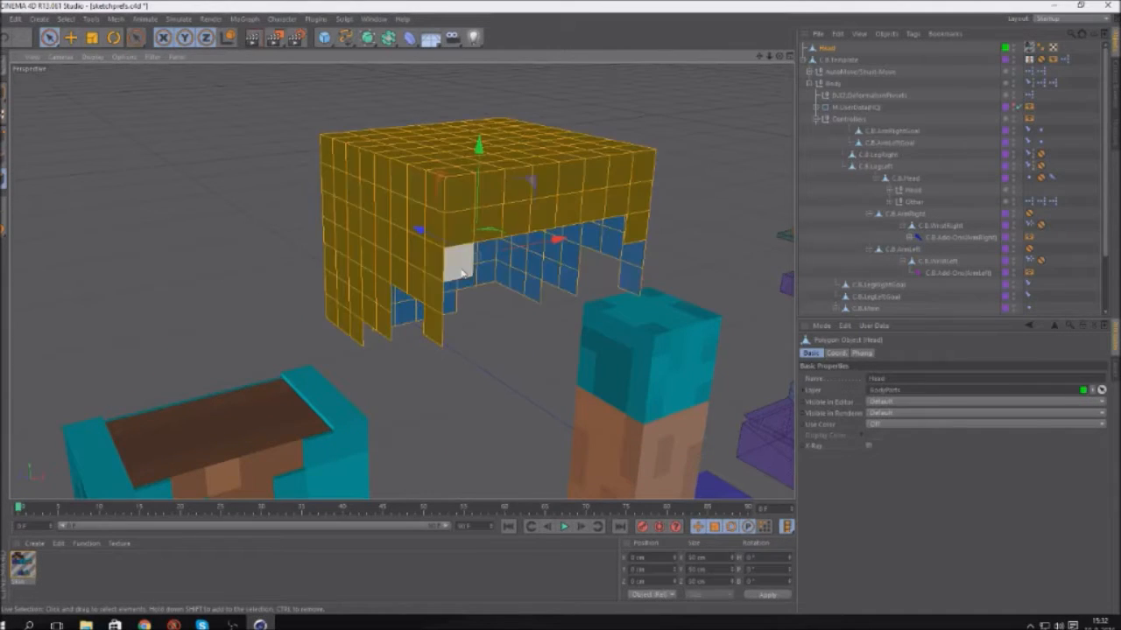
Try to extrude all selected hair polygons with an offset of 1 cm
{"action": "left_click_drag", "start_coordinate": [138, 38], "coordinate": [179, 50]}
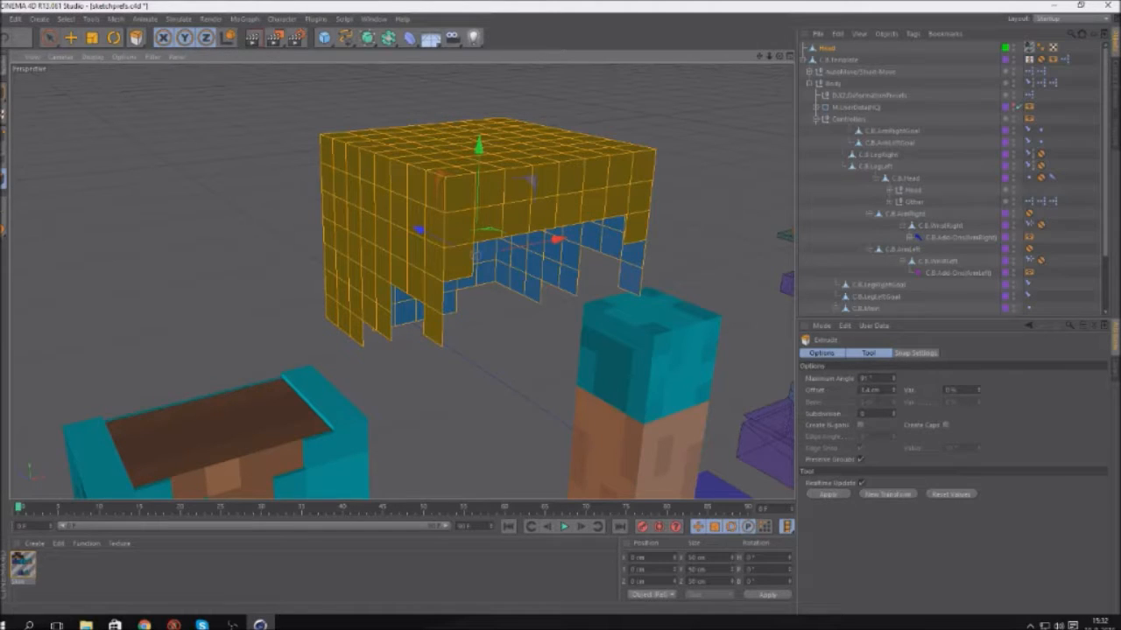
{"action": "left_click_drag", "start_coordinate": [881, 391], "coordinate": [784, 409]}
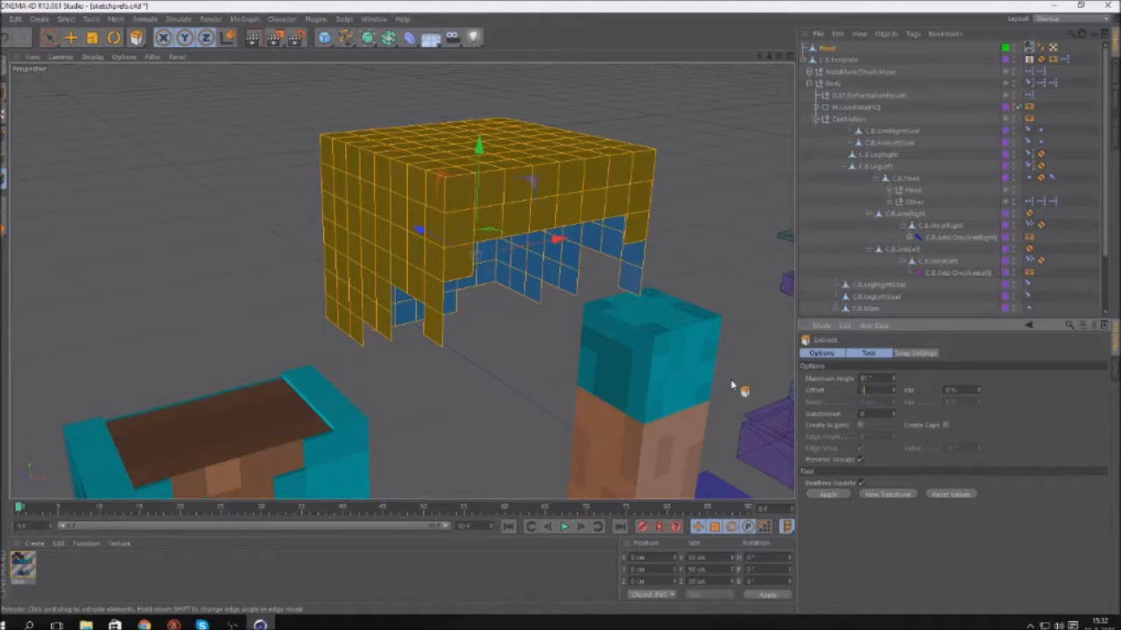
{"action": "type", "text": "1"}
{"action": "key", "text": "Return"}
{"action": "key", "text": "ctrl+z"}
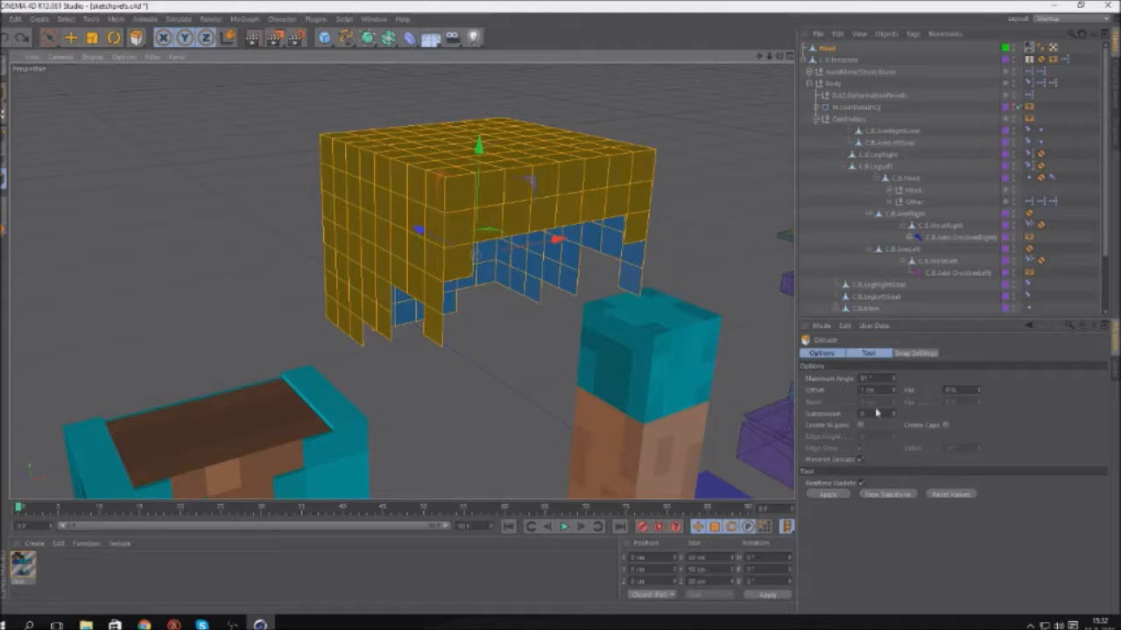
Set the extrude offset to 2 cm, try it on the whole hair selection, and undo that extrusion
{"action": "left_click_drag", "start_coordinate": [879, 391], "coordinate": [842, 393]}
{"action": "type", "text": "2"}
{"action": "key", "text": "Return"}
{"action": "left_click", "coordinate": [529, 455]}
{"action": "right_click_drag", "start_coordinate": [364, 320], "coordinate": [257, 251], "text": "alt"}
{"action": "scroll", "coordinate": [307, 307], "scroll_direction": "up", "scroll_amount": 3}
{"action": "scroll", "coordinate": [382, 326], "scroll_direction": "down", "scroll_amount": 4}
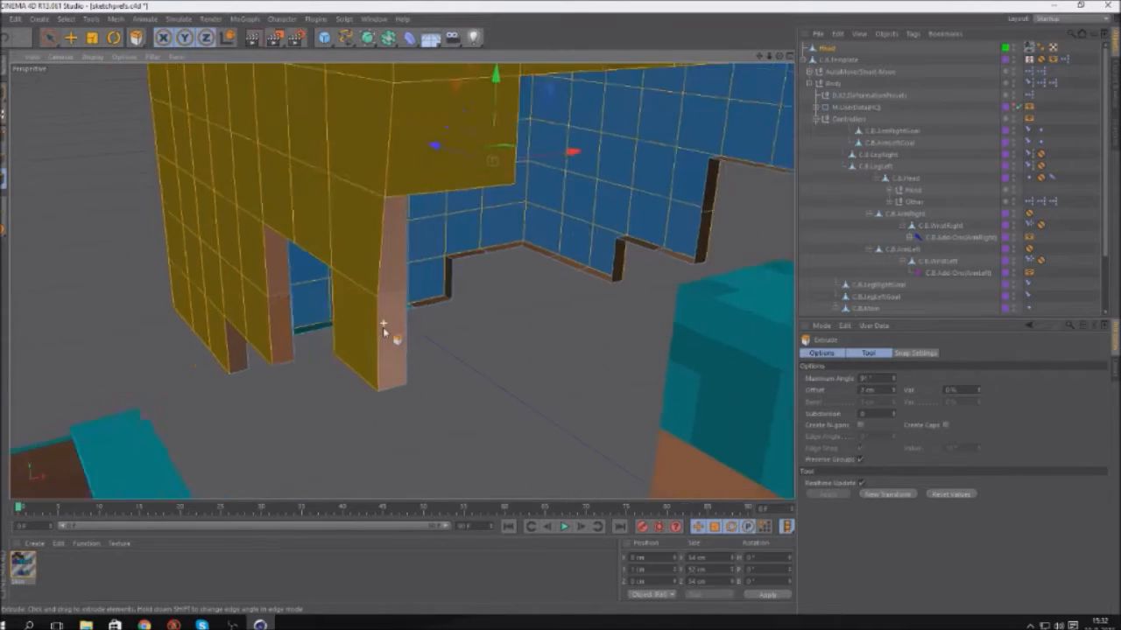
{"action": "key", "text": "ctrl+z"}
Exclude the two lower front sideburn polygons on each side from the selection and extrude the remaining hair by 2 cm
{"action": "left_click", "coordinate": [49, 37]}
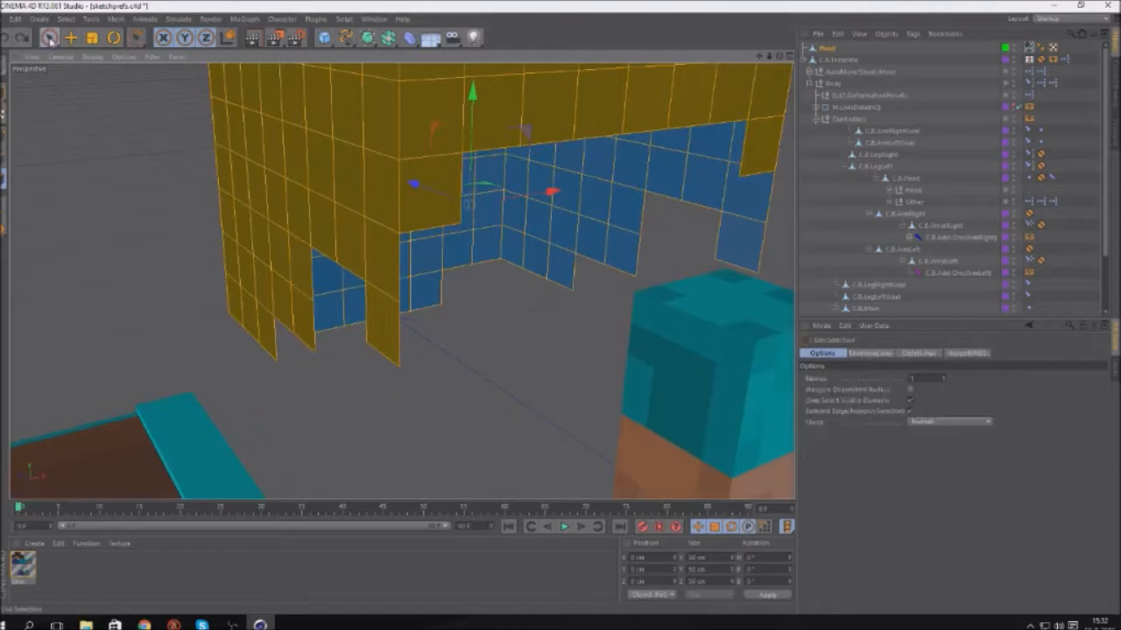
{"action": "left_click", "coordinate": [390, 278], "text": "ctrl"}
{"action": "left_click", "coordinate": [396, 311], "text": "ctrl"}
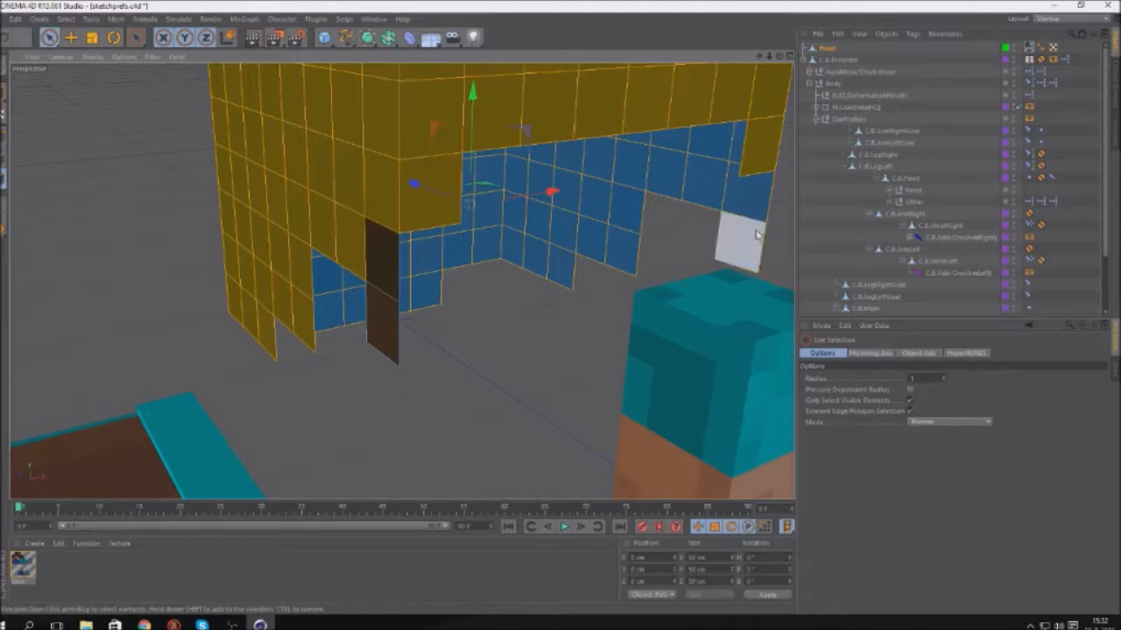
{"action": "left_click_drag", "start_coordinate": [740, 242], "coordinate": [746, 191], "text": "ctrl"}
{"action": "left_click_drag", "start_coordinate": [137, 40], "coordinate": [181, 76]}
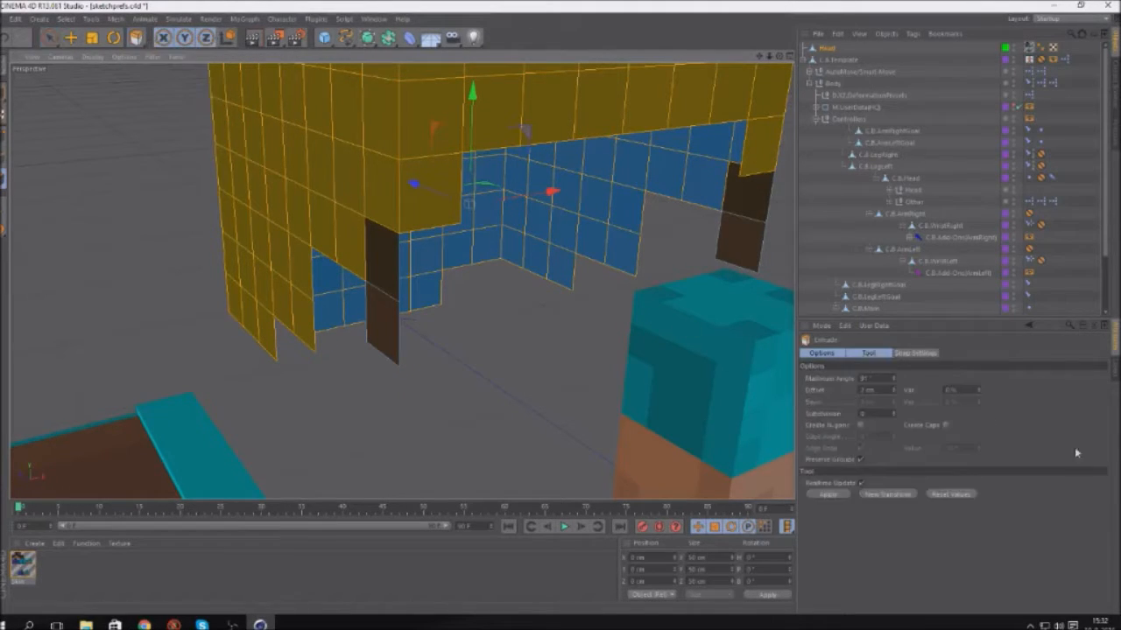
{"action": "left_click", "coordinate": [828, 494]}
{"action": "scroll", "coordinate": [430, 408], "scroll_direction": "down", "scroll_amount": 3}
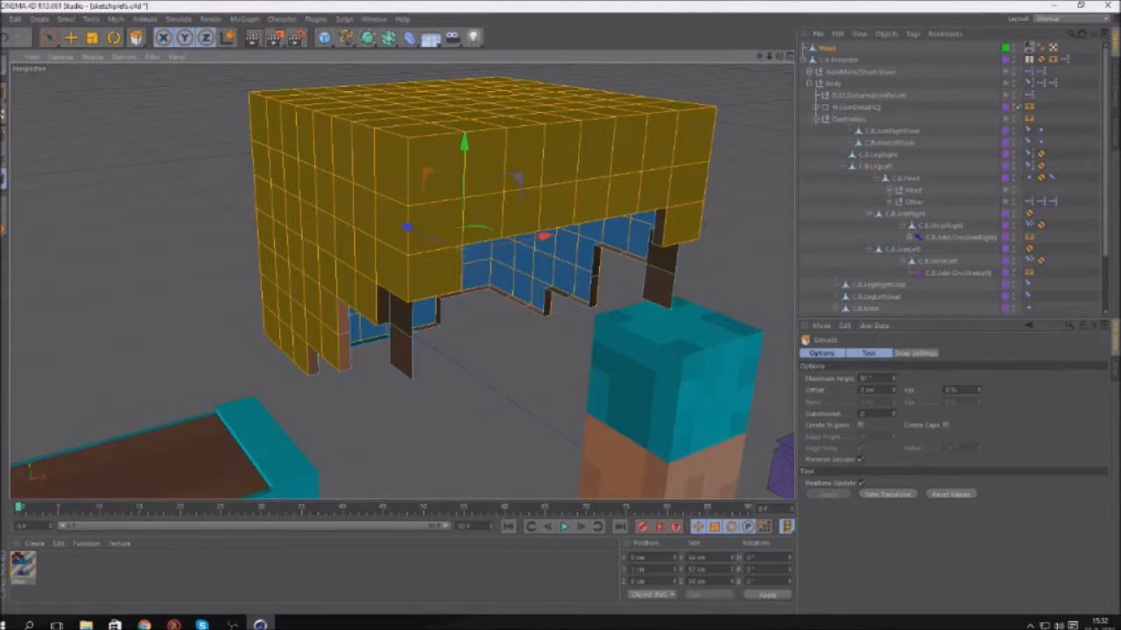
Select the unextruded sideburn polygons on both sides of the hair and extrude them by 2 cm
{"action": "left_click", "coordinate": [55, 43]}
{"action": "left_click", "coordinate": [380, 333]}
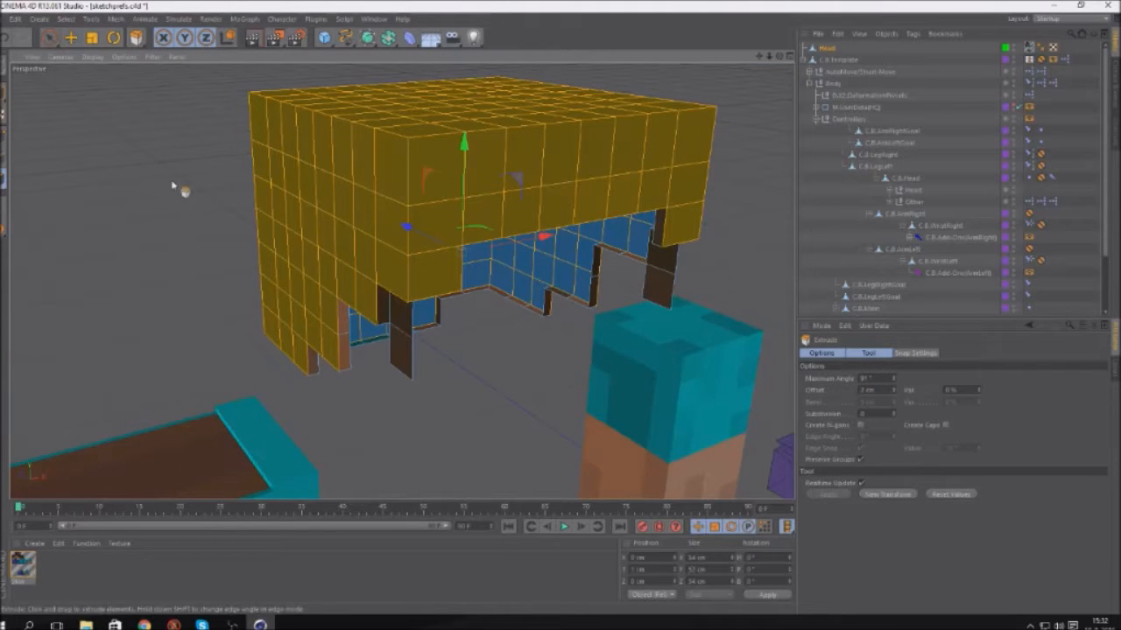
{"action": "left_click", "coordinate": [49, 36]}
{"action": "left_click", "coordinate": [401, 346]}
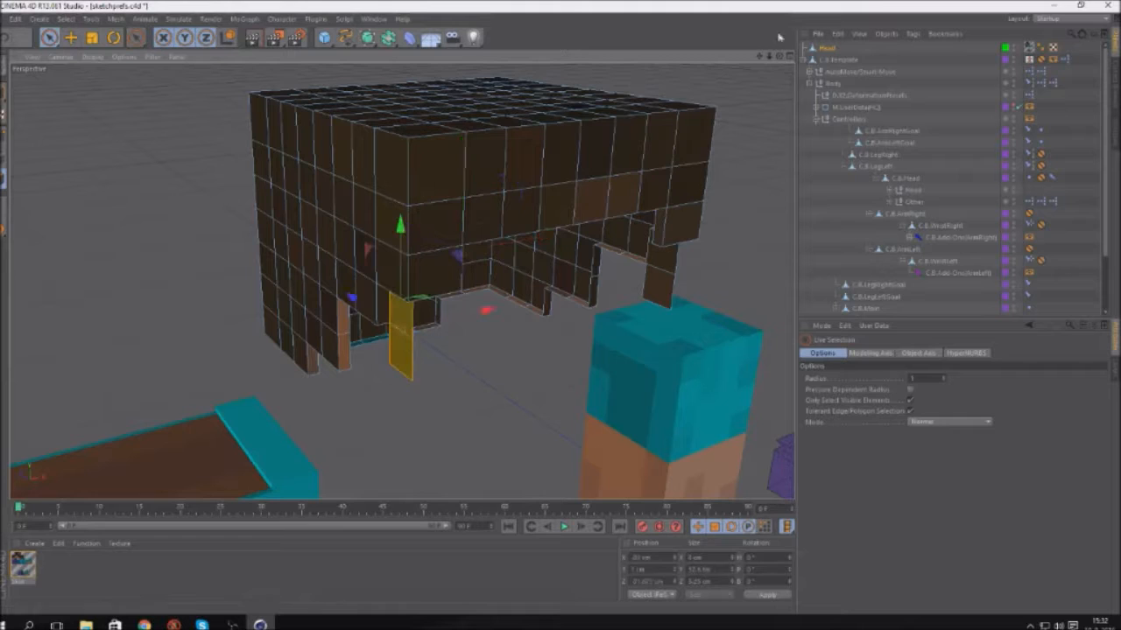
{"action": "left_click_drag", "start_coordinate": [691, 198], "coordinate": [501, 149], "text": "alt"}
{"action": "mouse_move", "coordinate": [480, 343]}
{"action": "left_mouse_down", "text": "shift"}
{"action": "mouse_move", "coordinate": [479, 390]}
{"action": "mouse_move", "coordinate": [477, 347]}
{"action": "left_mouse_up", "text": "shift"}
{"action": "left_click", "coordinate": [138, 37]}
{"action": "left_click", "coordinate": [177, 74]}
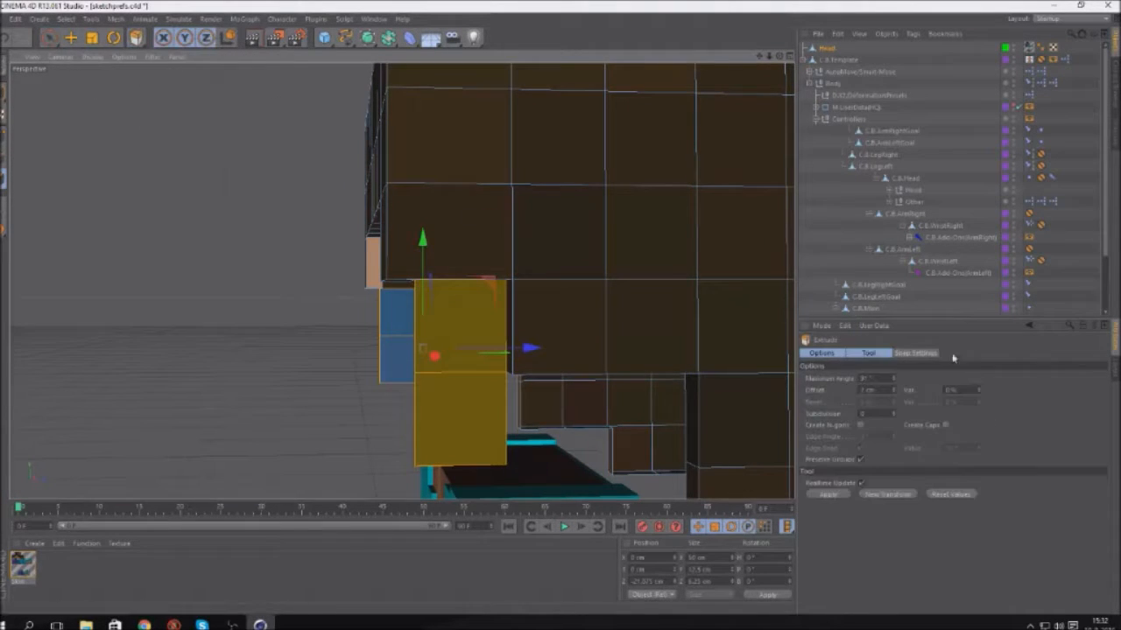
{"action": "left_click", "coordinate": [872, 390]}
{"action": "key", "text": "Return"}
{"action": "left_click_drag", "start_coordinate": [782, 61], "coordinate": [420, 453]}
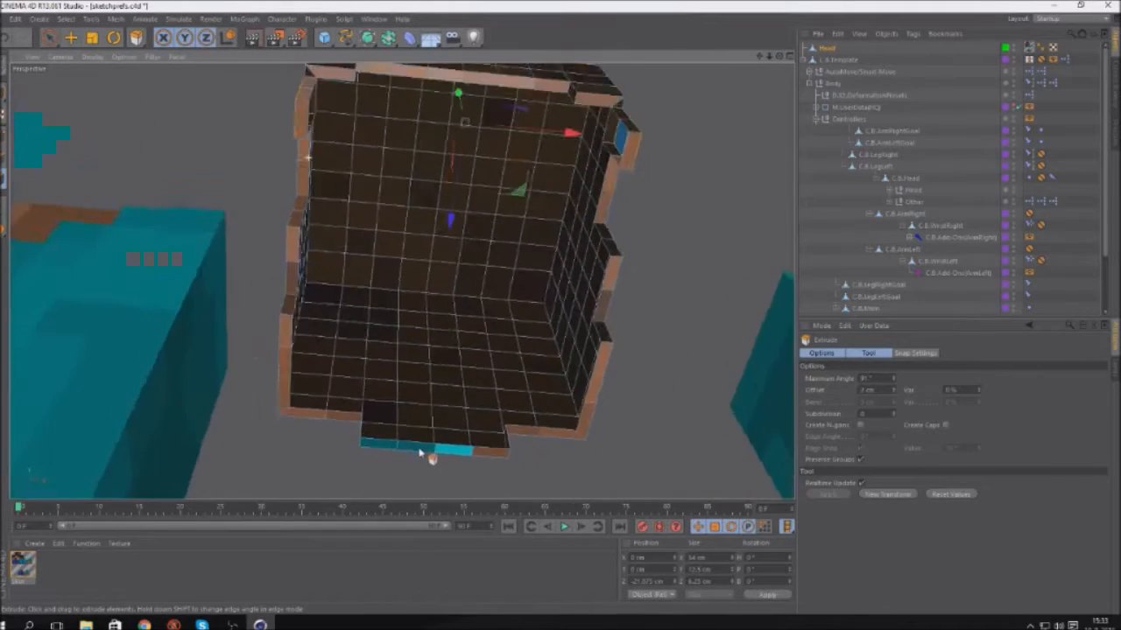
{"action": "scroll", "coordinate": [420, 453], "scroll_direction": "down", "scroll_amount": 4}
{"action": "left_click_drag", "start_coordinate": [779, 58], "coordinate": [793, 118]}
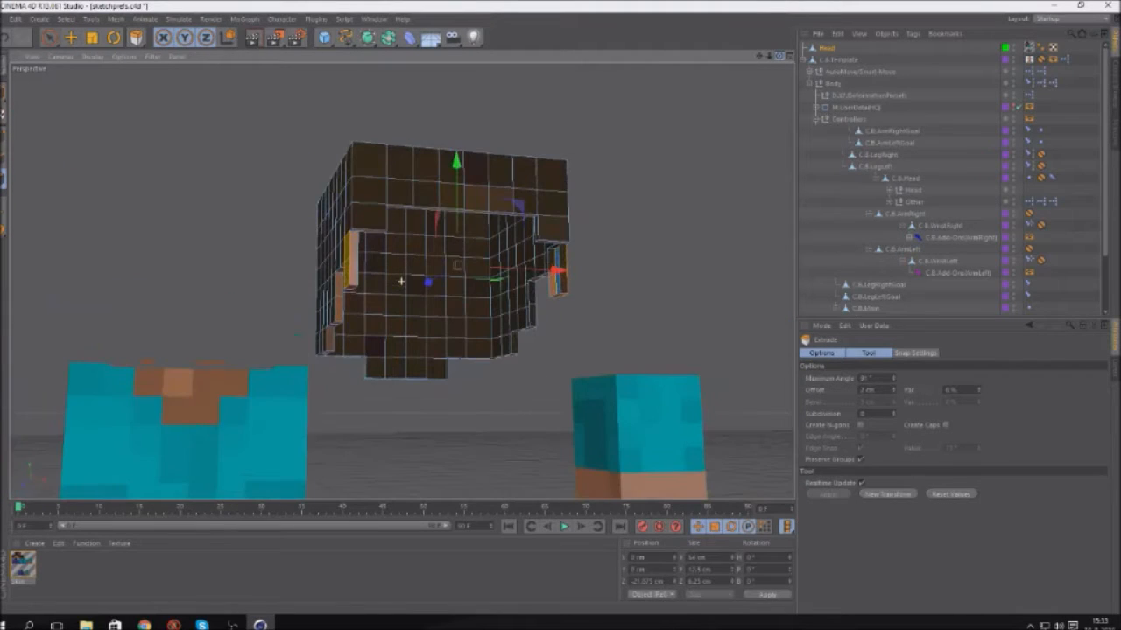
Create a new material for the hair's inner edges and disable its Specular channel
{"action": "mouse_move", "coordinate": [779, 56]}
{"action": "left_mouse_down"}
{"action": "mouse_move", "coordinate": [744, 144]}
{"action": "mouse_move", "coordinate": [774, 87]}
{"action": "mouse_move", "coordinate": [765, 72]}
{"action": "left_mouse_up"}
{"action": "scroll", "coordinate": [367, 248], "scroll_direction": "up", "scroll_amount": 5}
{"action": "scroll", "coordinate": [402, 233], "scroll_direction": "down", "scroll_amount": 5}
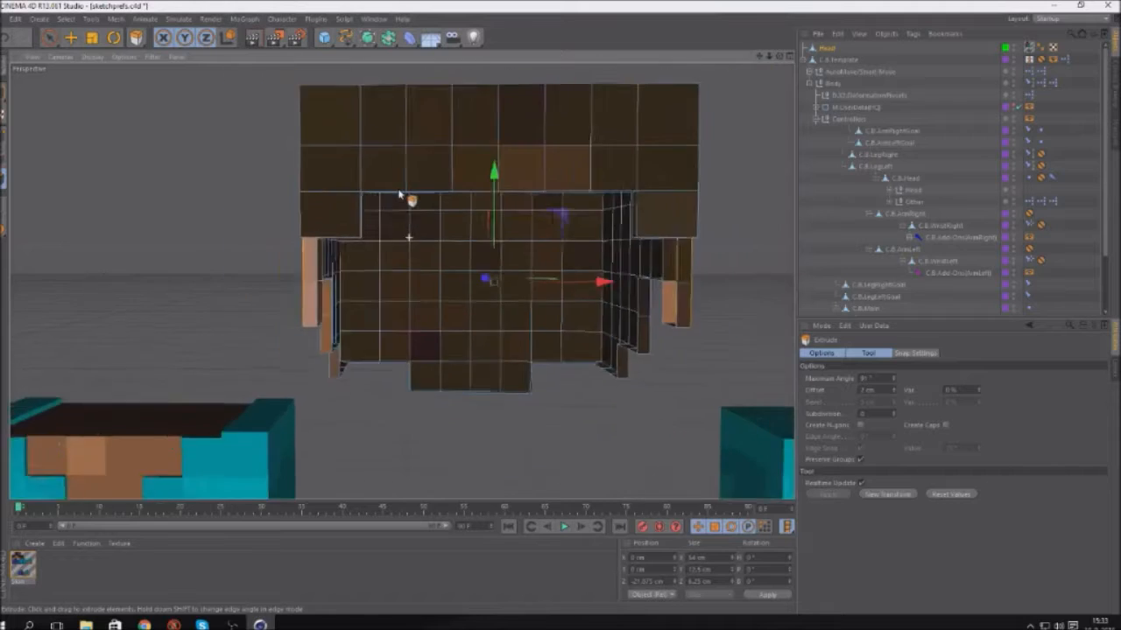
{"action": "scroll", "coordinate": [394, 223], "scroll_direction": "up", "scroll_amount": 6}
{"action": "scroll", "coordinate": [59, 160], "scroll_direction": "down", "scroll_amount": 3}
{"action": "scroll", "coordinate": [253, 311], "scroll_direction": "up", "scroll_amount": 5}
{"action": "scroll", "coordinate": [254, 311], "scroll_direction": "up", "scroll_amount": 2}
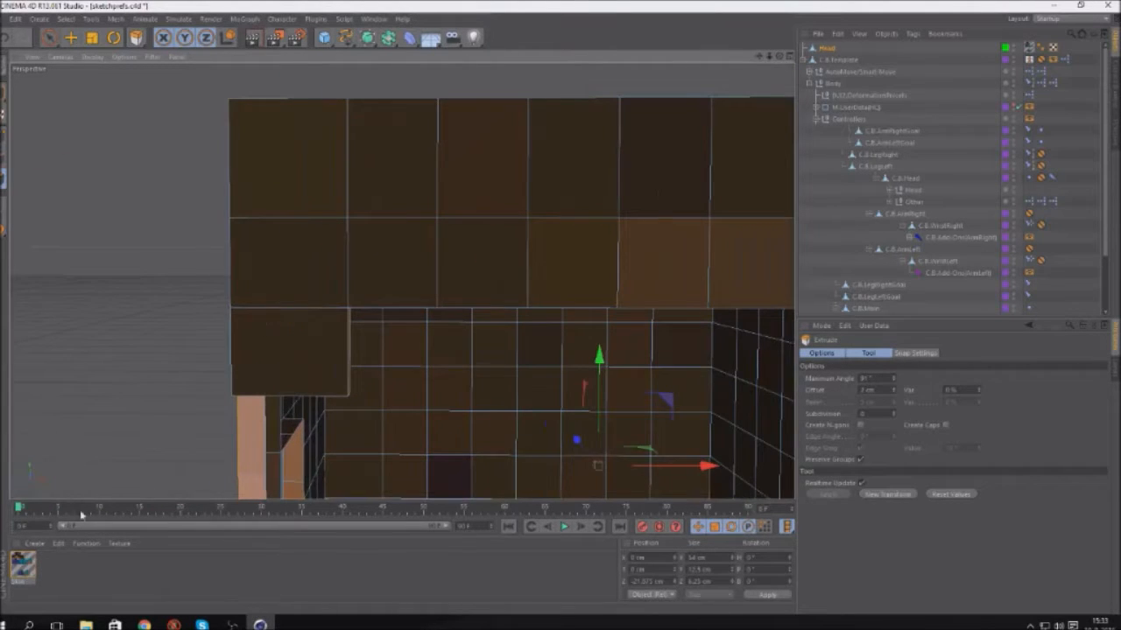
{"action": "left_click", "coordinate": [35, 544]}
{"action": "left_click", "coordinate": [49, 437]}
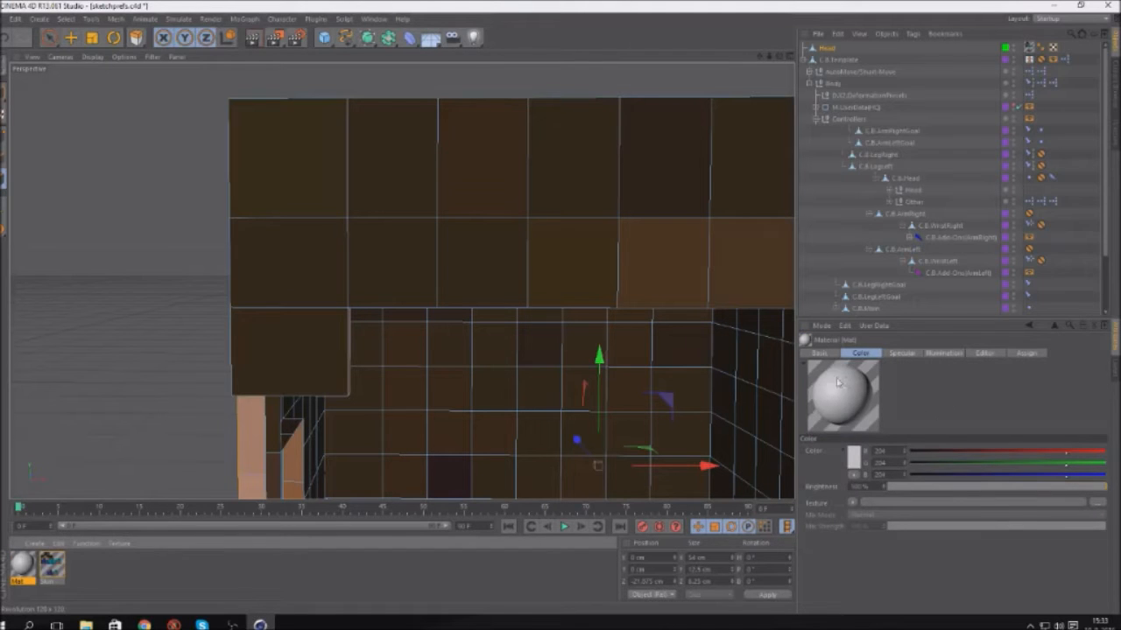
{"action": "left_click", "coordinate": [820, 354]}
{"action": "left_click", "coordinate": [844, 527]}
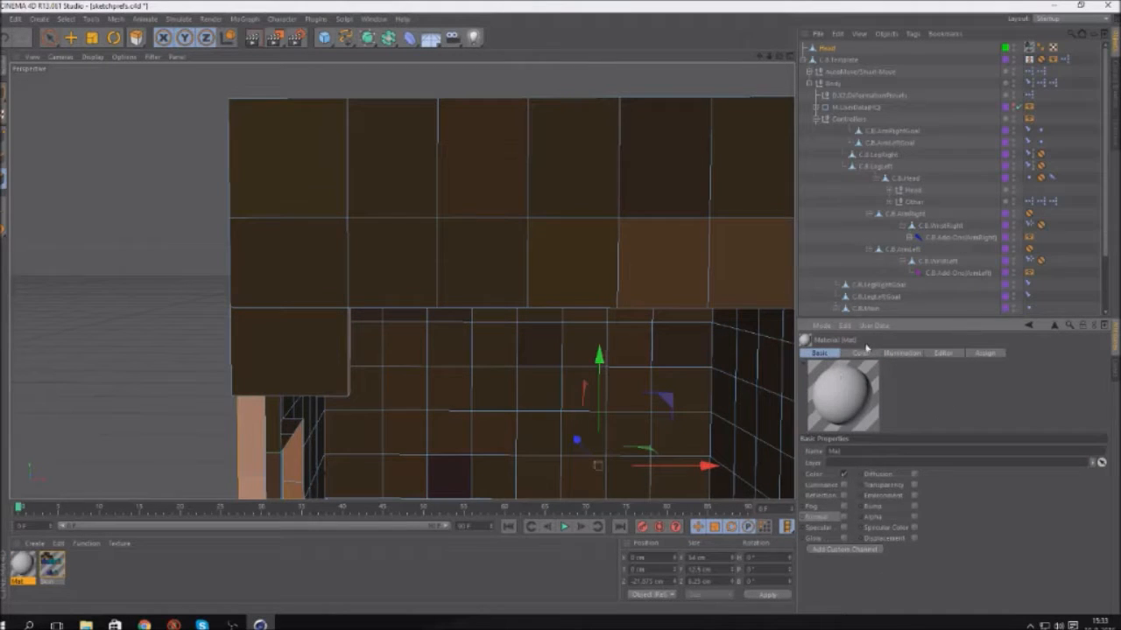
Set the new material's colour to the hair's dark brown, R 42, G 28, B 12
{"action": "left_click", "coordinate": [864, 353]}
{"action": "left_click", "coordinate": [854, 457]}
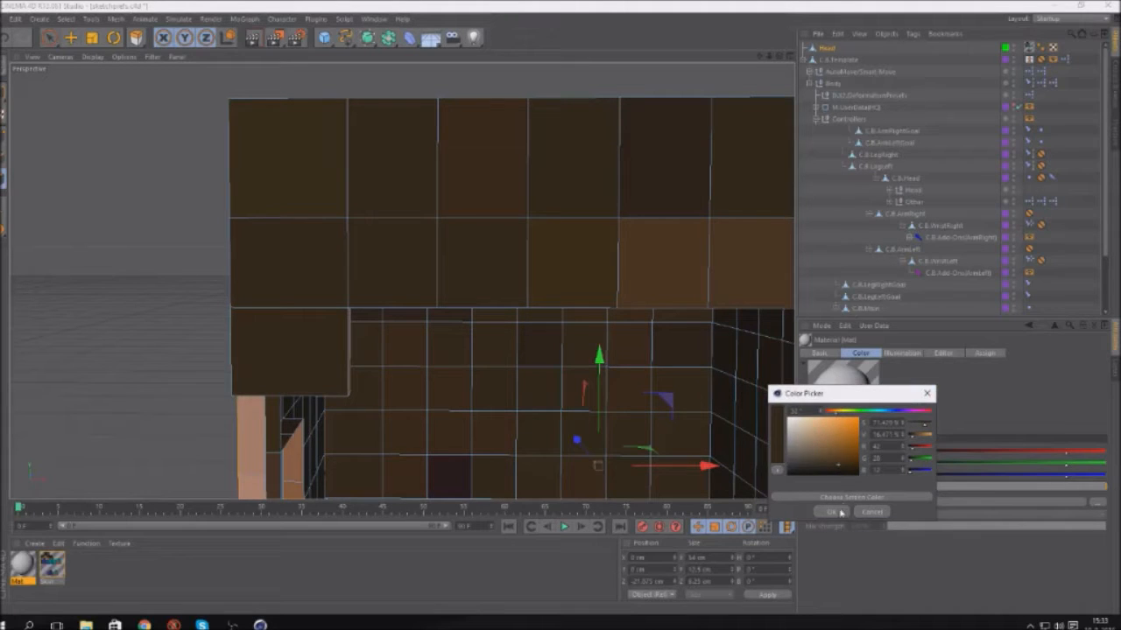
{"action": "left_click", "coordinate": [833, 512]}
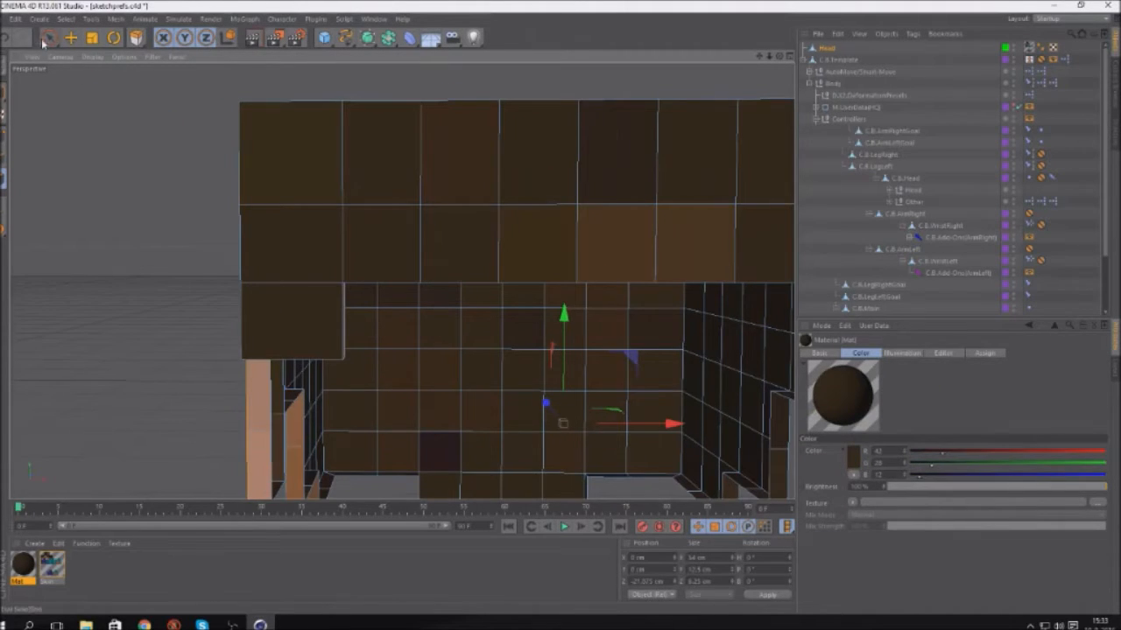
With Live Selection, select the thin lower edge polygons along one side and the adjoining back of the hair
{"action": "left_click", "coordinate": [46, 40]}
{"action": "scroll", "coordinate": [429, 278], "scroll_direction": "down", "scroll_amount": 4}
{"action": "scroll", "coordinate": [406, 324], "scroll_direction": "down", "scroll_amount": 3}
{"action": "scroll", "coordinate": [480, 463], "scroll_direction": "up", "scroll_amount": 5}
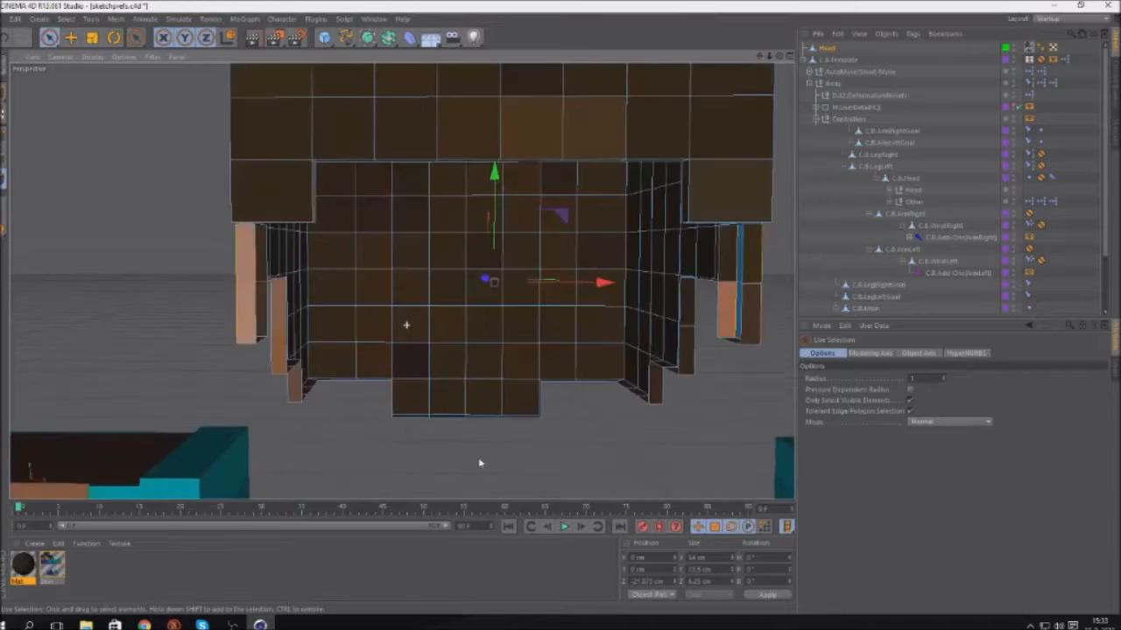
{"action": "scroll", "coordinate": [479, 463], "scroll_direction": "up", "scroll_amount": 2}
{"action": "left_click_drag", "start_coordinate": [779, 57], "coordinate": [402, 281]}
{"action": "scroll", "coordinate": [282, 302], "scroll_direction": "up", "scroll_amount": 3}
{"action": "left_click_drag", "start_coordinate": [361, 169], "coordinate": [424, 128]}
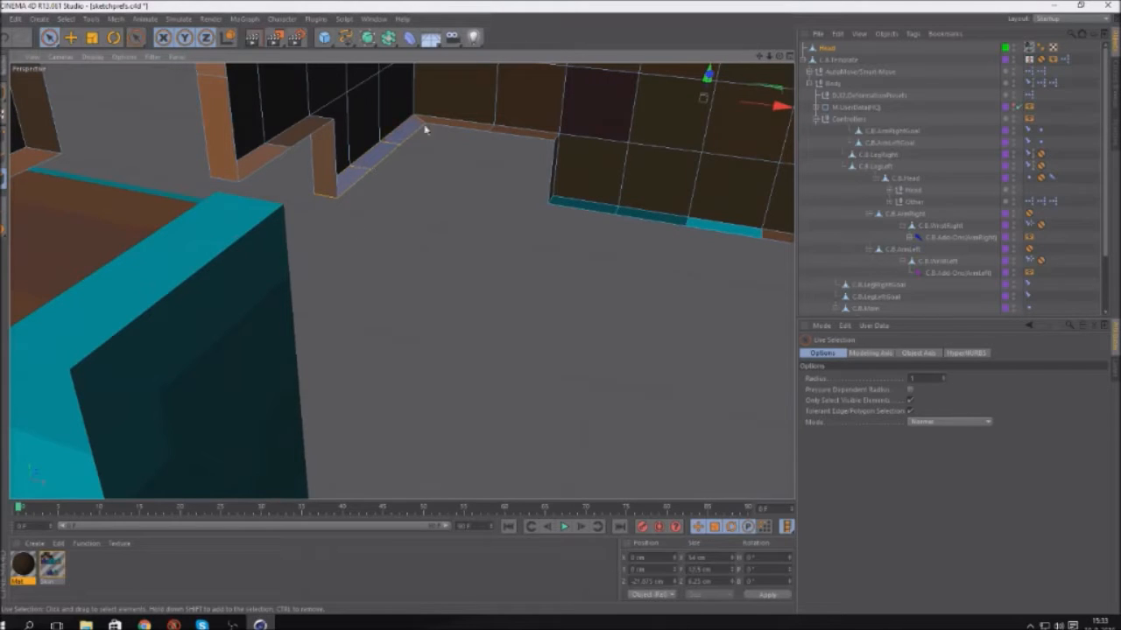
{"action": "left_click_drag", "start_coordinate": [529, 140], "coordinate": [527, 142]}
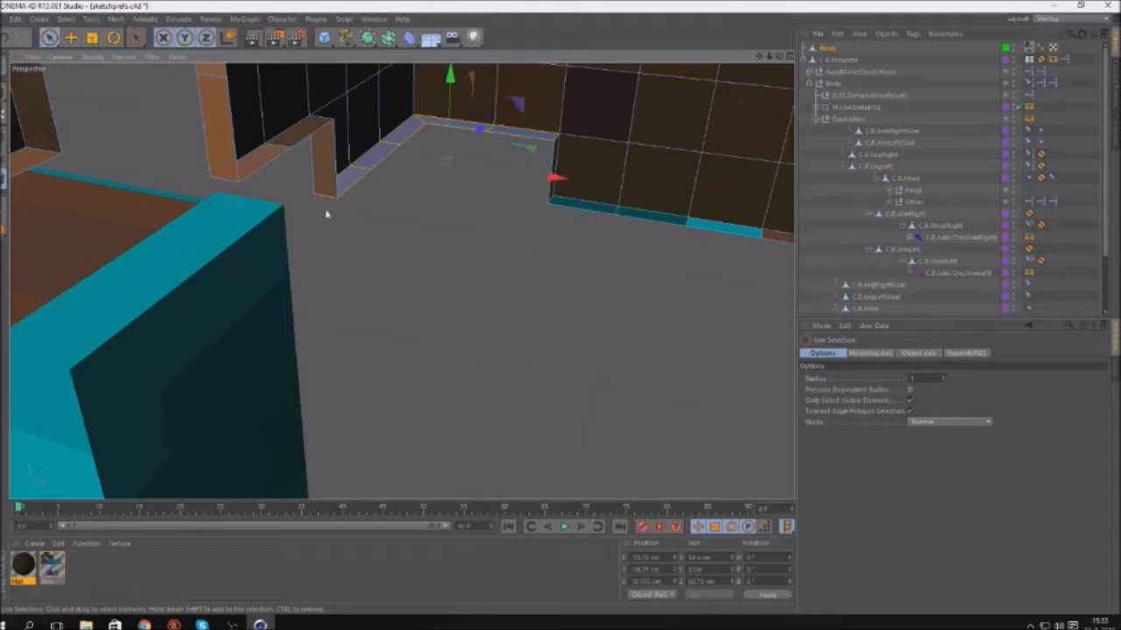
{"action": "mouse_move", "coordinate": [300, 138]}
{"action": "left_mouse_down", "text": "alt"}
{"action": "mouse_move", "coordinate": [358, 248]}
{"action": "mouse_move", "coordinate": [305, 155]}
{"action": "mouse_move", "coordinate": [295, 165]}
{"action": "mouse_move", "coordinate": [309, 246]}
{"action": "left_mouse_up", "text": "alt"}
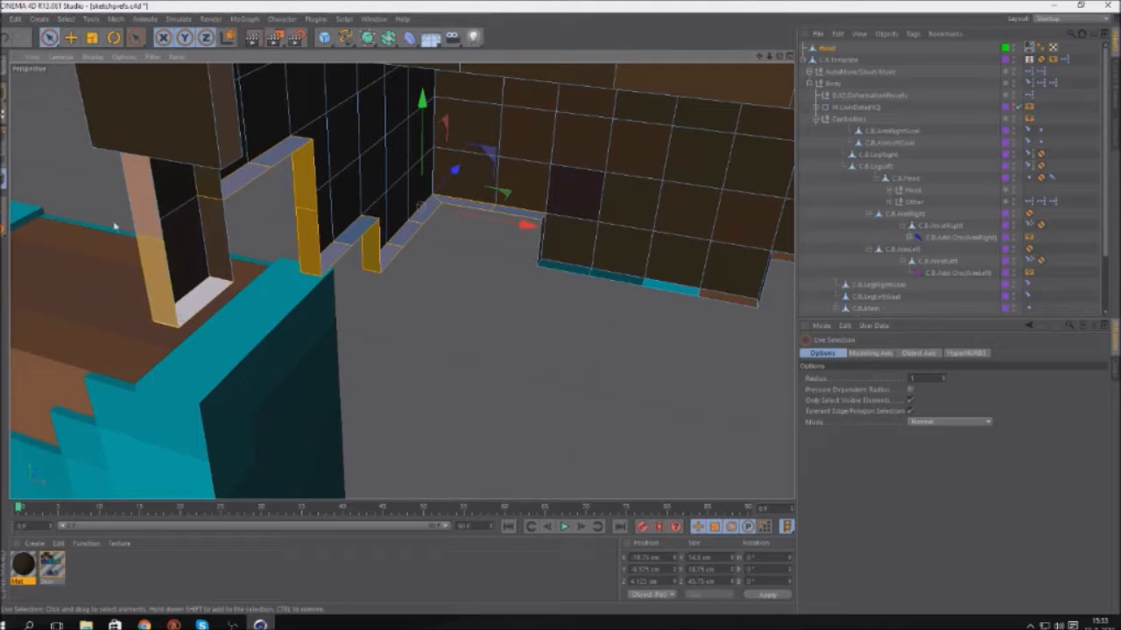
Add that side's front edge polygons and part of the fringe's underside to the selection and apply the dark brown material
{"action": "left_click_drag", "start_coordinate": [780, 57], "coordinate": [722, 117]}
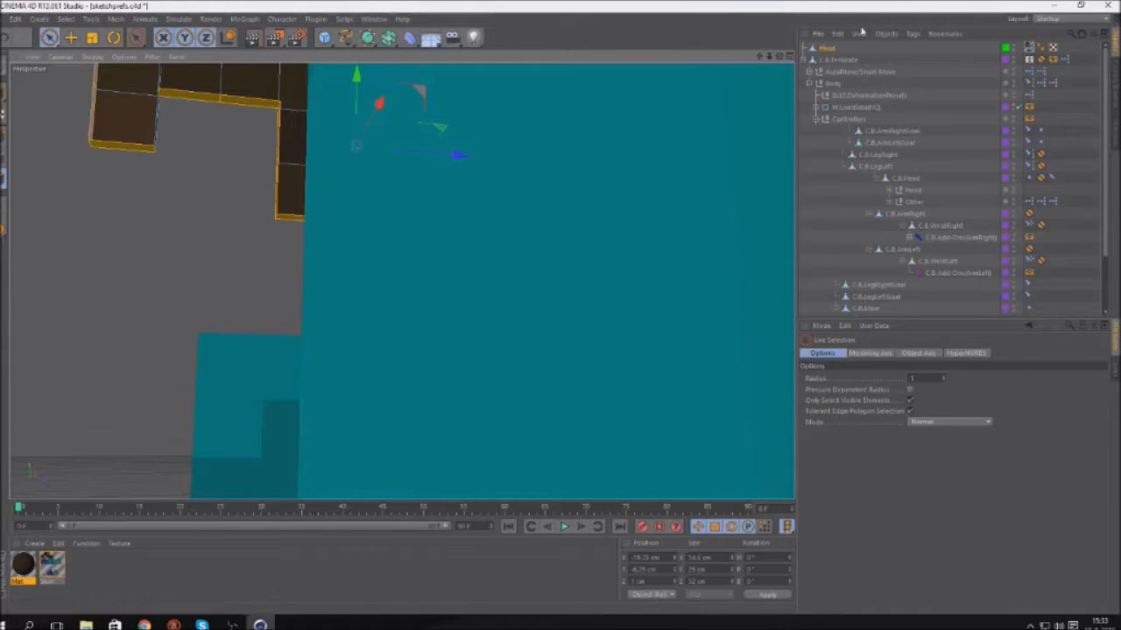
{"action": "left_click_drag", "start_coordinate": [780, 57], "coordinate": [710, 393]}
{"action": "scroll", "coordinate": [710, 394], "scroll_direction": "down", "scroll_amount": 3}
{"action": "scroll", "coordinate": [440, 275], "scroll_direction": "up", "scroll_amount": 5}
{"action": "left_click", "coordinate": [353, 232], "text": "shift"}
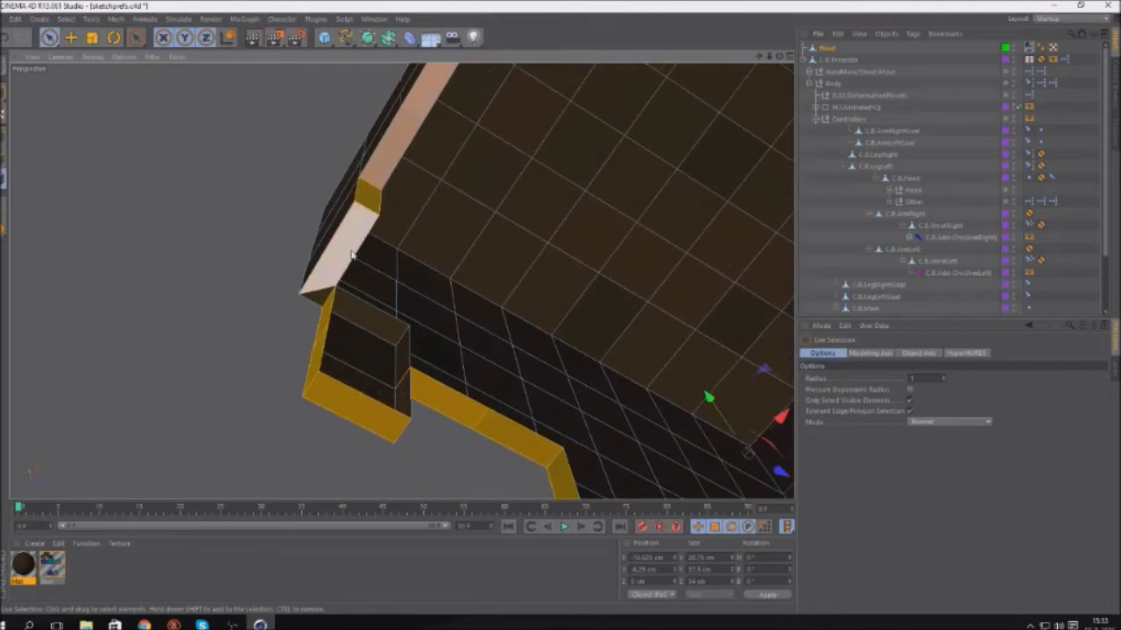
{"action": "scroll", "coordinate": [353, 234], "scroll_direction": "down", "scroll_amount": 3}
{"action": "left_click", "coordinate": [383, 186], "text": "shift"}
{"action": "left_click", "coordinate": [402, 153], "text": "shift"}
{"action": "scroll", "coordinate": [304, 299], "scroll_direction": "down", "scroll_amount": 4}
{"action": "scroll", "coordinate": [406, 160], "scroll_direction": "up", "scroll_amount": 4}
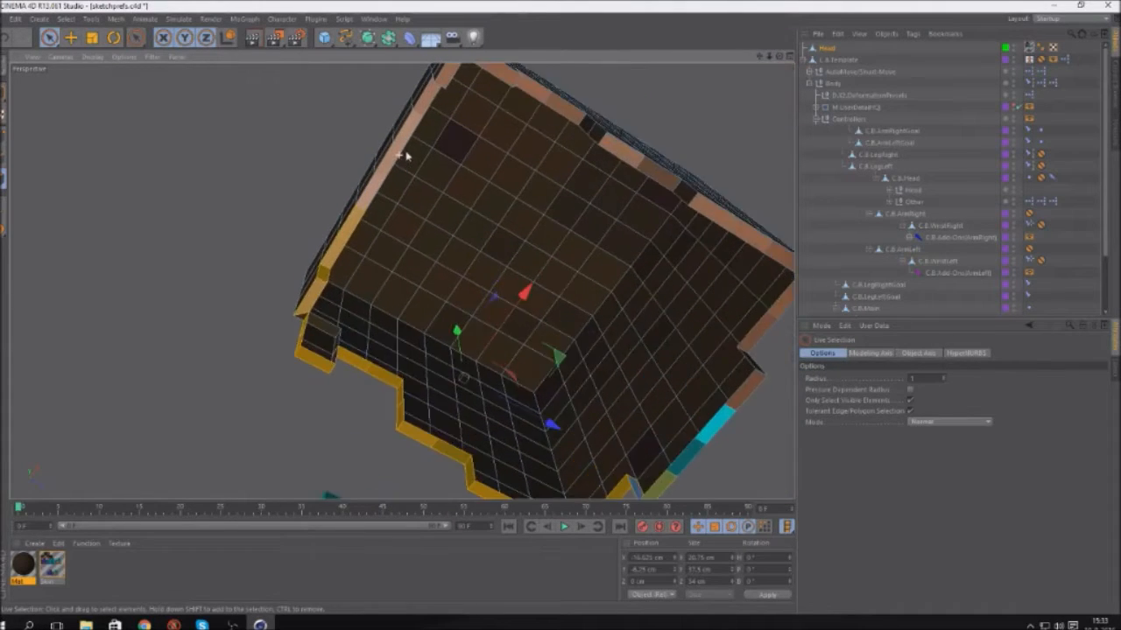
{"action": "left_click", "coordinate": [383, 163], "text": "shift"}
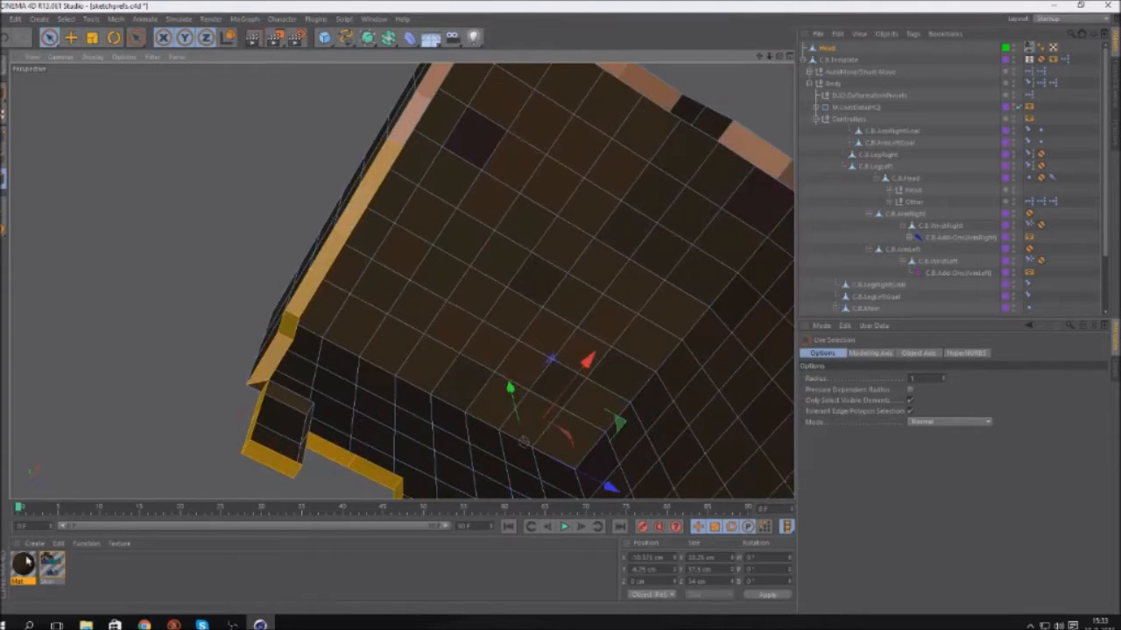
{"action": "left_click_drag", "start_coordinate": [296, 310], "coordinate": [296, 312]}
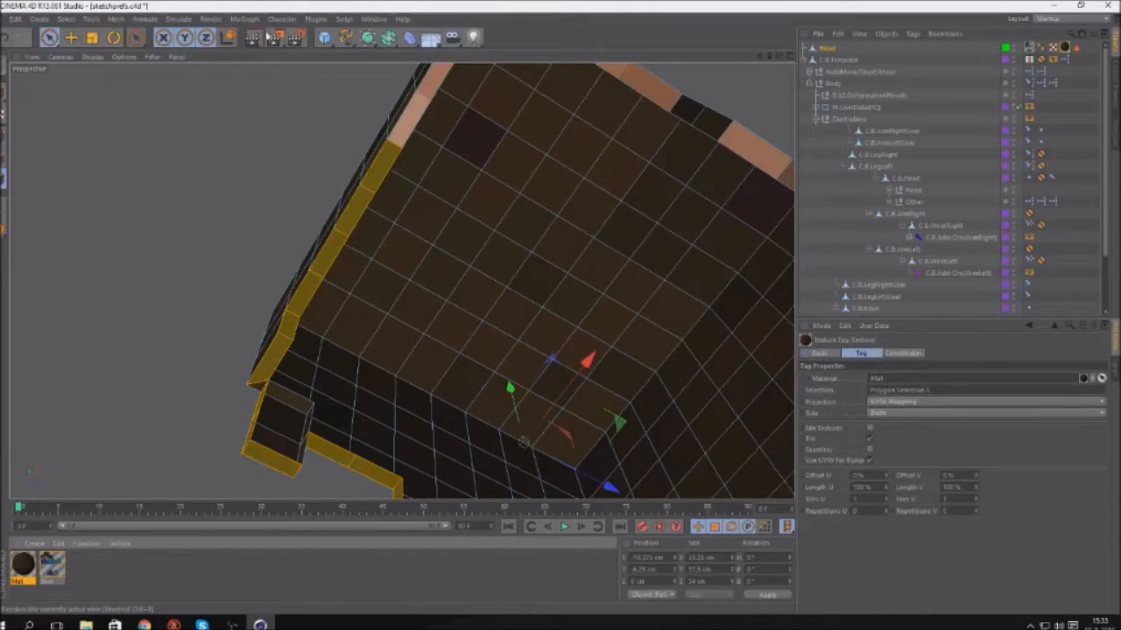
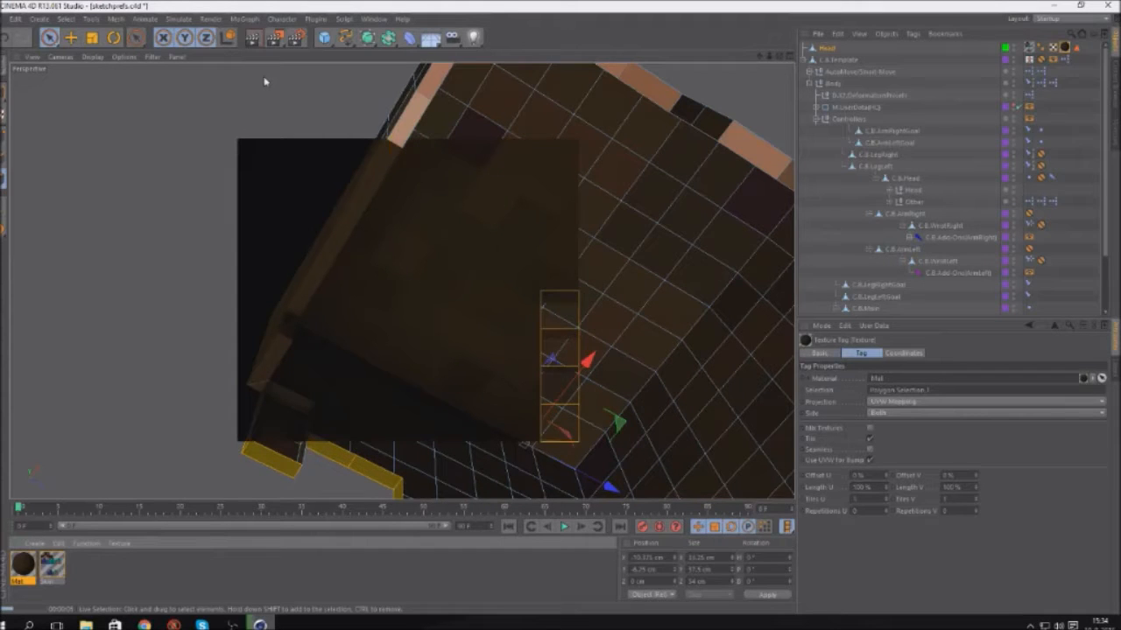
Extend the selection along the rest of the fringe's underside and onto the hair's opposite side edge
{"action": "scroll", "coordinate": [316, 173], "scroll_direction": "down", "scroll_amount": 4}
{"action": "scroll", "coordinate": [379, 206], "scroll_direction": "down", "scroll_amount": 4}
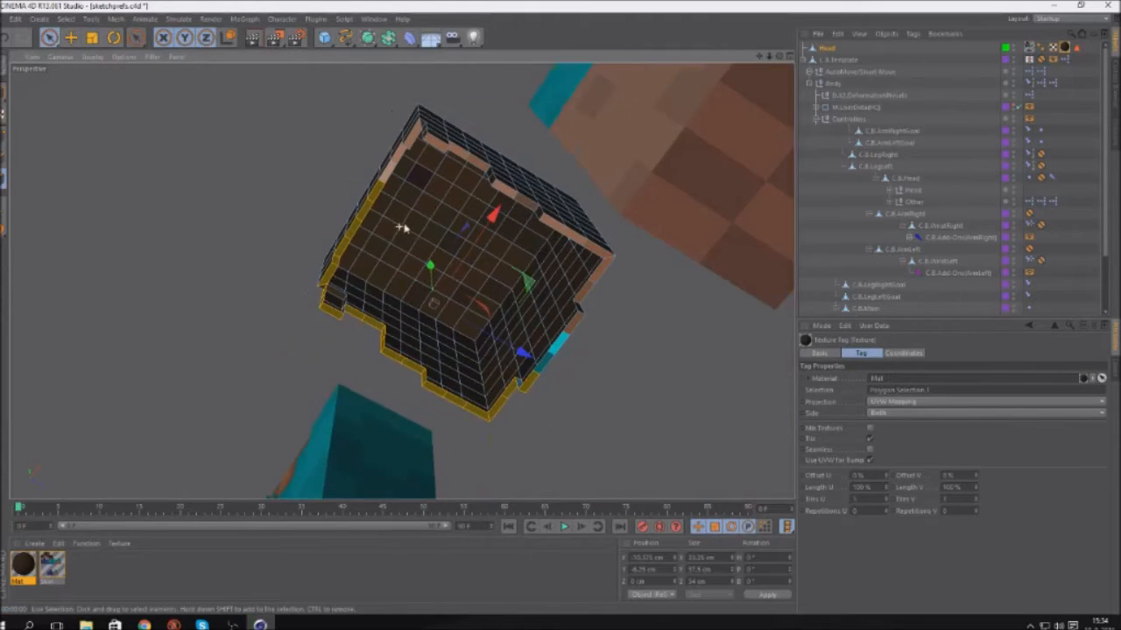
{"action": "scroll", "coordinate": [386, 120], "scroll_direction": "up", "scroll_amount": 7}
{"action": "left_click", "coordinate": [392, 261], "text": "shift"}
{"action": "left_click", "coordinate": [416, 223], "text": "shift"}
{"action": "left_click", "coordinate": [453, 190], "text": "shift"}
{"action": "left_click", "coordinate": [542, 226], "text": "shift"}
{"action": "left_click", "coordinate": [586, 238], "text": "shift"}
{"action": "left_click", "coordinate": [622, 254], "text": "shift"}
{"action": "scroll", "coordinate": [464, 112], "scroll_direction": "down", "scroll_amount": 4}
{"action": "left_click_drag", "start_coordinate": [780, 57], "coordinate": [543, 351]}
{"action": "scroll", "coordinate": [543, 352], "scroll_direction": "up", "scroll_amount": 6}
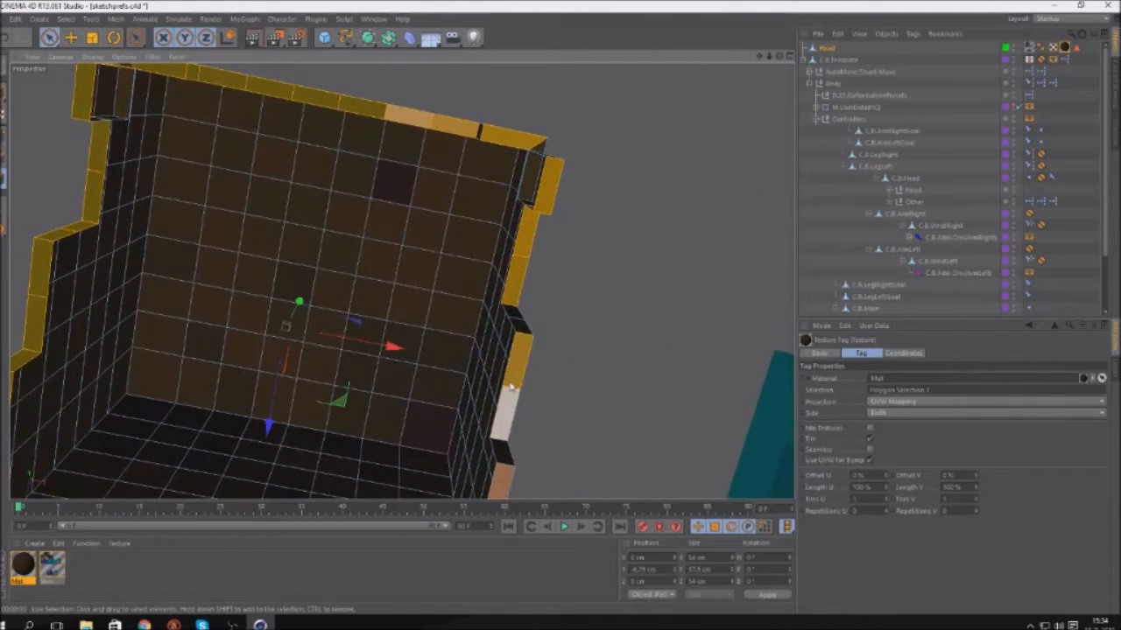
Add the remaining side and back edge polygons to the selection and apply the dark brown material to them
{"action": "left_click", "coordinate": [511, 401], "text": "shift"}
{"action": "left_click", "coordinate": [520, 359], "text": "shift"}
{"action": "scroll", "coordinate": [522, 317], "scroll_direction": "down", "scroll_amount": 5}
{"action": "scroll", "coordinate": [522, 425], "scroll_direction": "up", "scroll_amount": 4}
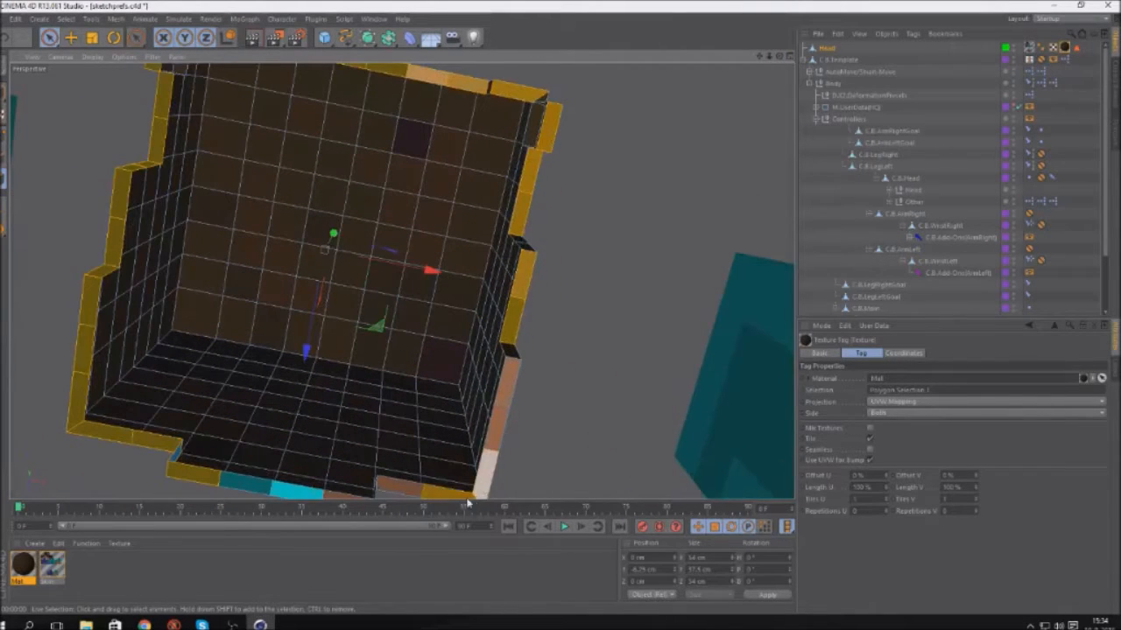
{"action": "left_click", "coordinate": [486, 473], "text": "shift"}
{"action": "left_click", "coordinate": [498, 422], "text": "shift"}
{"action": "left_click", "coordinate": [506, 381], "text": "shift"}
{"action": "scroll", "coordinate": [502, 323], "scroll_direction": "down", "scroll_amount": 4}
{"action": "scroll", "coordinate": [394, 452], "scroll_direction": "up", "scroll_amount": 3}
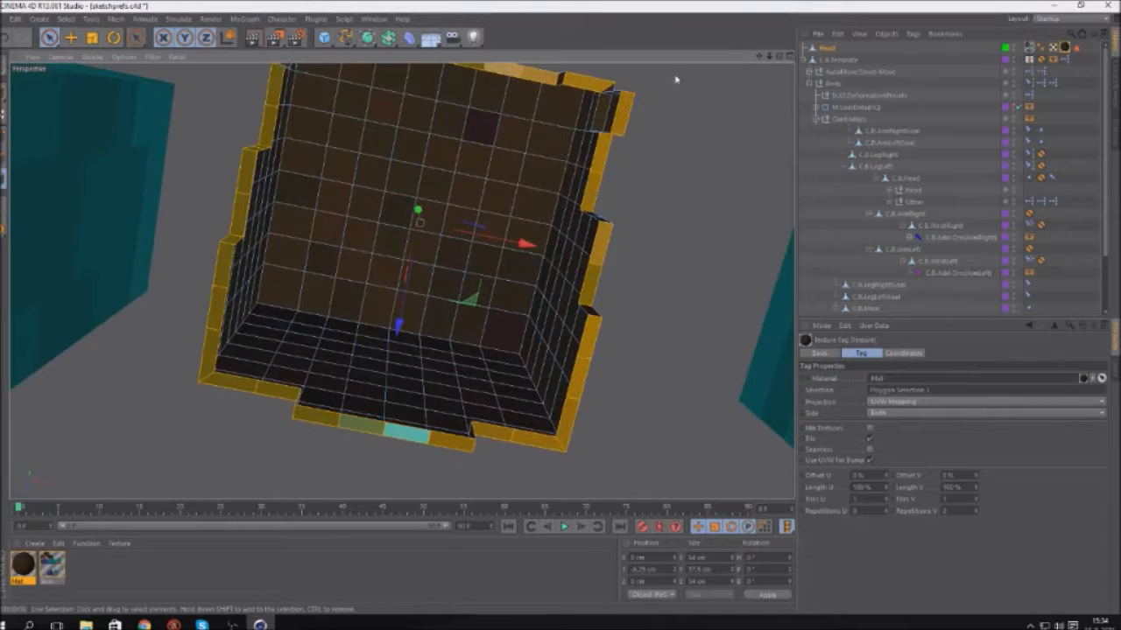
{"action": "left_click_drag", "start_coordinate": [780, 57], "coordinate": [401, 281]}
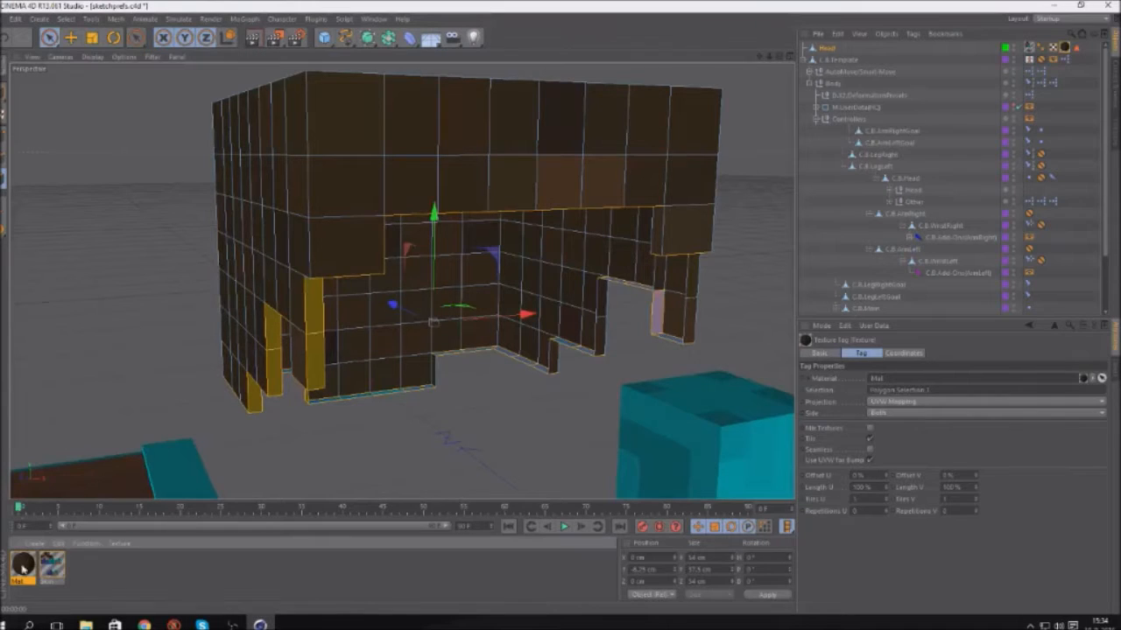
{"action": "scroll", "coordinate": [569, 347], "scroll_direction": "down", "scroll_amount": 6}
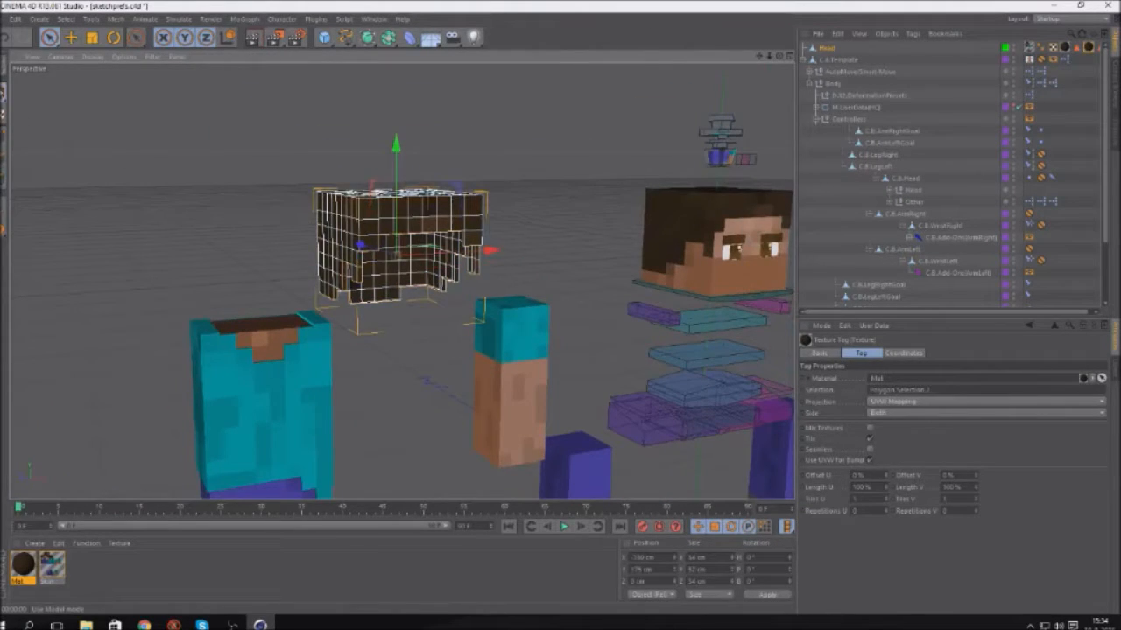
Try adjusting the C.B.Head controller on the rig and undo that change
{"action": "left_click", "coordinate": [709, 300]}
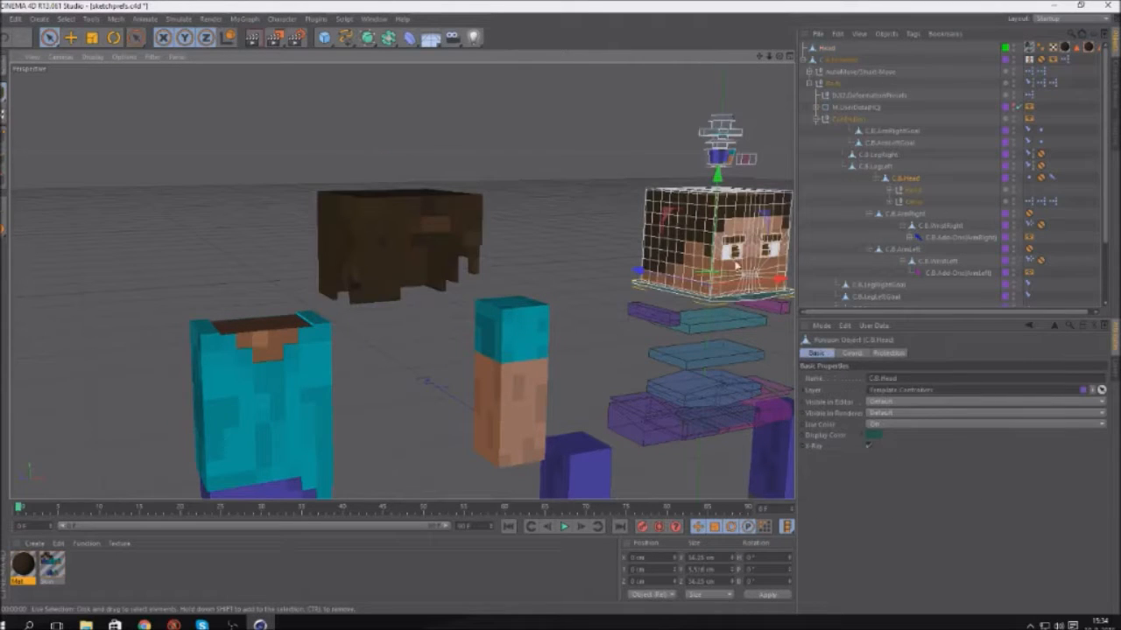
{"action": "left_click_drag", "start_coordinate": [769, 227], "coordinate": [734, 146]}
{"action": "key", "text": "ctrl+z"}
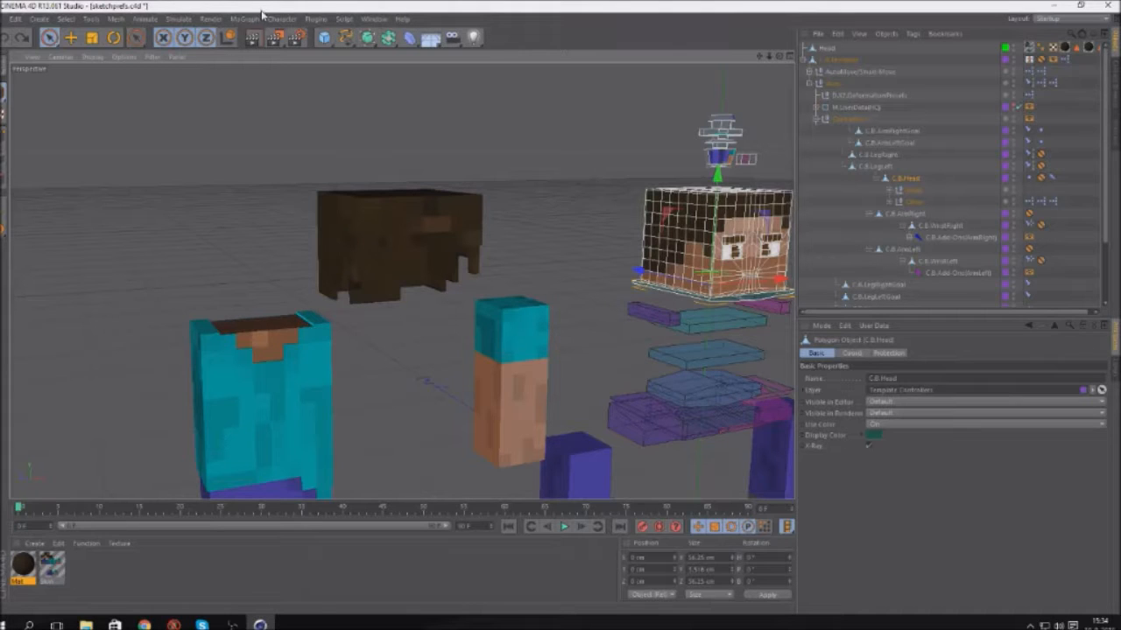
Parent the hair object under C.B.Head and set its position to X 0 cm, Y 25 cm, Z 0 cm
{"action": "left_click", "coordinate": [824, 49]}
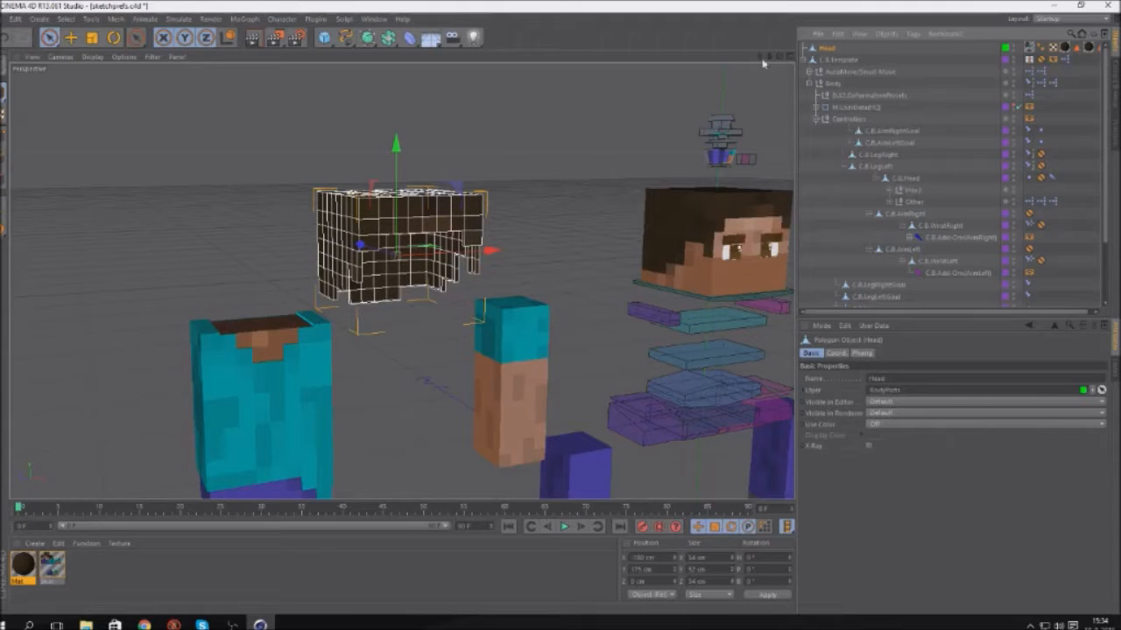
{"action": "left_click_drag", "start_coordinate": [913, 181], "coordinate": [913, 183]}
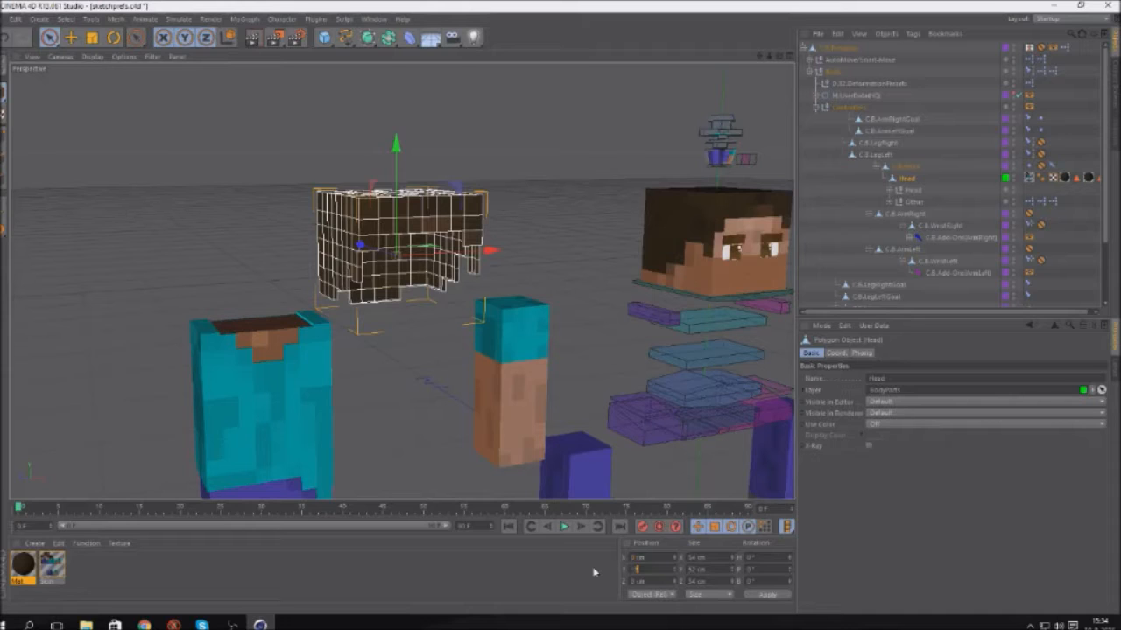
{"action": "key", "text": "Return"}
{"action": "scroll", "coordinate": [518, 382], "scroll_direction": "down", "scroll_amount": 2}
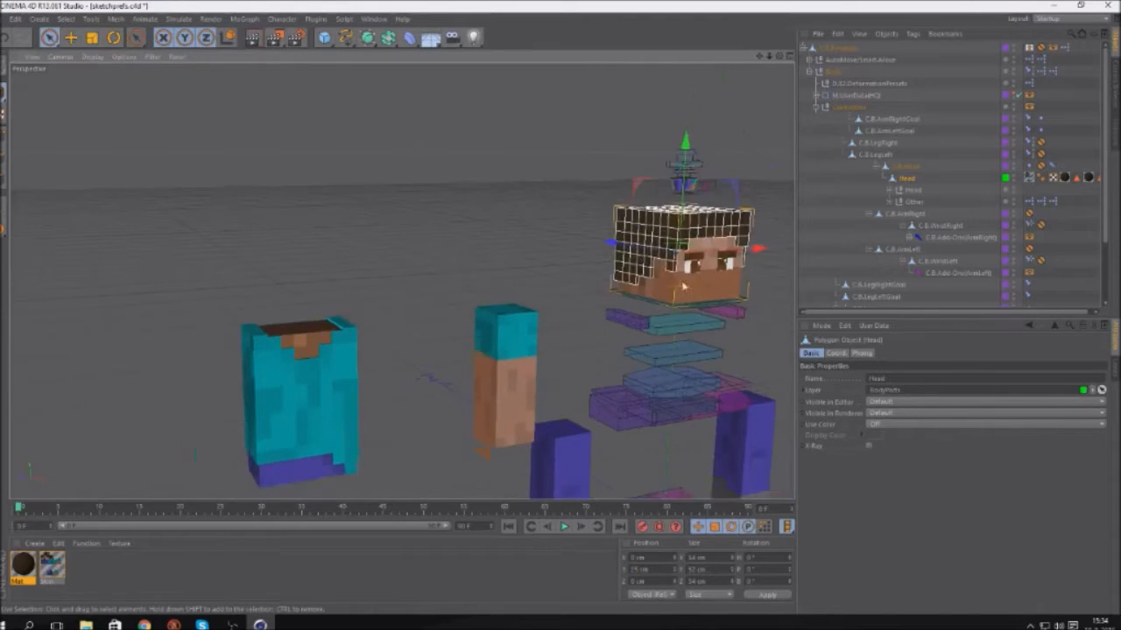
Render the current view to preview the 3D hair on the character's head
{"action": "middle_click_drag", "start_coordinate": [499, 328], "coordinate": [449, 356], "text": "alt"}
{"action": "scroll", "coordinate": [768, 237], "scroll_direction": "up", "scroll_amount": 5}
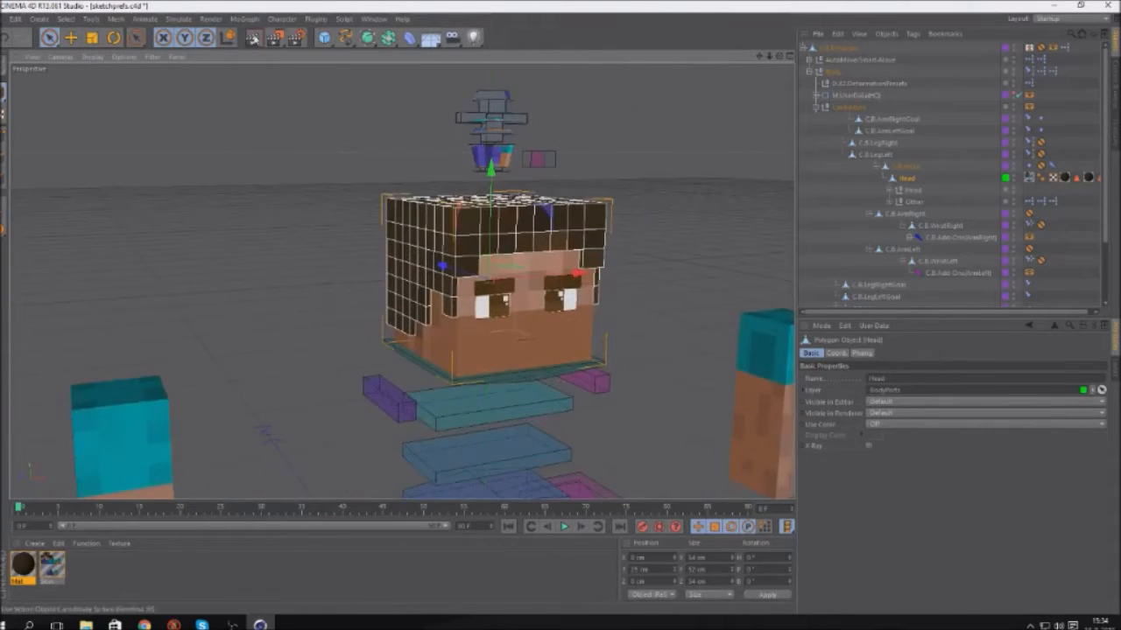
{"action": "left_click", "coordinate": [262, 37]}
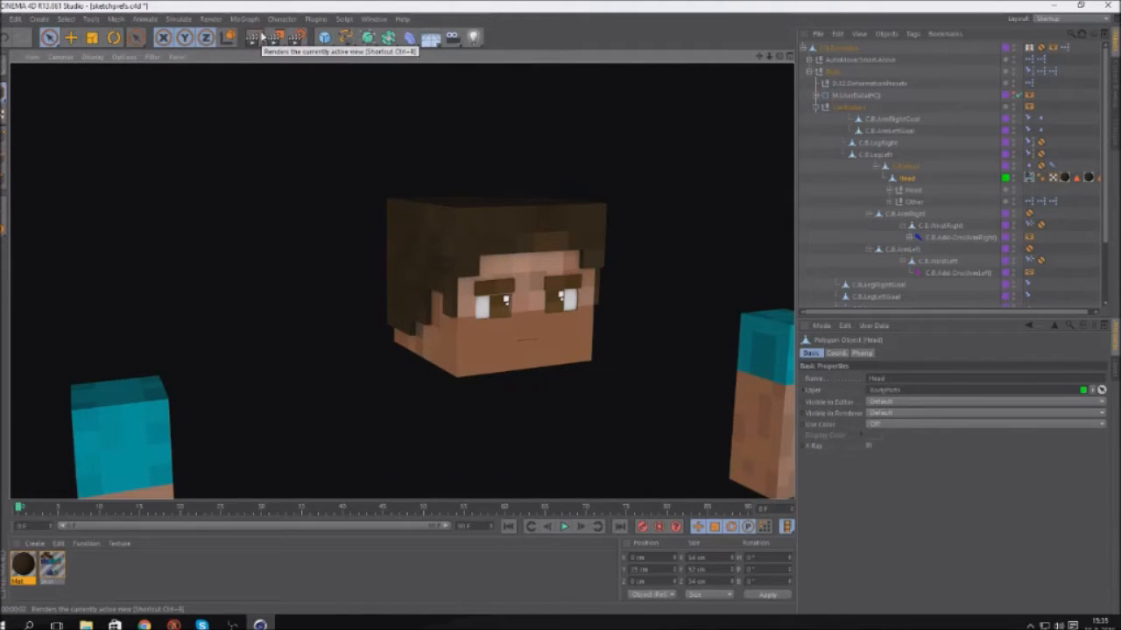
Select the grey shoe polygons around the bottom of the character's right leg, including the raised part at the side
{"action": "scroll", "coordinate": [422, 392], "scroll_direction": "down", "scroll_amount": 6}
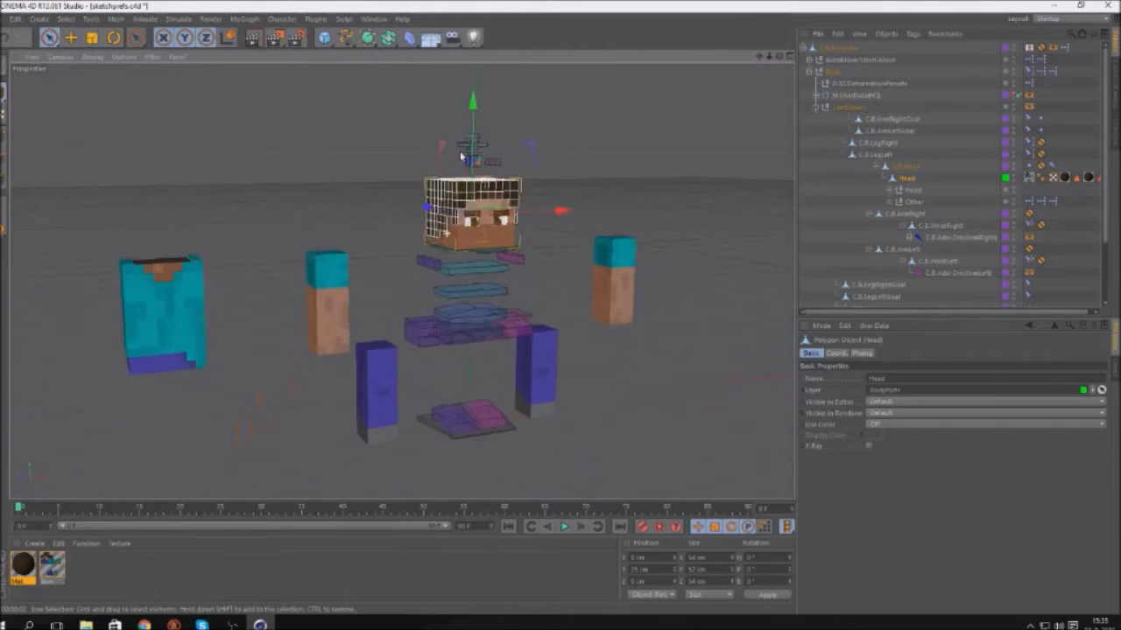
{"action": "left_click", "coordinate": [385, 375]}
{"action": "scroll", "coordinate": [385, 377], "scroll_direction": "up", "scroll_amount": 7}
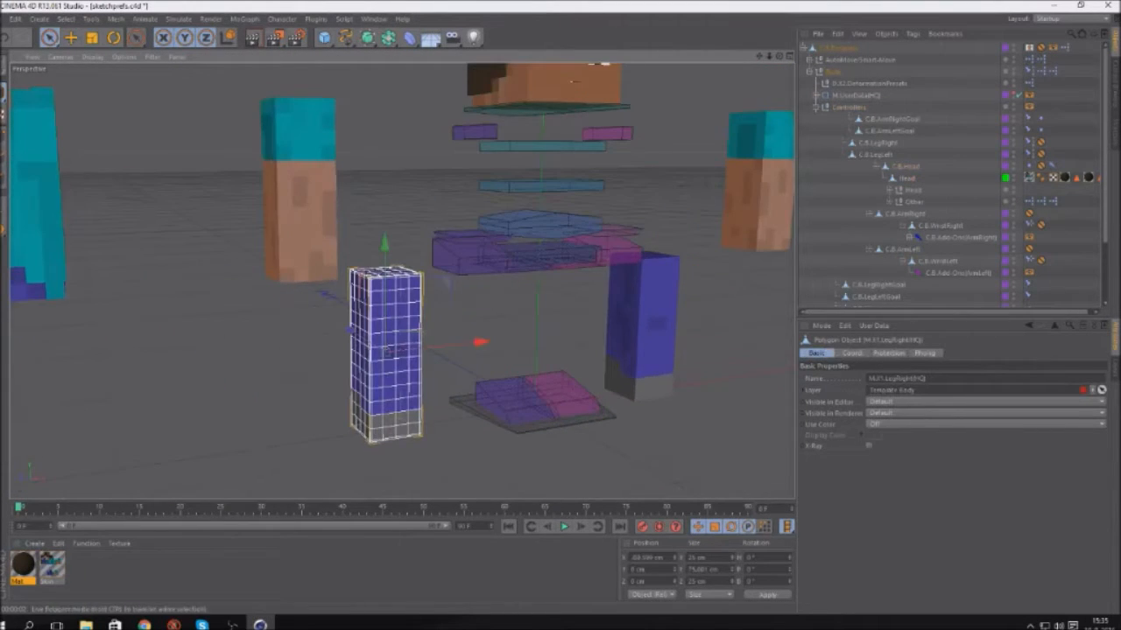
{"action": "left_click", "coordinate": [3, 179]}
{"action": "scroll", "coordinate": [175, 127], "scroll_direction": "down", "scroll_amount": 4}
{"action": "scroll", "coordinate": [292, 319], "scroll_direction": "up", "scroll_amount": 2}
{"action": "scroll", "coordinate": [335, 383], "scroll_direction": "up", "scroll_amount": 4}
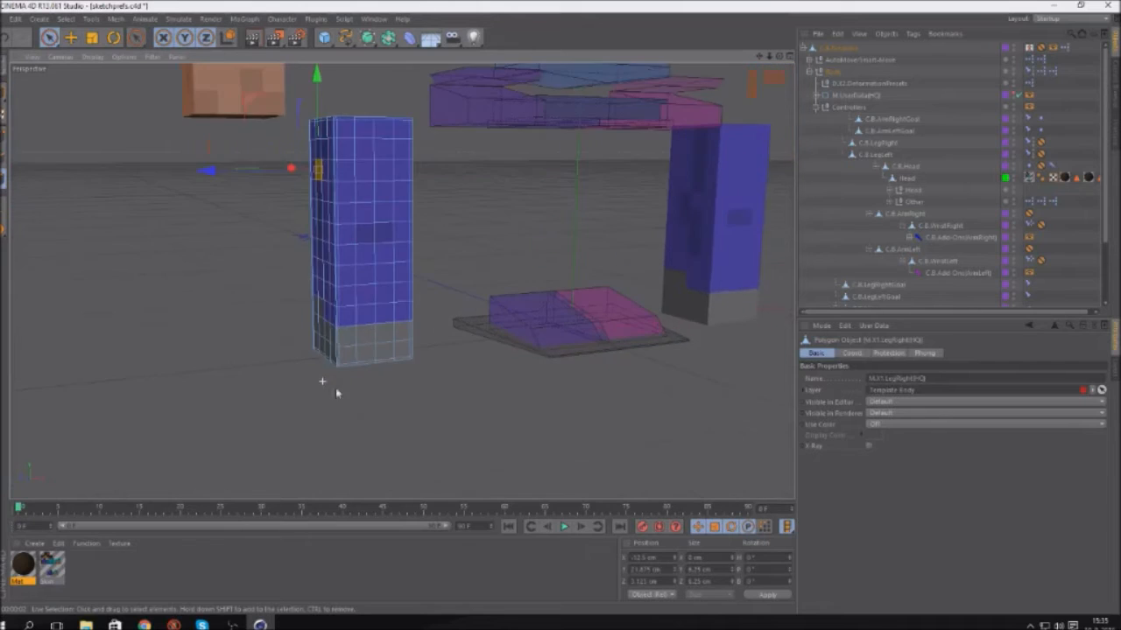
{"action": "left_click_drag", "start_coordinate": [347, 352], "coordinate": [312, 348]}
{"action": "mouse_move", "coordinate": [299, 307]}
{"action": "left_mouse_down"}
{"action": "mouse_move", "coordinate": [411, 354]}
{"action": "mouse_move", "coordinate": [420, 326]}
{"action": "left_mouse_up"}
Extrude the selected shoe polygons with an offset of 1 cm and return to Model mode
{"action": "left_click_drag", "start_coordinate": [136, 37], "coordinate": [181, 77]}
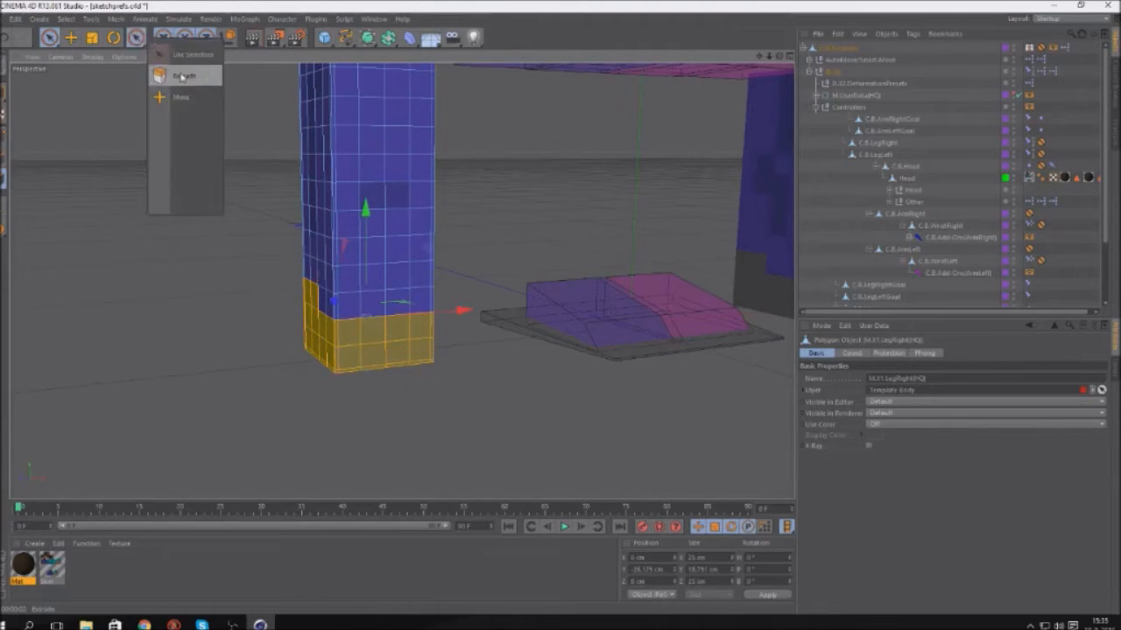
{"action": "left_click", "coordinate": [182, 78]}
{"action": "left_click_drag", "start_coordinate": [879, 390], "coordinate": [745, 393]}
{"action": "type", "text": "1"}
{"action": "key", "text": "Return"}
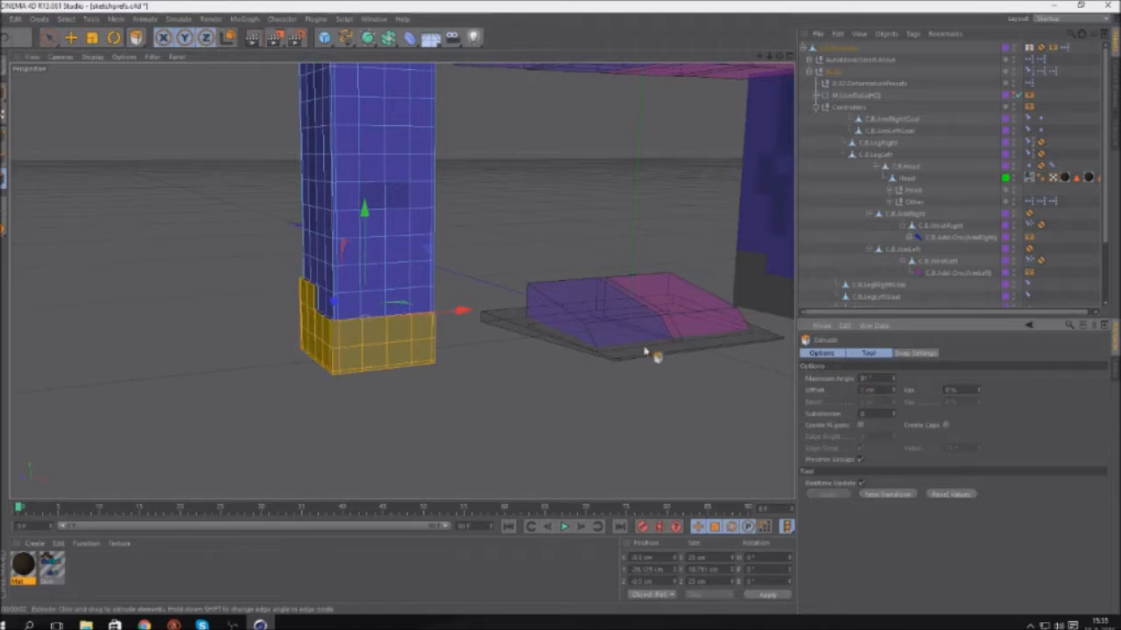
{"action": "scroll", "coordinate": [613, 351], "scroll_direction": "down", "scroll_amount": 5}
{"action": "left_click", "coordinate": [2, 90]}
{"action": "scroll", "coordinate": [364, 204], "scroll_direction": "up", "scroll_amount": 2}
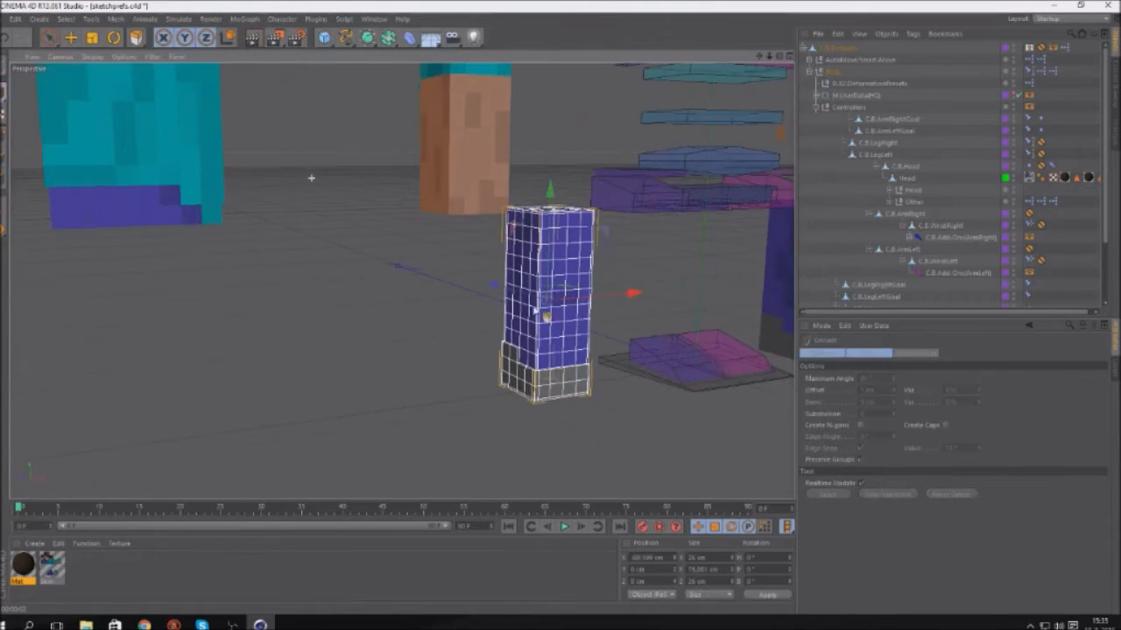
Set the right leg mesh's X position to 0 cm so it sits back on the rig
{"action": "left_click_drag", "start_coordinate": [665, 559], "coordinate": [335, 580]}
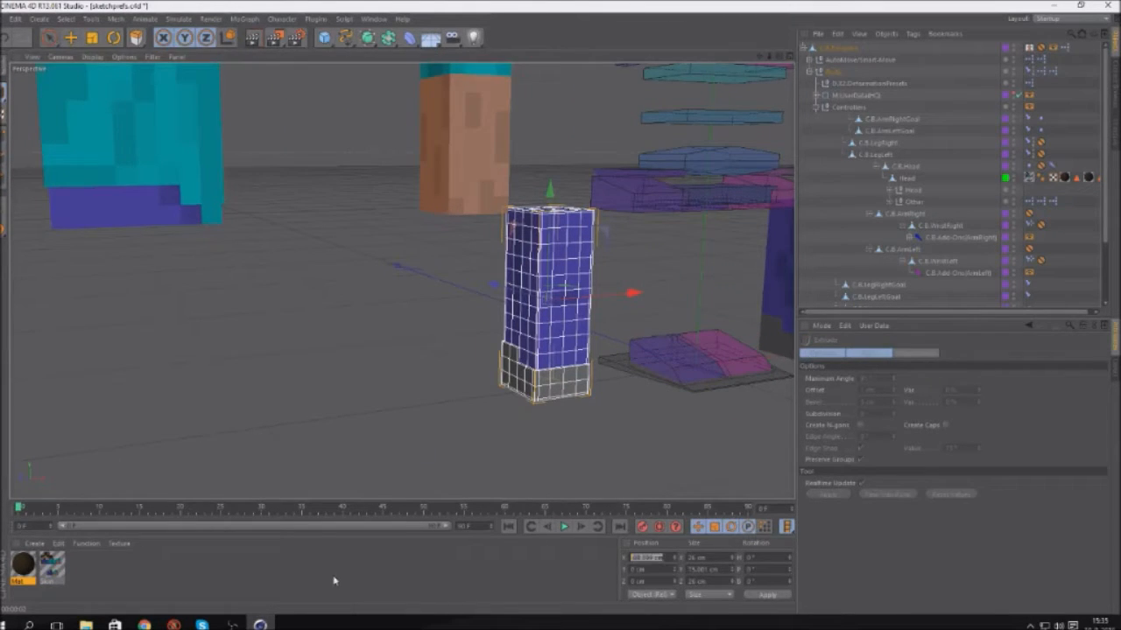
{"action": "type", "text": "0"}
{"action": "key", "text": "Return"}
Select the detached torso mesh and set its X position to 0 cm to place it on the rig
{"action": "scroll", "coordinate": [416, 455], "scroll_direction": "down", "scroll_amount": 3}
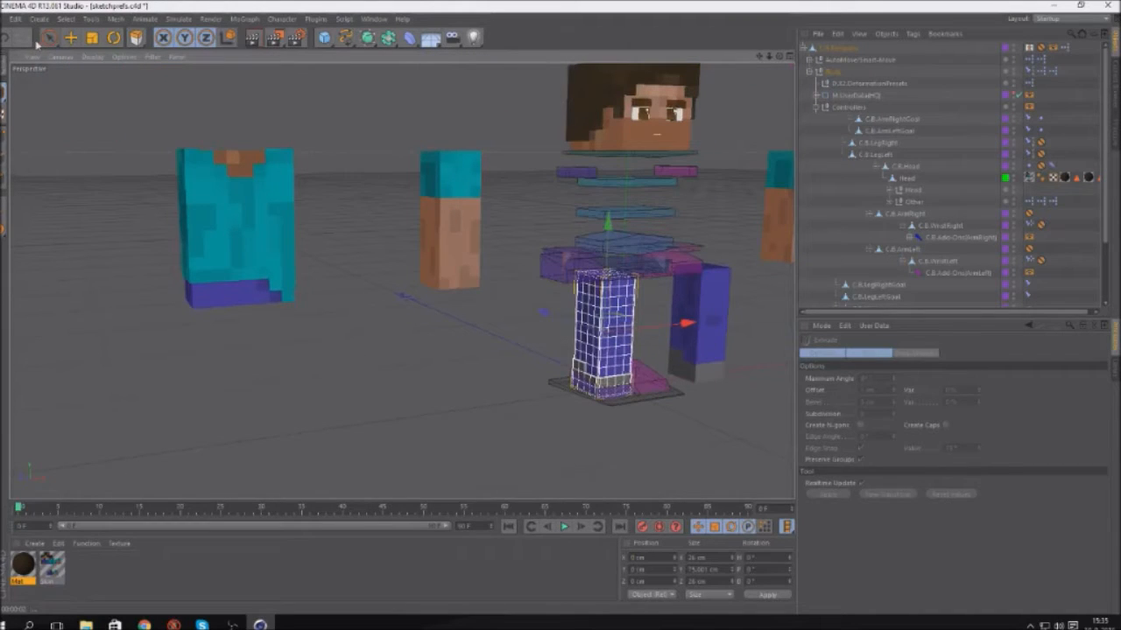
{"action": "left_click", "coordinate": [40, 41]}
{"action": "left_click", "coordinate": [232, 218]}
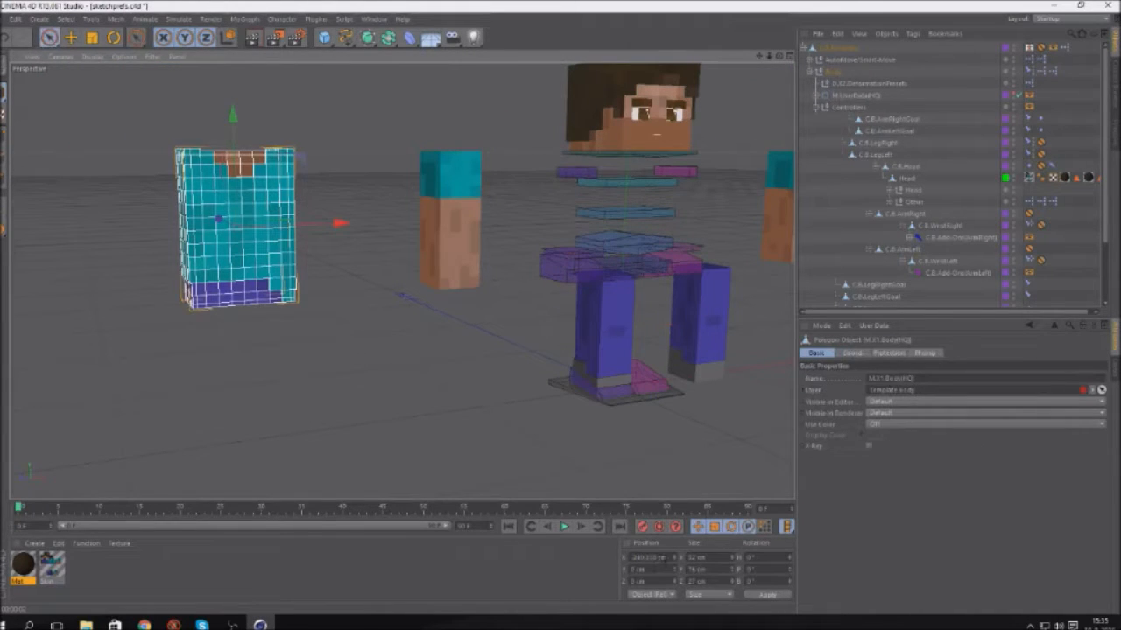
{"action": "left_click_drag", "start_coordinate": [652, 558], "coordinate": [304, 531]}
{"action": "type", "text": "0"}
{"action": "key", "text": "Return"}
Select the right foot controller and raise it to test the leg with its extruded shoe
{"action": "left_click", "coordinate": [606, 397]}
{"action": "scroll", "coordinate": [618, 396], "scroll_direction": "up", "scroll_amount": 3}
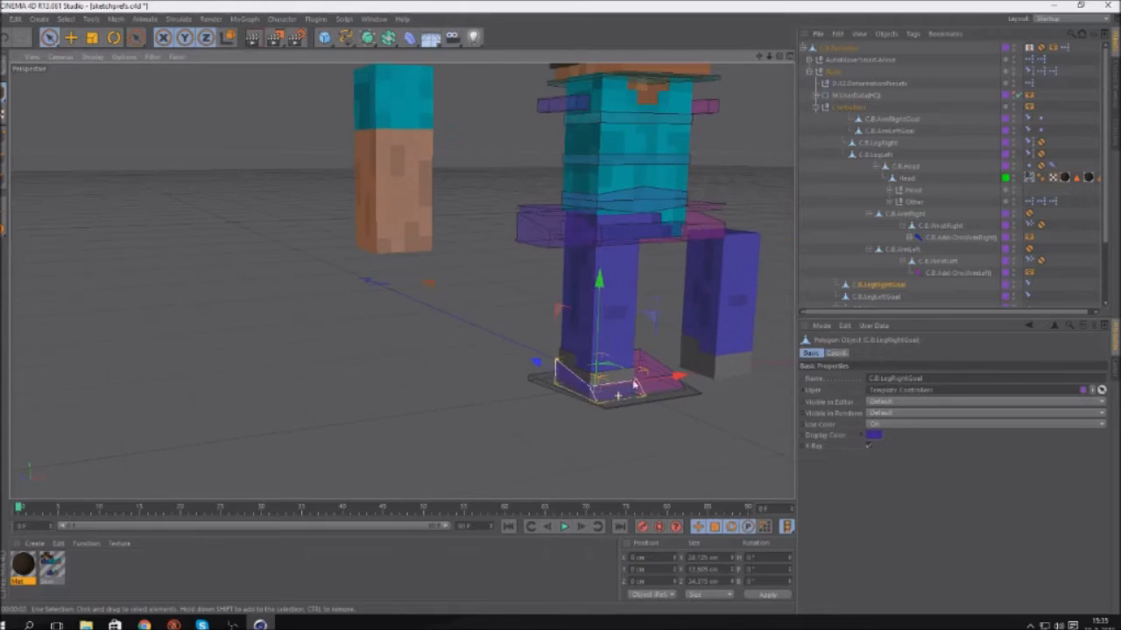
{"action": "left_click_drag", "start_coordinate": [565, 307], "coordinate": [560, 262]}
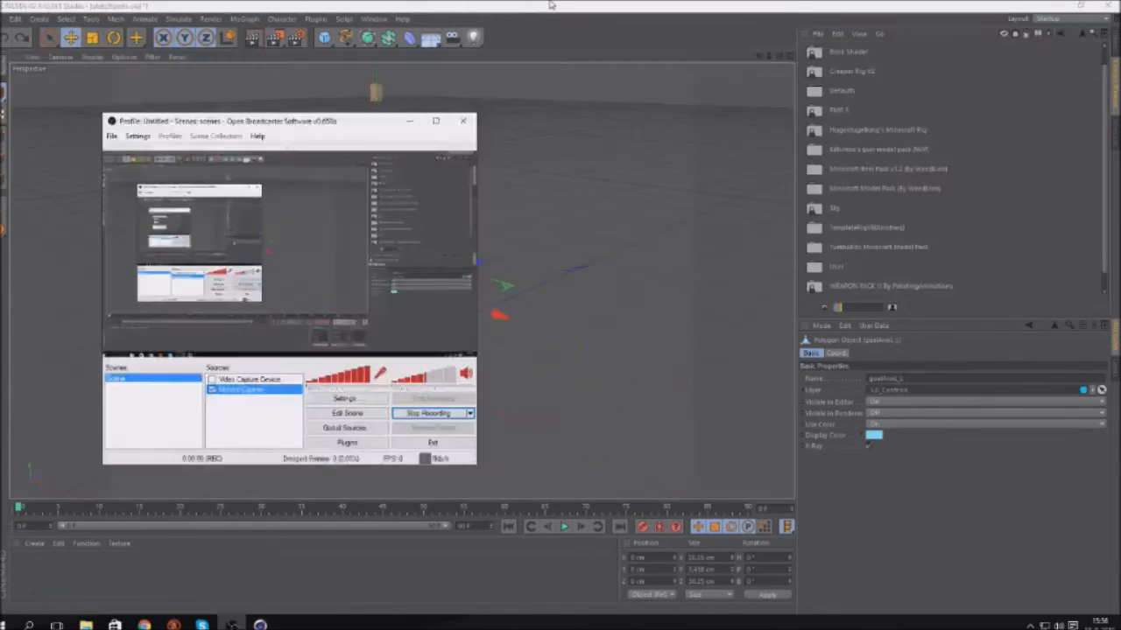
Return to the blue-shirted character's scene and undo the last move of the bottom teeth control
{"action": "left_click", "coordinate": [550, 5]}
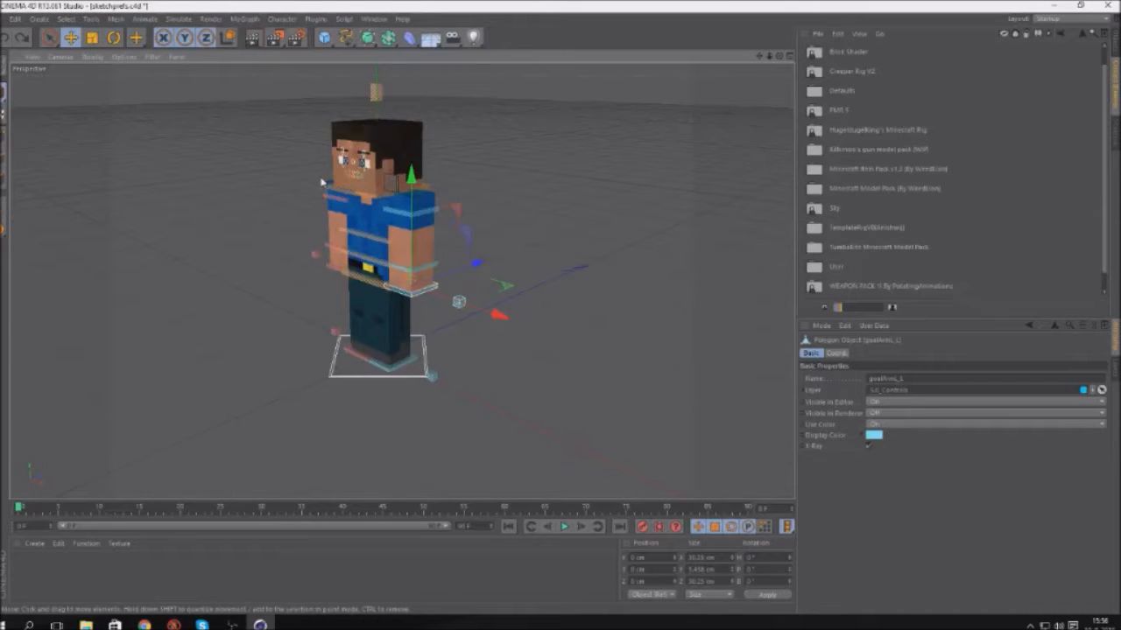
{"action": "left_click_drag", "start_coordinate": [334, 178], "coordinate": [376, 184], "text": "alt"}
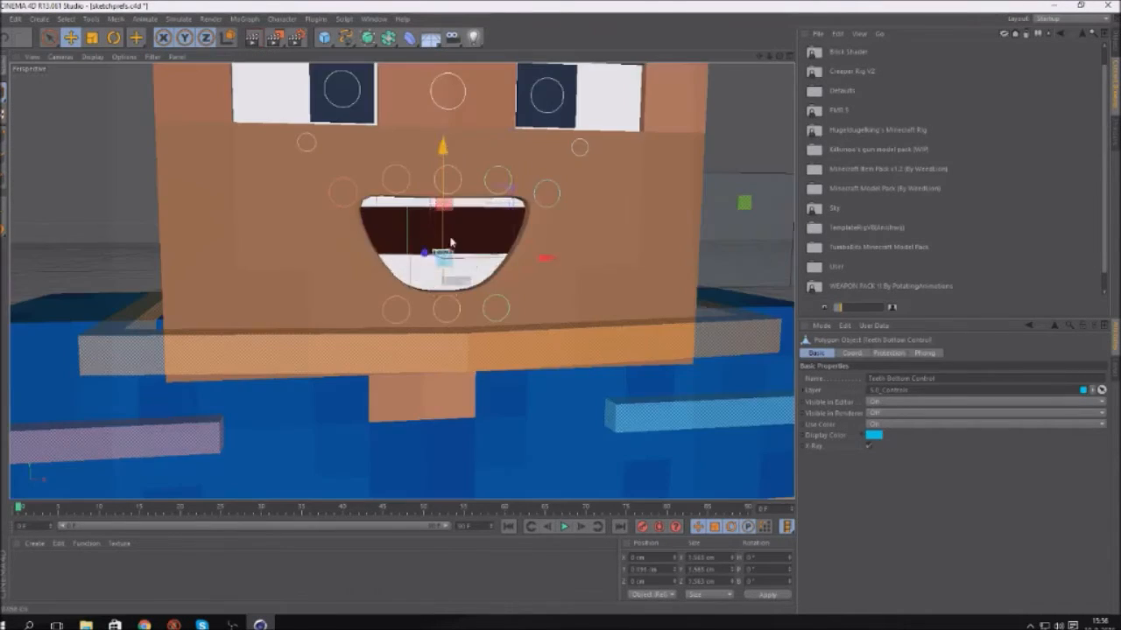
{"action": "key", "text": "ctrl+z"}
{"action": "scroll", "coordinate": [350, 274], "scroll_direction": "down", "scroll_amount": 10}
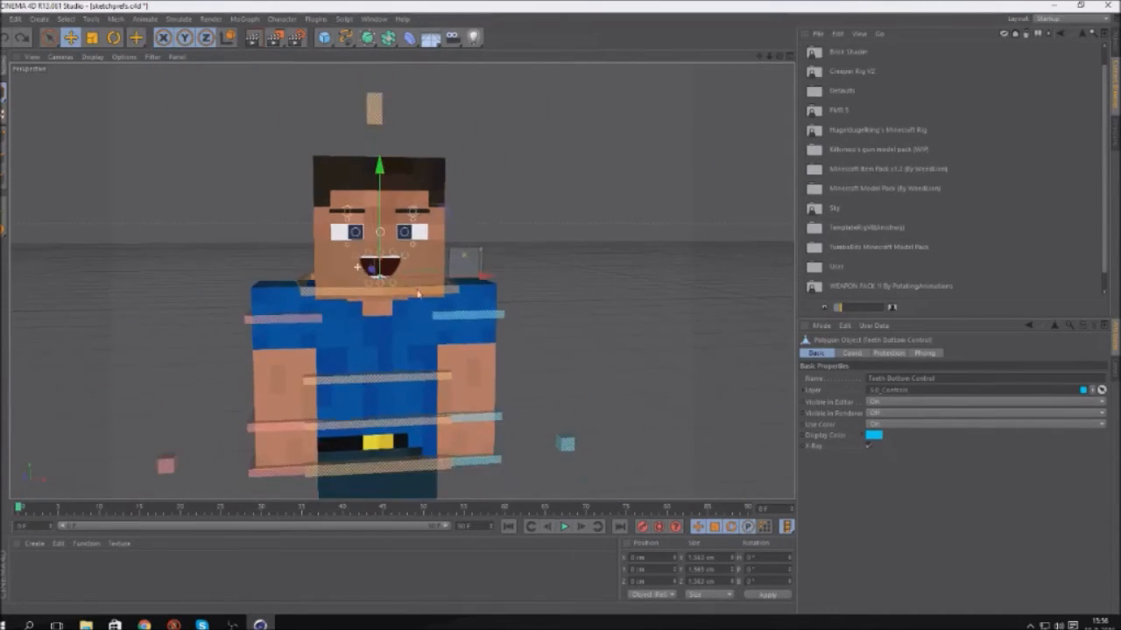
Display the rig's layers, select the blue-shirted character's right arm mesh and switch to editing its polygons
{"action": "left_click", "coordinate": [312, 331]}
{"action": "left_click", "coordinate": [1116, 368]}
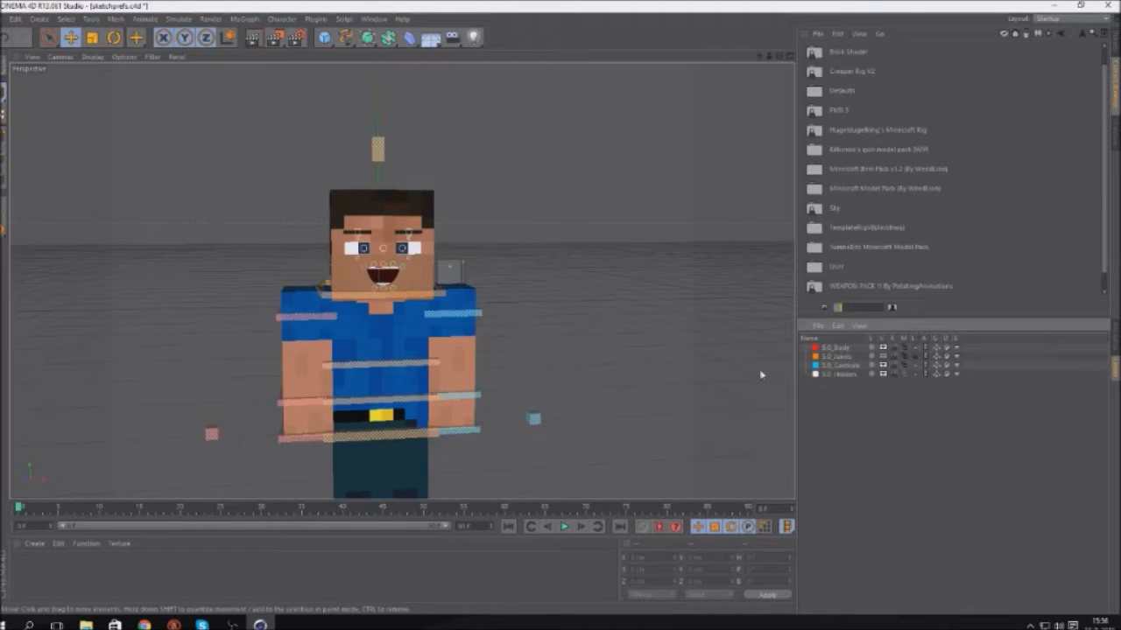
{"action": "left_click", "coordinate": [465, 359]}
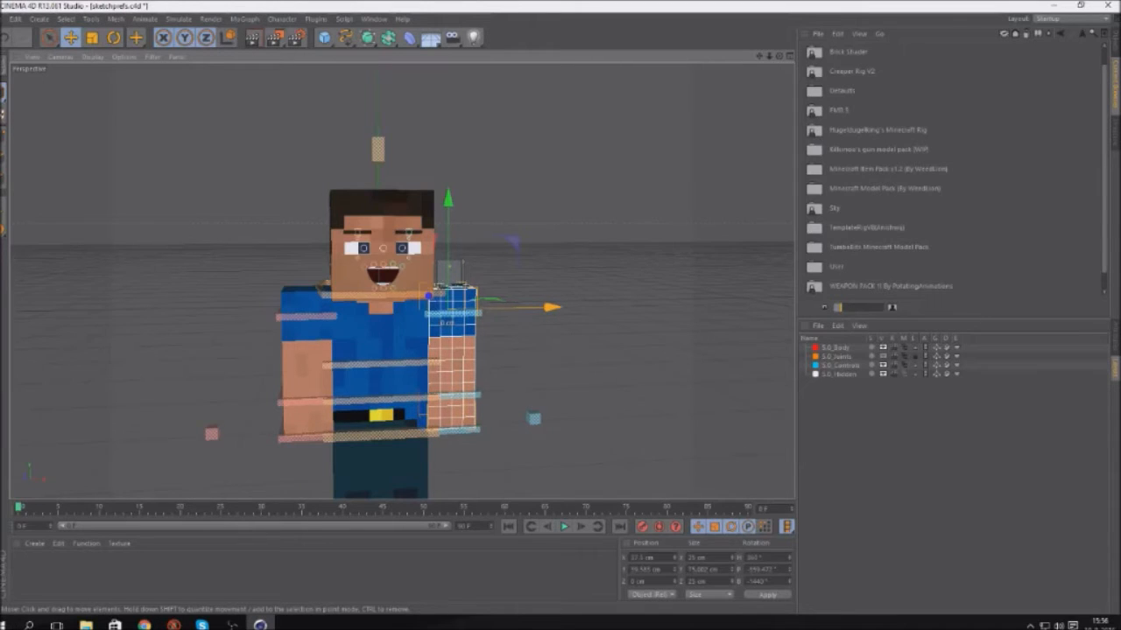
{"action": "scroll", "coordinate": [538, 309], "scroll_direction": "down", "scroll_amount": 1}
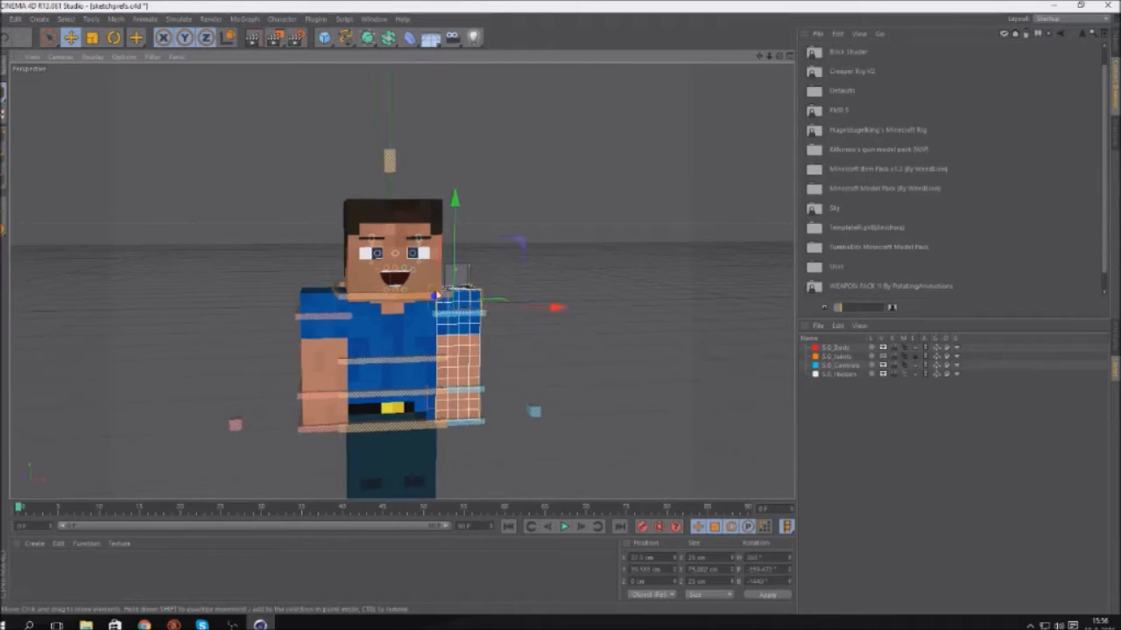
{"action": "left_click", "coordinate": [919, 358]}
{"action": "left_click", "coordinate": [338, 357]}
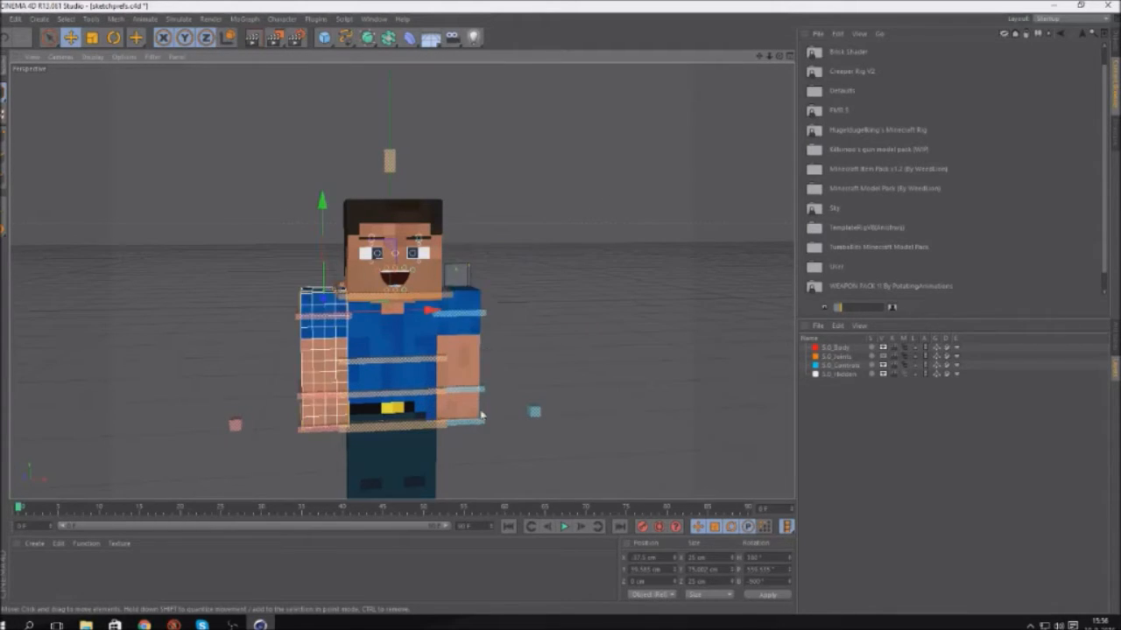
{"action": "scroll", "coordinate": [446, 380], "scroll_direction": "up", "scroll_amount": 4}
{"action": "left_click", "coordinate": [3, 179]}
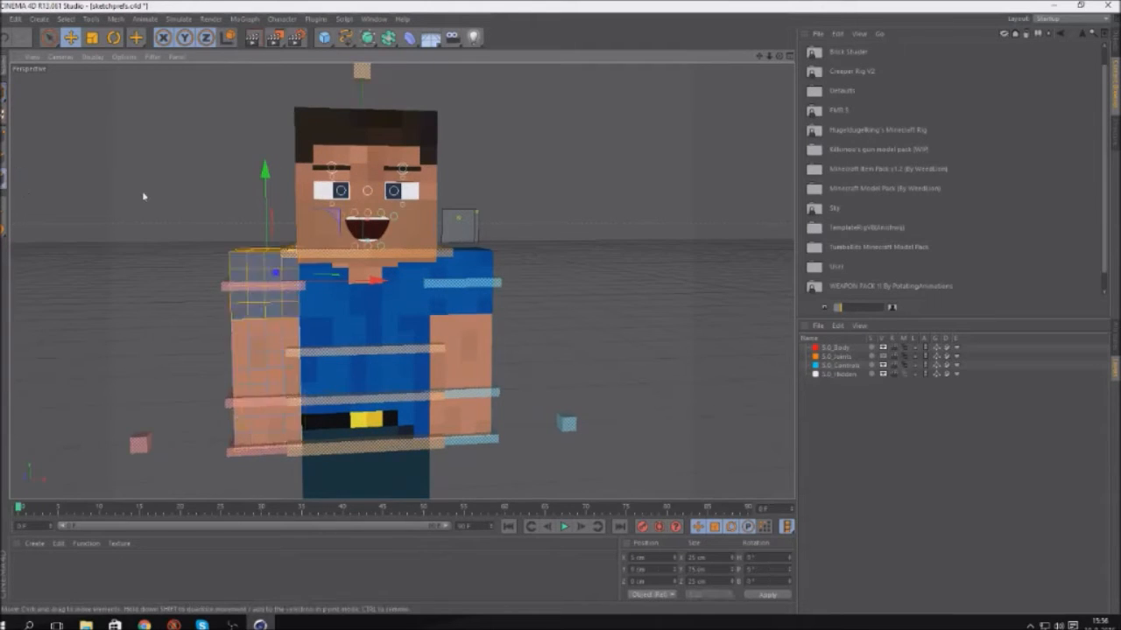
Try extruding the selected right sleeve polygons freehand, and undo the extrusion
{"action": "scroll", "coordinate": [551, 259], "scroll_direction": "down", "scroll_amount": 4}
{"action": "scroll", "coordinate": [229, 259], "scroll_direction": "up", "scroll_amount": 3}
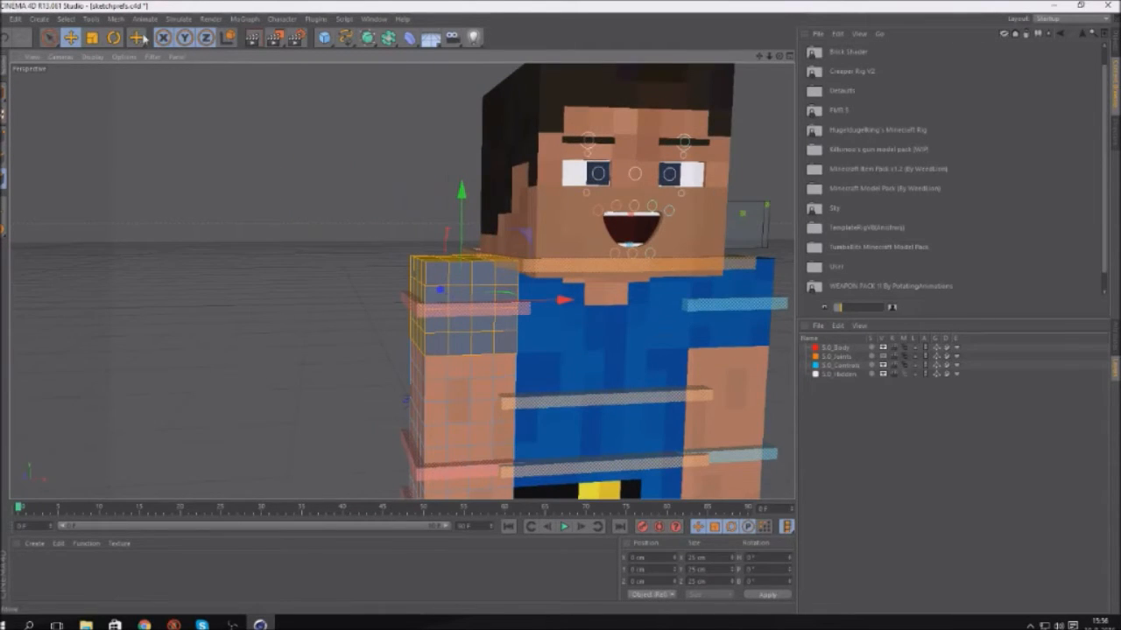
{"action": "right_click", "coordinate": [484, 328]}
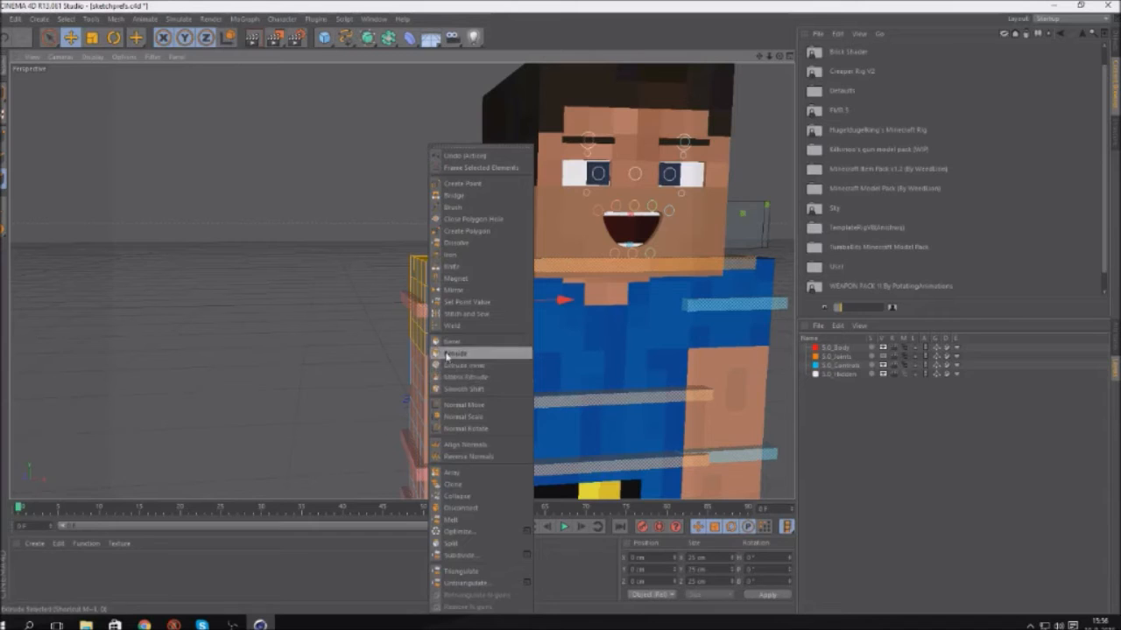
{"action": "left_click", "coordinate": [481, 352]}
{"action": "left_click_drag", "start_coordinate": [563, 298], "coordinate": [603, 379]}
{"action": "key", "text": "ctrl+z"}
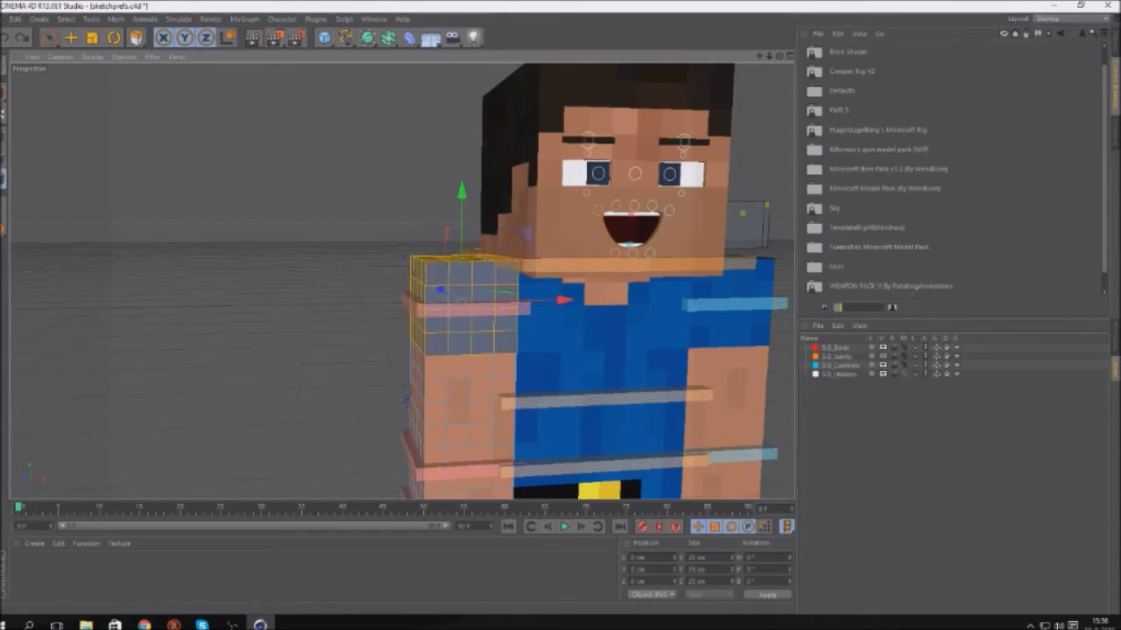
Set Extrude's maximum angle to 91° and extrude the right sleeve polygons outward by about 1.3 cm
{"action": "left_click", "coordinate": [1114, 338]}
{"action": "left_click_drag", "start_coordinate": [871, 378], "coordinate": [726, 334]}
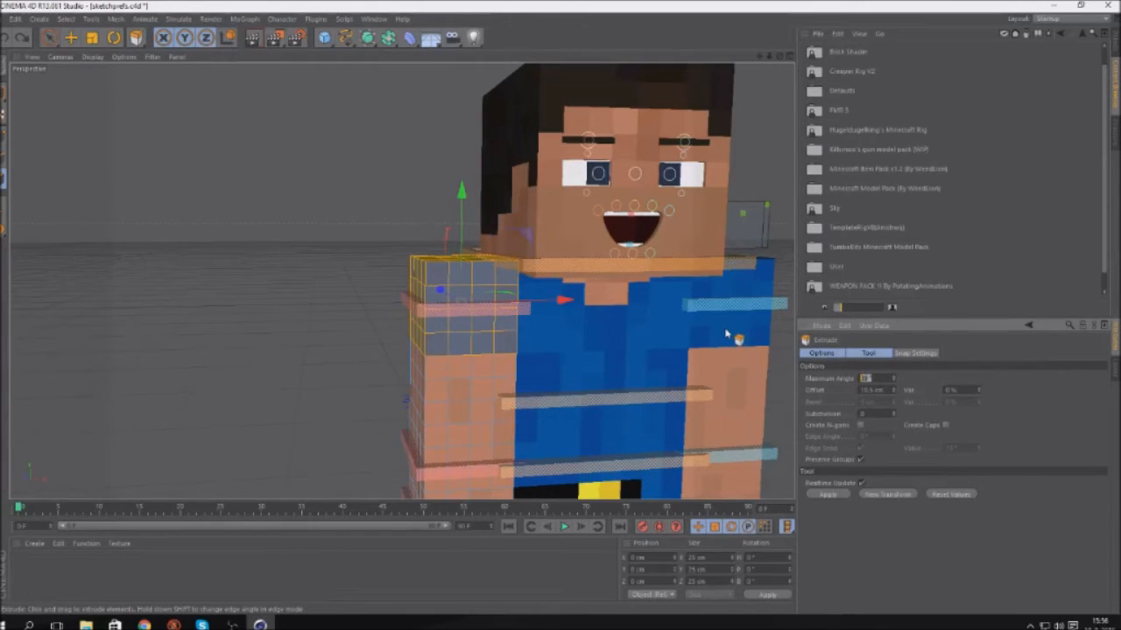
{"action": "left_click_drag", "start_coordinate": [604, 350], "coordinate": [620, 376]}
{"action": "scroll", "coordinate": [383, 341], "scroll_direction": "down", "scroll_amount": 12}
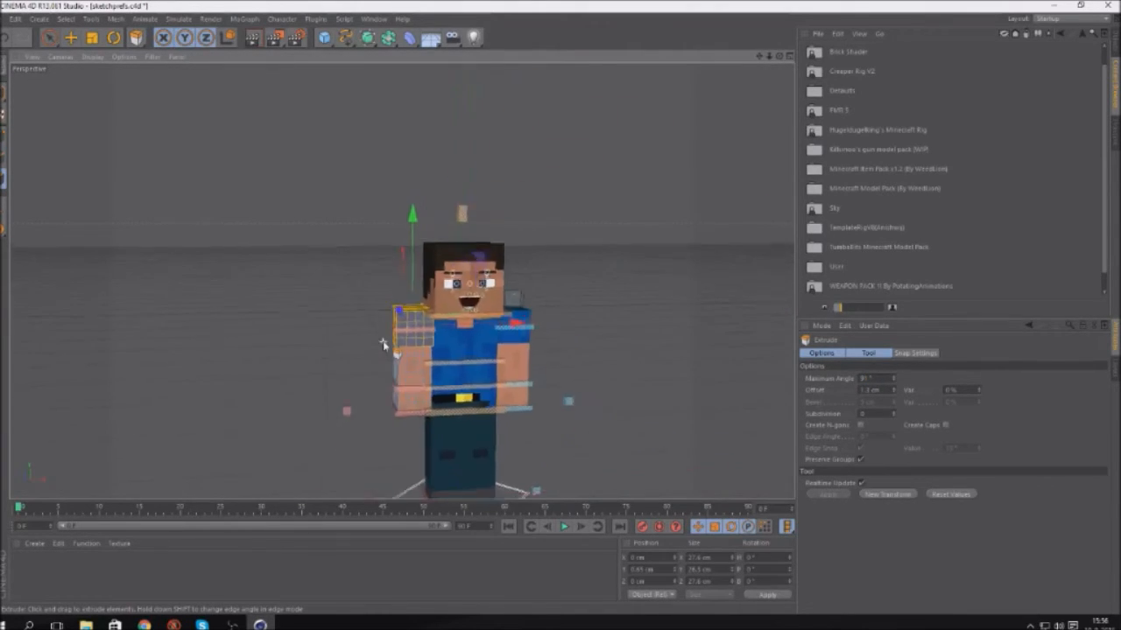
{"action": "scroll", "coordinate": [383, 341], "scroll_direction": "up", "scroll_amount": 6}
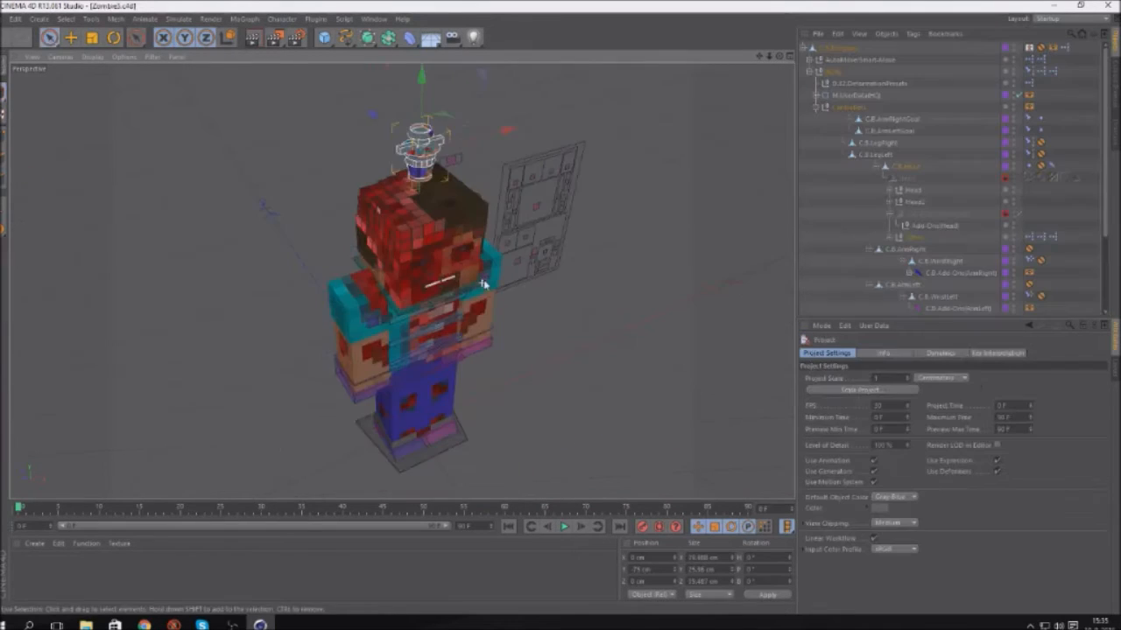
Examine the extruded ribs and wounds on the zombie character's chest and arms from several angles
{"action": "left_click_drag", "start_coordinate": [484, 282], "coordinate": [660, 120], "text": "alt"}
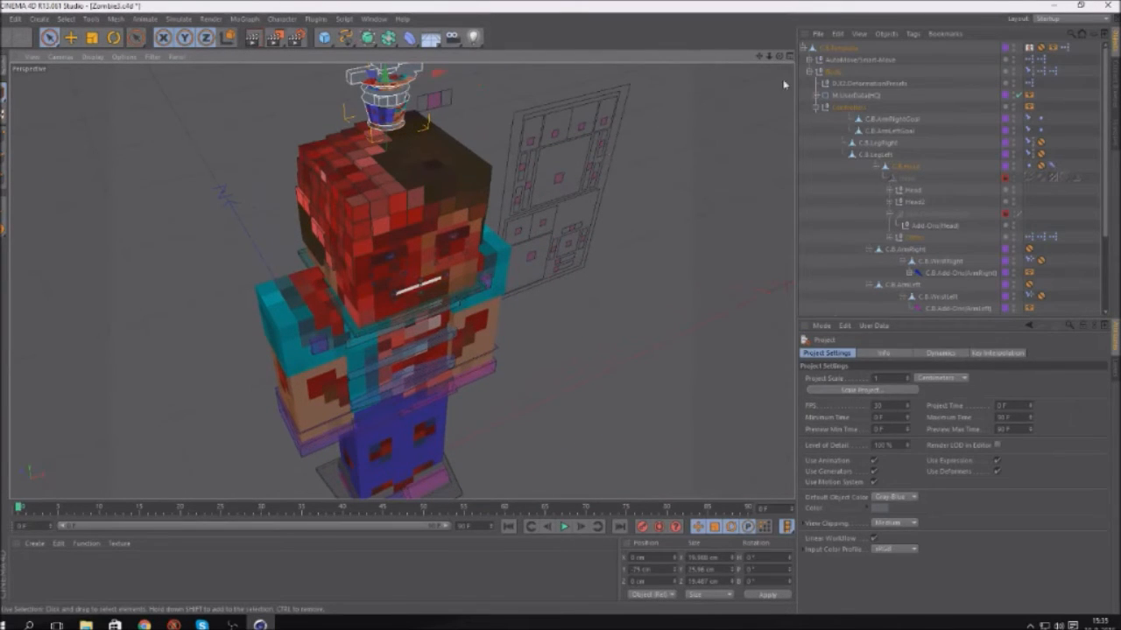
{"action": "left_click_drag", "start_coordinate": [390, 359], "coordinate": [451, 224], "text": "alt"}
{"action": "scroll", "coordinate": [451, 223], "scroll_direction": "down", "scroll_amount": 3}
{"action": "scroll", "coordinate": [357, 254], "scroll_direction": "up", "scroll_amount": 12}
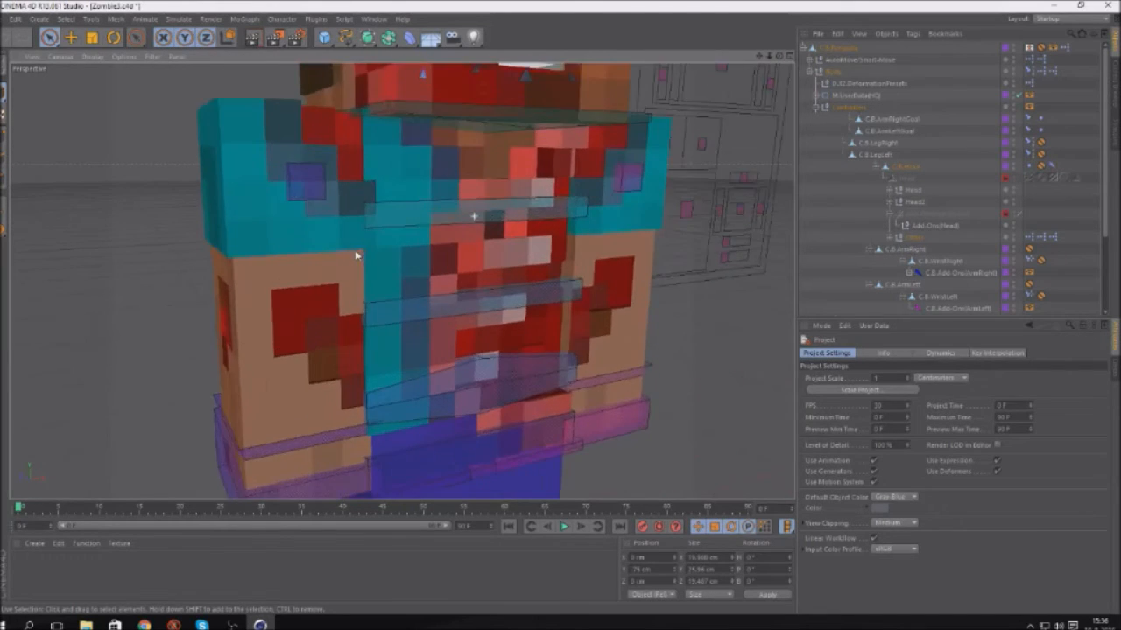
{"action": "scroll", "coordinate": [337, 356], "scroll_direction": "down", "scroll_amount": 4}
{"action": "scroll", "coordinate": [342, 399], "scroll_direction": "up", "scroll_amount": 3}
{"action": "left_click_drag", "start_coordinate": [778, 56], "coordinate": [683, 104]}
{"action": "scroll", "coordinate": [520, 181], "scroll_direction": "down", "scroll_amount": 3}
{"action": "scroll", "coordinate": [520, 180], "scroll_direction": "up", "scroll_amount": 3}
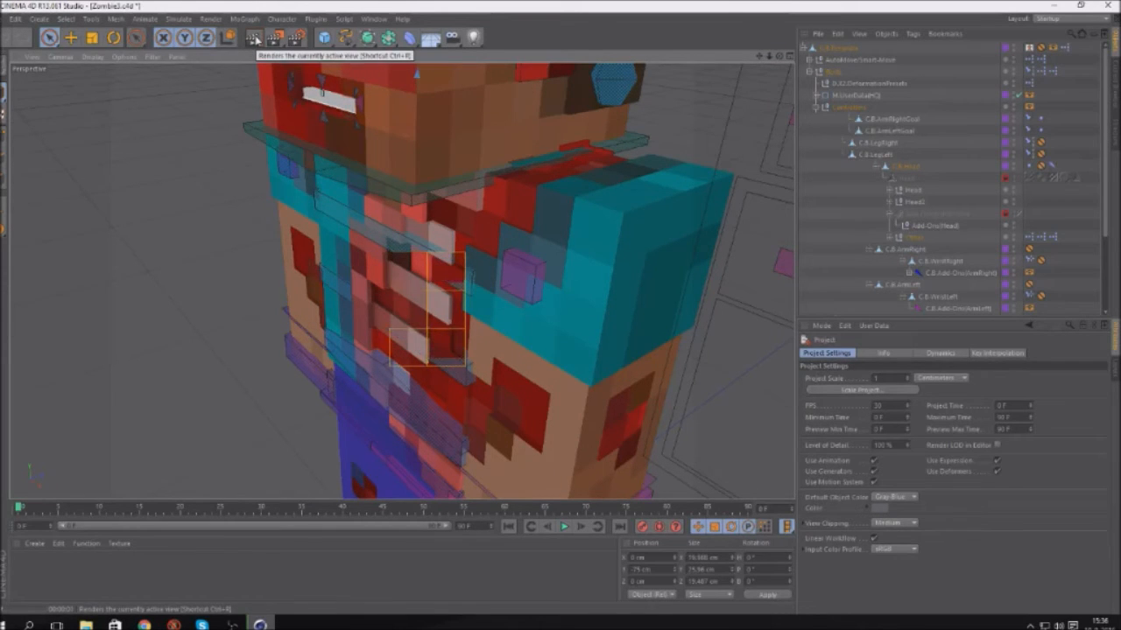
Examine the extruded blood blocks on the zombie's head from above and render the view
{"action": "scroll", "coordinate": [330, 224], "scroll_direction": "down", "scroll_amount": 5}
{"action": "left_click_drag", "start_coordinate": [778, 57], "coordinate": [525, 233]}
{"action": "scroll", "coordinate": [525, 233], "scroll_direction": "up", "scroll_amount": 5}
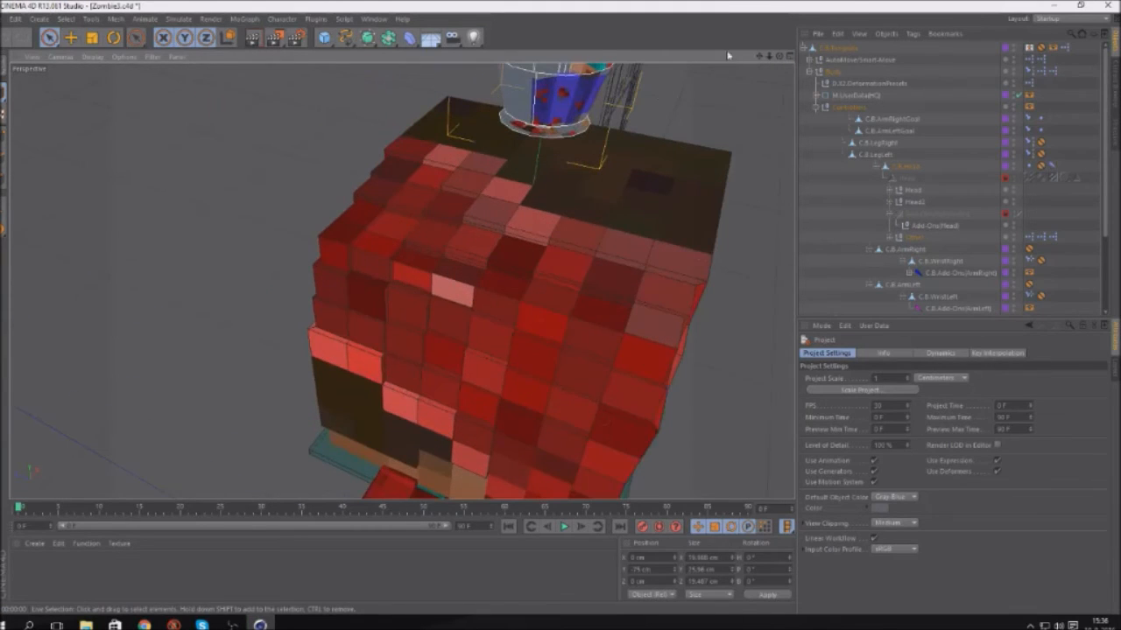
{"action": "left_click", "coordinate": [779, 56]}
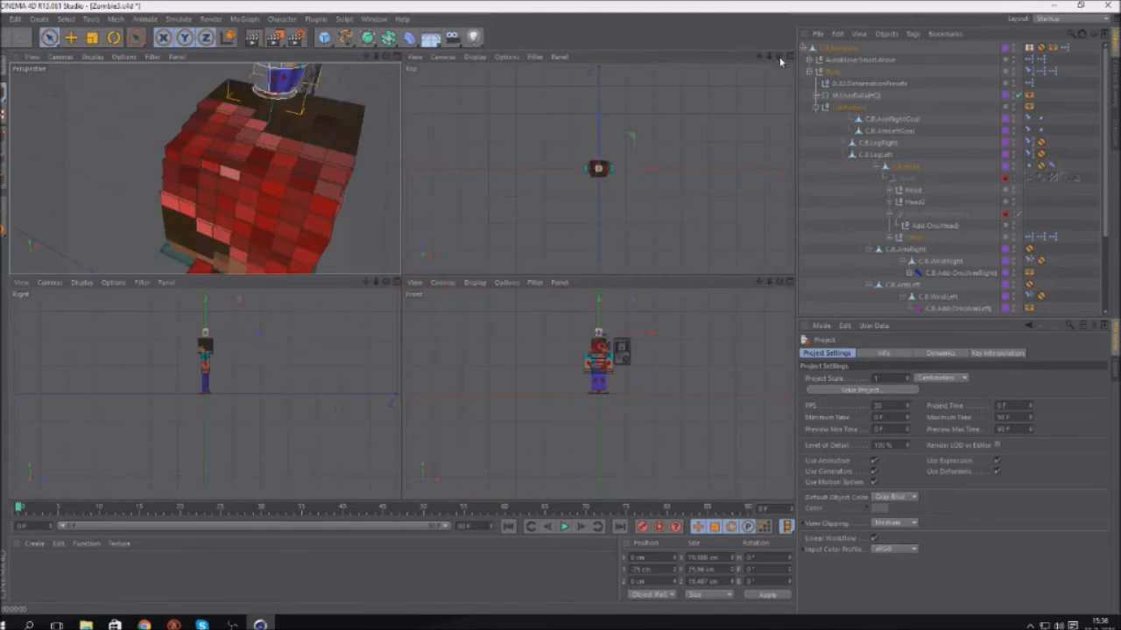
{"action": "middle_click", "coordinate": [237, 210]}
{"action": "left_click_drag", "start_coordinate": [778, 56], "coordinate": [616, 99]}
{"action": "scroll", "coordinate": [616, 99], "scroll_direction": "up", "scroll_amount": 4}
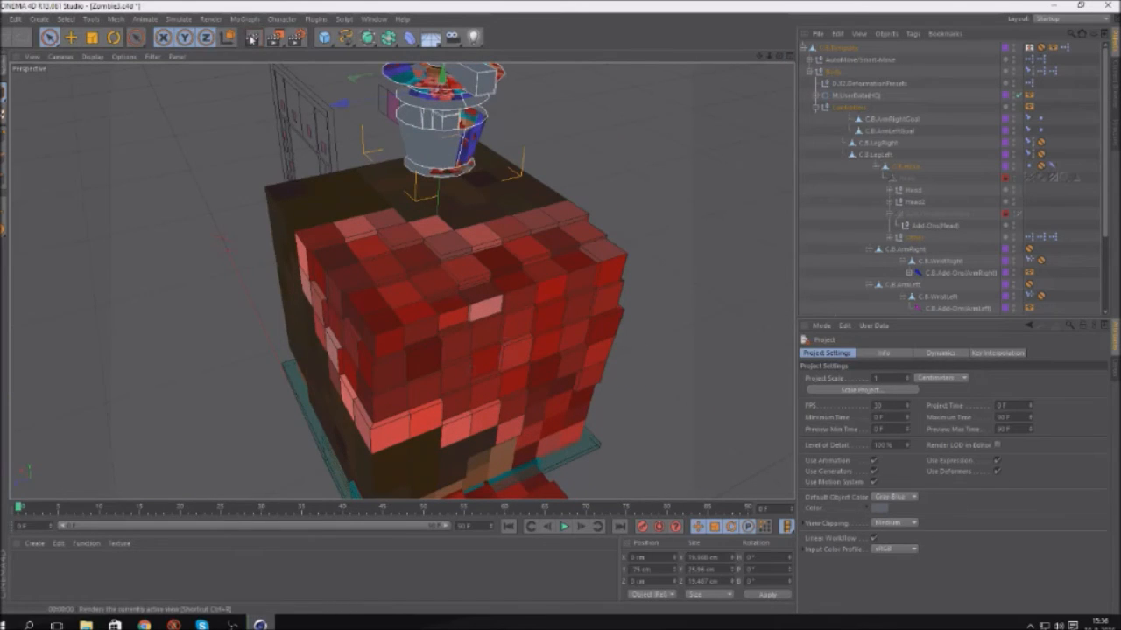
{"action": "left_click", "coordinate": [253, 37]}
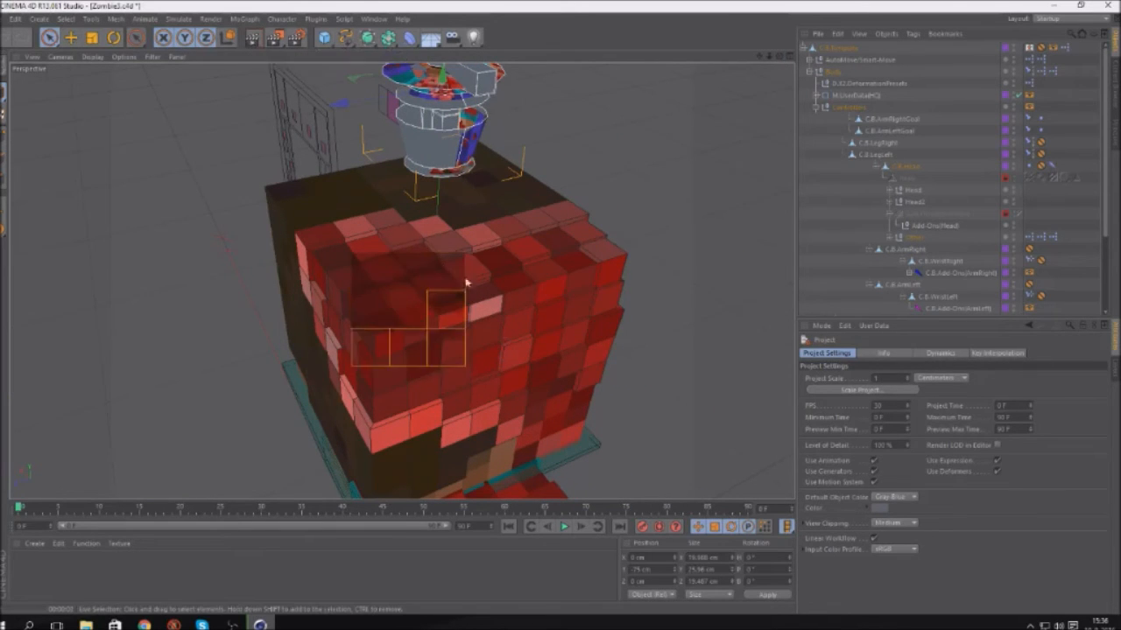
{"action": "scroll", "coordinate": [407, 237], "scroll_direction": "down", "scroll_amount": 6}
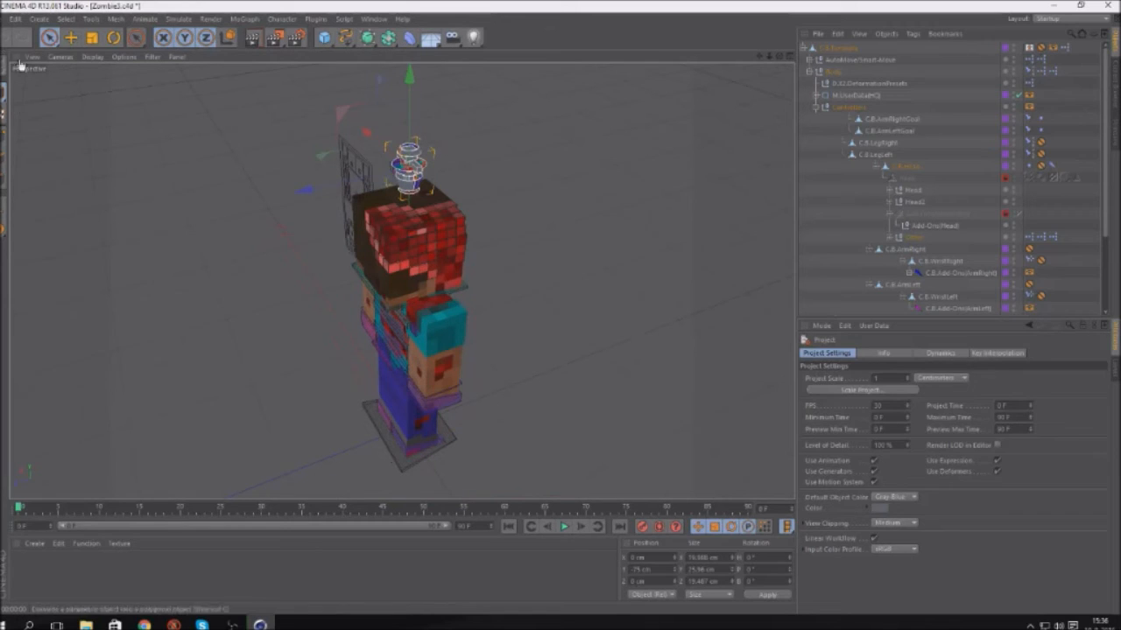
Close the zombie project after examining it
{"action": "left_click", "coordinate": [1105, 5]}
{"action": "left_click", "coordinate": [566, 357]}
{"action": "left_click", "coordinate": [566, 357]}
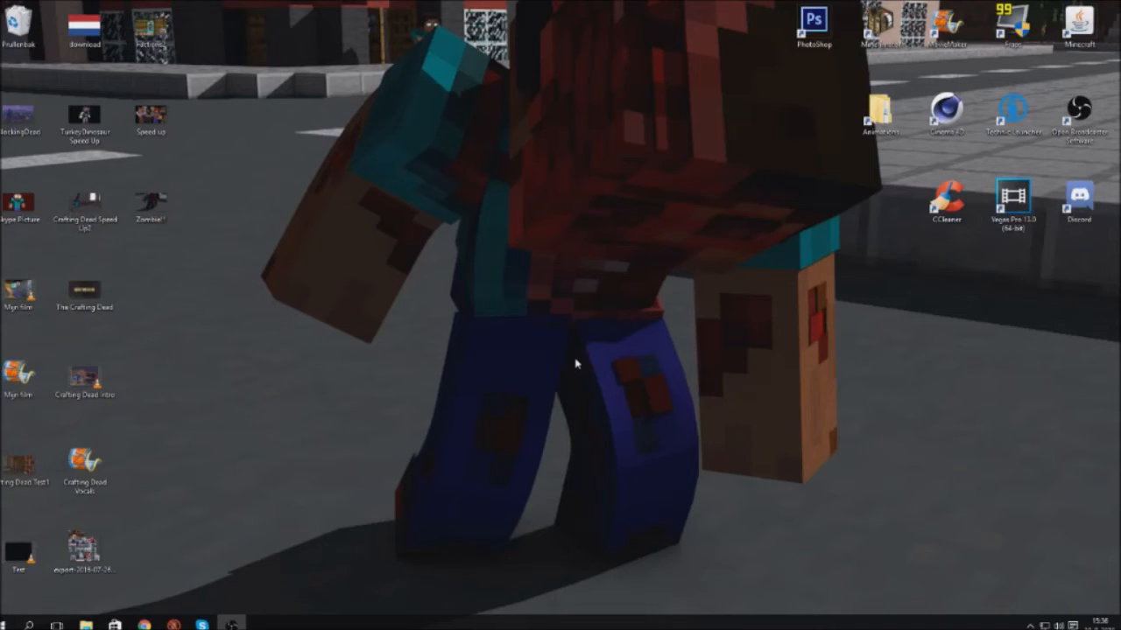
{"action": "left_click", "coordinate": [231, 623]}
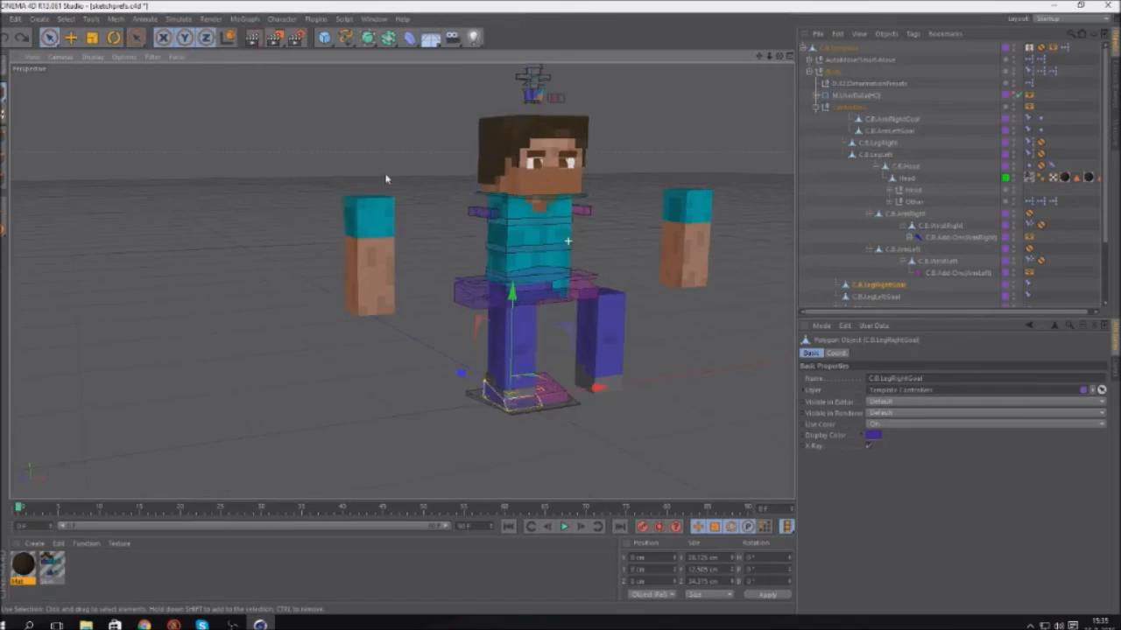
{"action": "scroll", "coordinate": [580, 188], "scroll_direction": "up", "scroll_amount": 3}
{"action": "scroll", "coordinate": [577, 203], "scroll_direction": "down", "scroll_amount": 5}
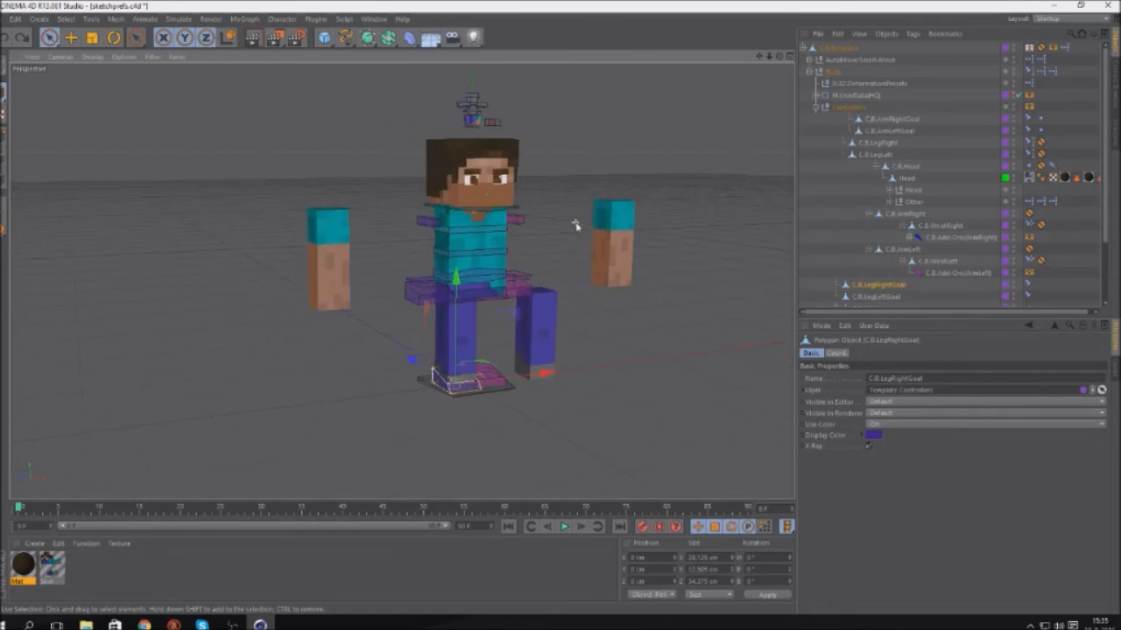
{"action": "scroll", "coordinate": [576, 225], "scroll_direction": "up", "scroll_amount": 3}
{"action": "scroll", "coordinate": [571, 231], "scroll_direction": "down", "scroll_amount": 4}
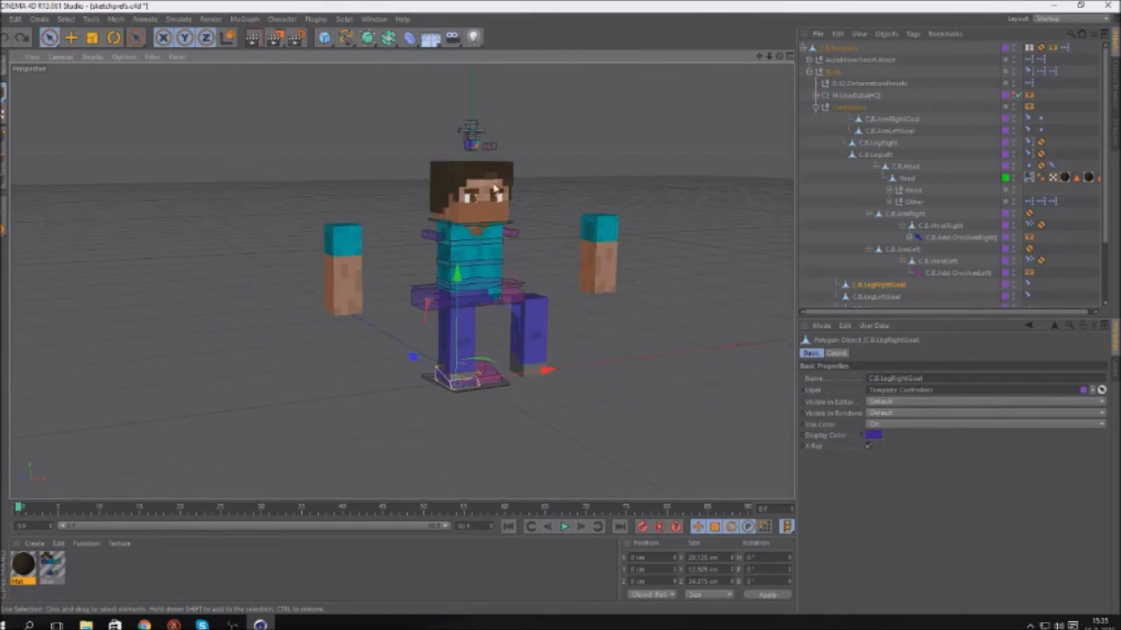
{"action": "scroll", "coordinate": [501, 216], "scroll_direction": "up", "scroll_amount": 3}
Reset the X positions of the left arm and left leg meshes to return them to the rig
{"action": "left_click", "coordinate": [515, 237]}
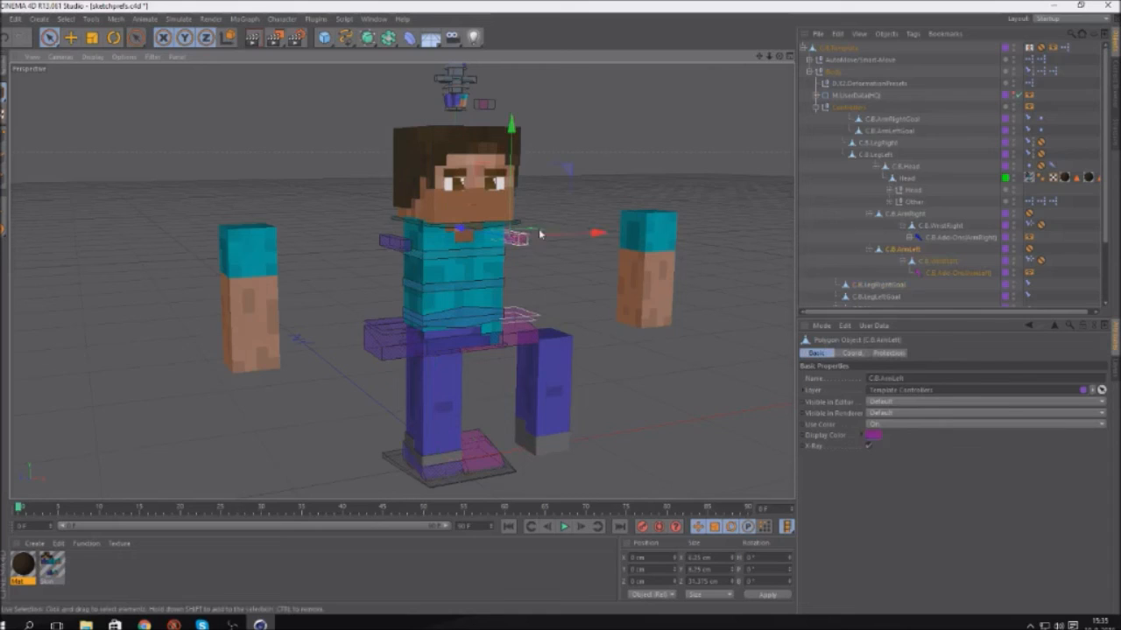
{"action": "left_click", "coordinate": [622, 264]}
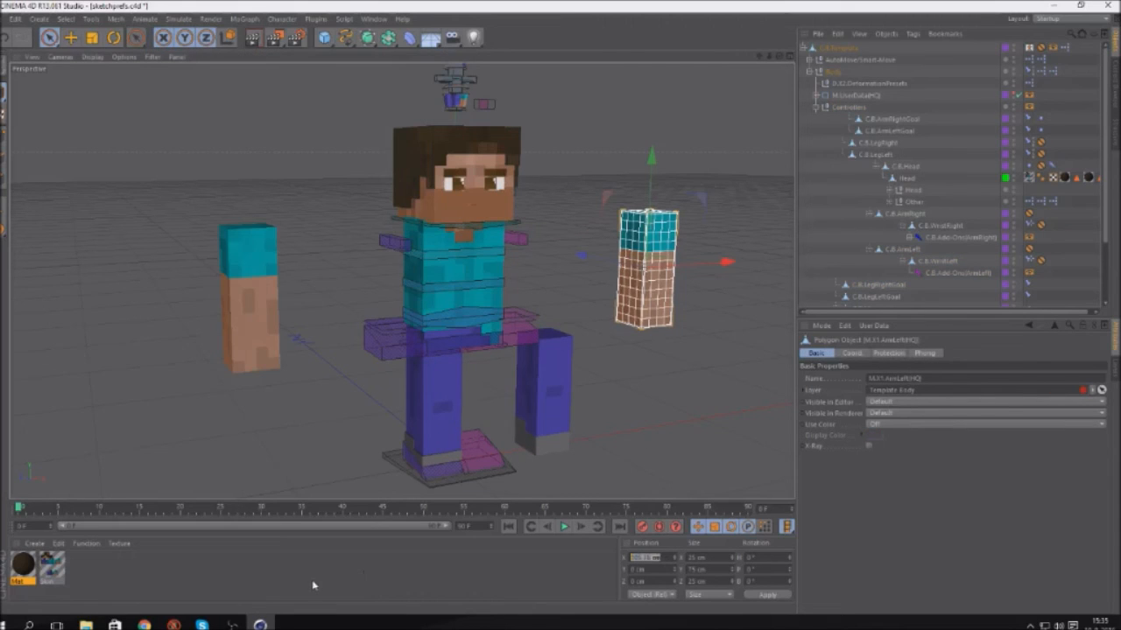
{"action": "key", "text": "Return"}
{"action": "left_click", "coordinate": [536, 408]}
{"action": "left_click_drag", "start_coordinate": [663, 558], "coordinate": [630, 558]}
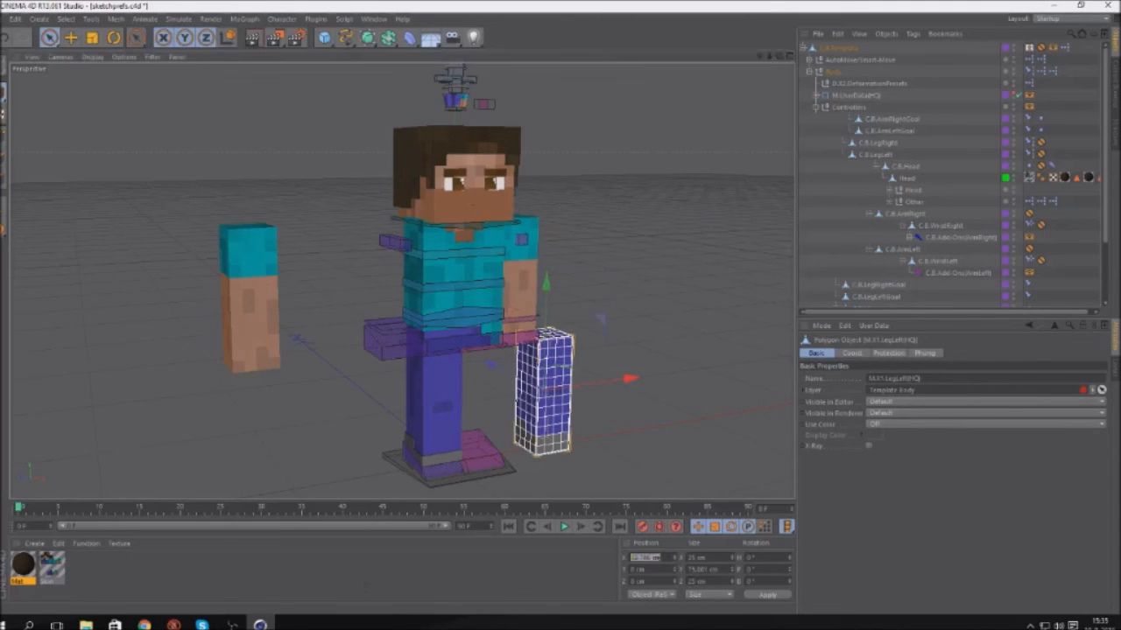